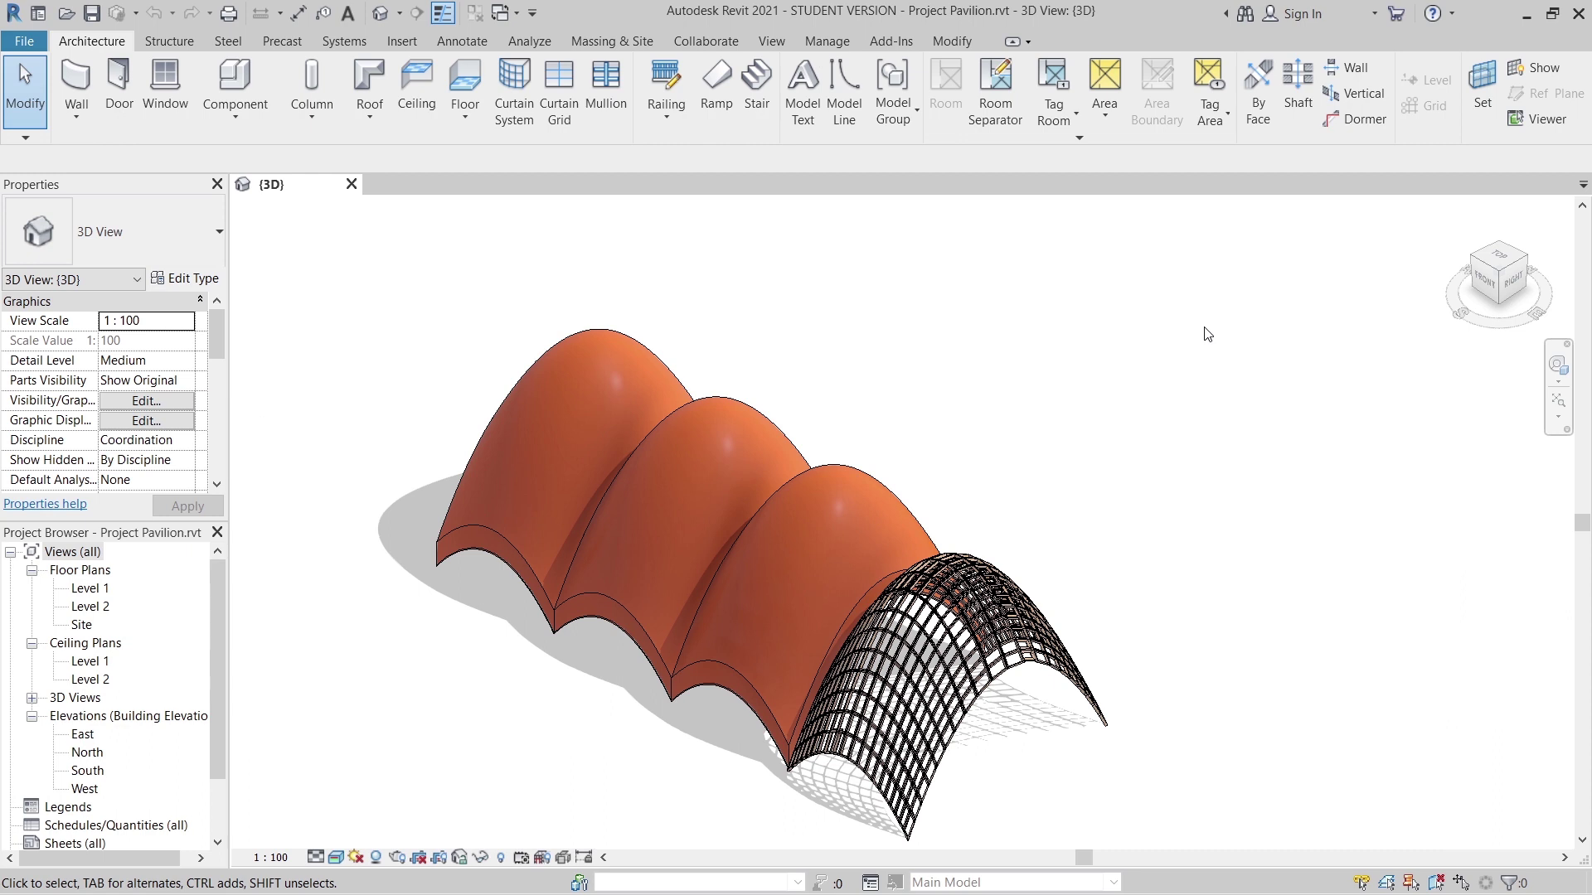
shift+middle_drag(1036, 630, 1081, 689)
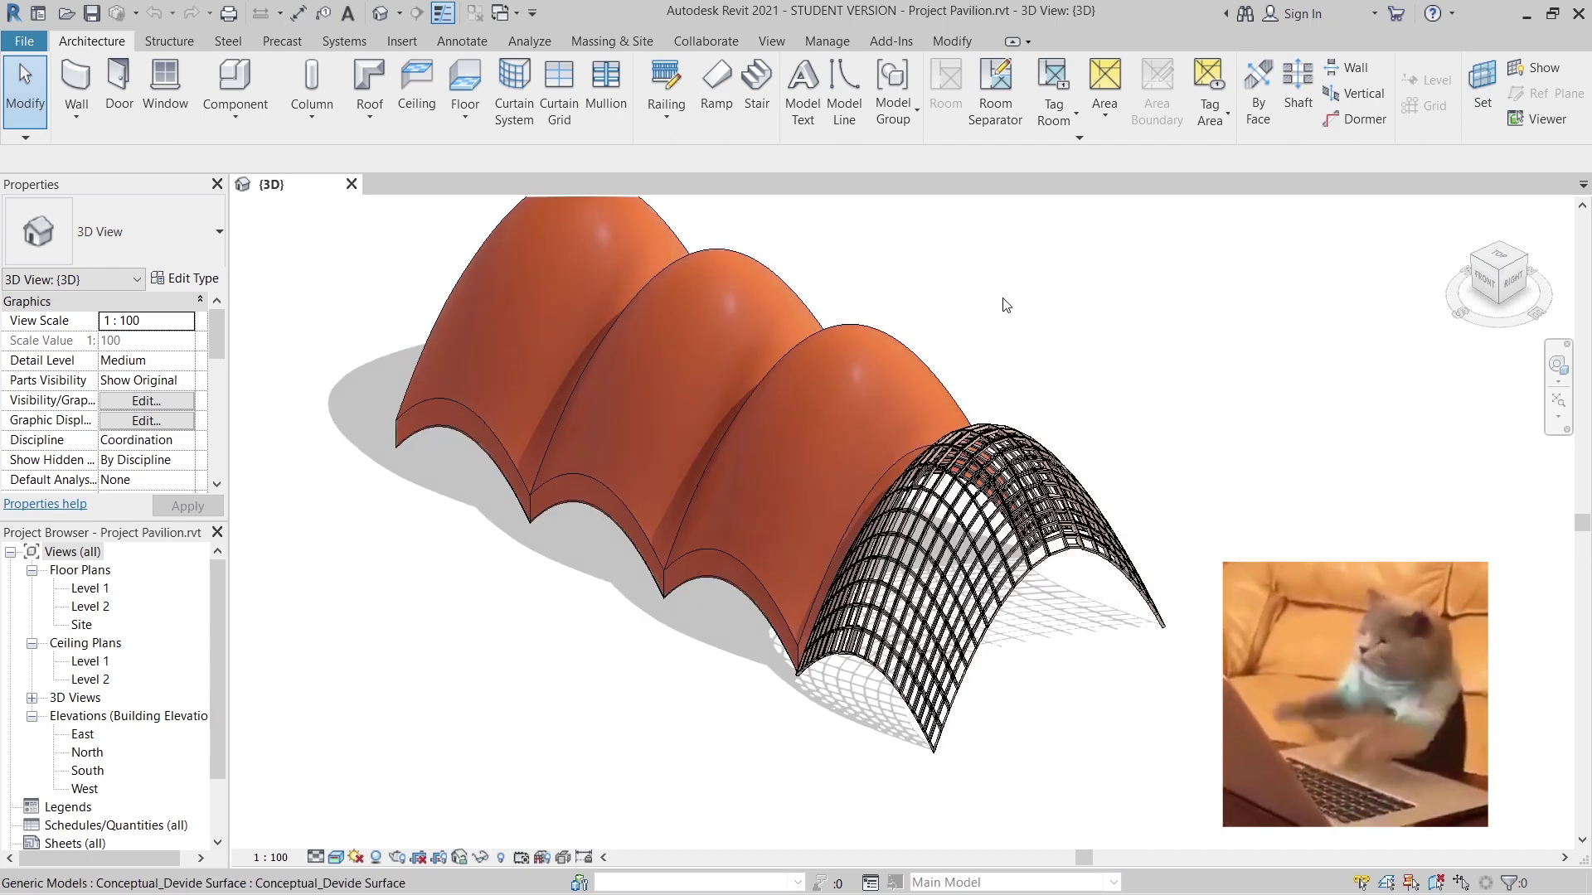
shift+middle_drag(634, 670, 959, 674)
scroll(959, 674, up, 3)
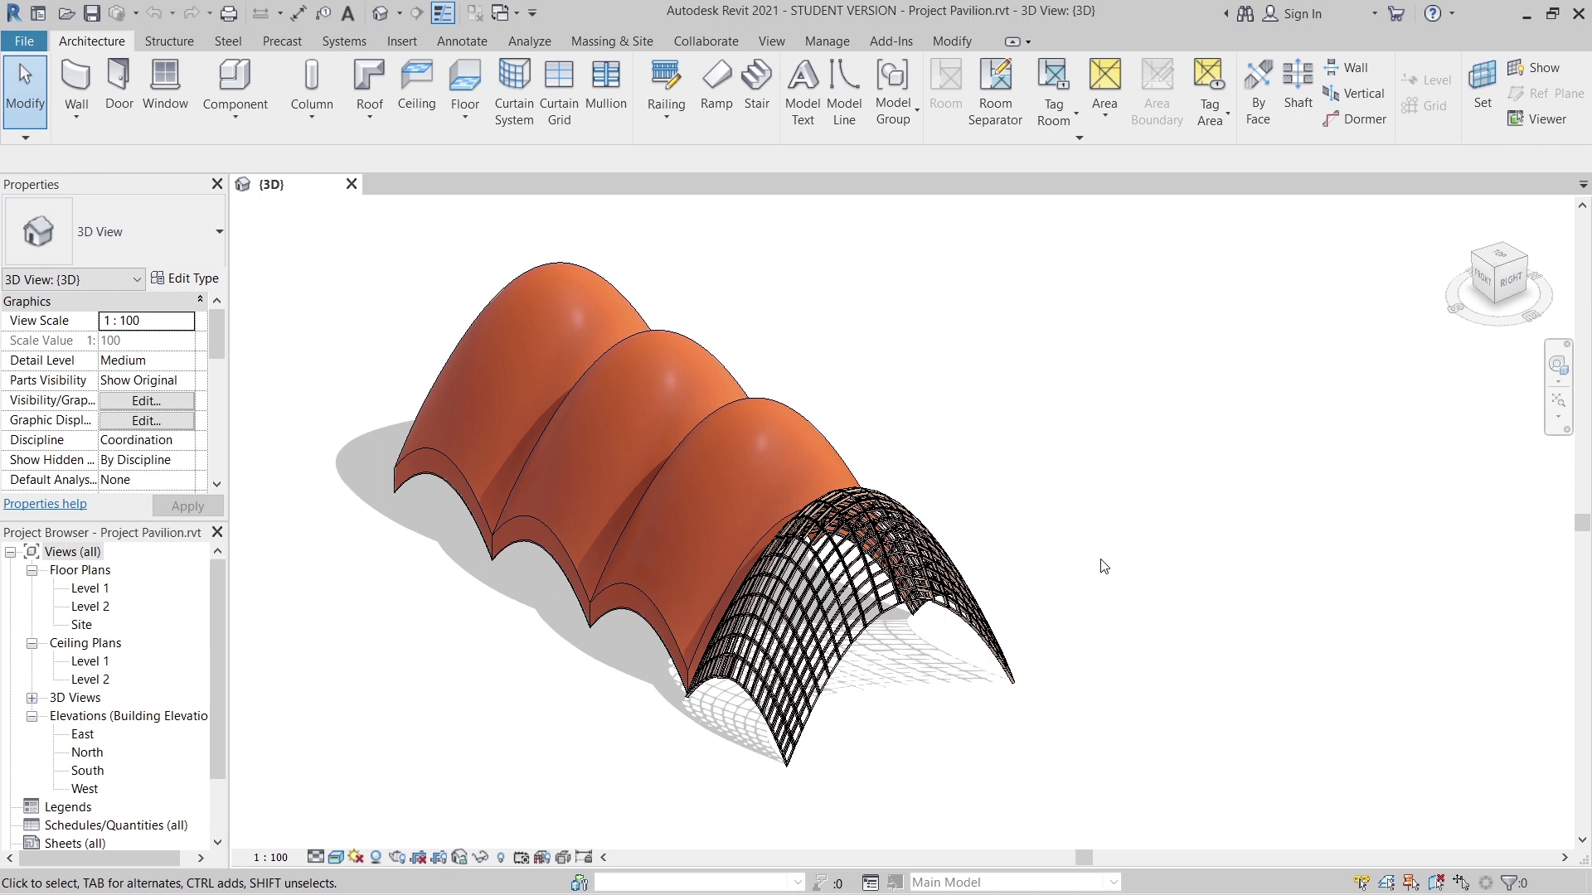
Create a new project from the Metric-Architectural Template.
key(ctrl+n)
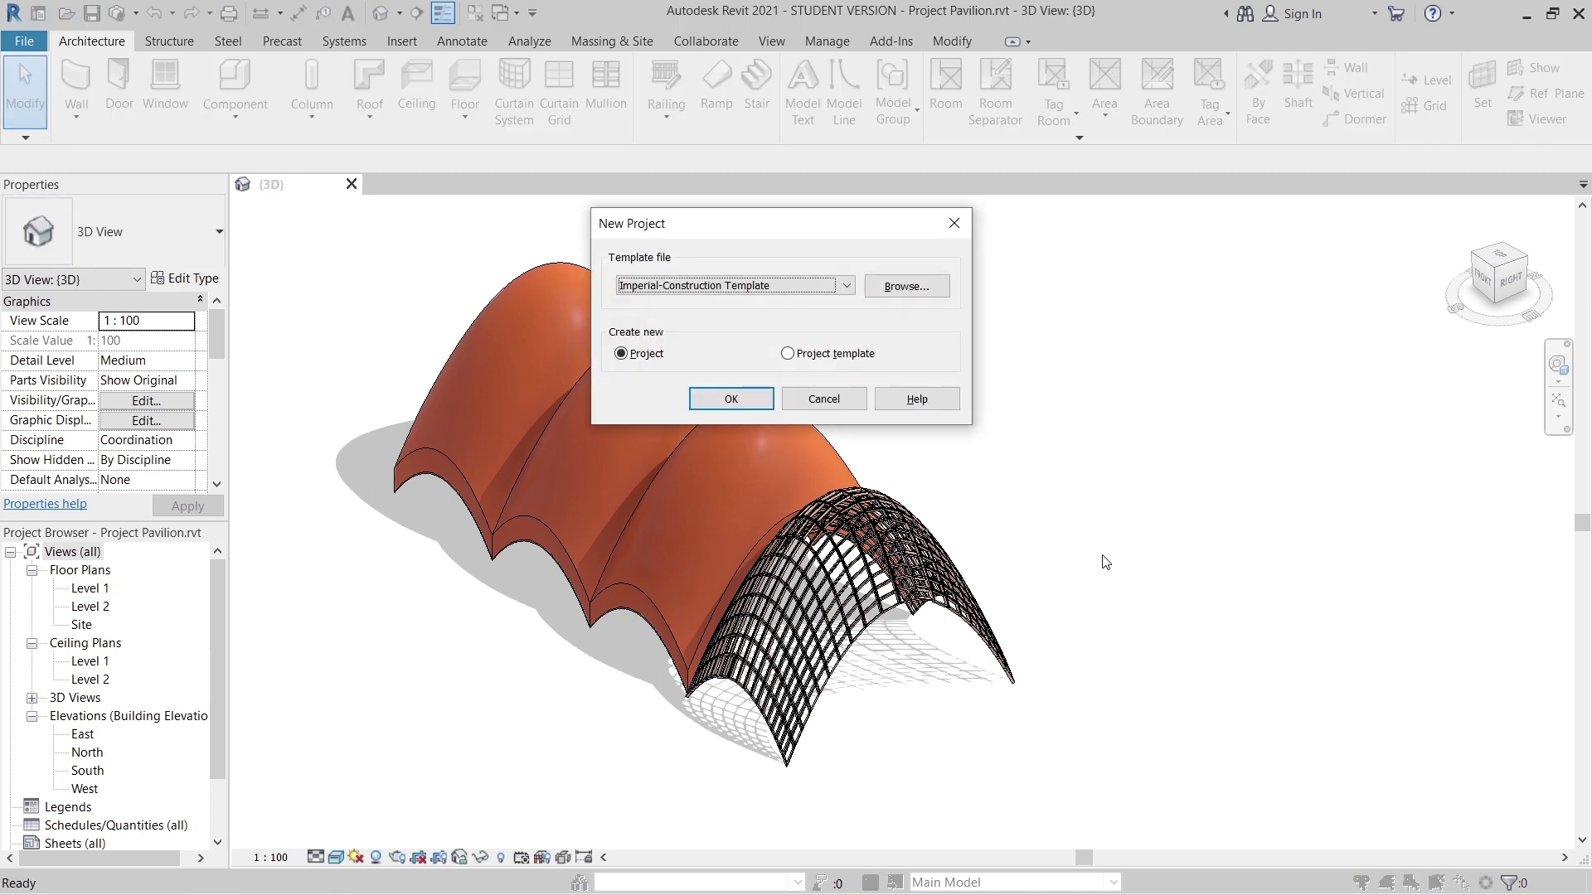
click(803, 286)
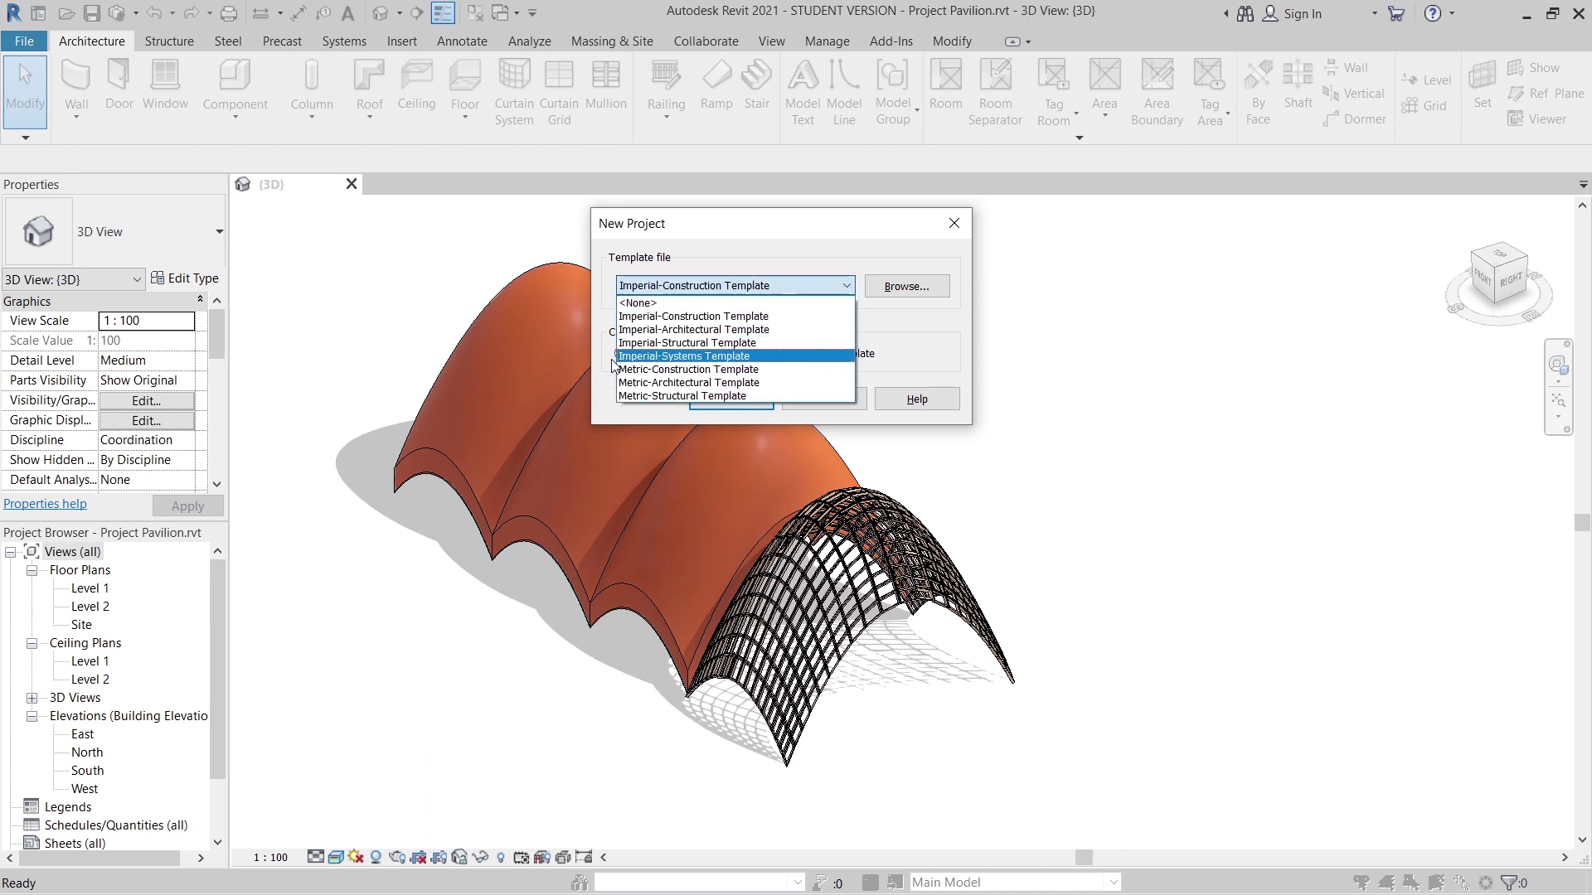
click(688, 383)
click(706, 403)
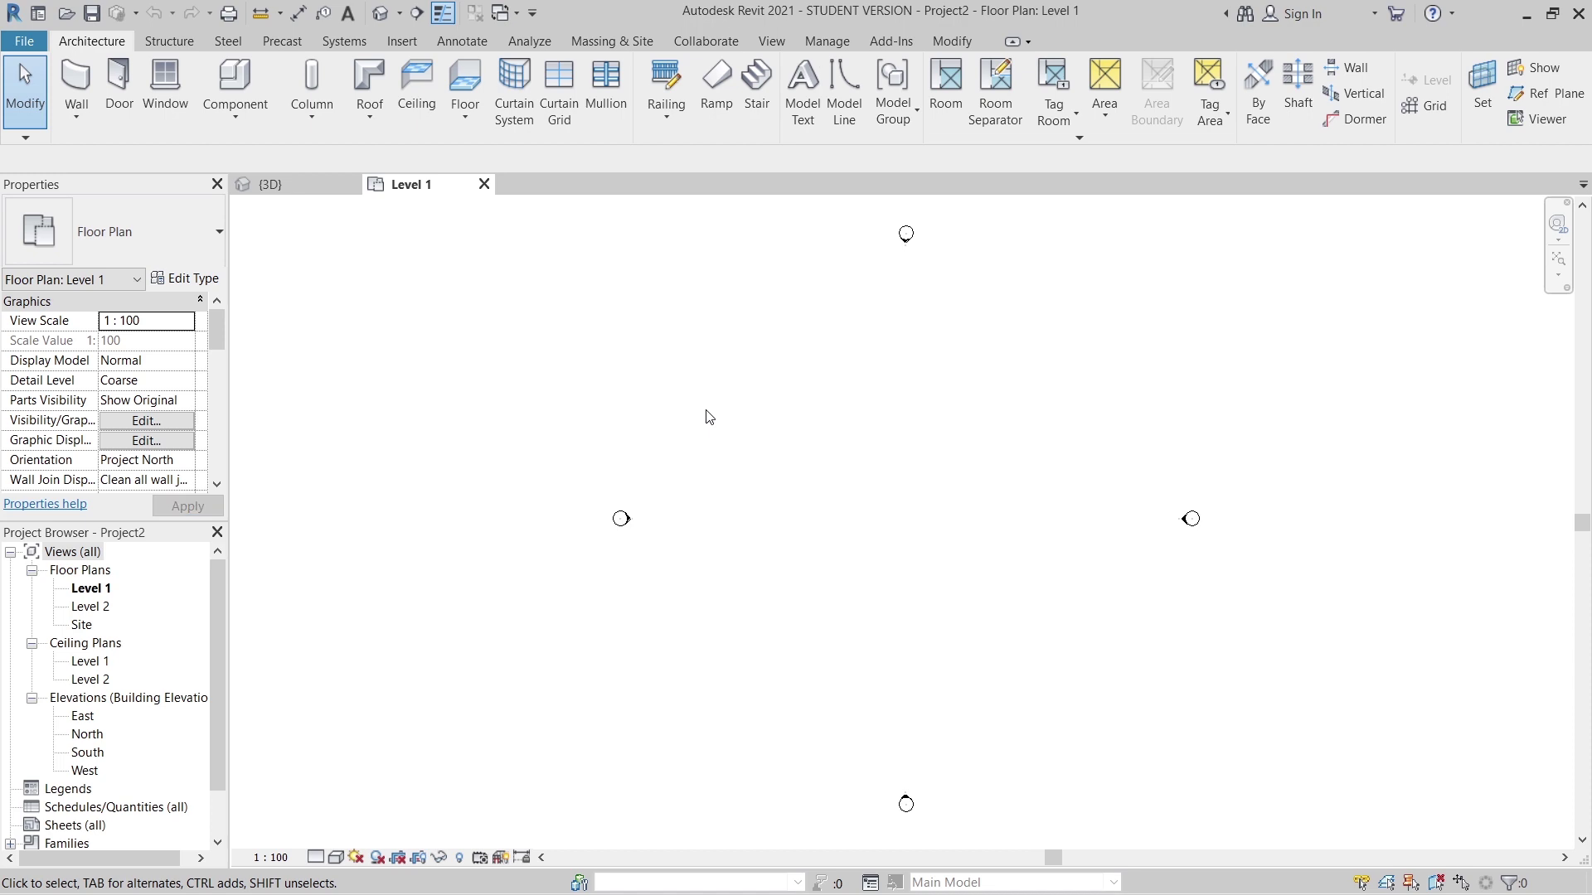
Create a new family from the Metric Mass.rft template in the Conceptual Mass folder.
scroll(709, 417, down, 2)
middle_drag(836, 441, 825, 498)
click(24, 42)
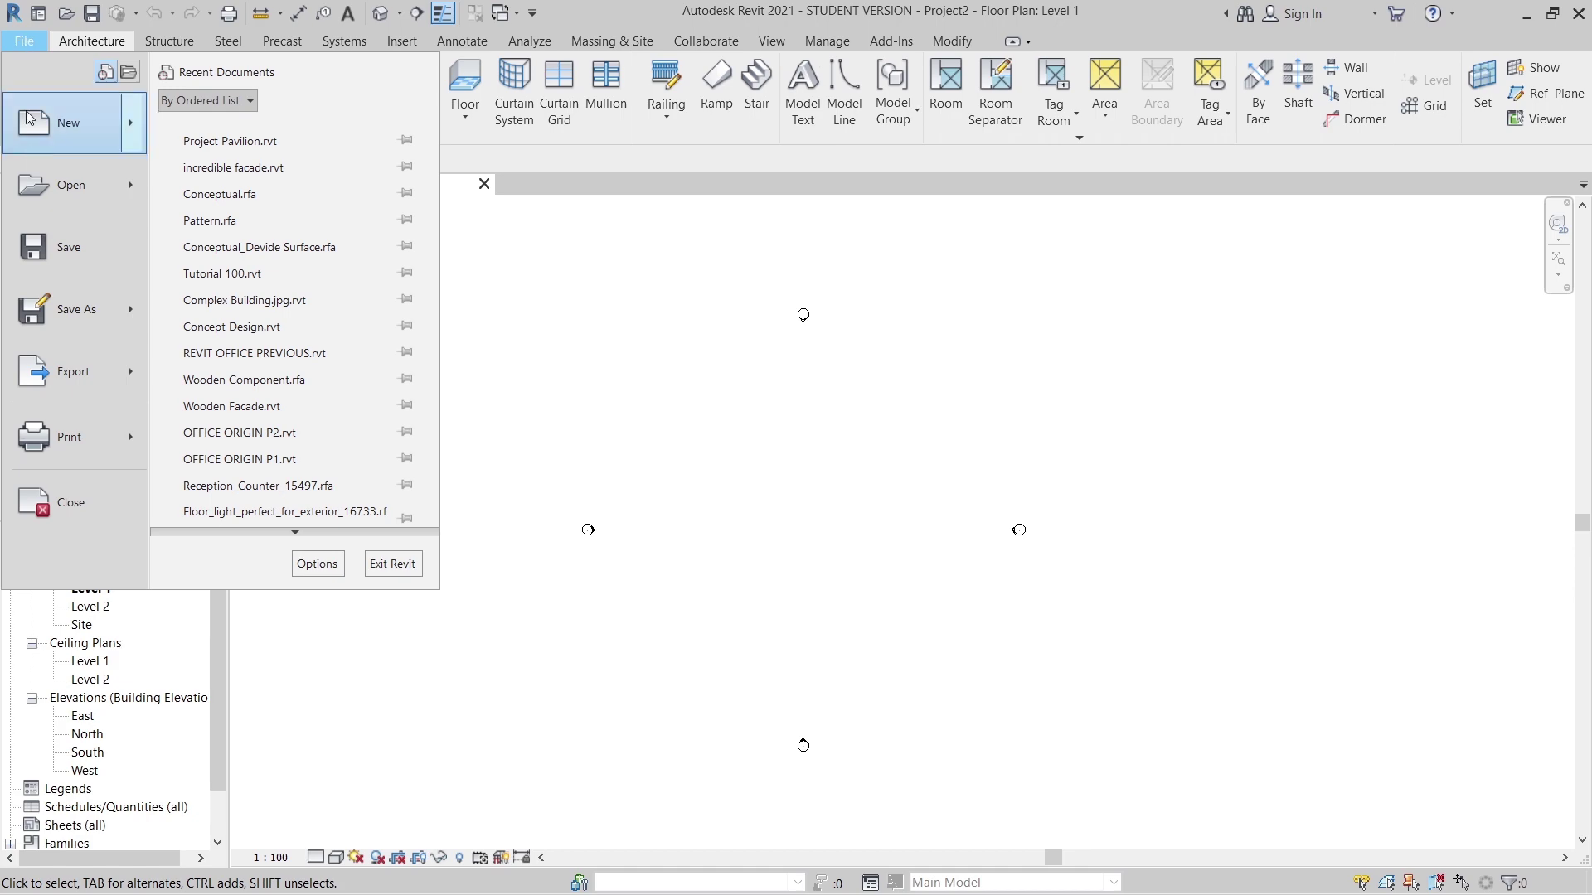
click(300, 187)
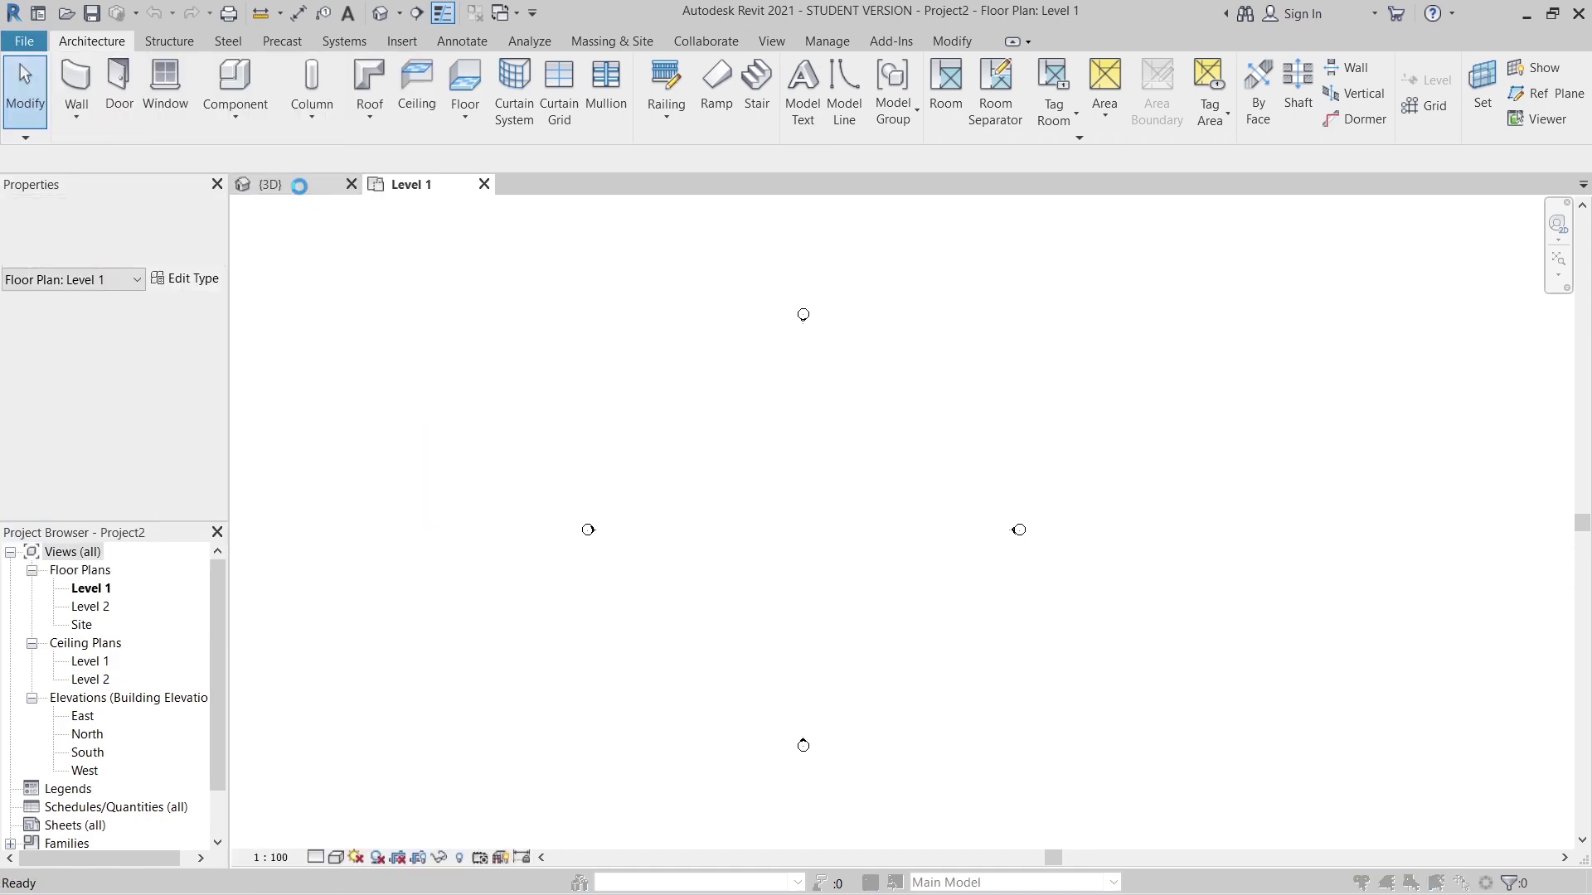
double_click(464, 186)
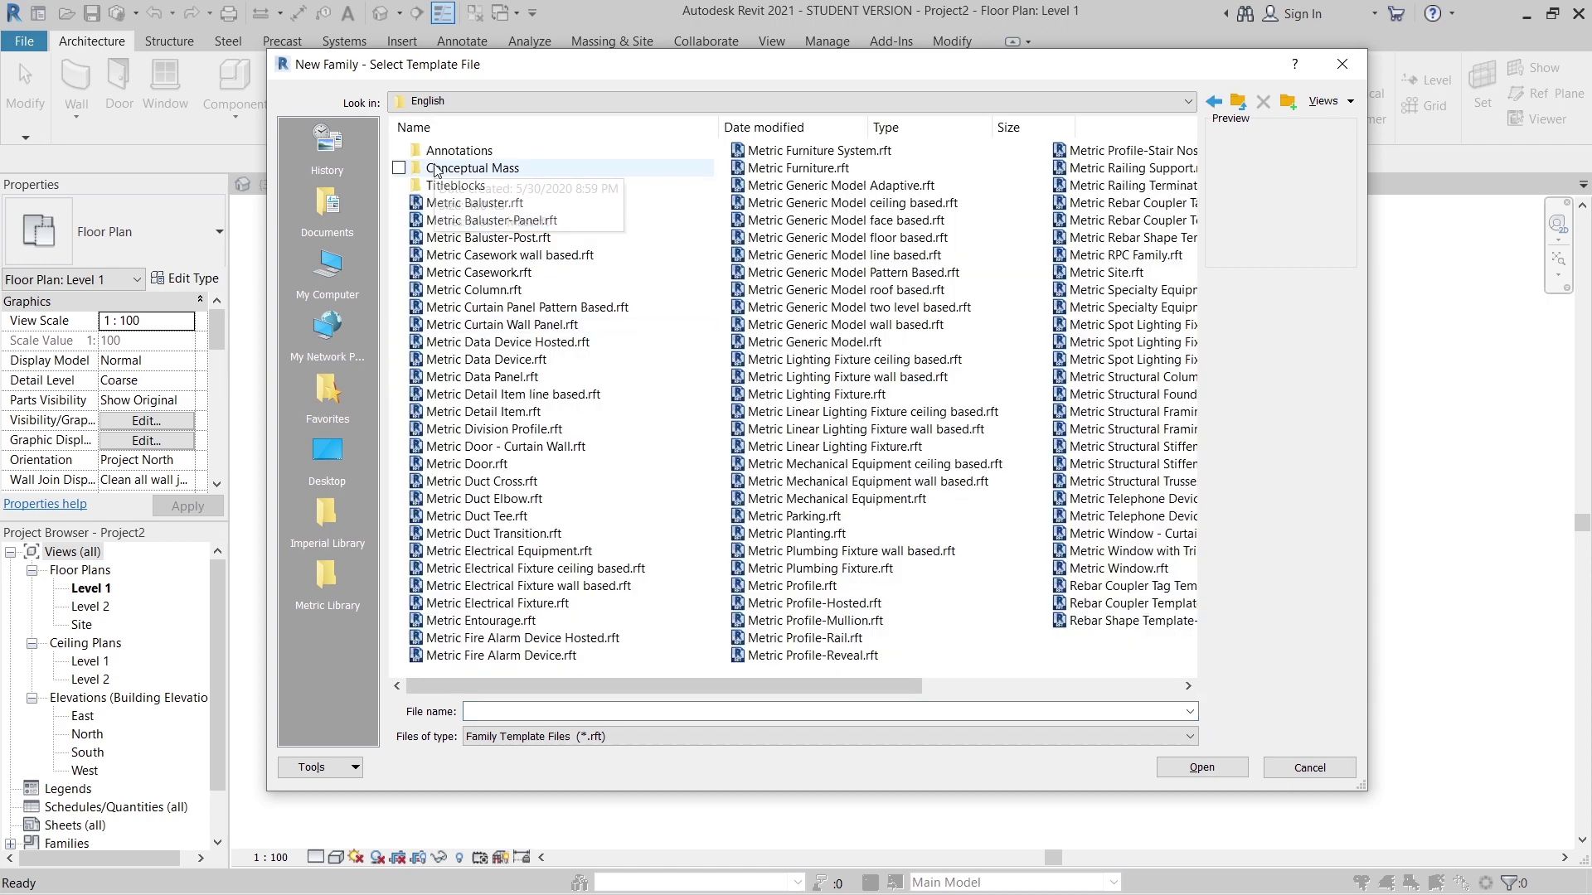
double_click(466, 169)
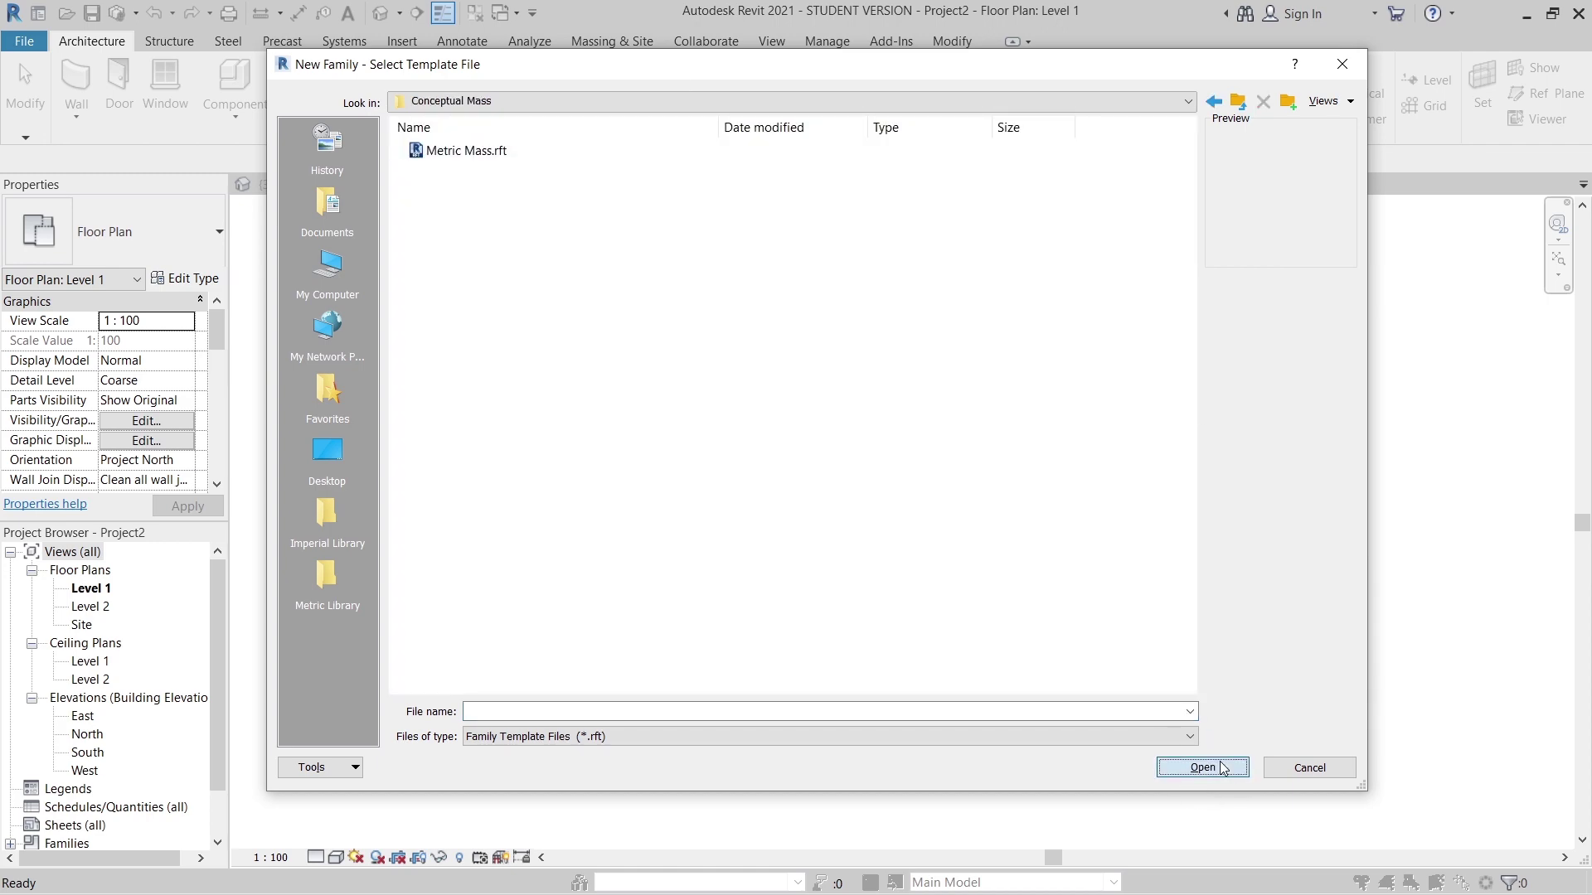
click(466, 150)
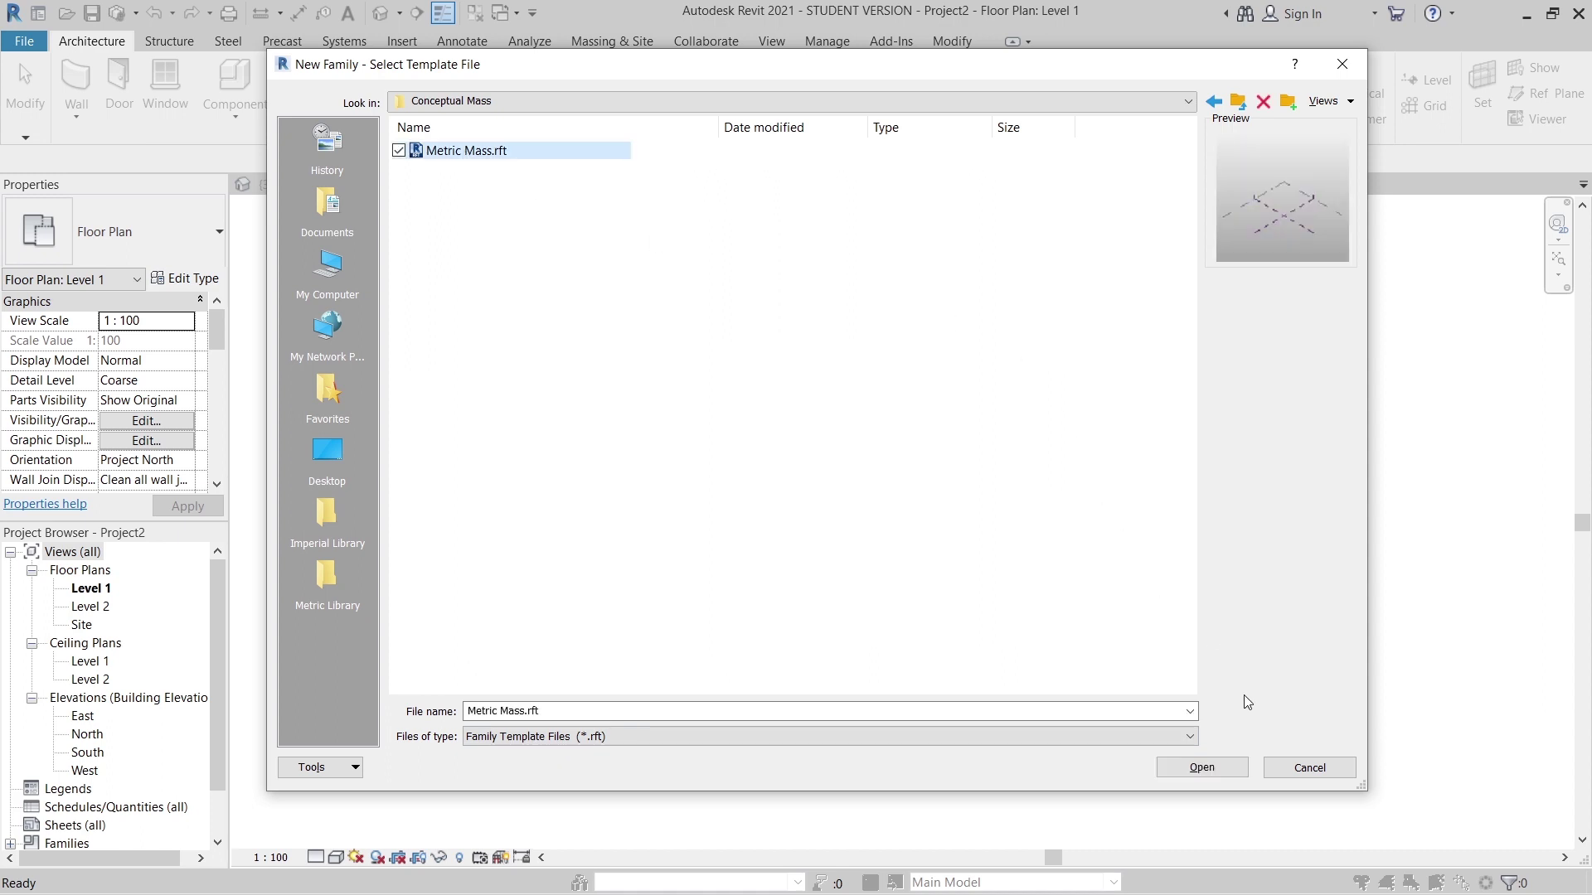
click(1203, 768)
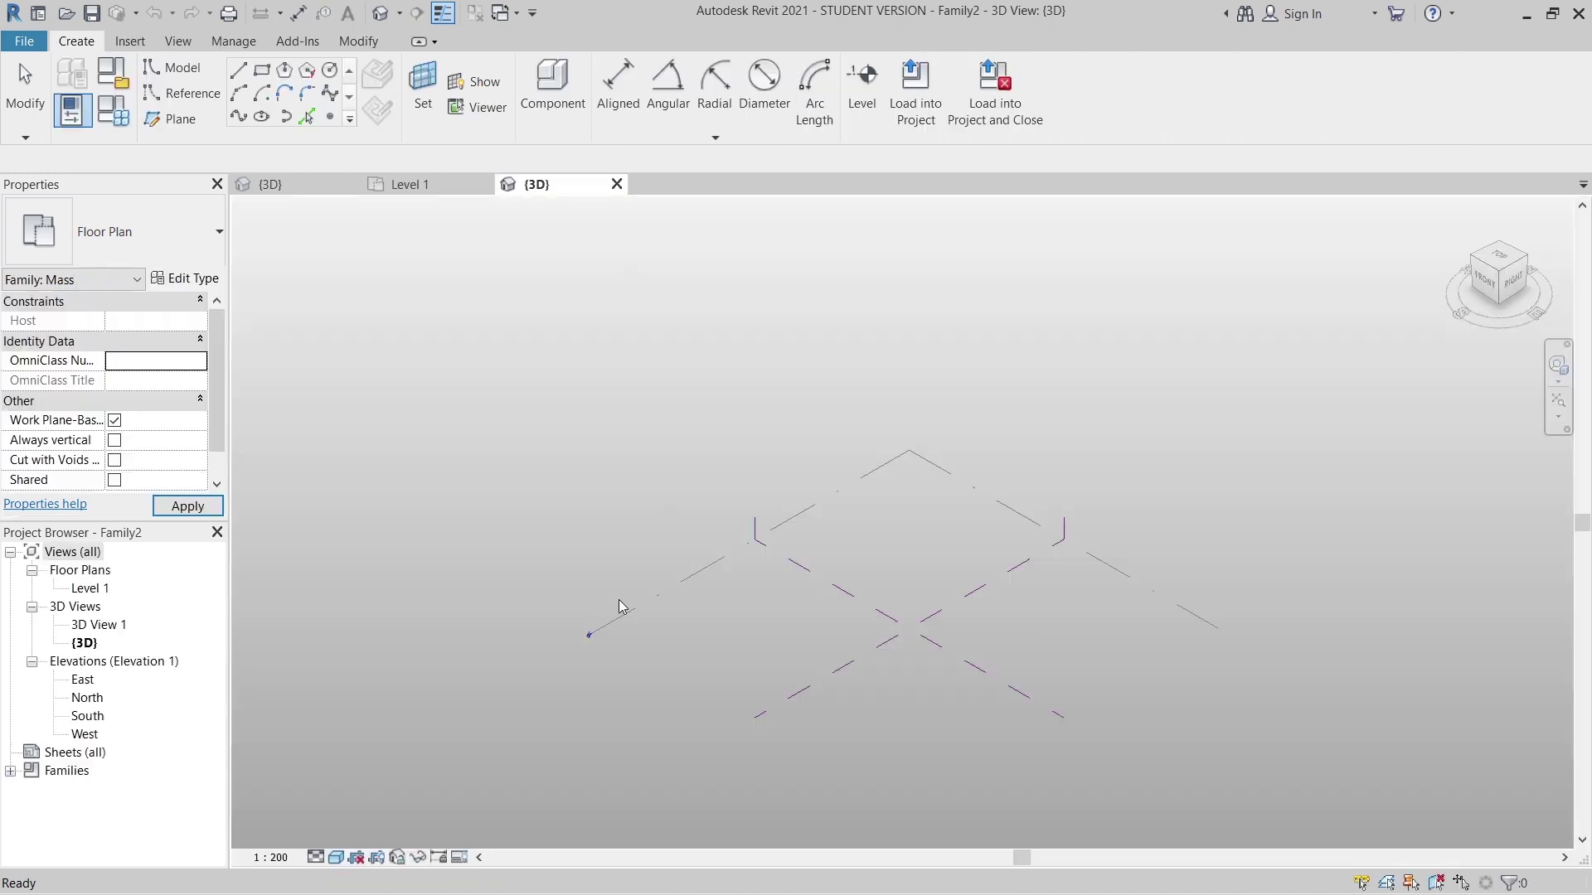
Open the mass family's Level 1 floor plan and centre the crossing reference planes in view.
shift+middle_drag(568, 625, 699, 628)
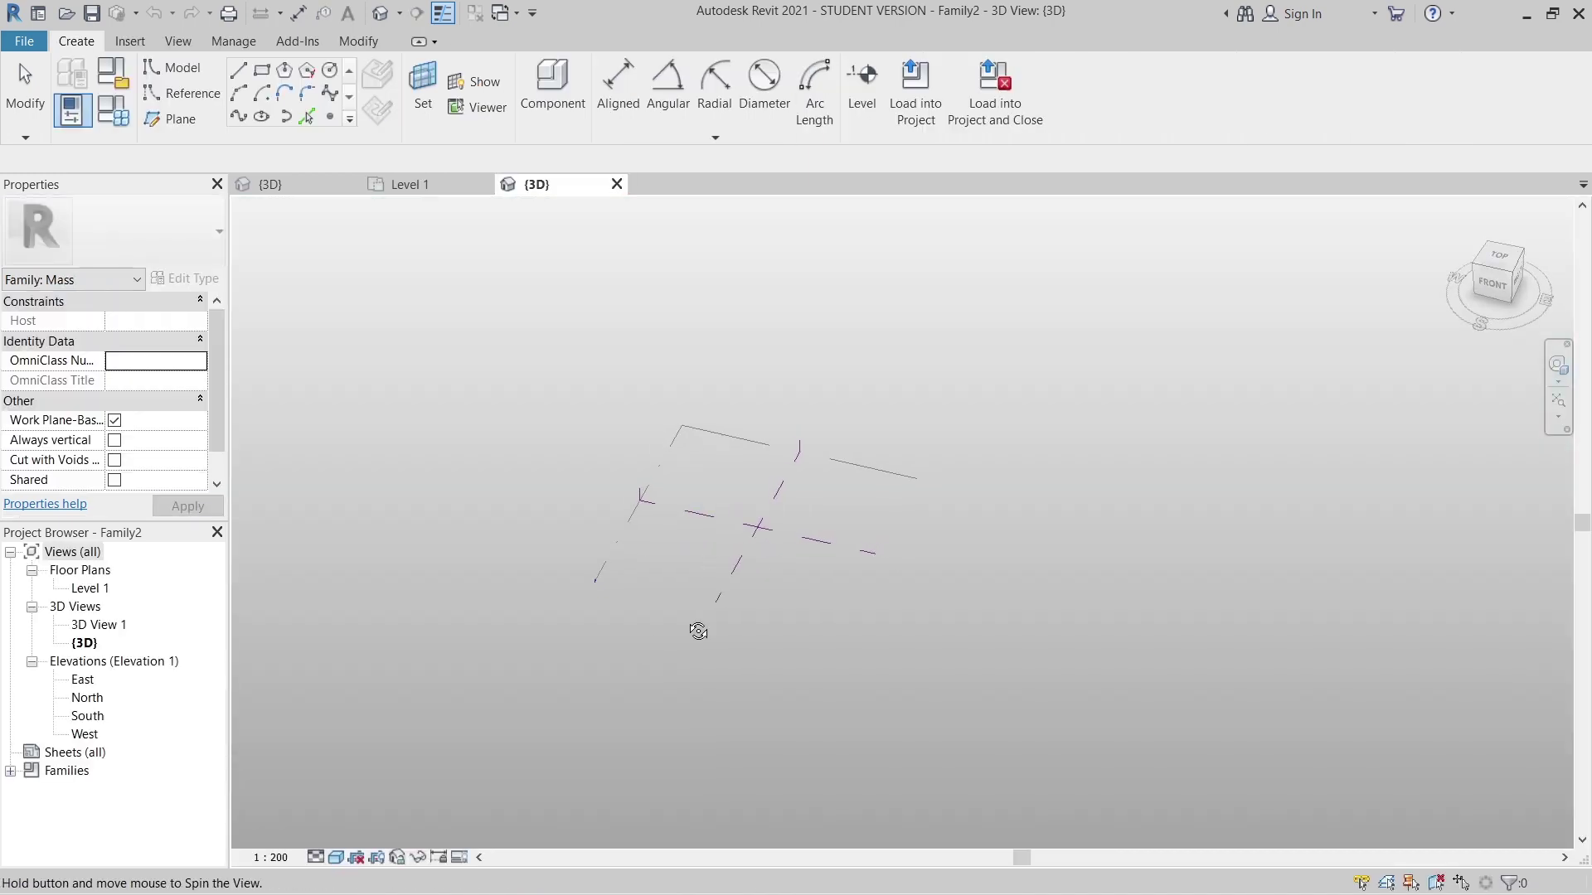
double_click(86, 589)
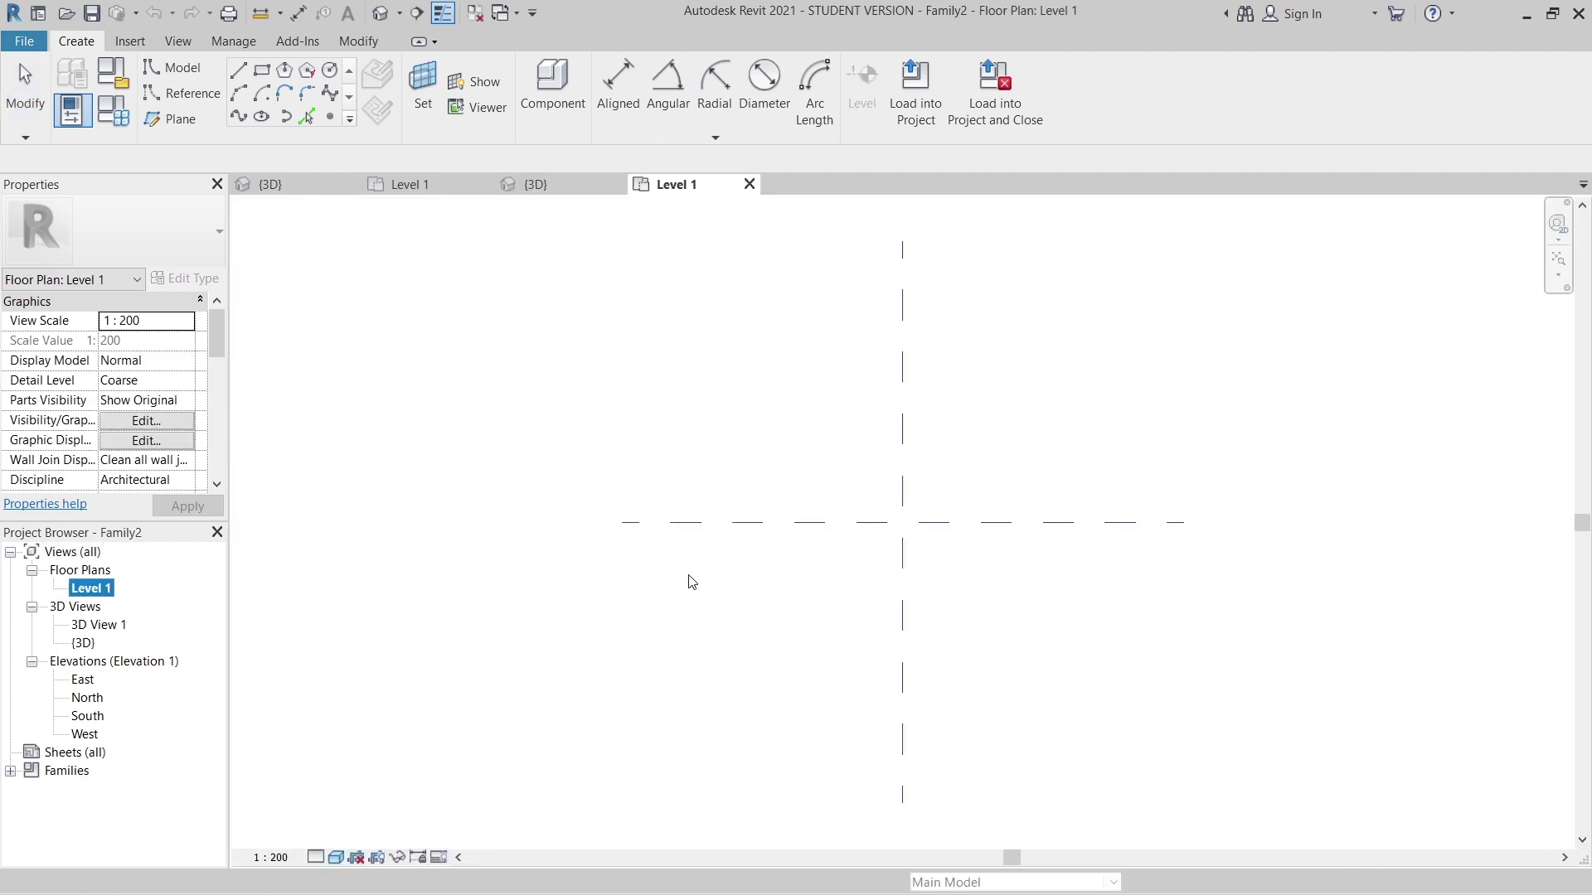
middle_drag(693, 582, 647, 593)
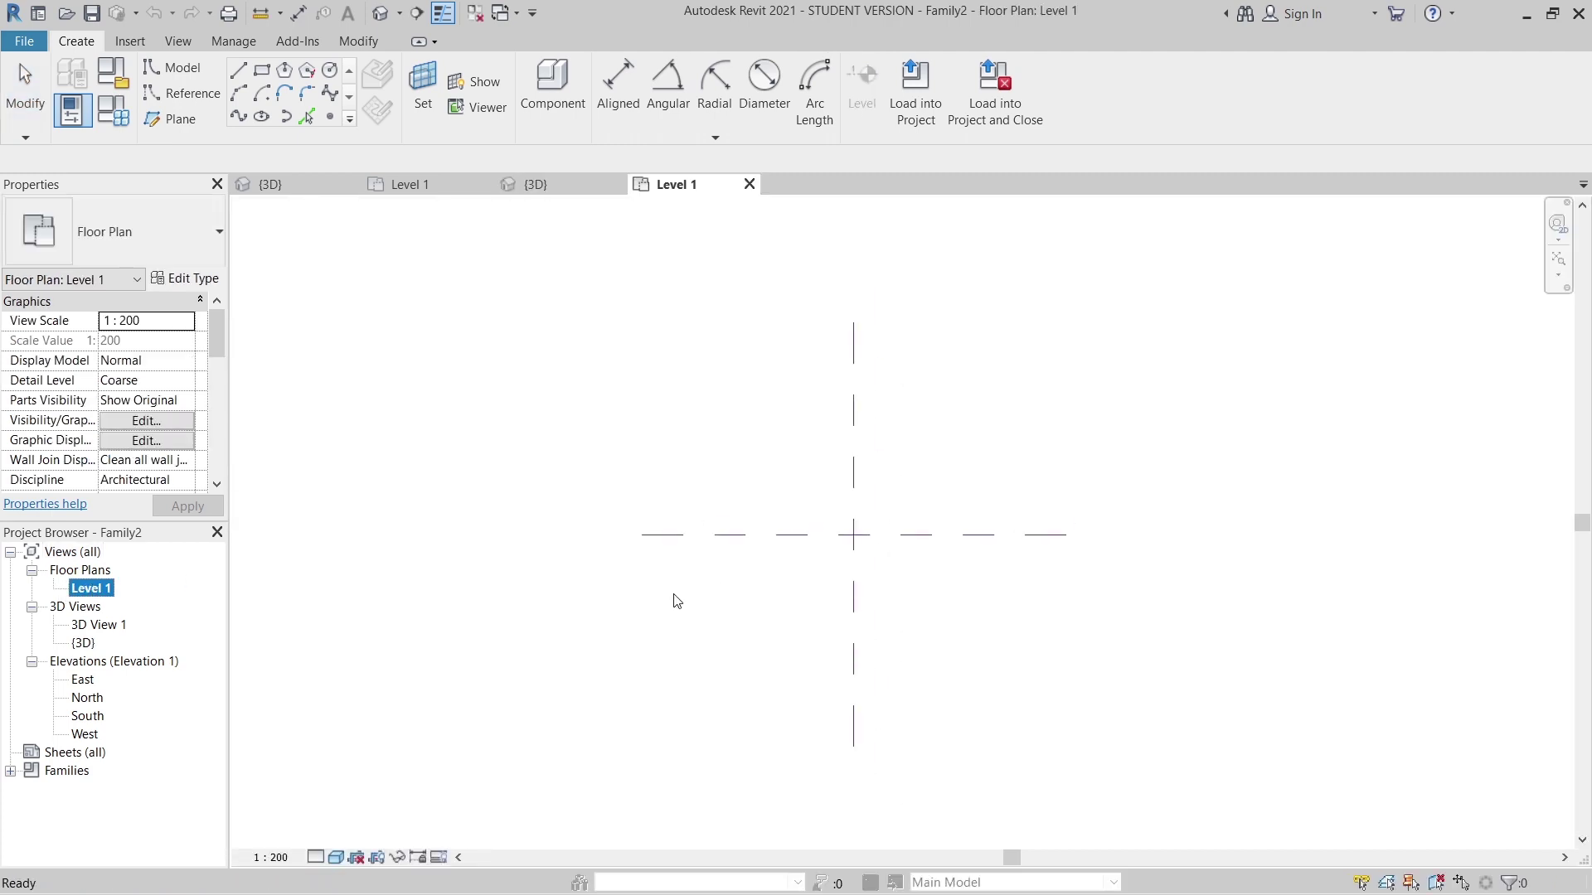
middle_drag(742, 565, 607, 511)
click(640, 313)
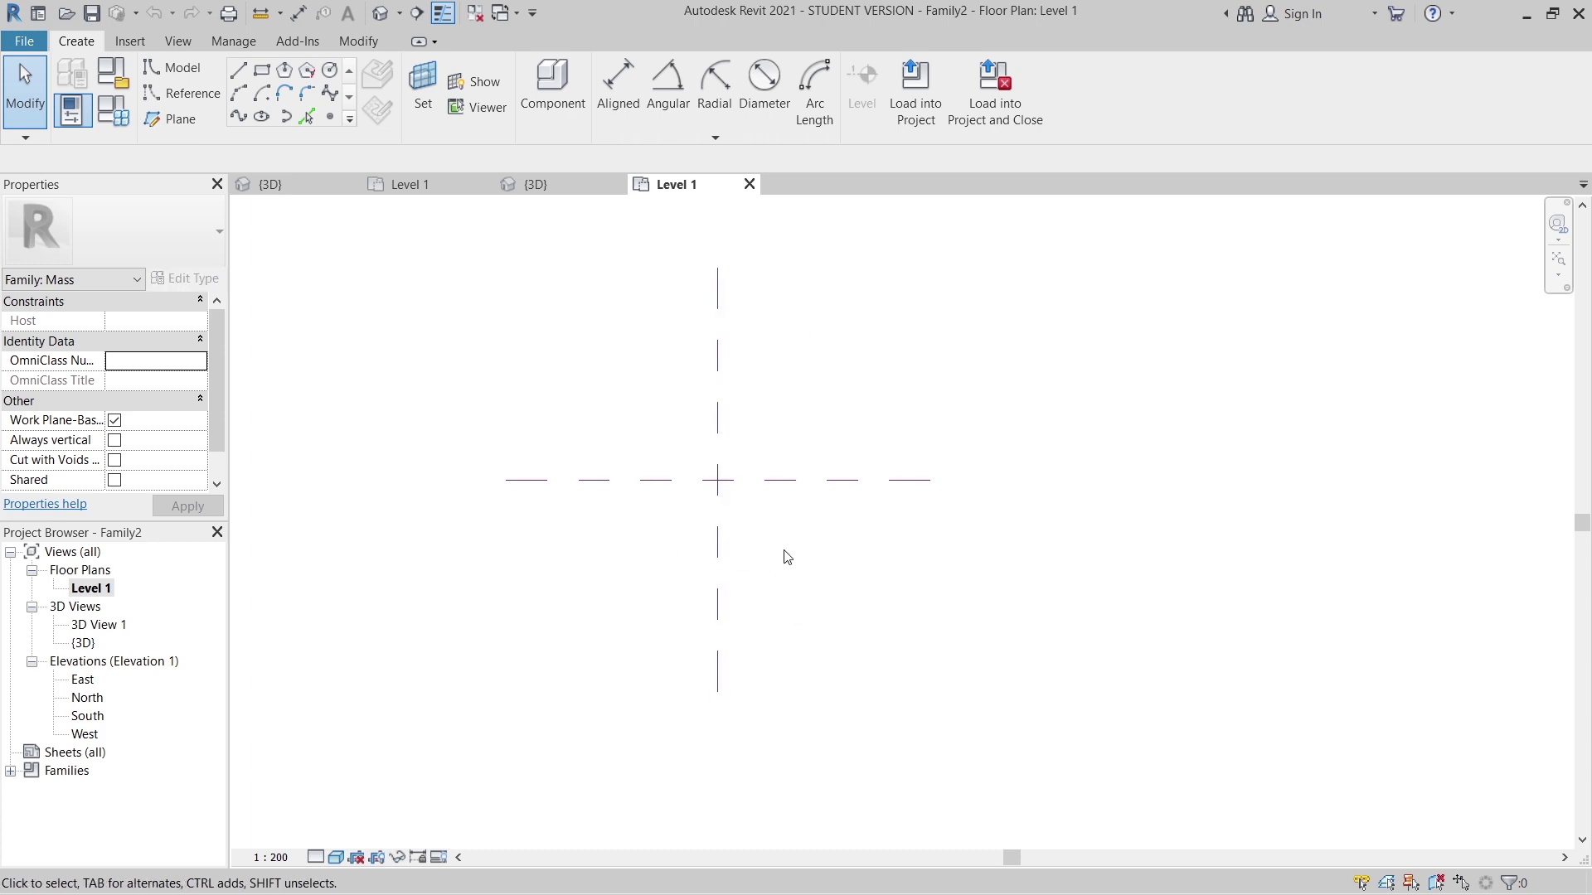
Add reference planes offset 5000 on both sides of the horizontal Center (Front/Back) plane by picking it.
click(170, 118)
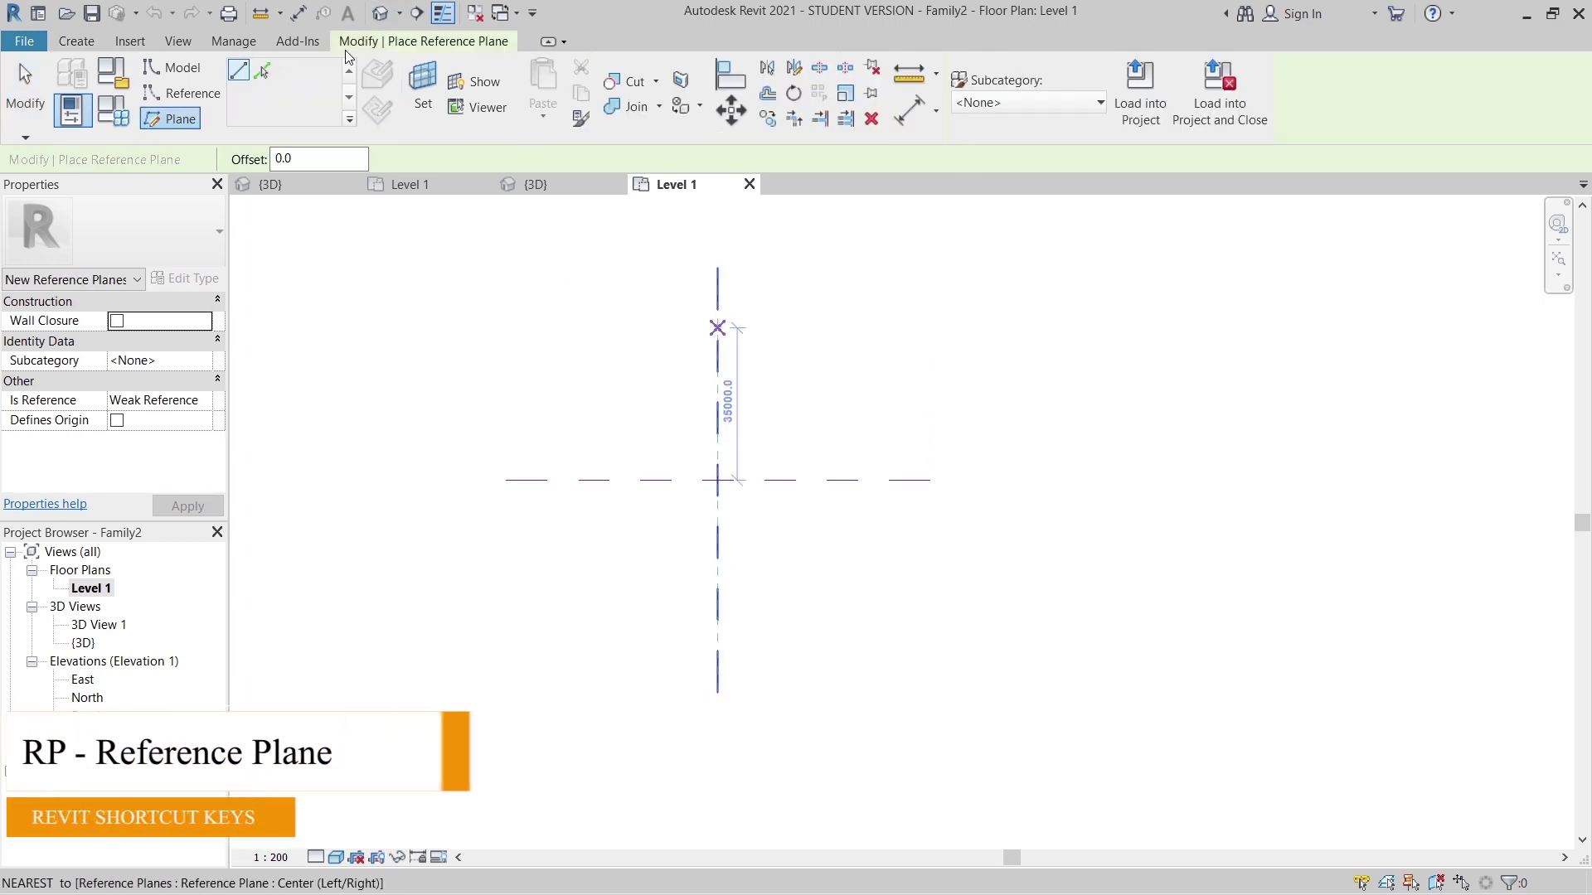
click(262, 72)
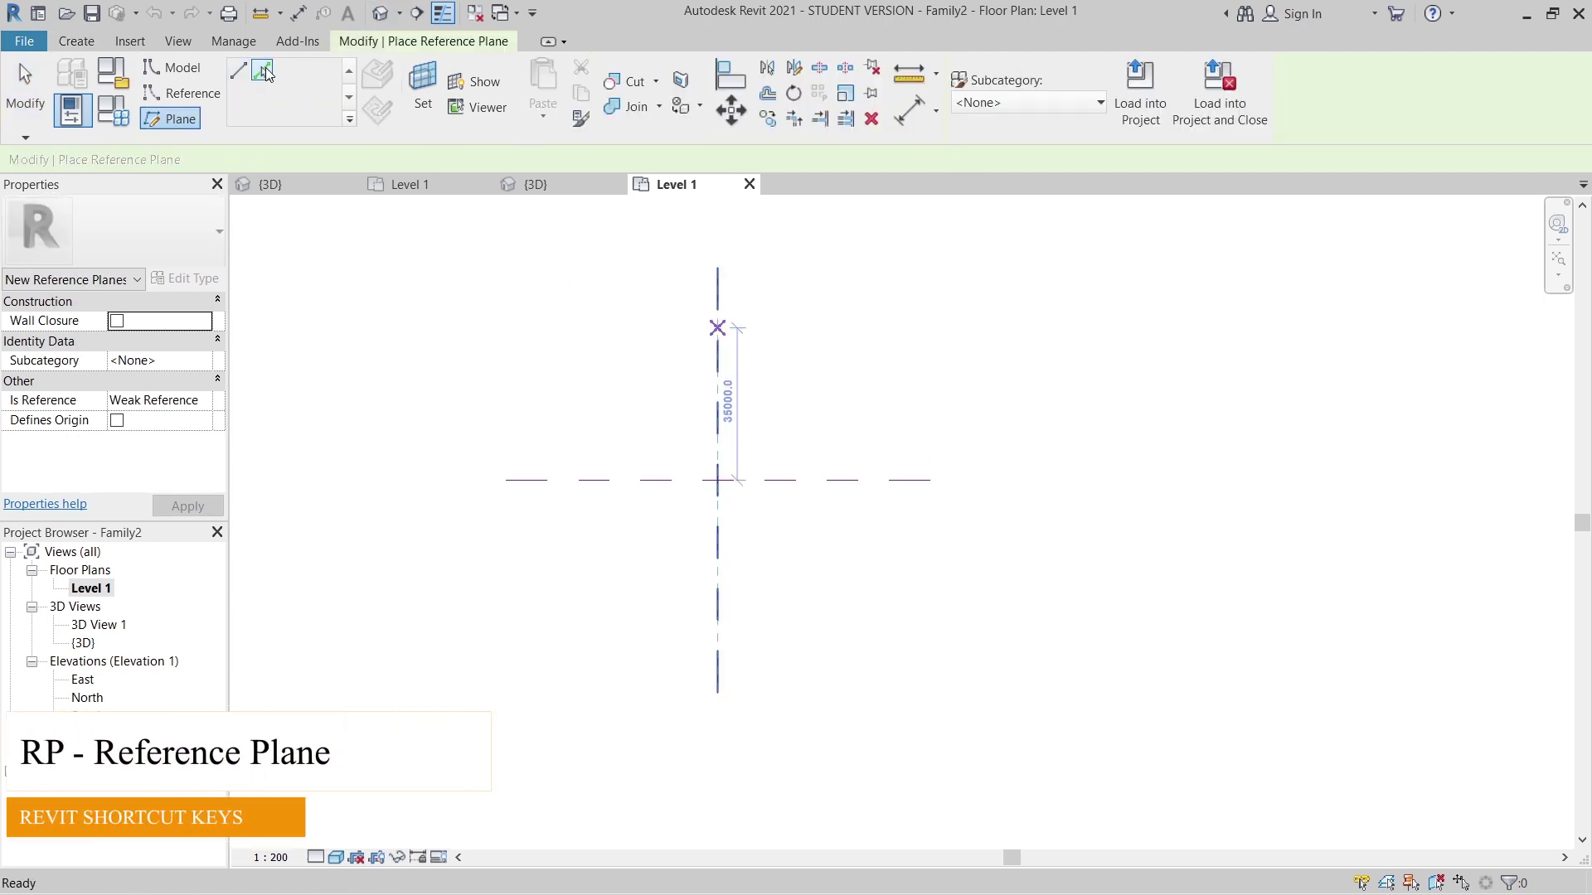
double_click(307, 158)
text(5000.0)
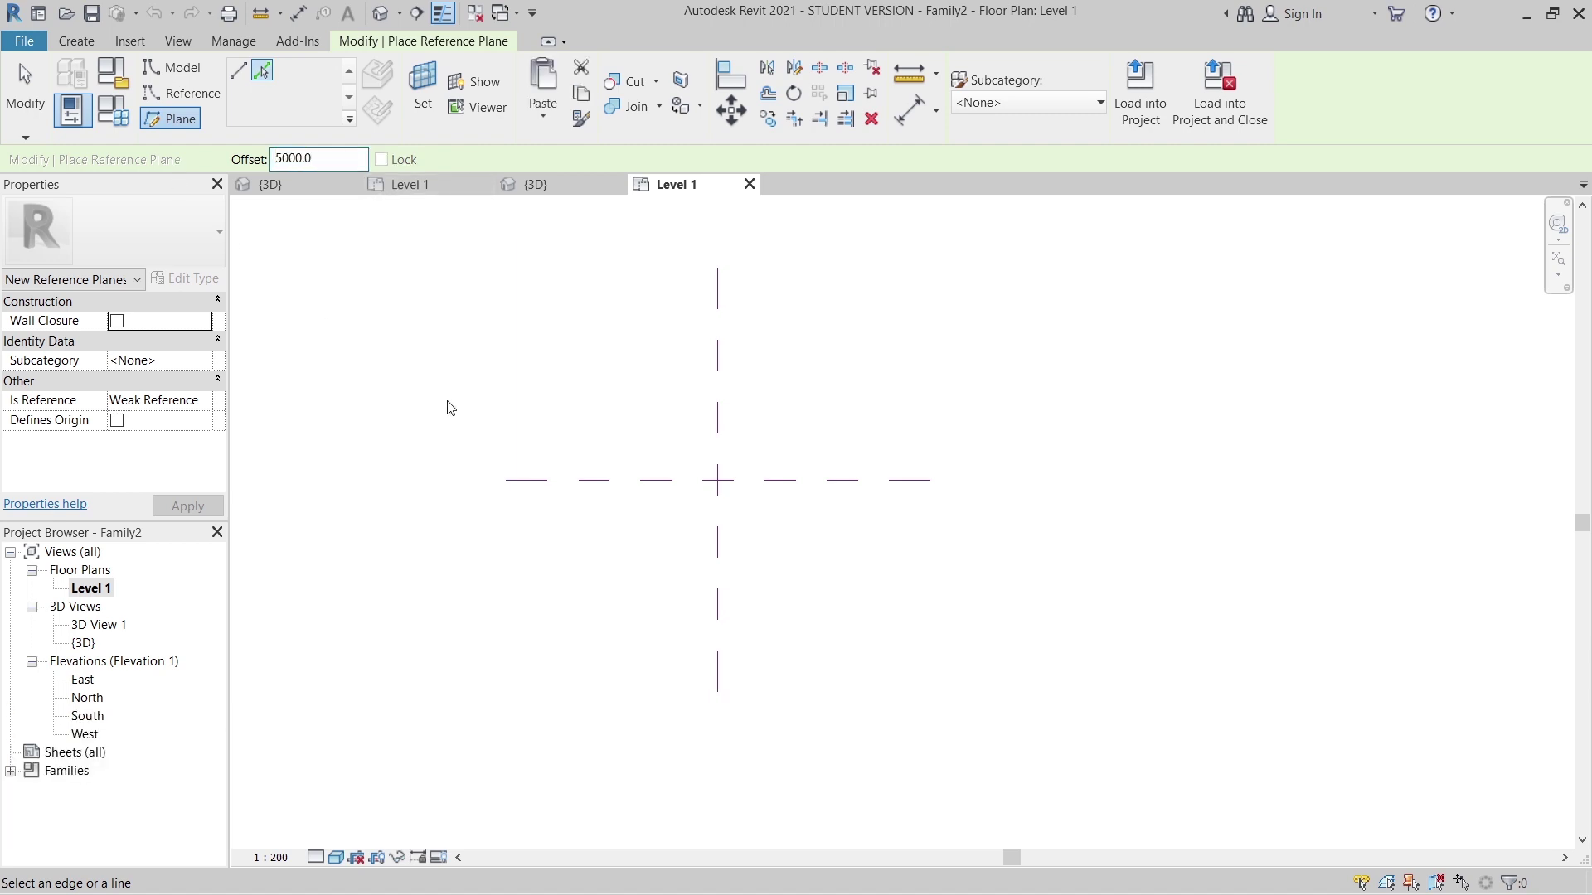
click(650, 479)
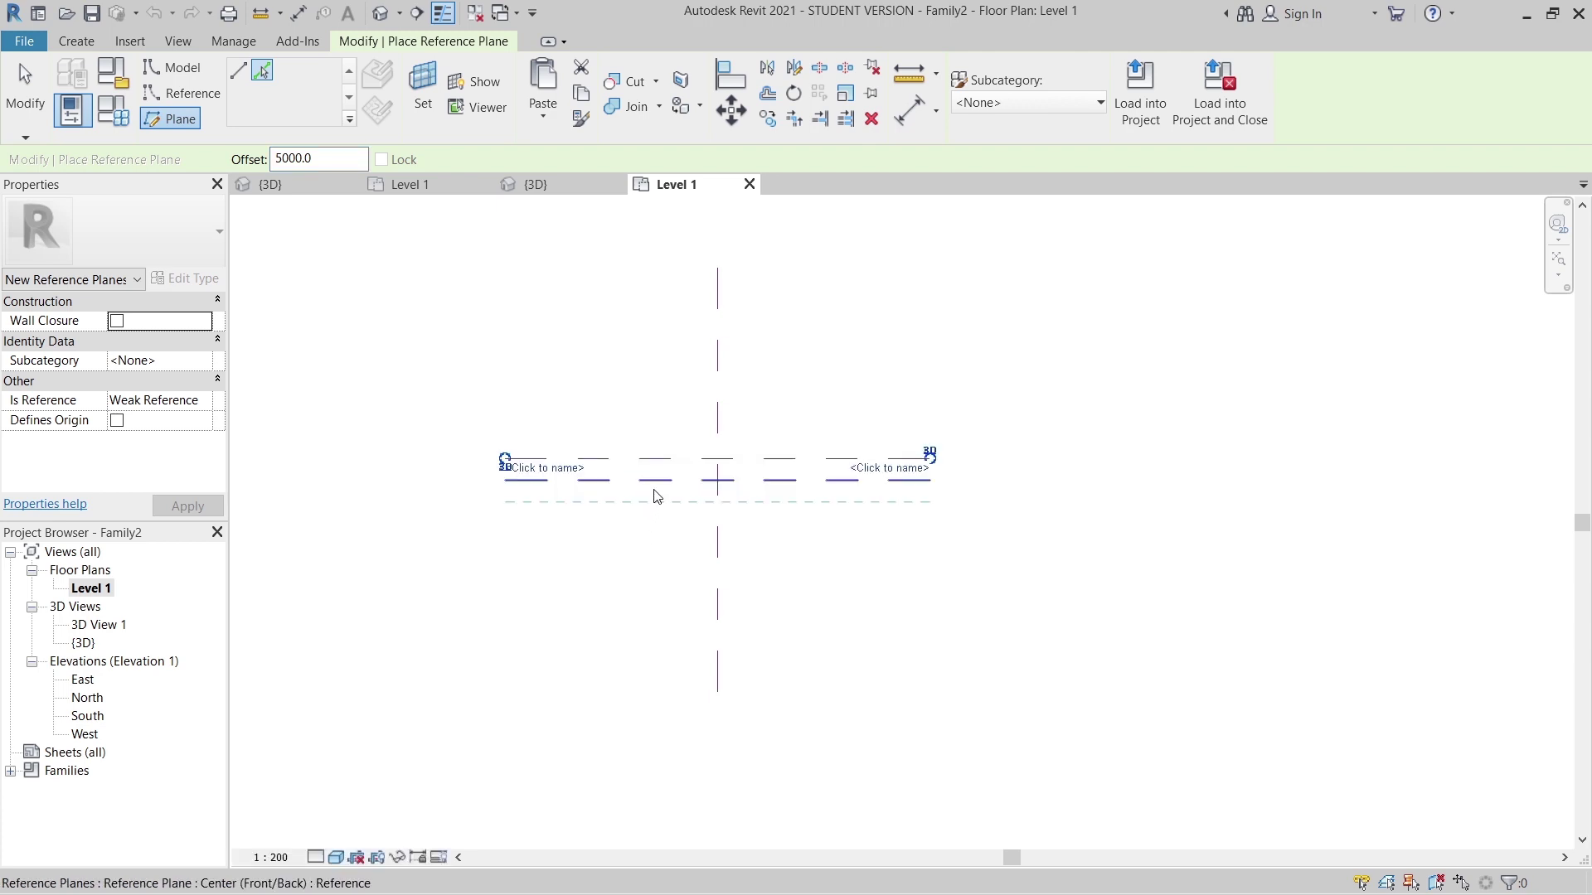
click(654, 495)
Add reference planes offset 3000 on both sides of the vertical Center (Left/Right) plane.
double_click(307, 158)
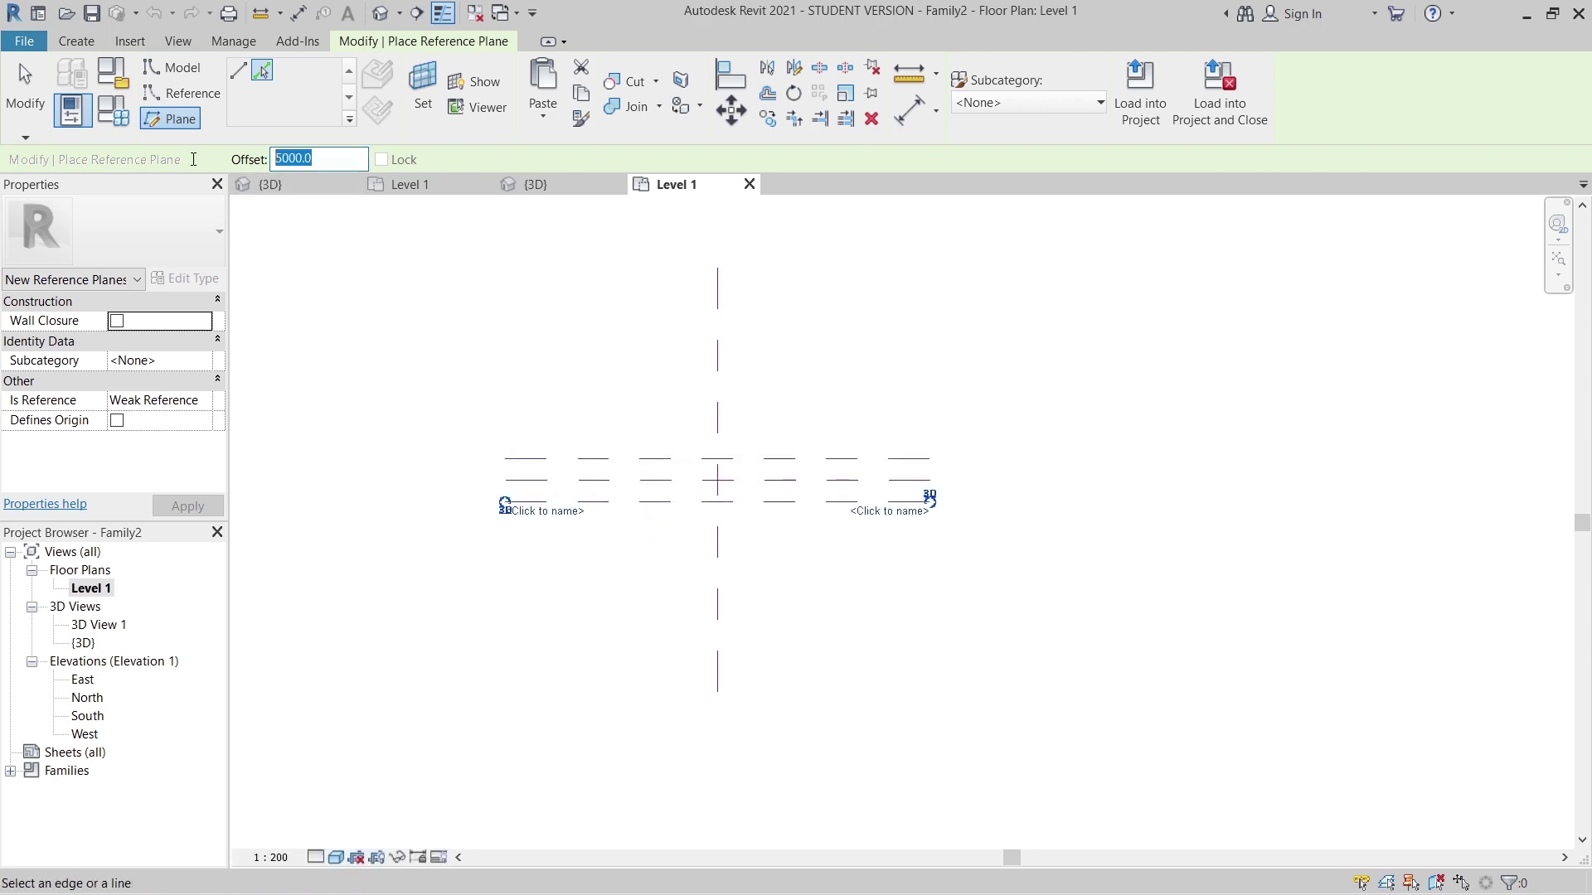
text(3000.0)
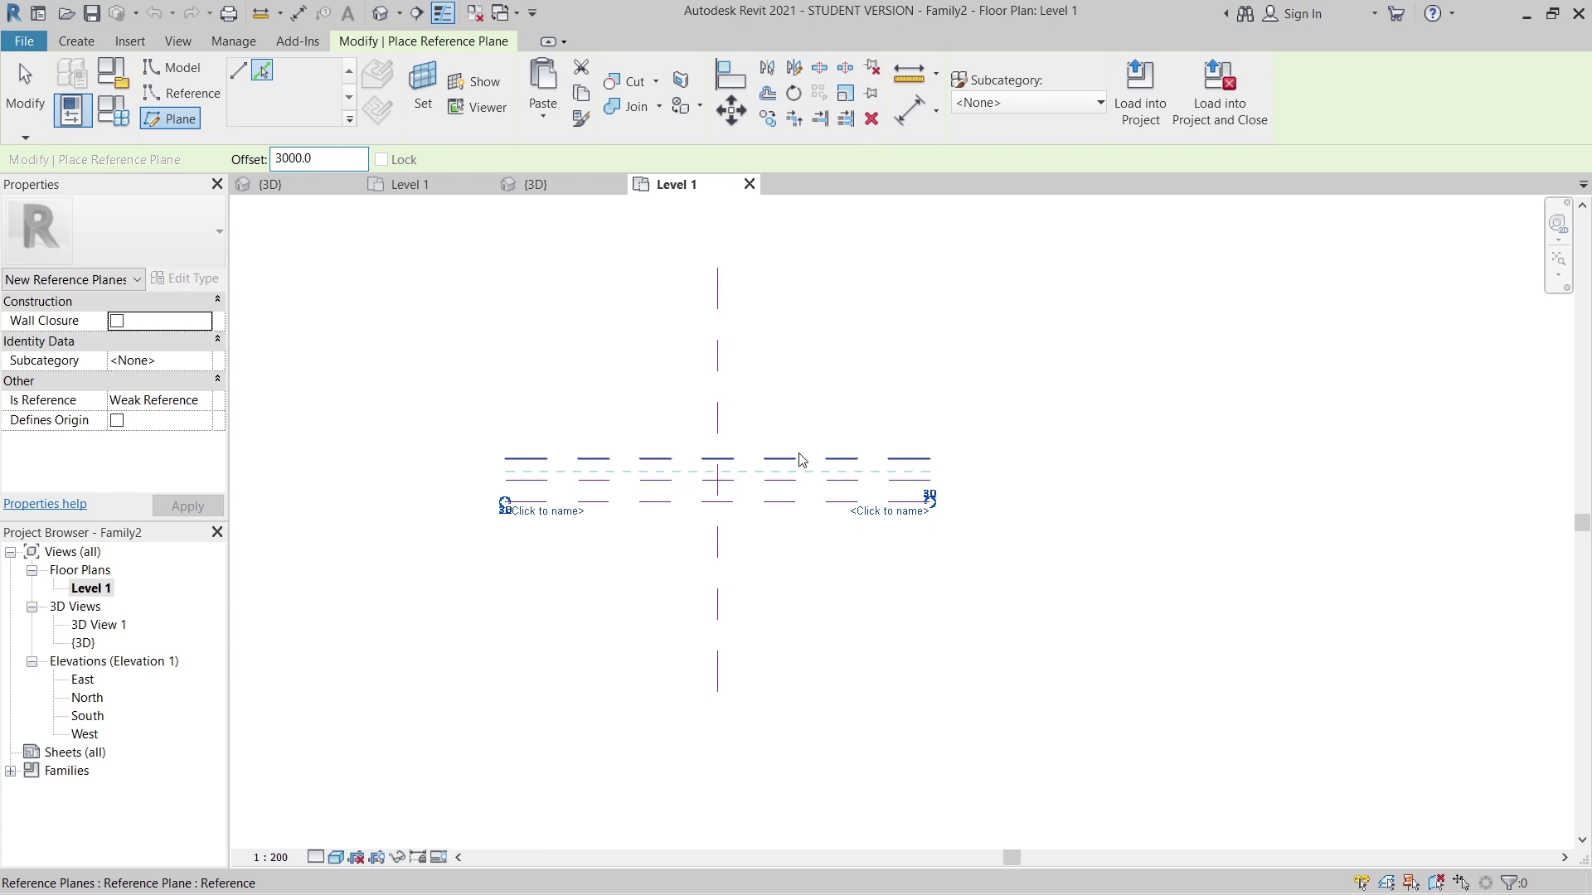
click(719, 445)
key(Escape)
key(Escape)
scroll(738, 516, up, 2)
key(Escape)
scroll(716, 490, up, 5)
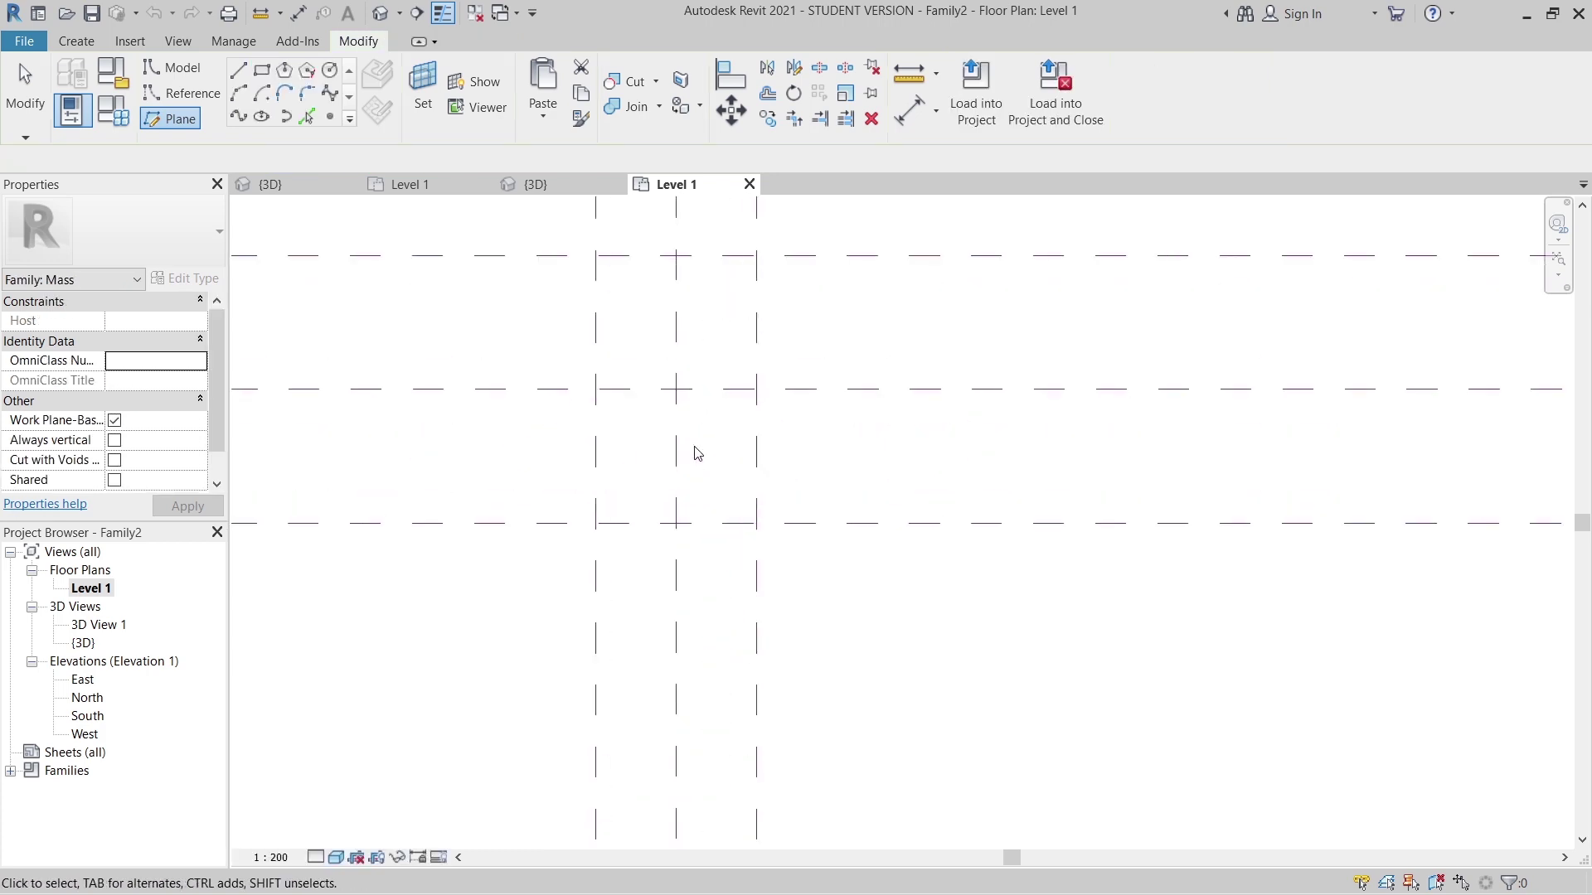
Place reference points at all nine intersections of the three horizontal and three vertical reference planes.
middle_drag(693, 451, 782, 596)
scroll(782, 597, down, 2)
scroll(885, 420, down, 2)
middle_drag(909, 348, 857, 373)
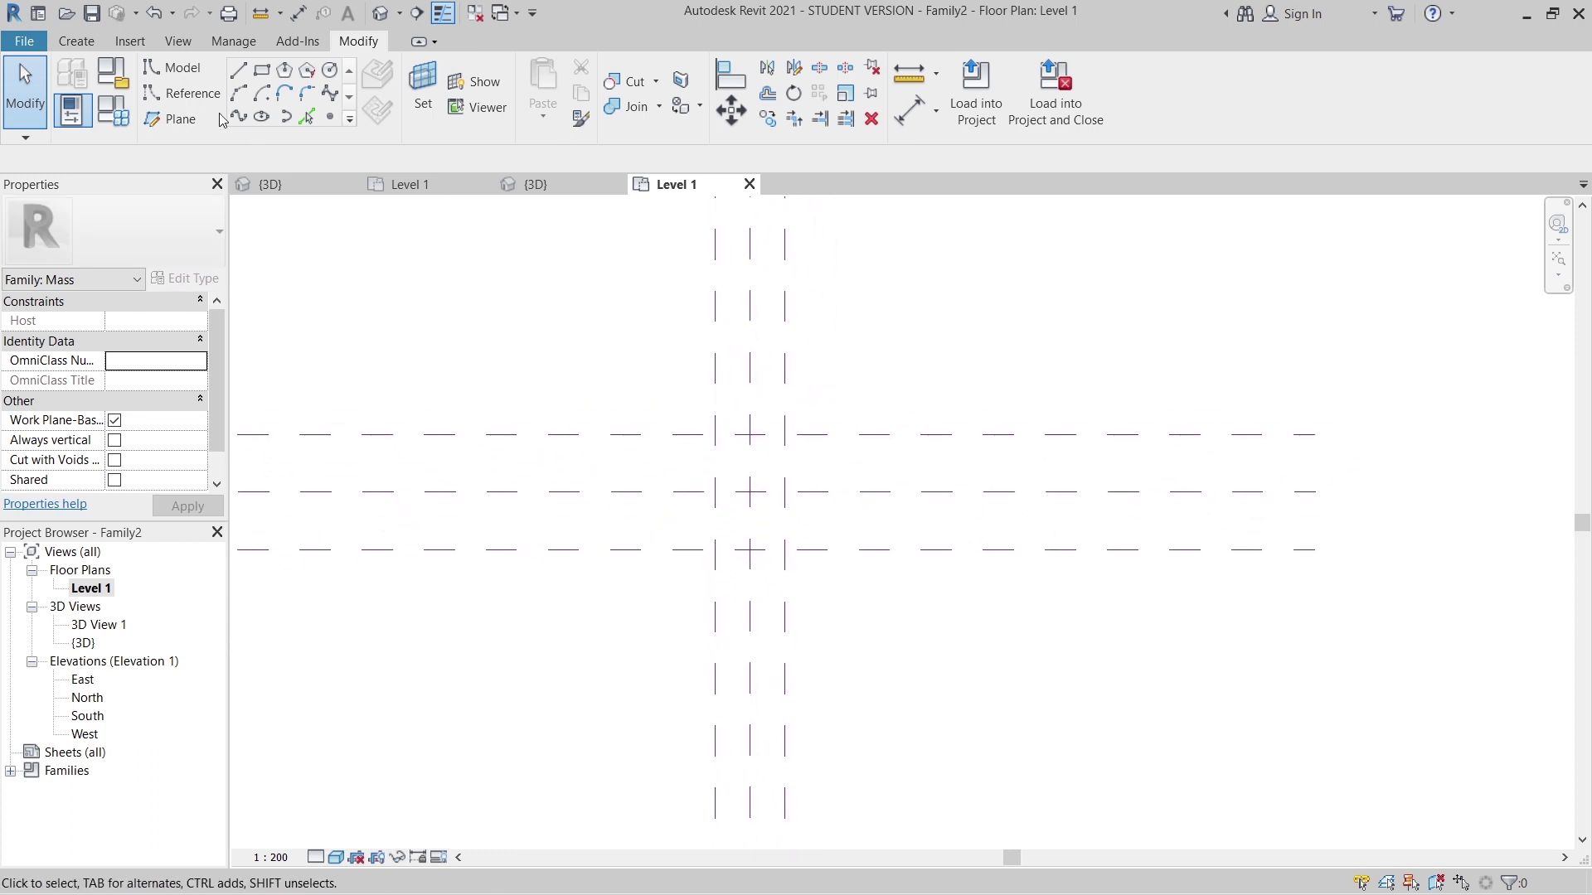
click(182, 93)
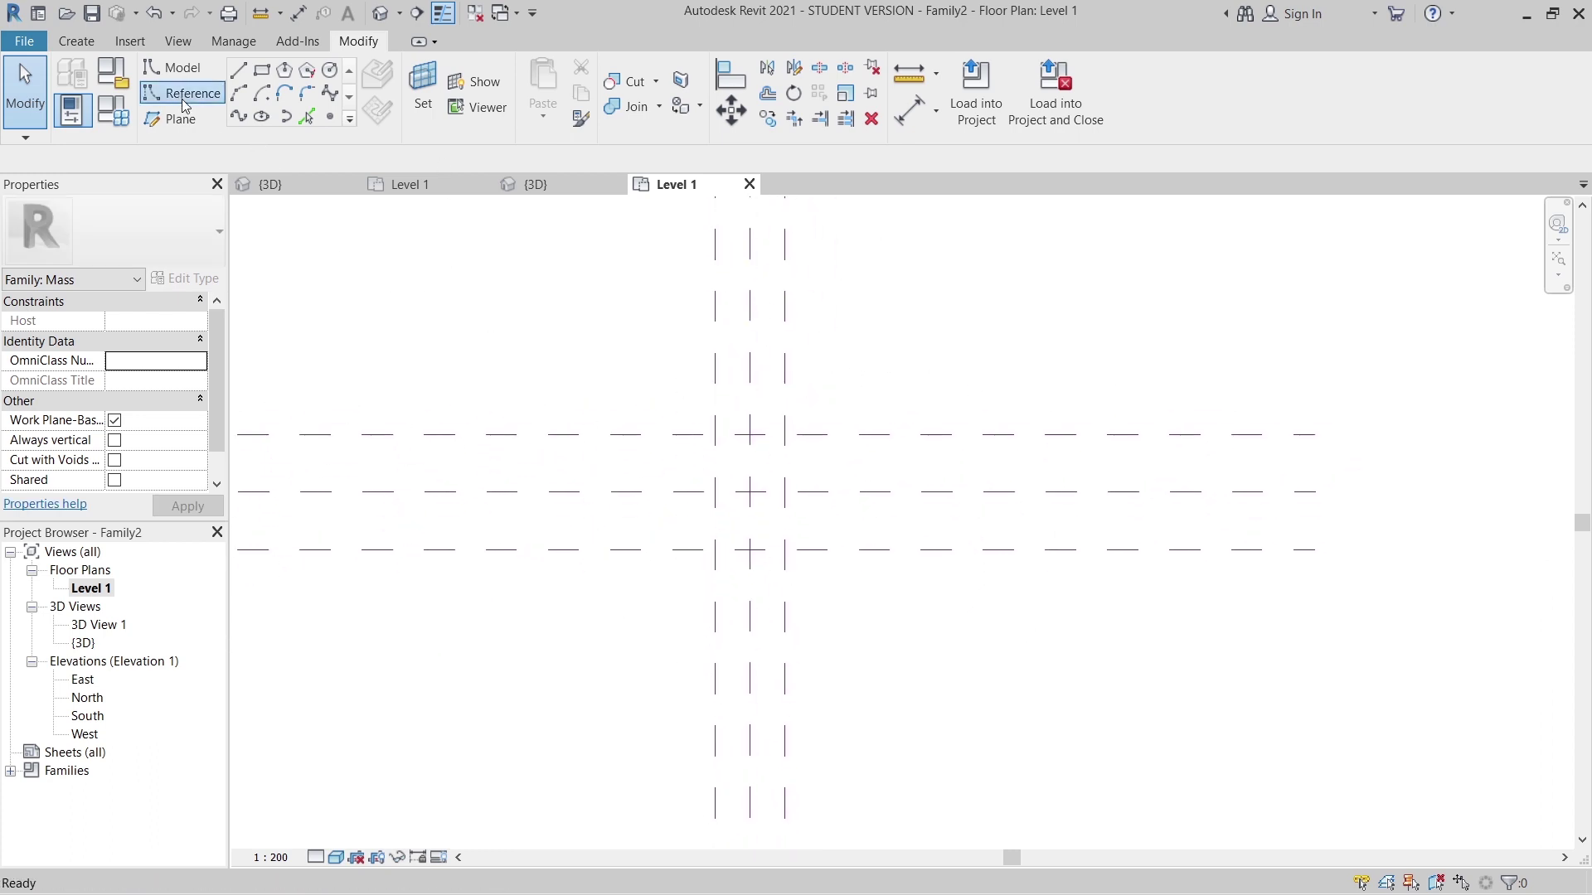
click(331, 117)
click(715, 435)
click(750, 435)
click(785, 434)
click(785, 492)
click(750, 492)
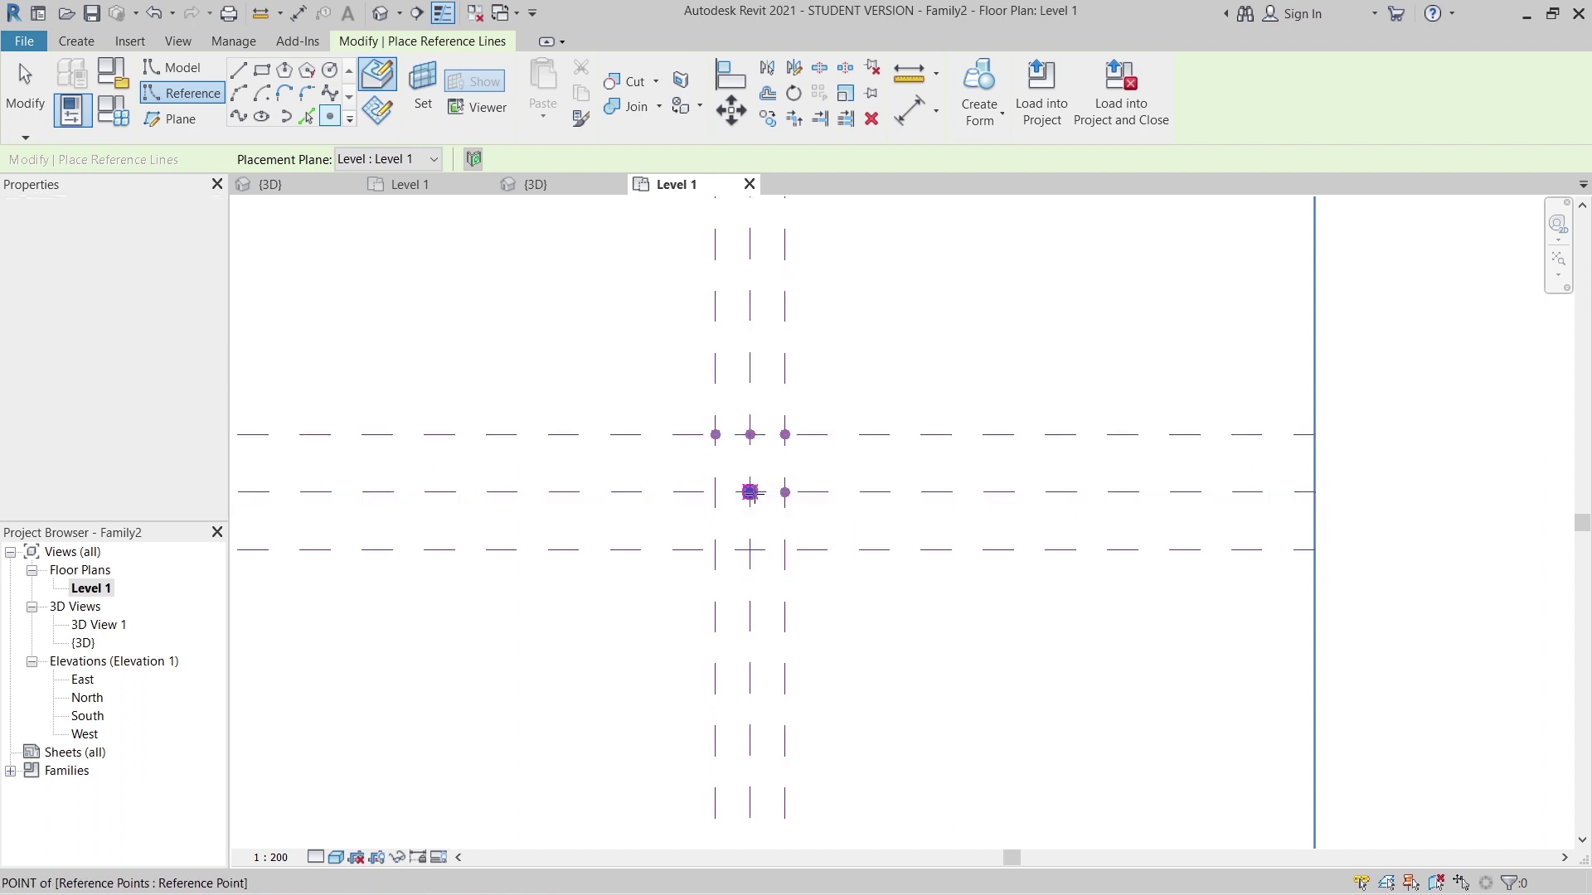
click(715, 492)
click(716, 550)
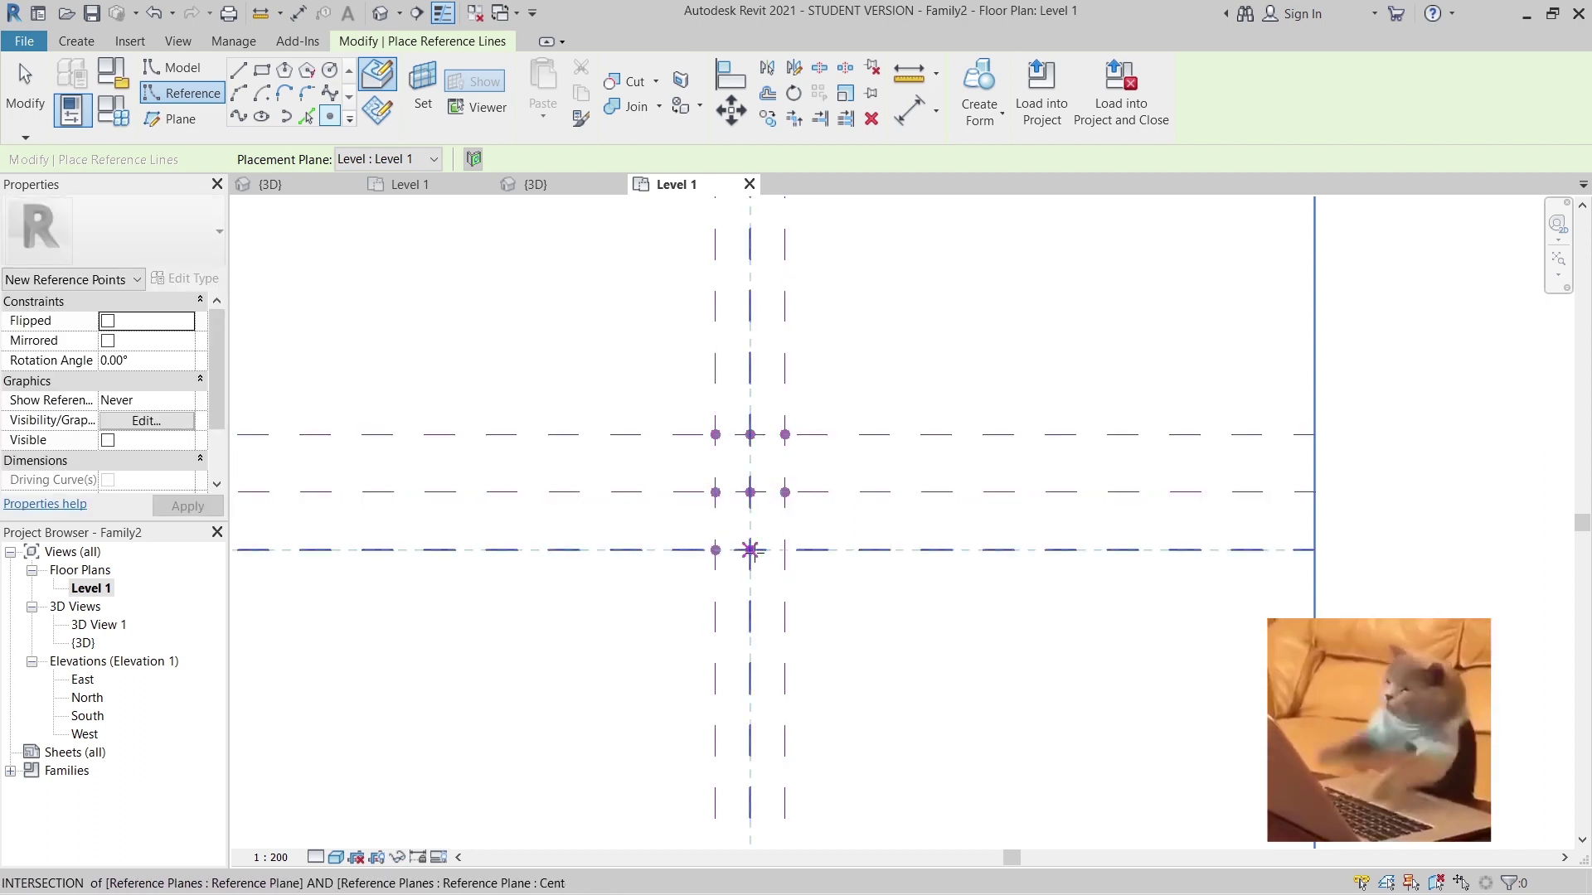
click(750, 549)
click(785, 549)
key(Escape)
key(Escape)
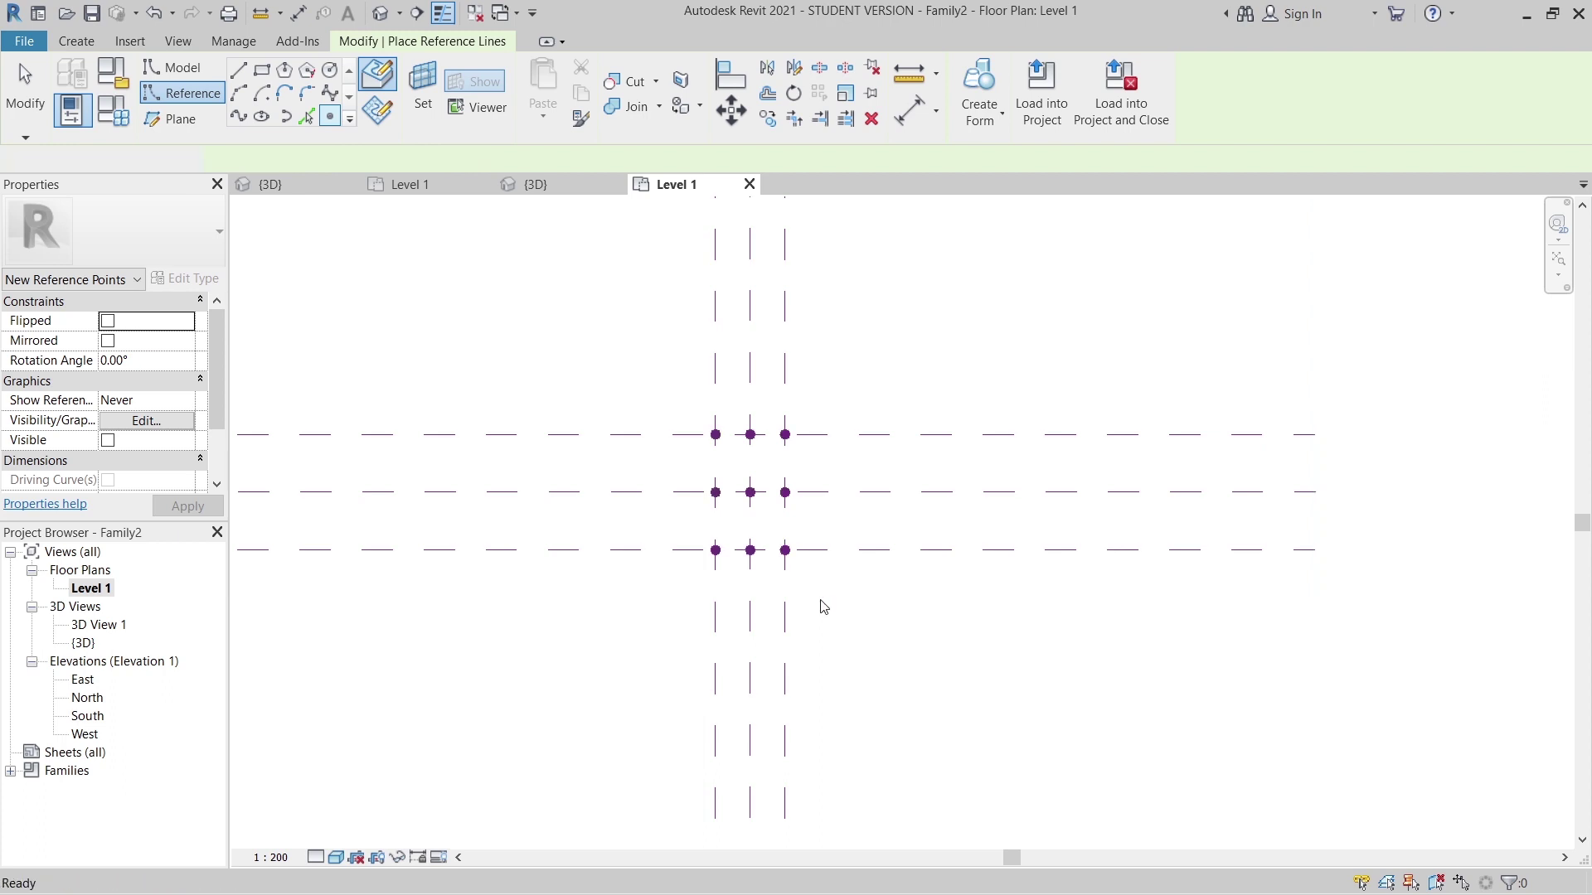
Create a Spline Through Points from the three reference points in the lowest row.
scroll(782, 590, up, 4)
middle_drag(734, 608, 794, 652)
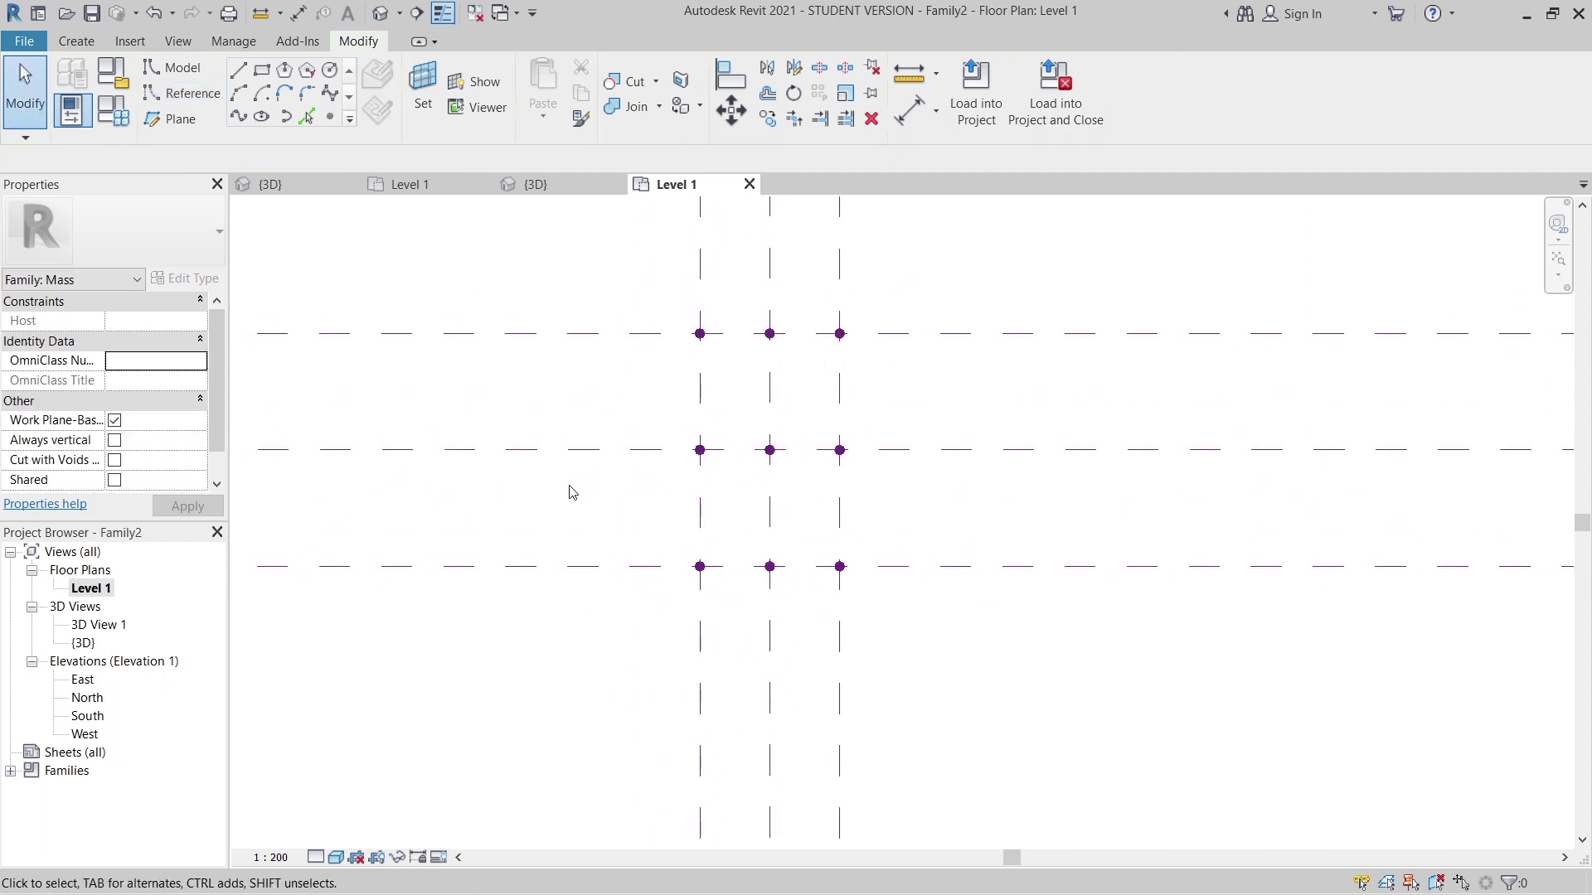
drag(652, 534, 874, 594)
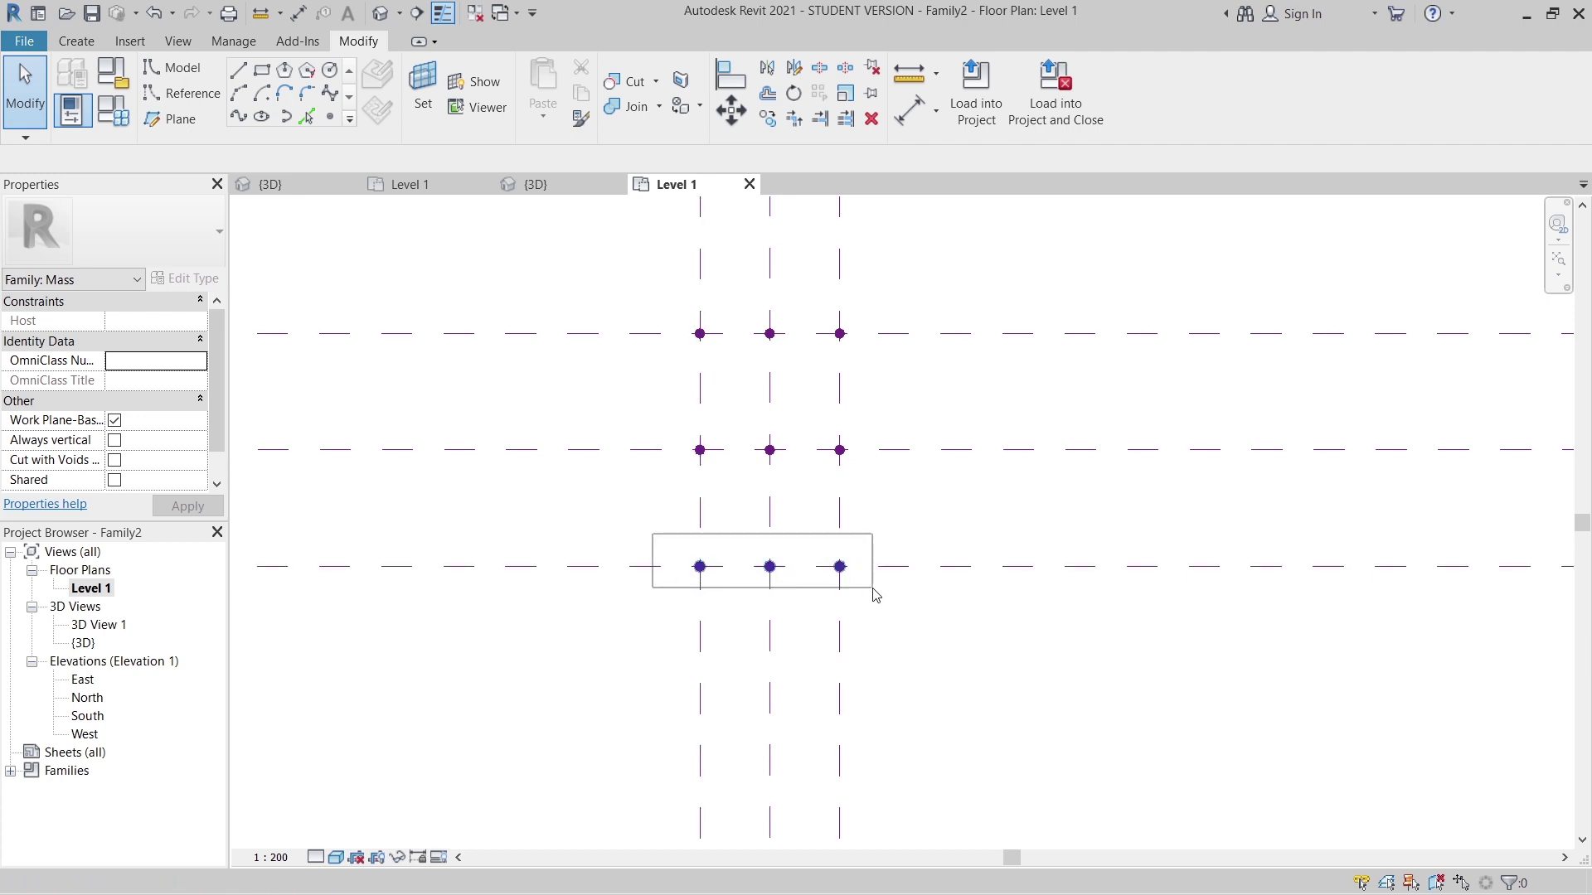
click(238, 118)
Try a spline through the middle row of points, and create one through the three points of the uppermost row.
drag(655, 414, 873, 480)
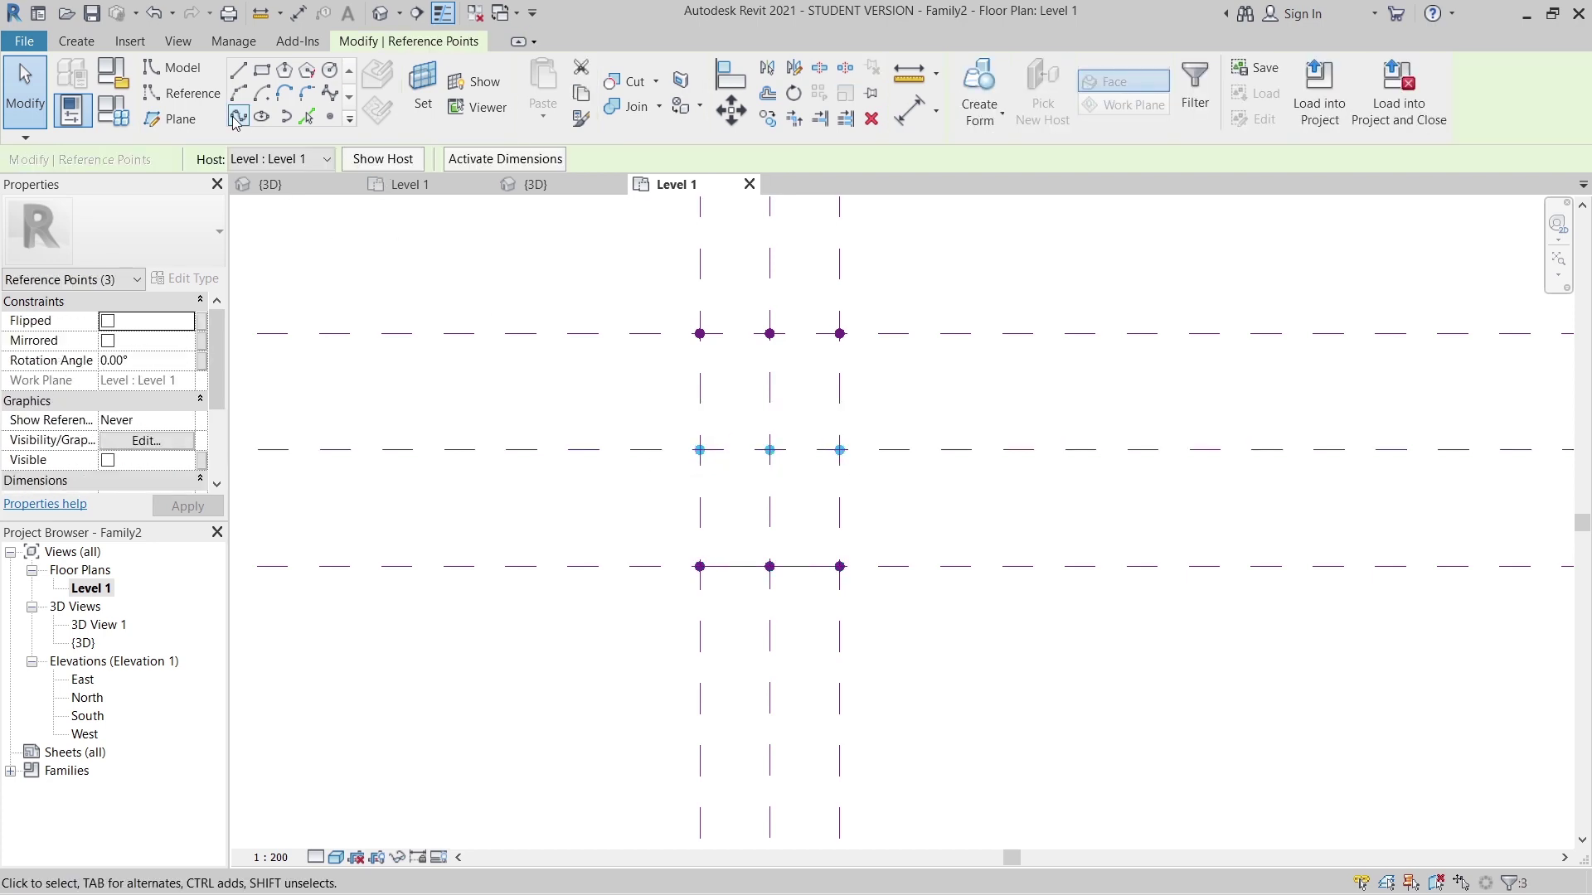
click(655, 292)
drag(645, 271, 912, 386)
click(245, 124)
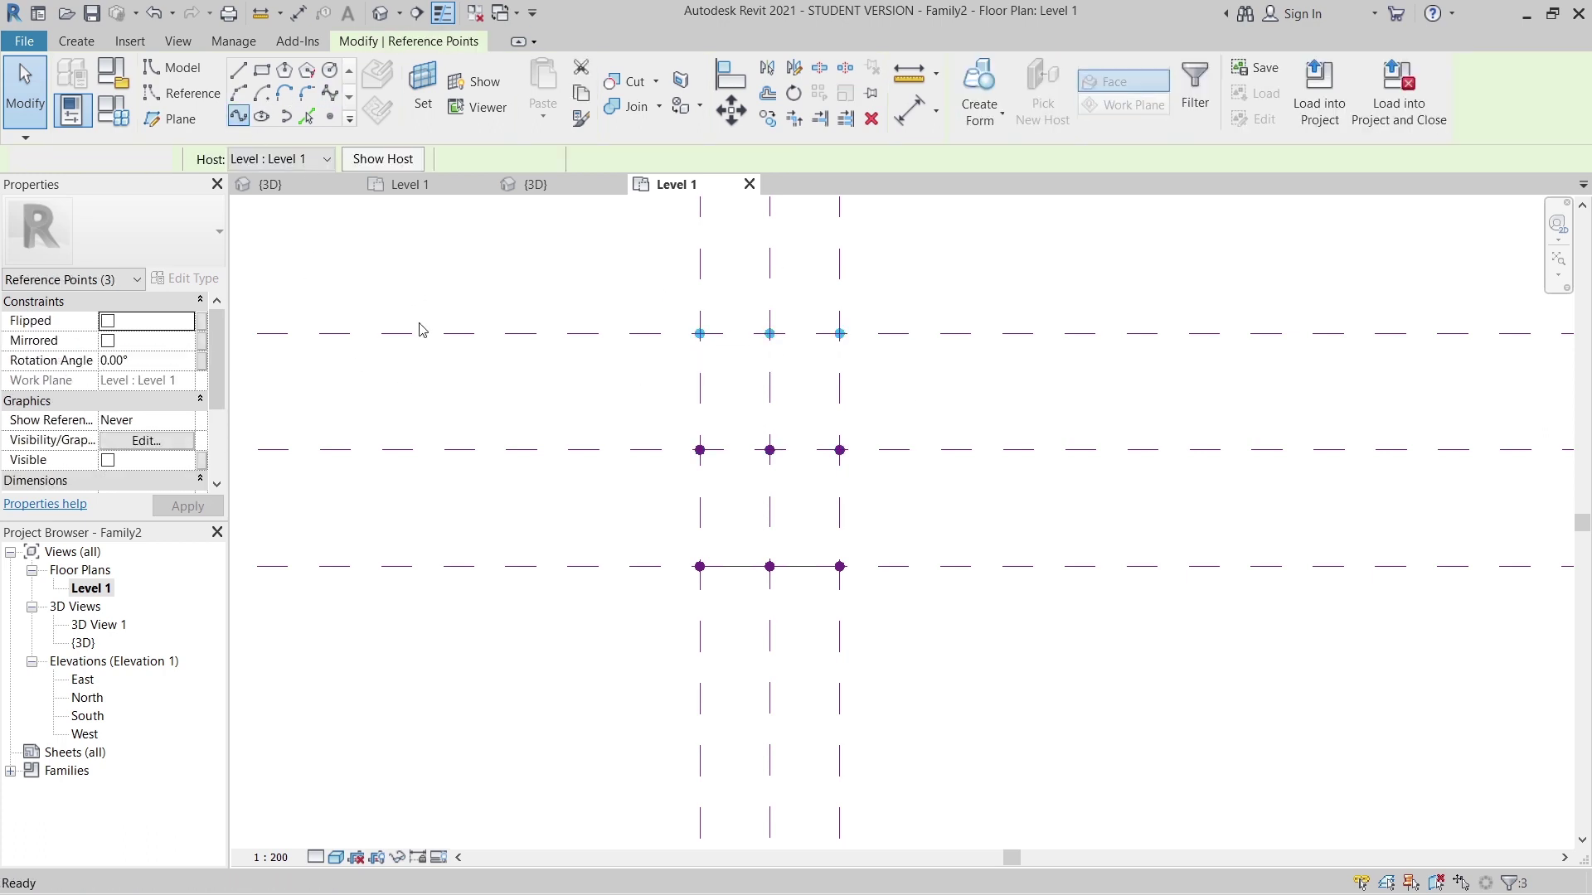
click(562, 329)
Create a Spline Through Points from the three reference points in the middle row.
scroll(561, 328, down, 2)
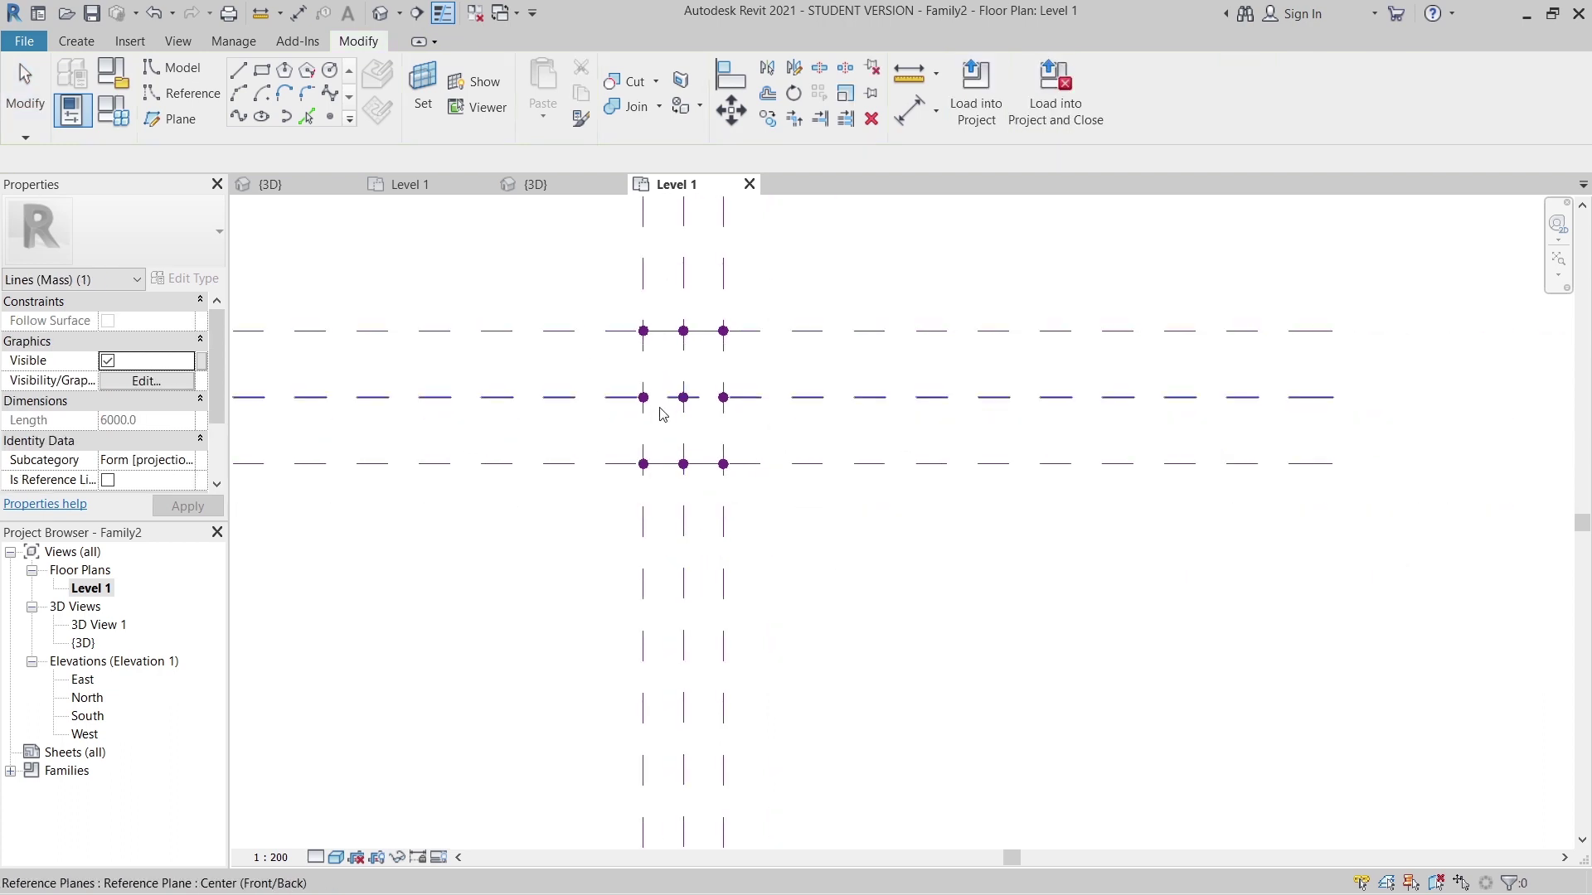
scroll(654, 409, up, 5)
drag(502, 297, 965, 448)
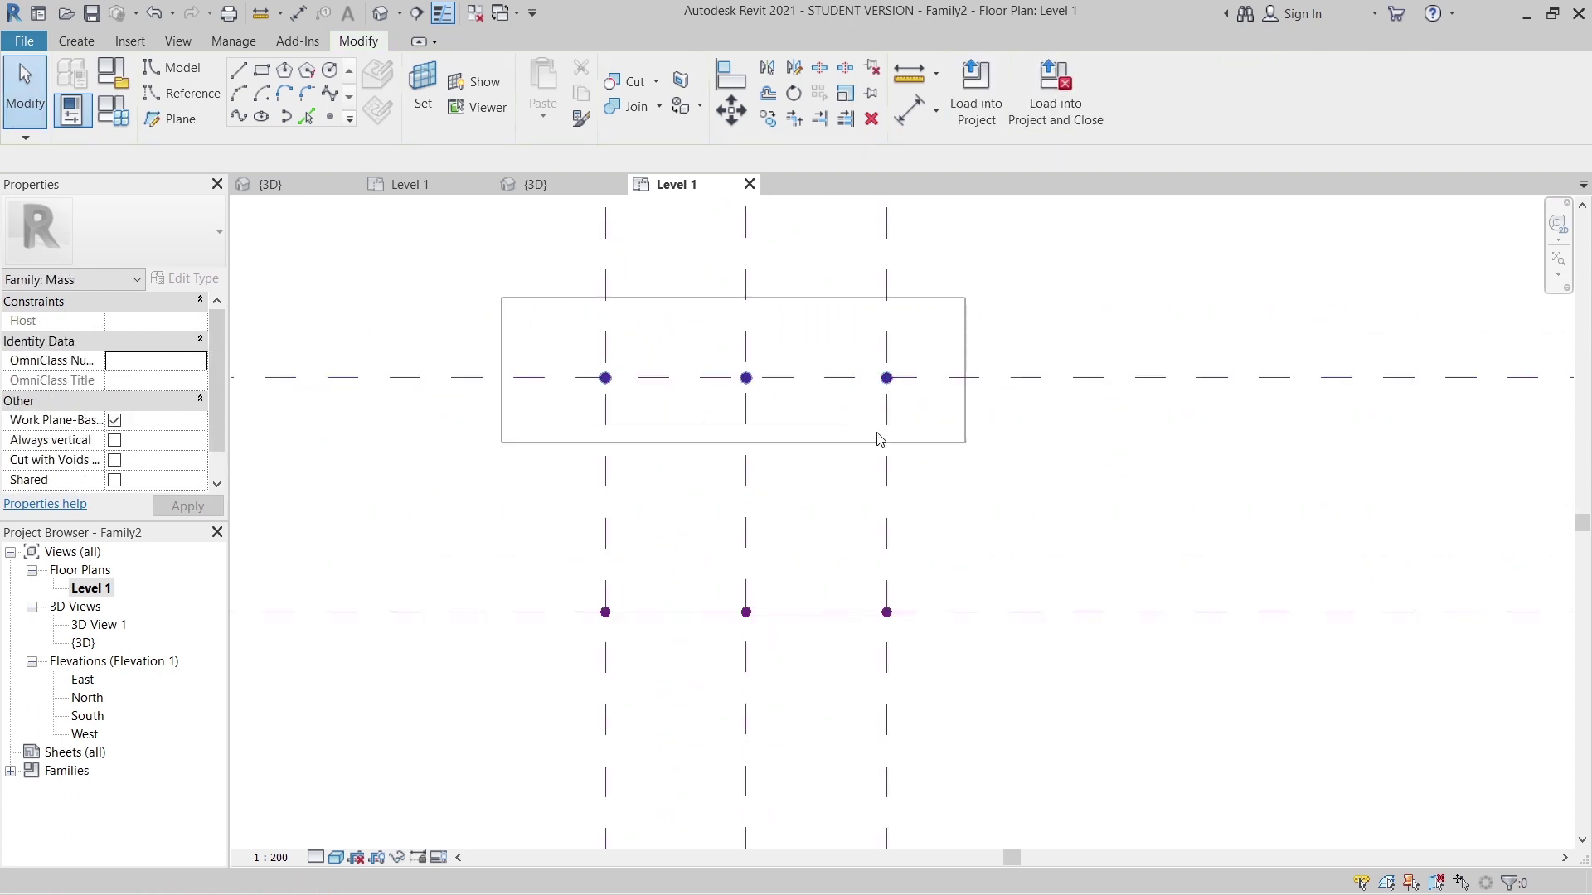
click(242, 122)
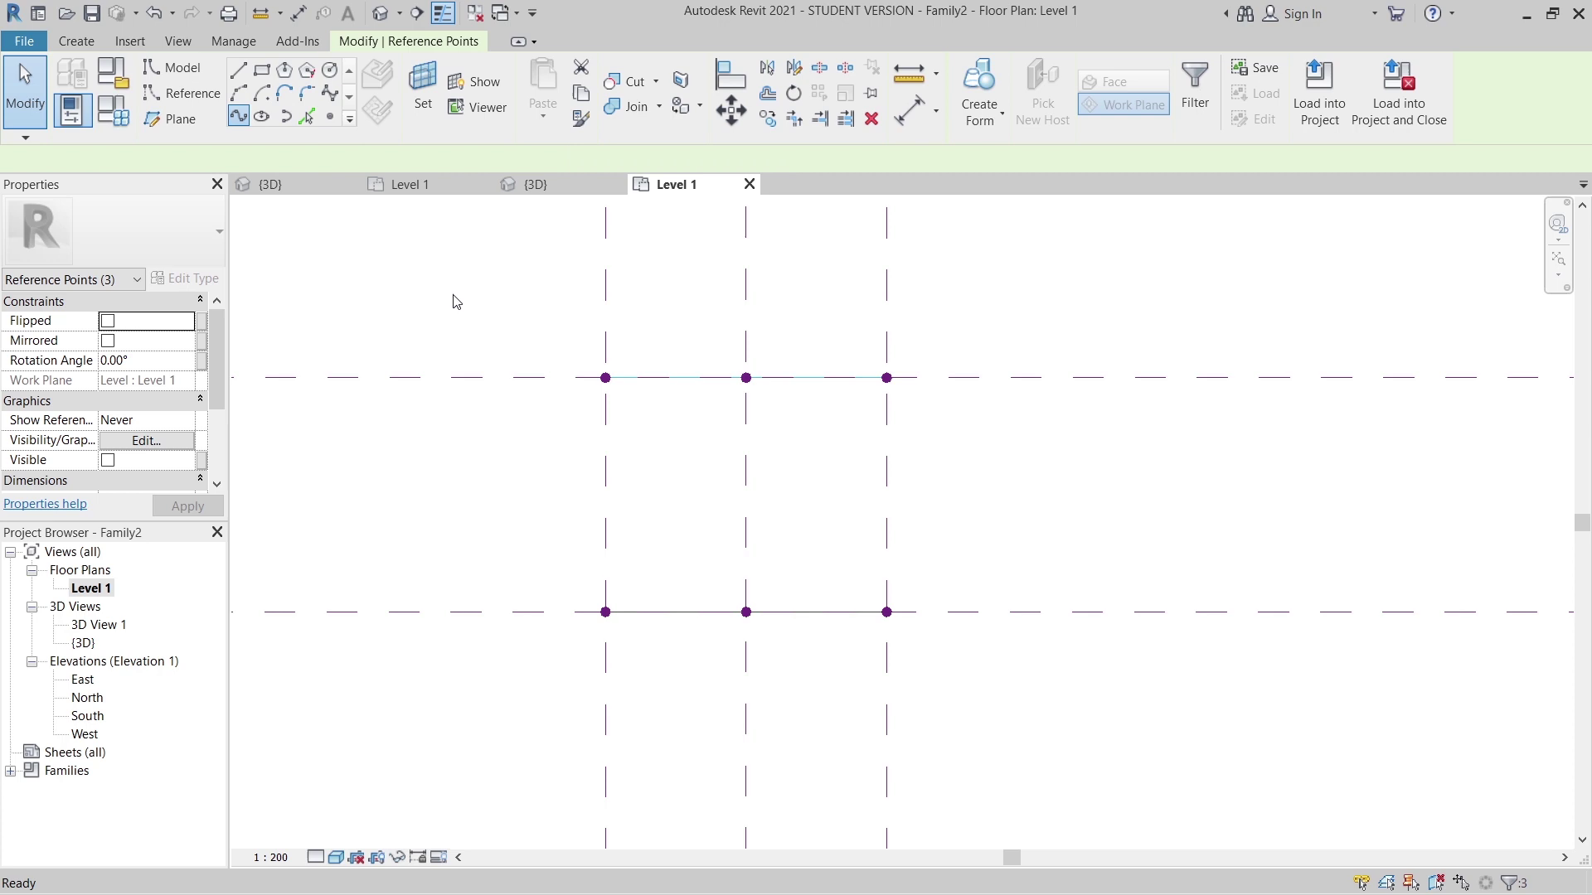
click(452, 298)
scroll(461, 365, down, 2)
scroll(462, 365, down, 2)
middle_drag(604, 440, 704, 562)
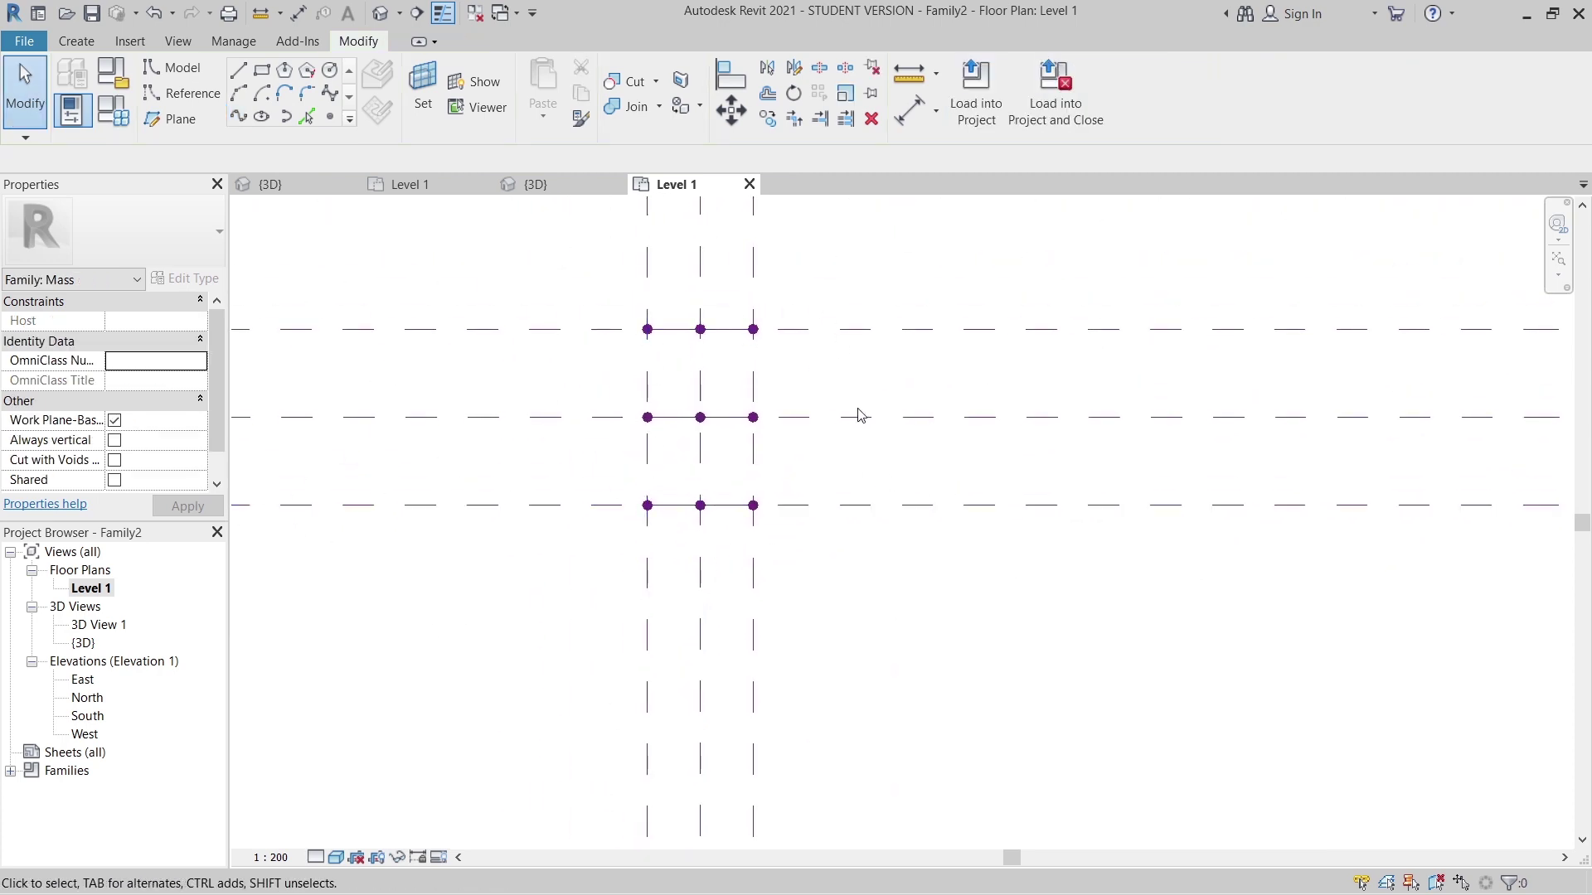
Set the offset of the middle reference points in the uppermost and lowest rows to 2500.
scroll(738, 501, up, 2)
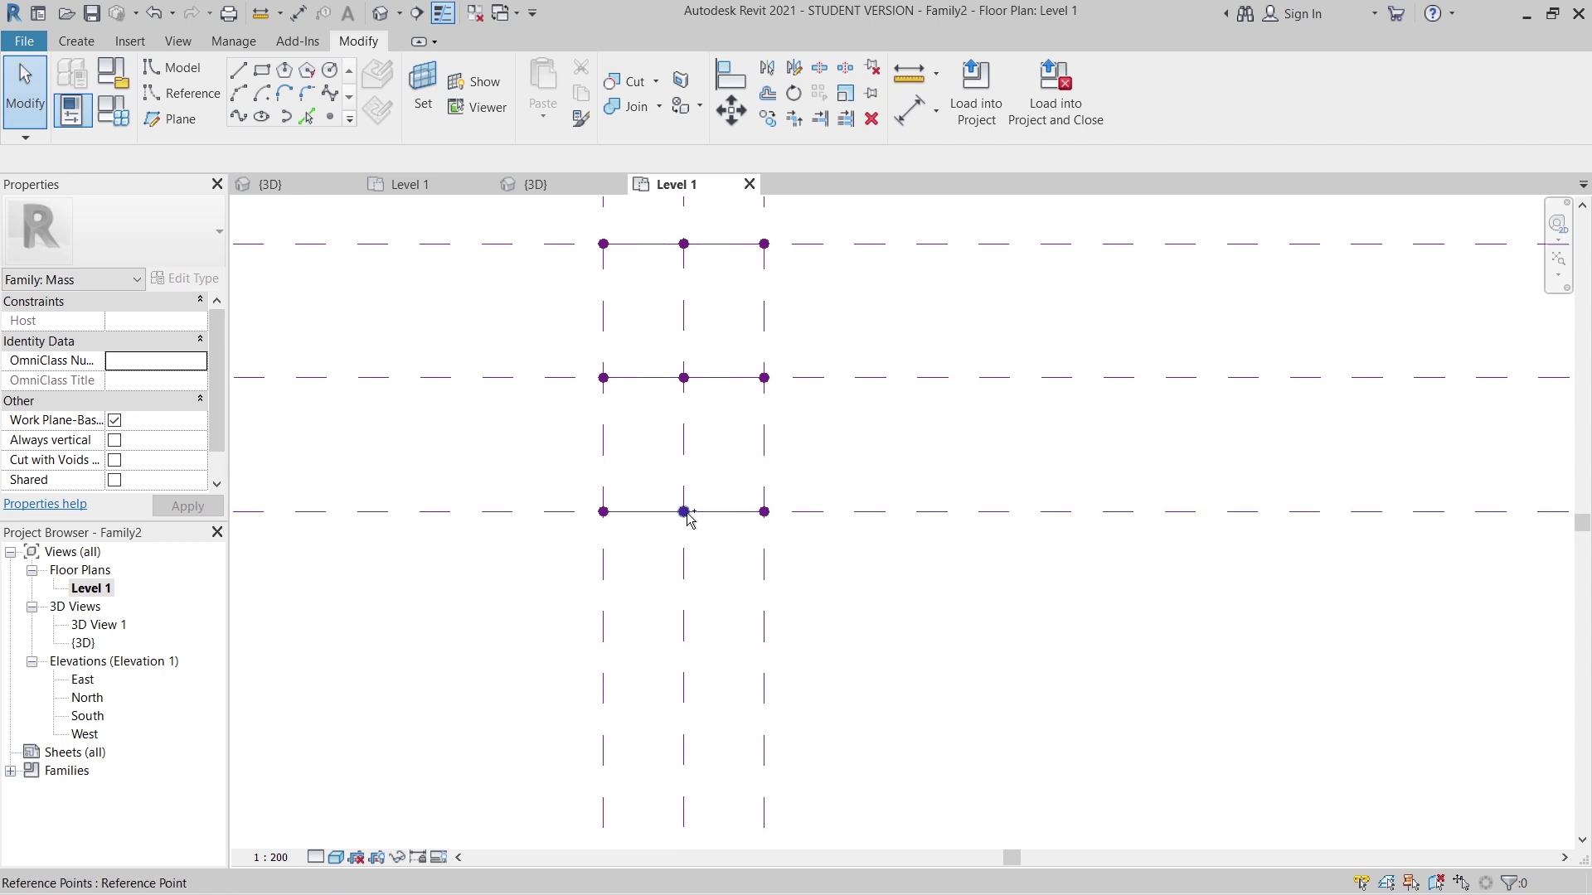
click(684, 244)
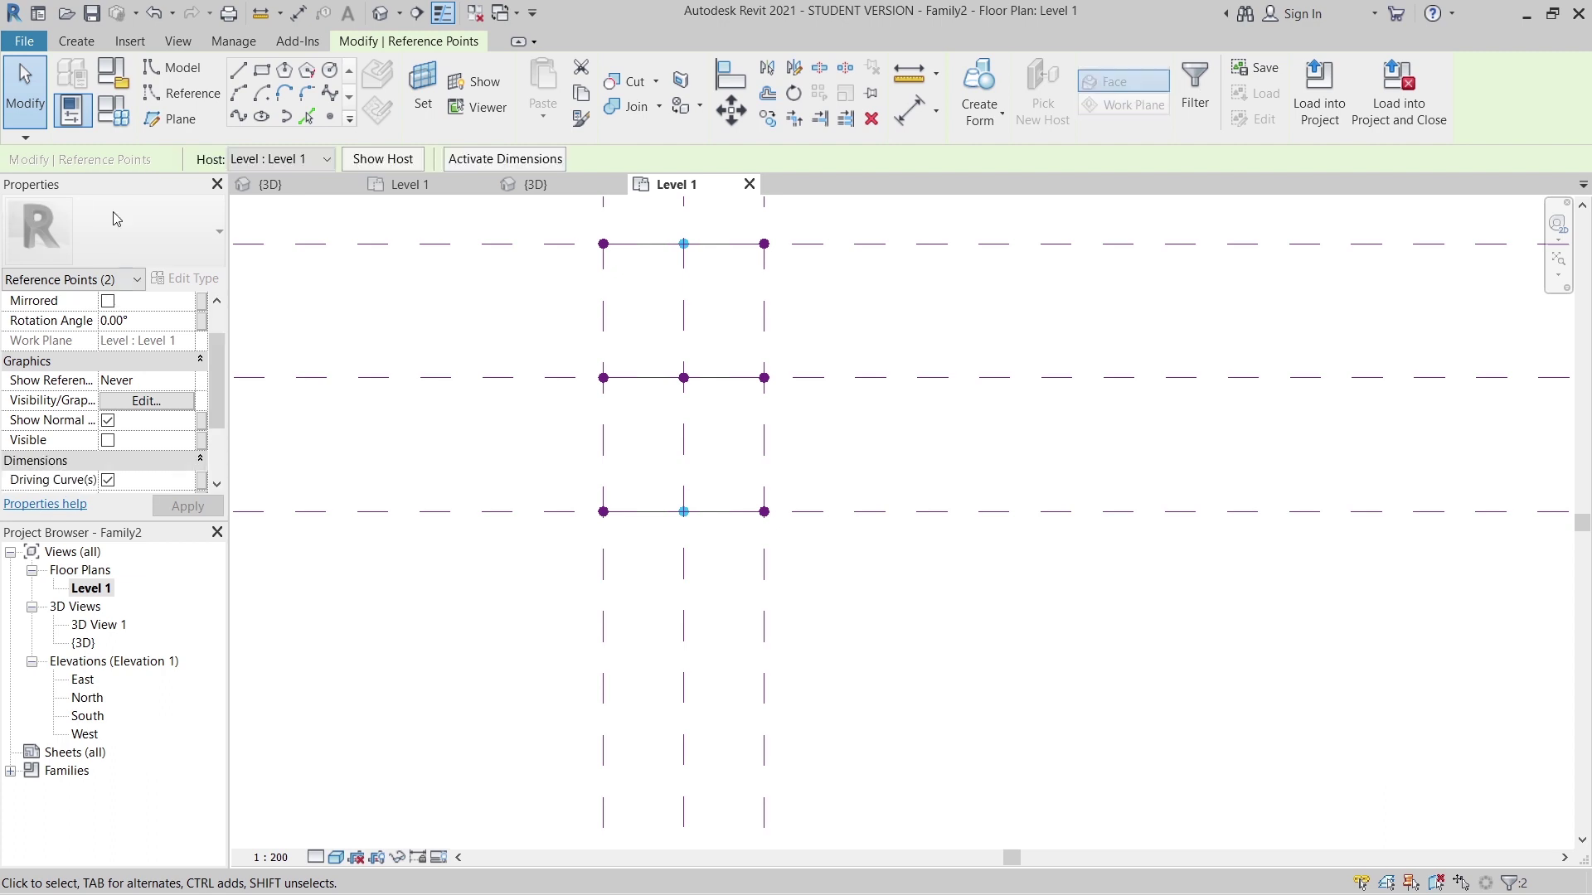
scroll(148, 389, down, 2)
click(162, 422)
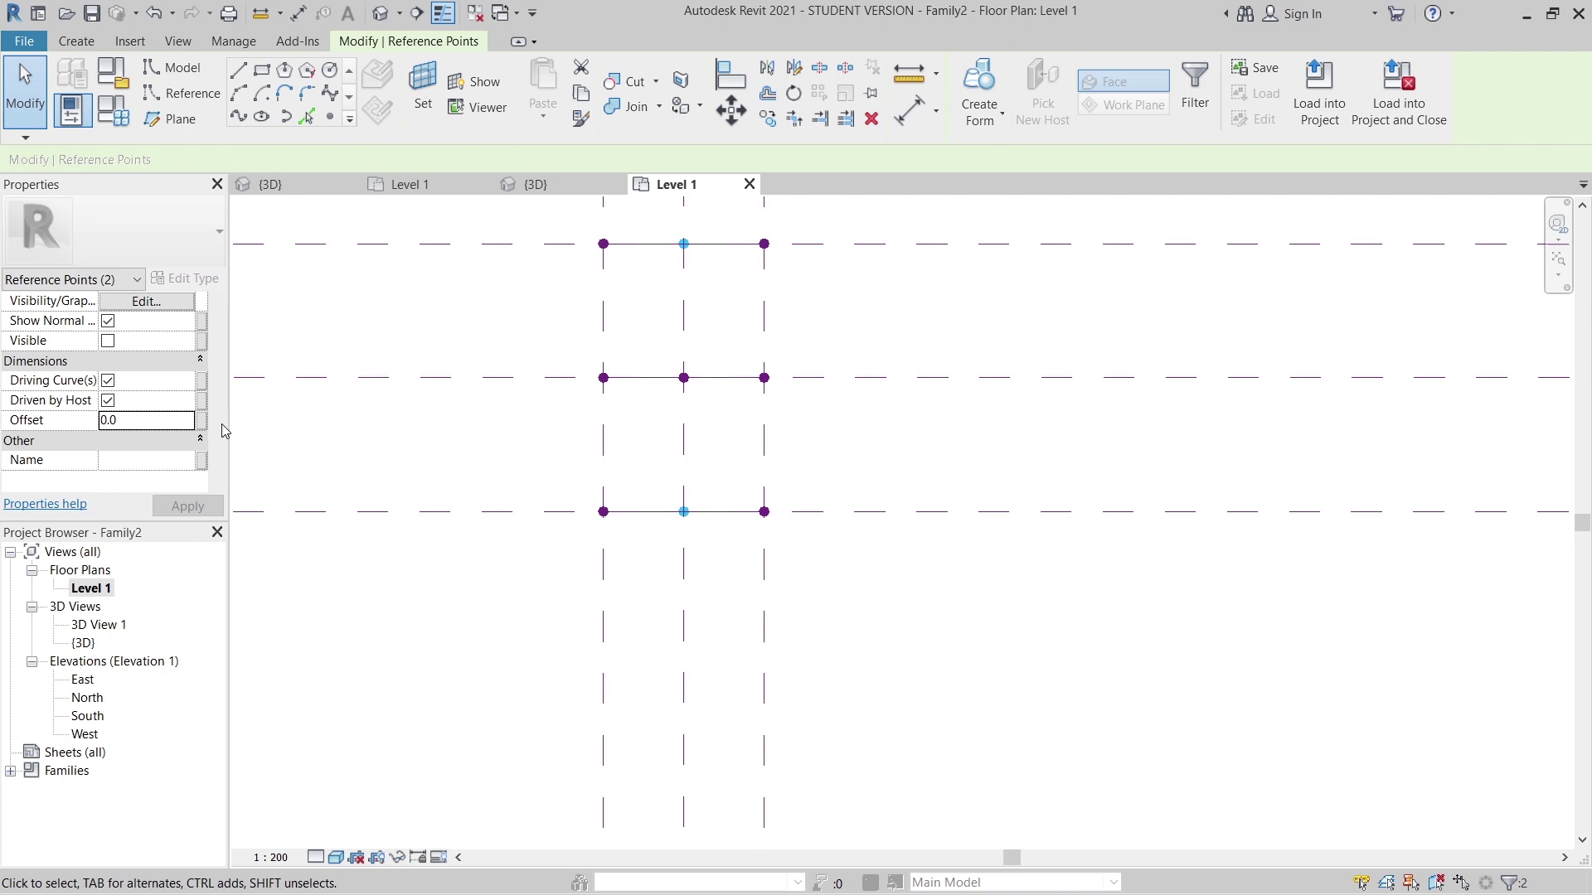
click(194, 420)
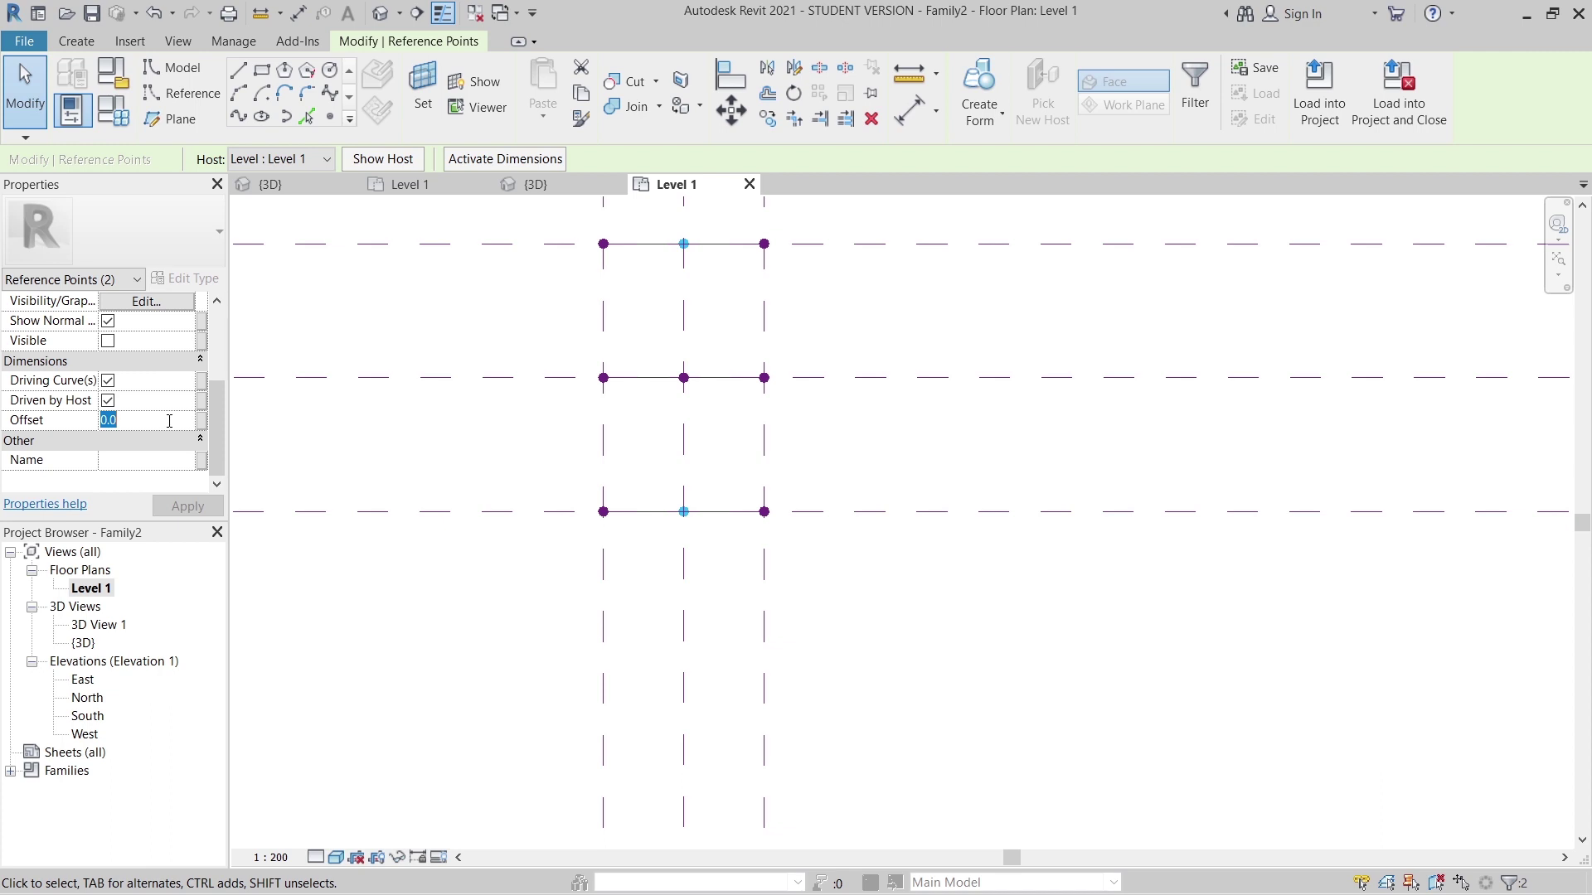
text(2500)
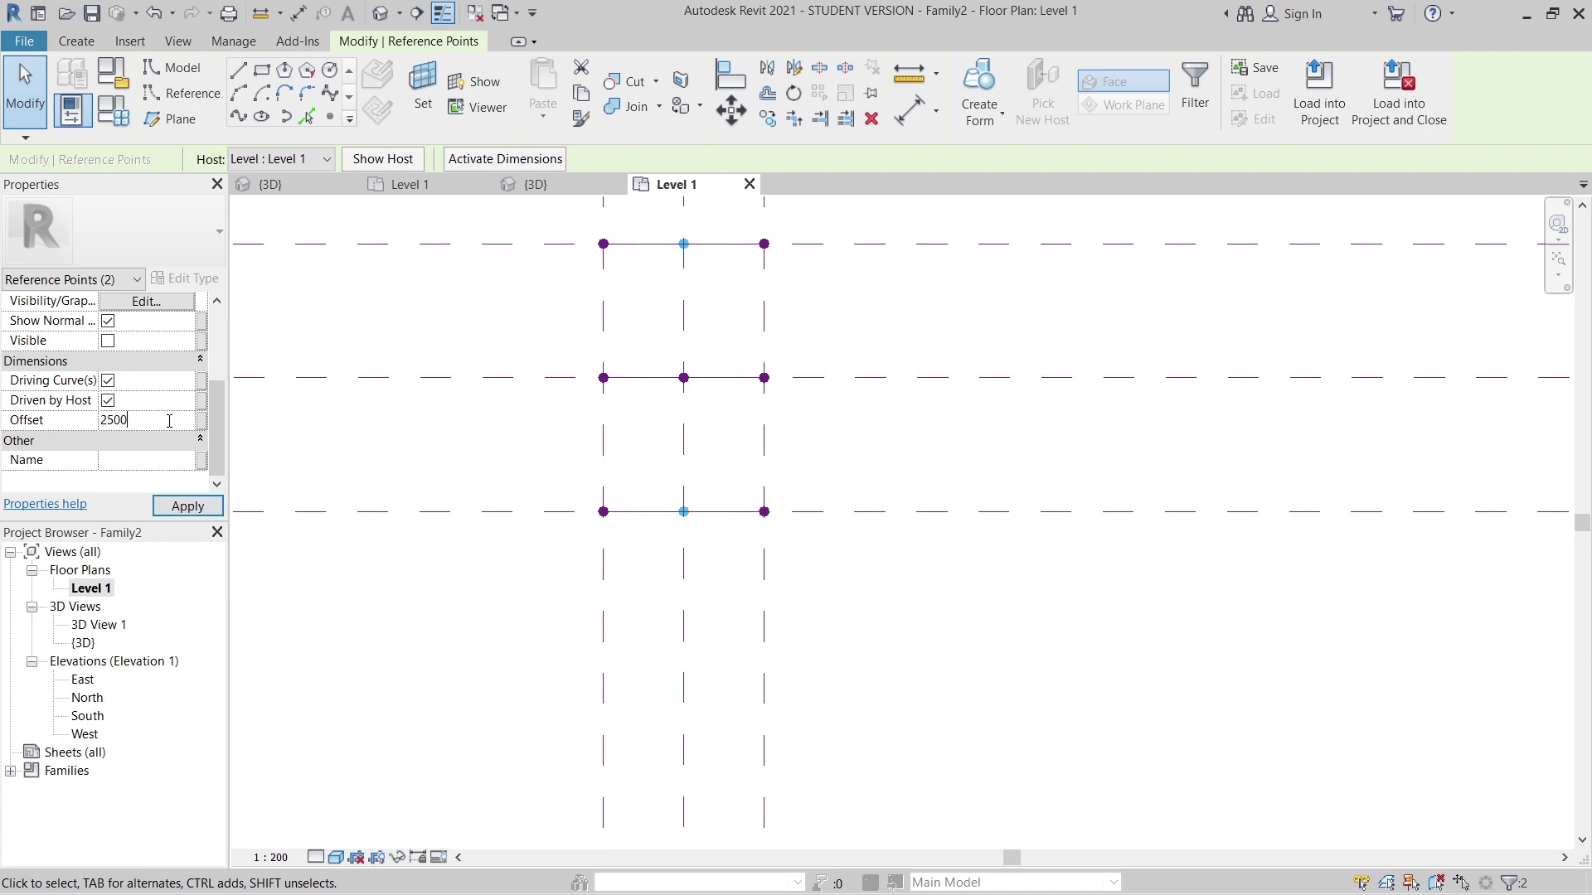
click(187, 505)
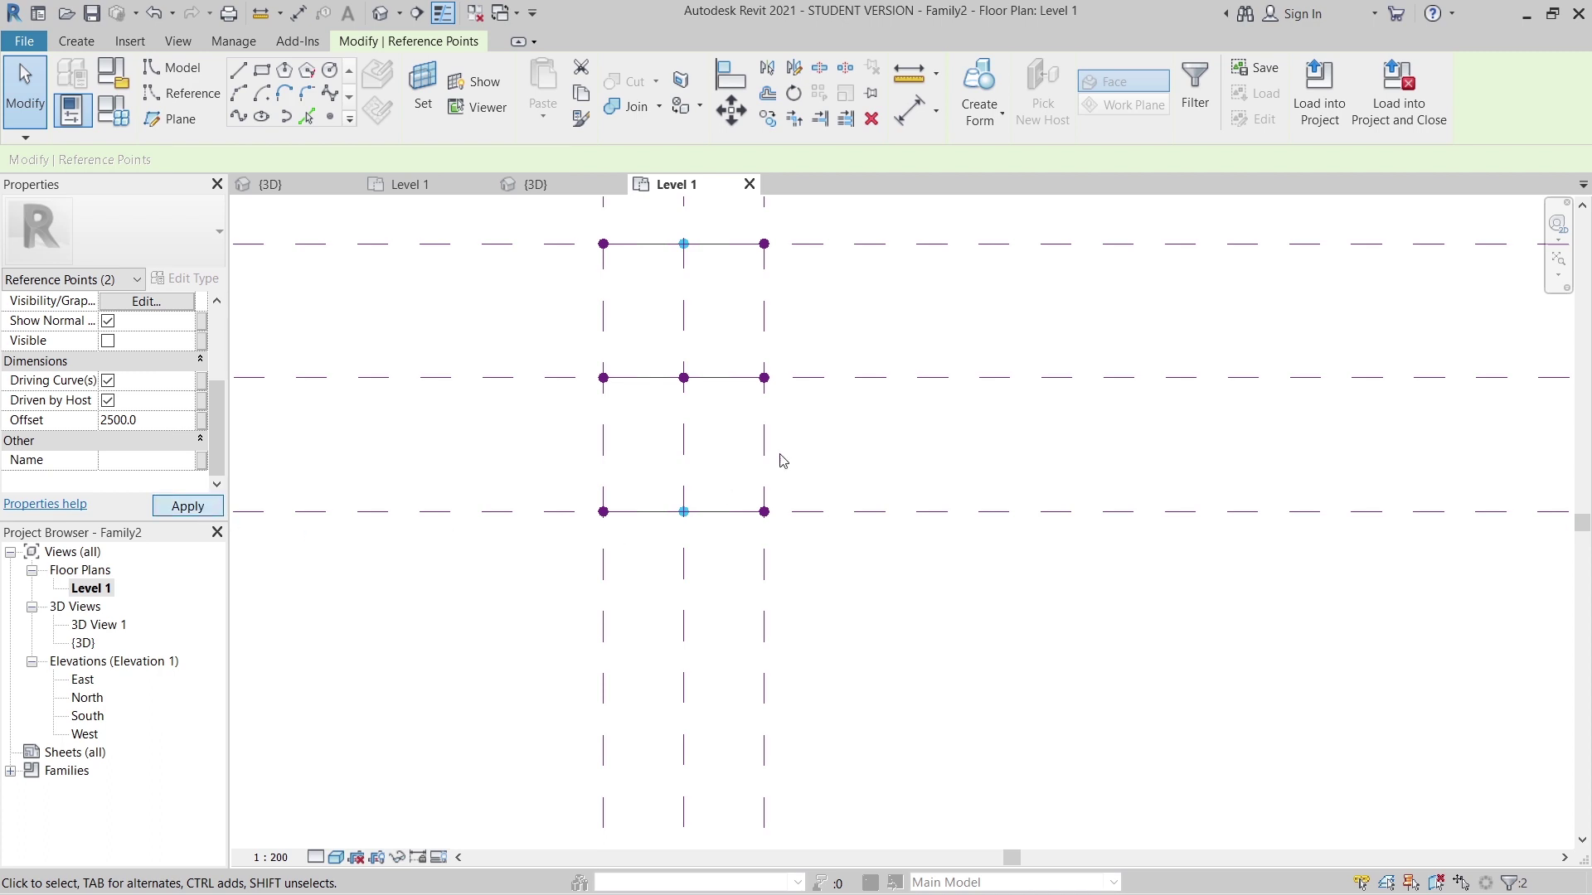
click(880, 446)
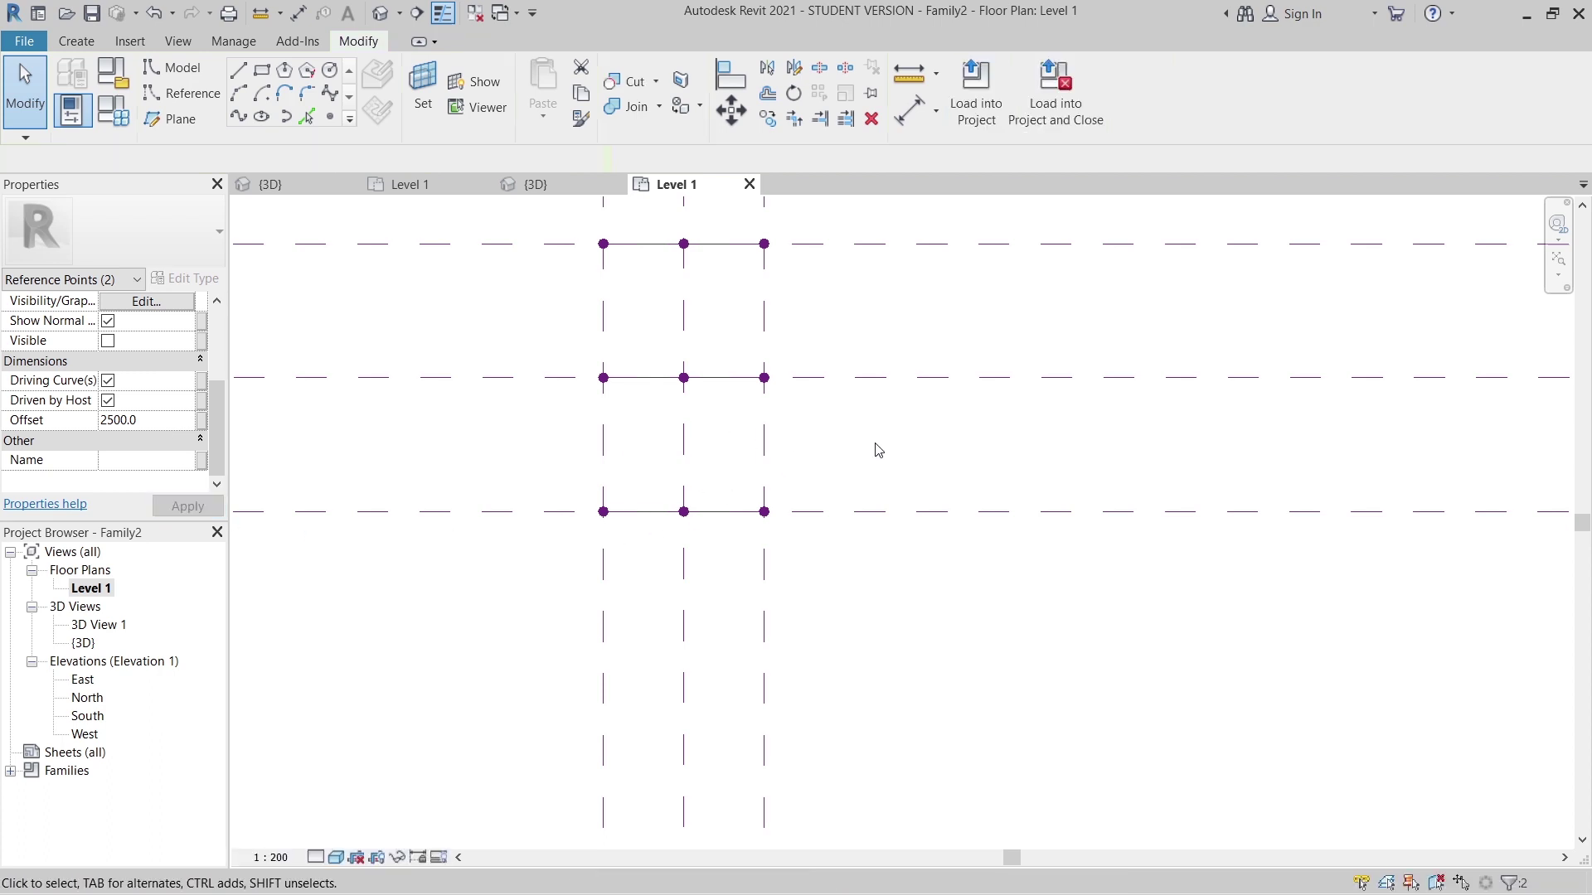
Set the offset of the two outer reference points in the middle row to 5000.
scroll(882, 452, down, 1)
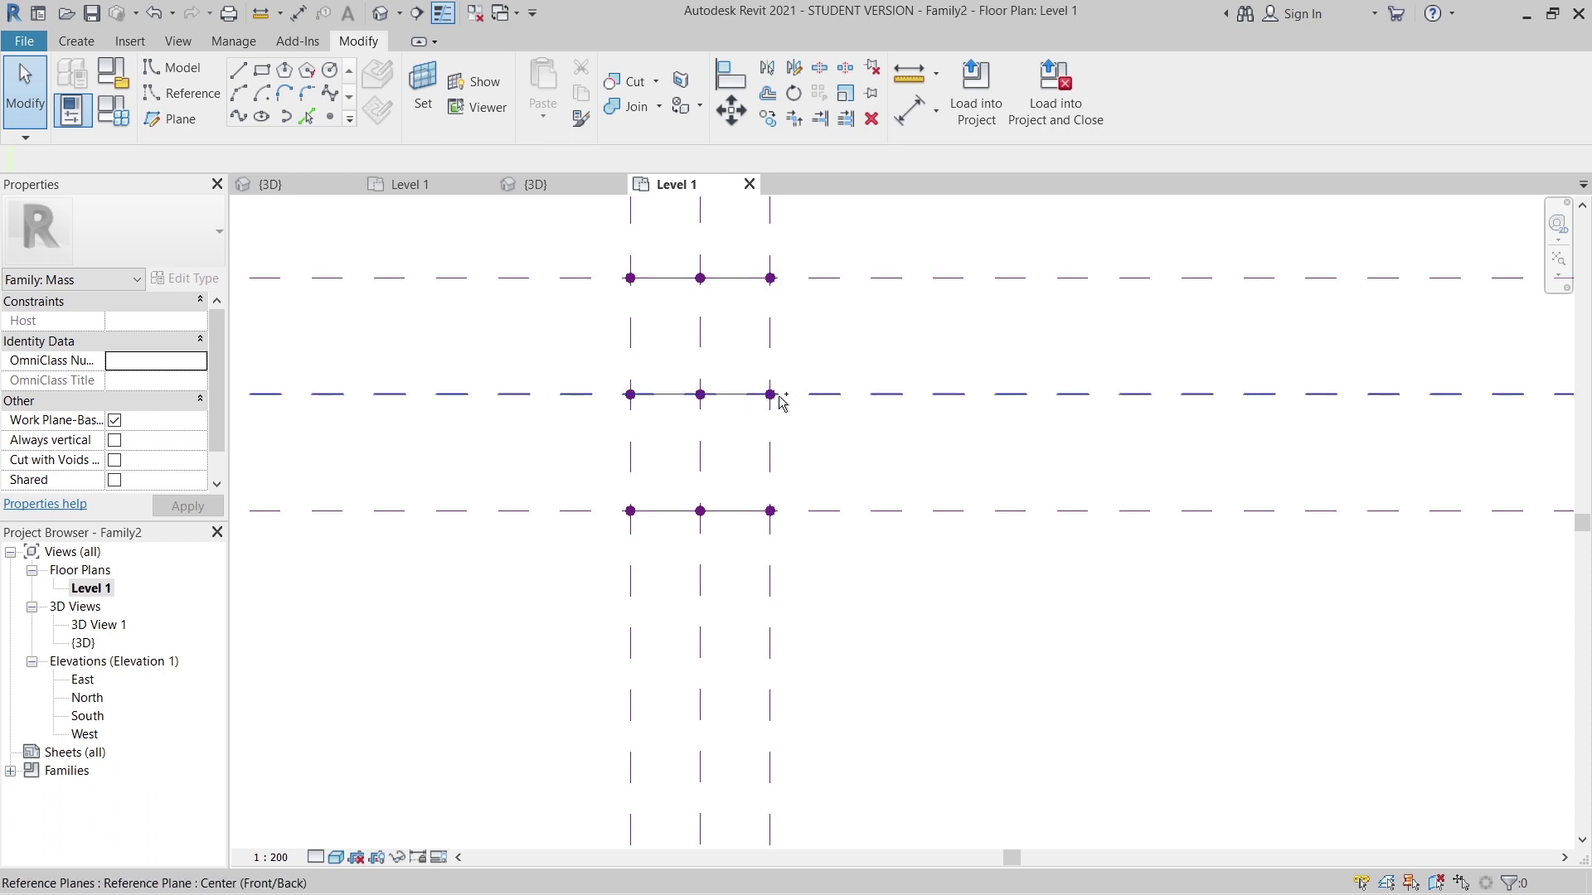
ctrl+click(632, 395)
scroll(138, 355, down, 3)
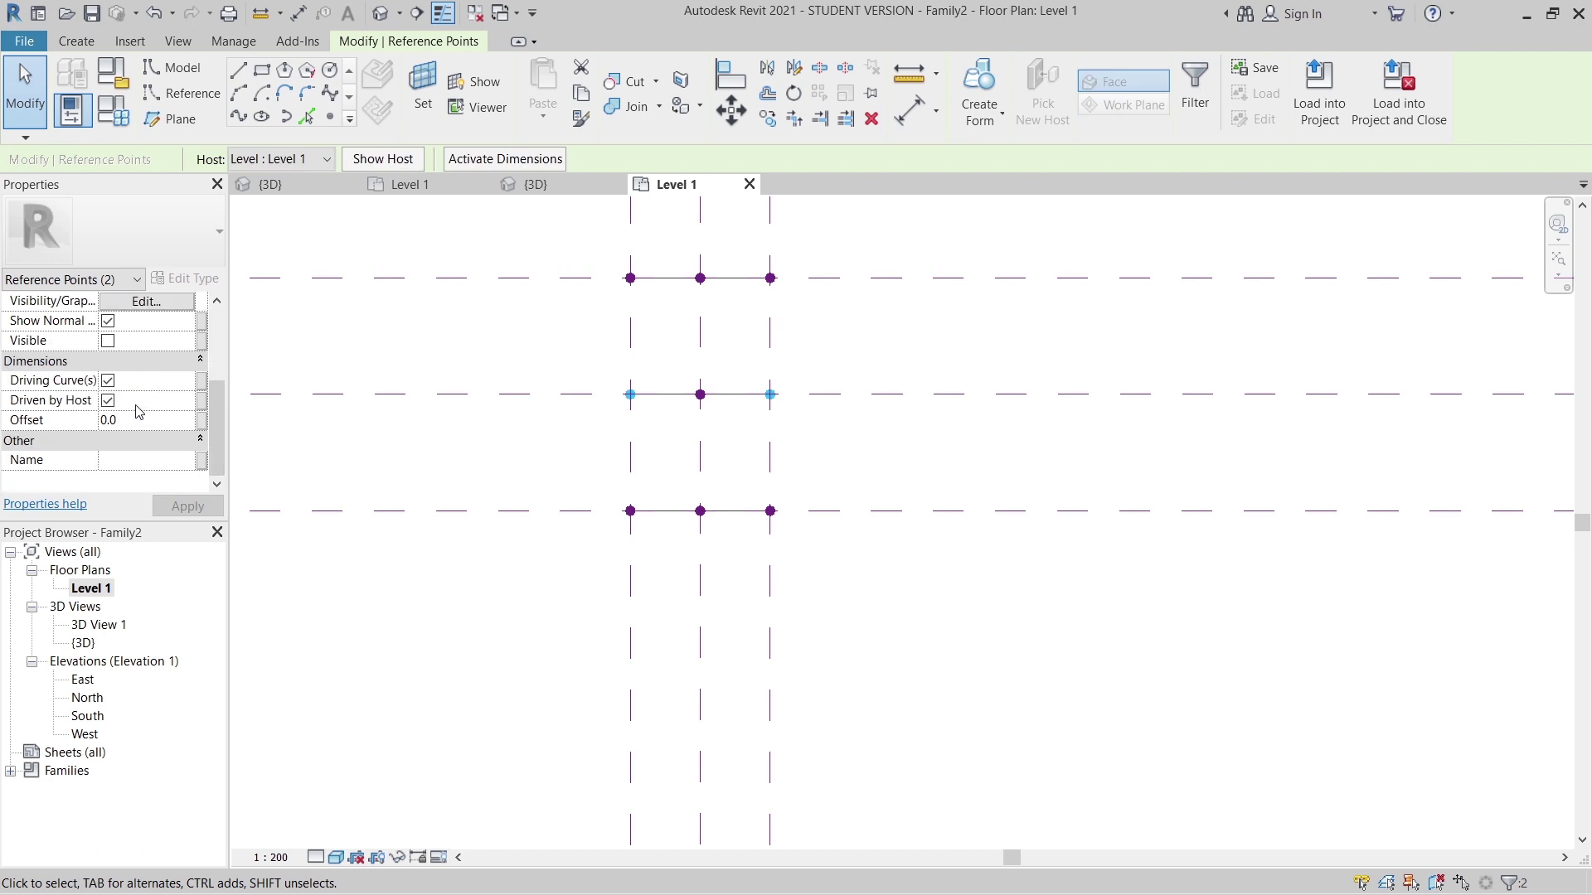
click(145, 417)
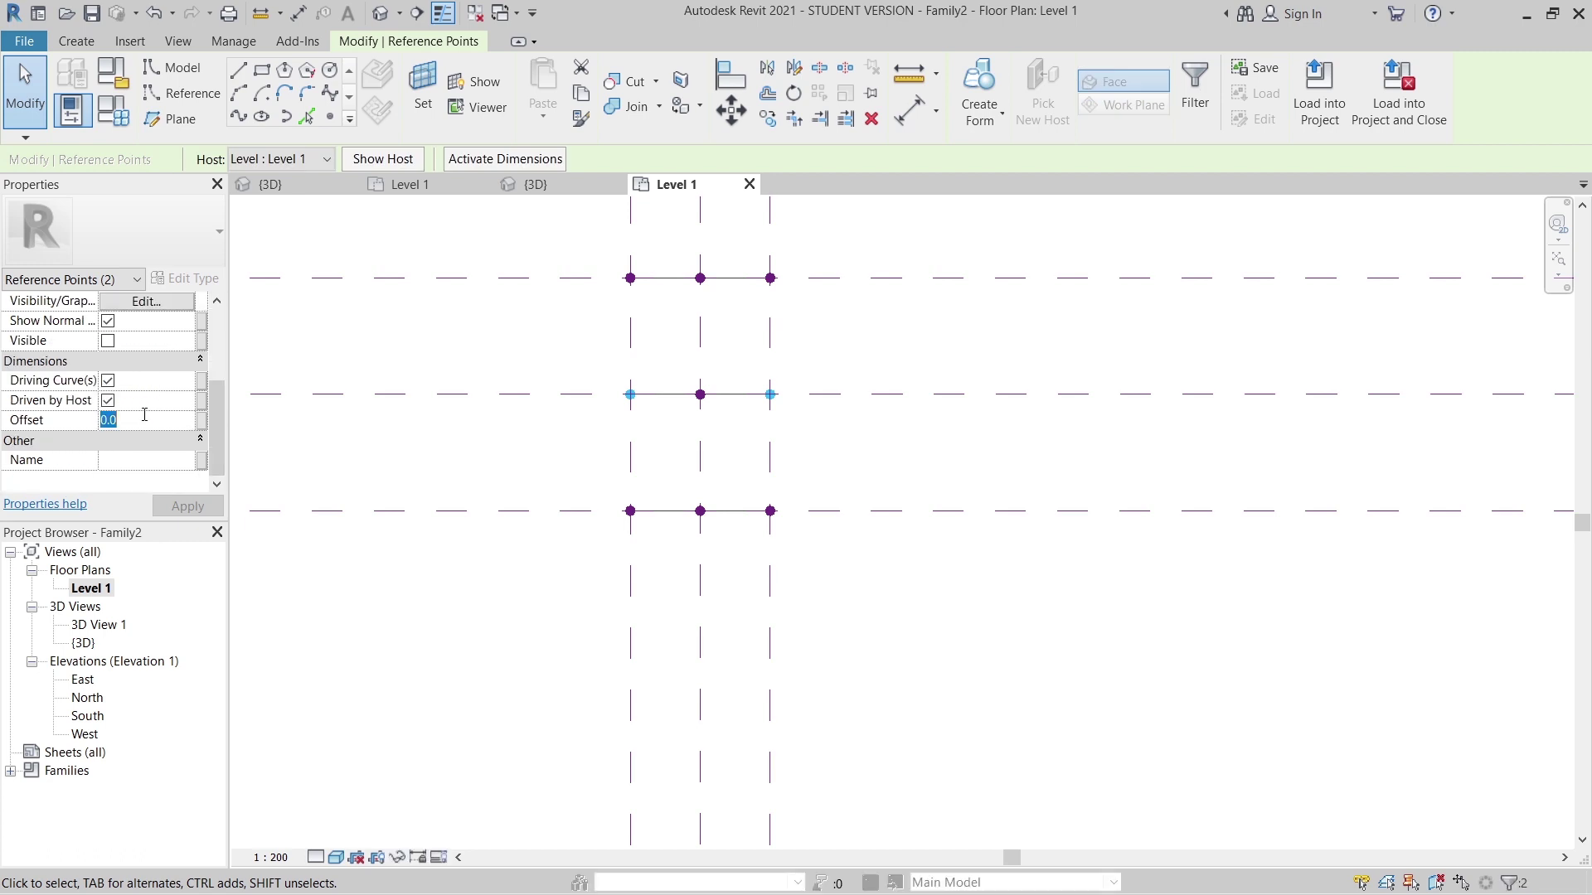
text(5000)
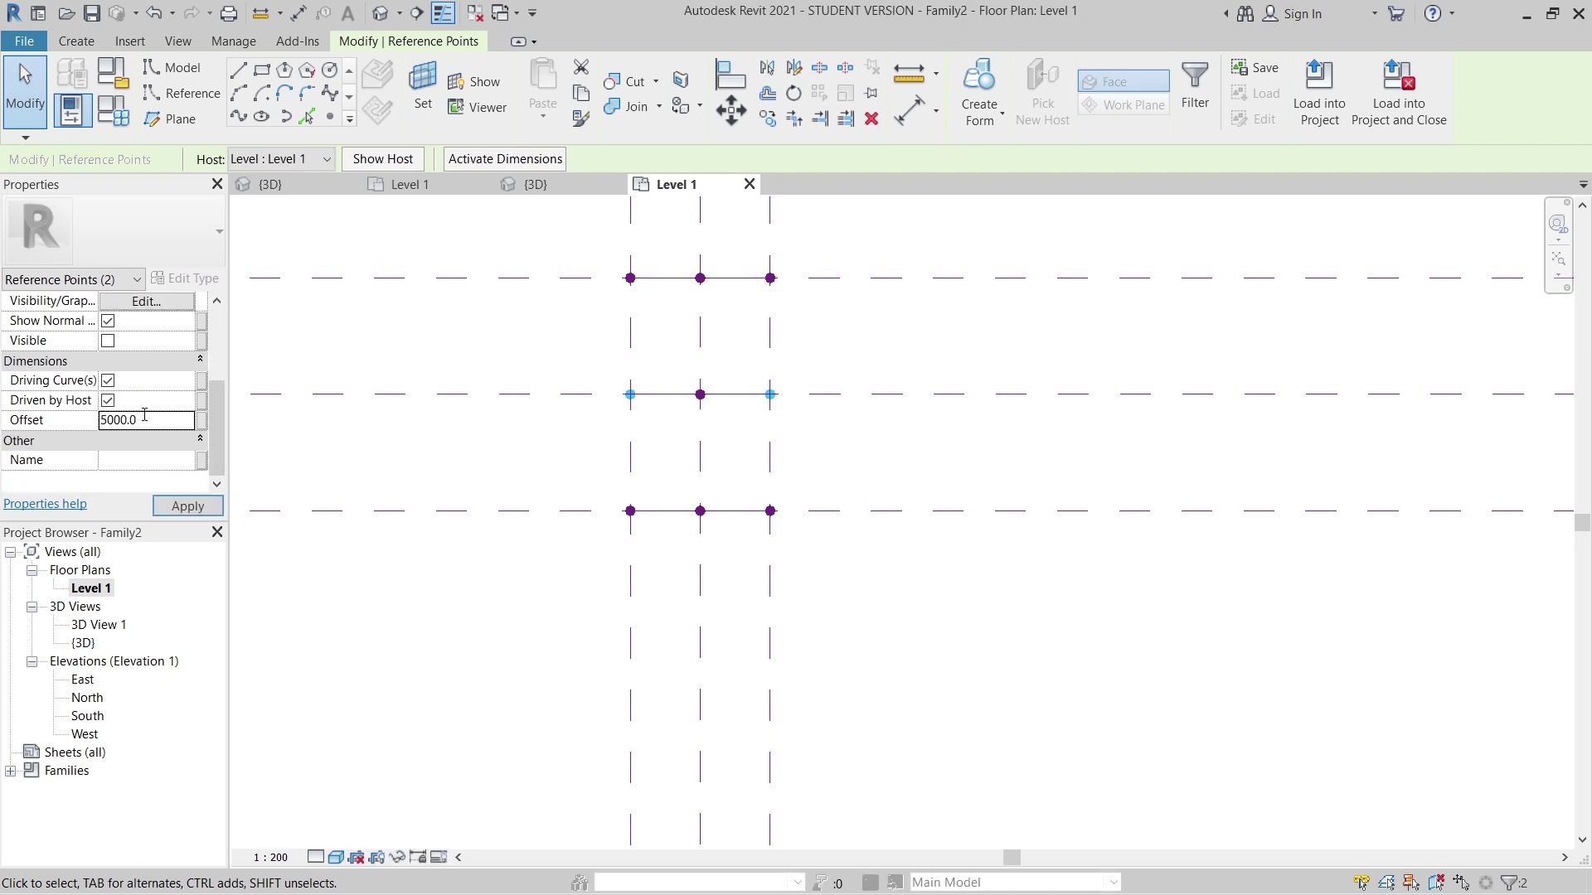
click(210, 509)
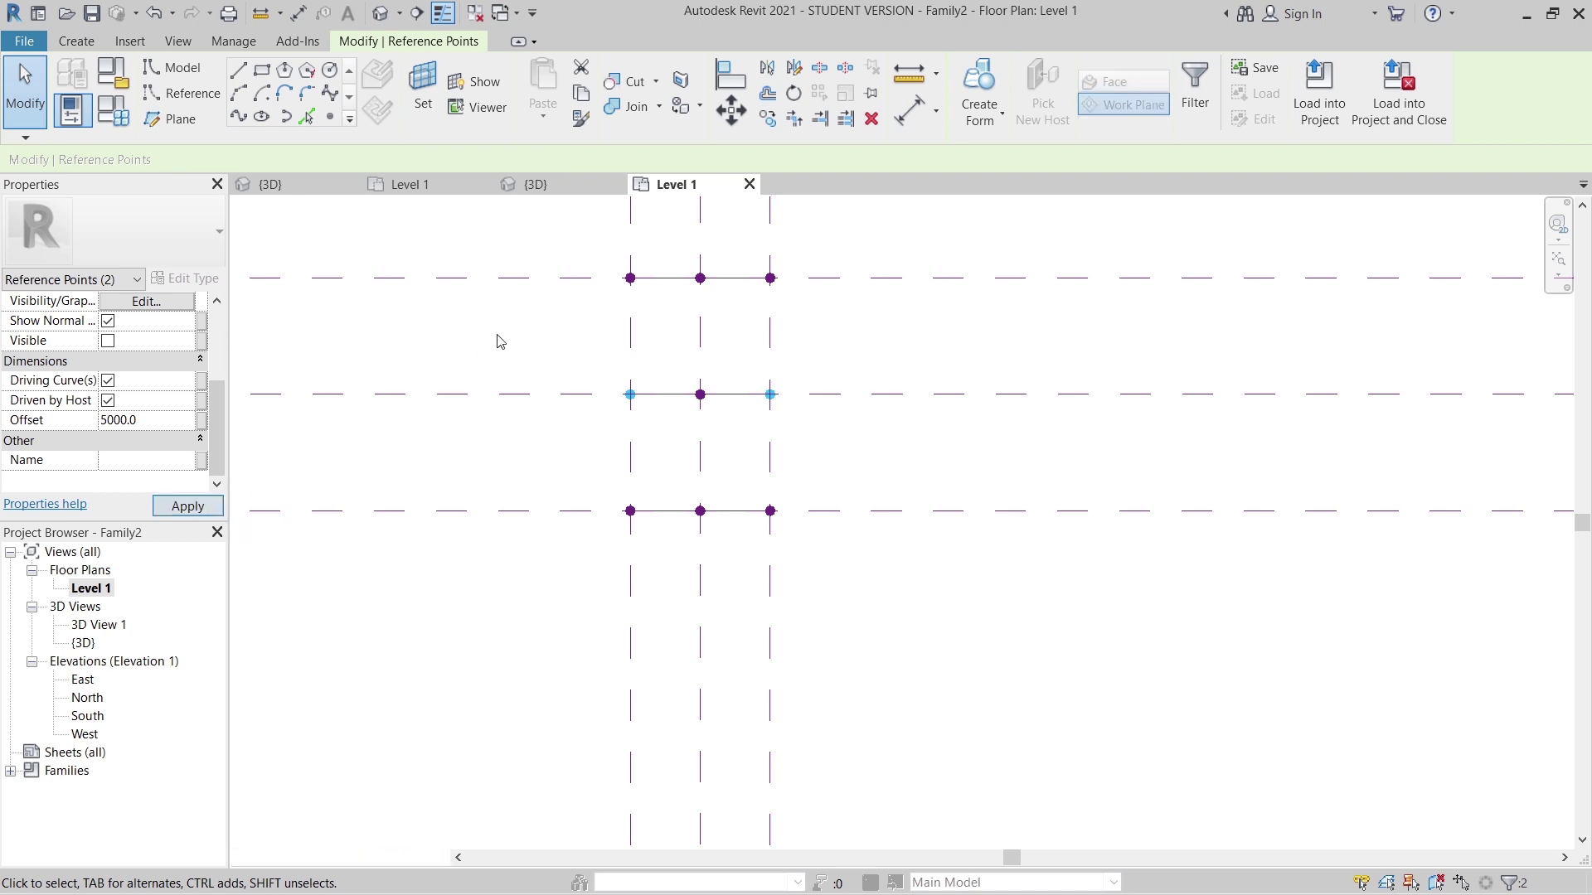
click(564, 331)
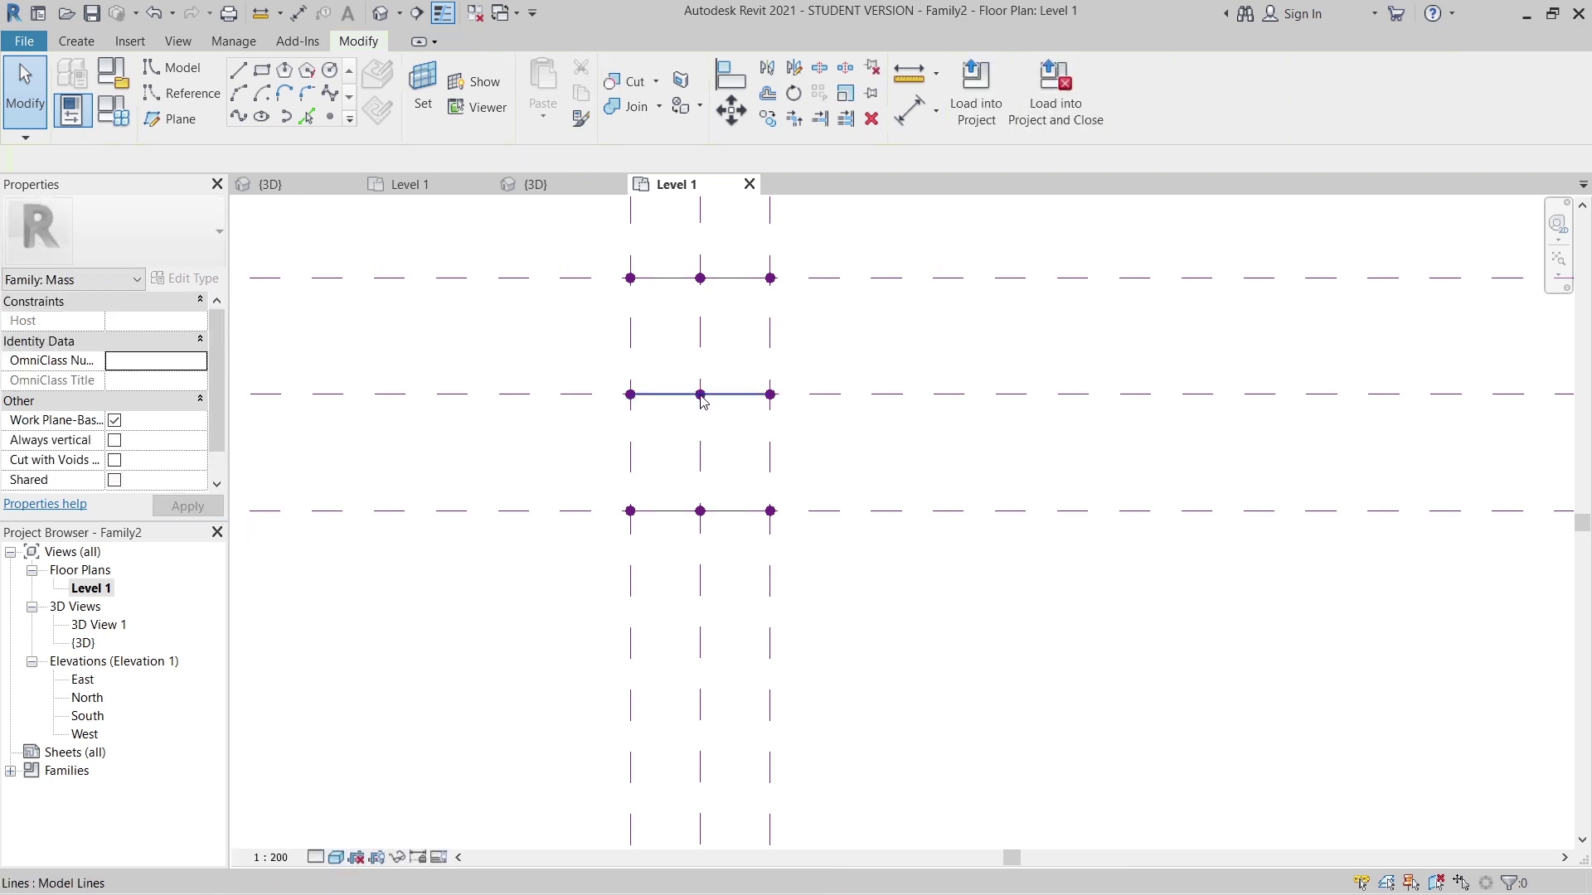
Set the offset of the central reference point of the grid to 6500.
scroll(695, 406, up, 3)
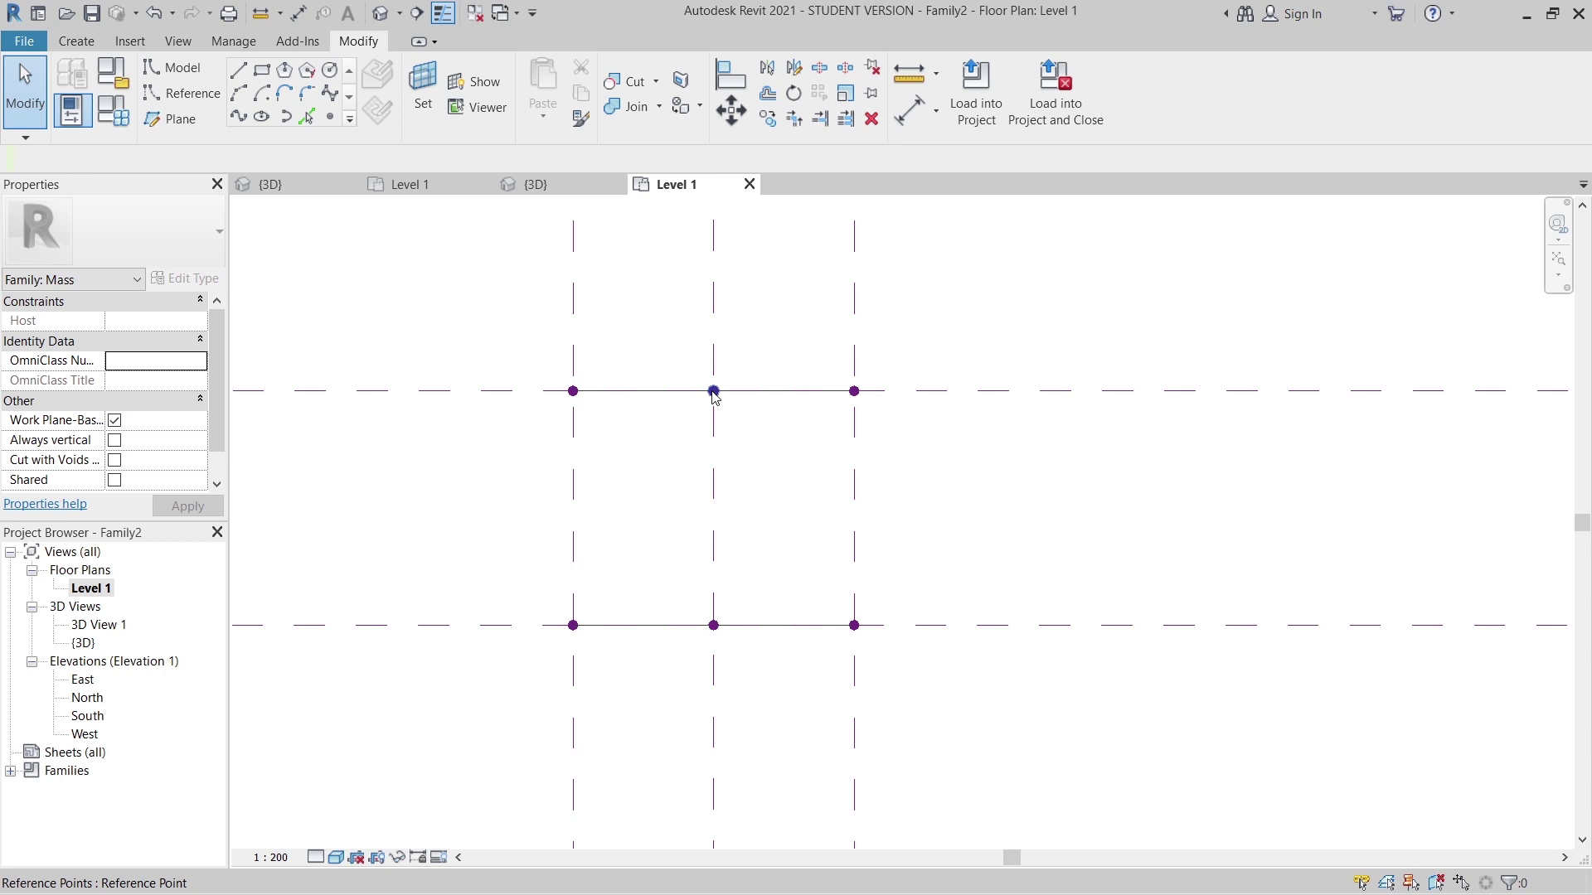
click(713, 390)
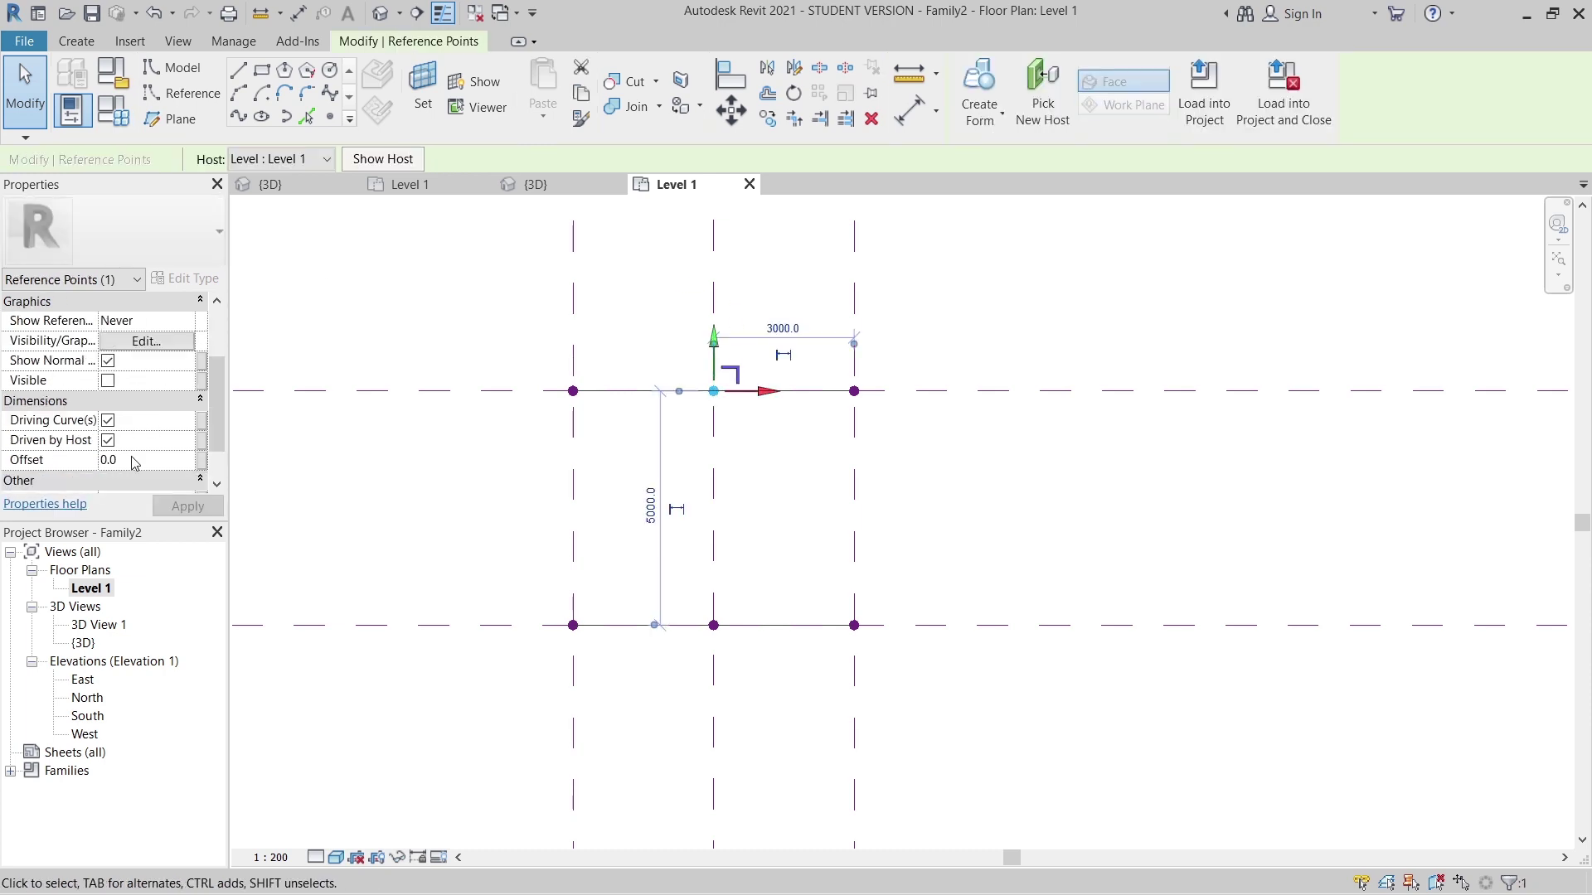
click(135, 459)
text(650)
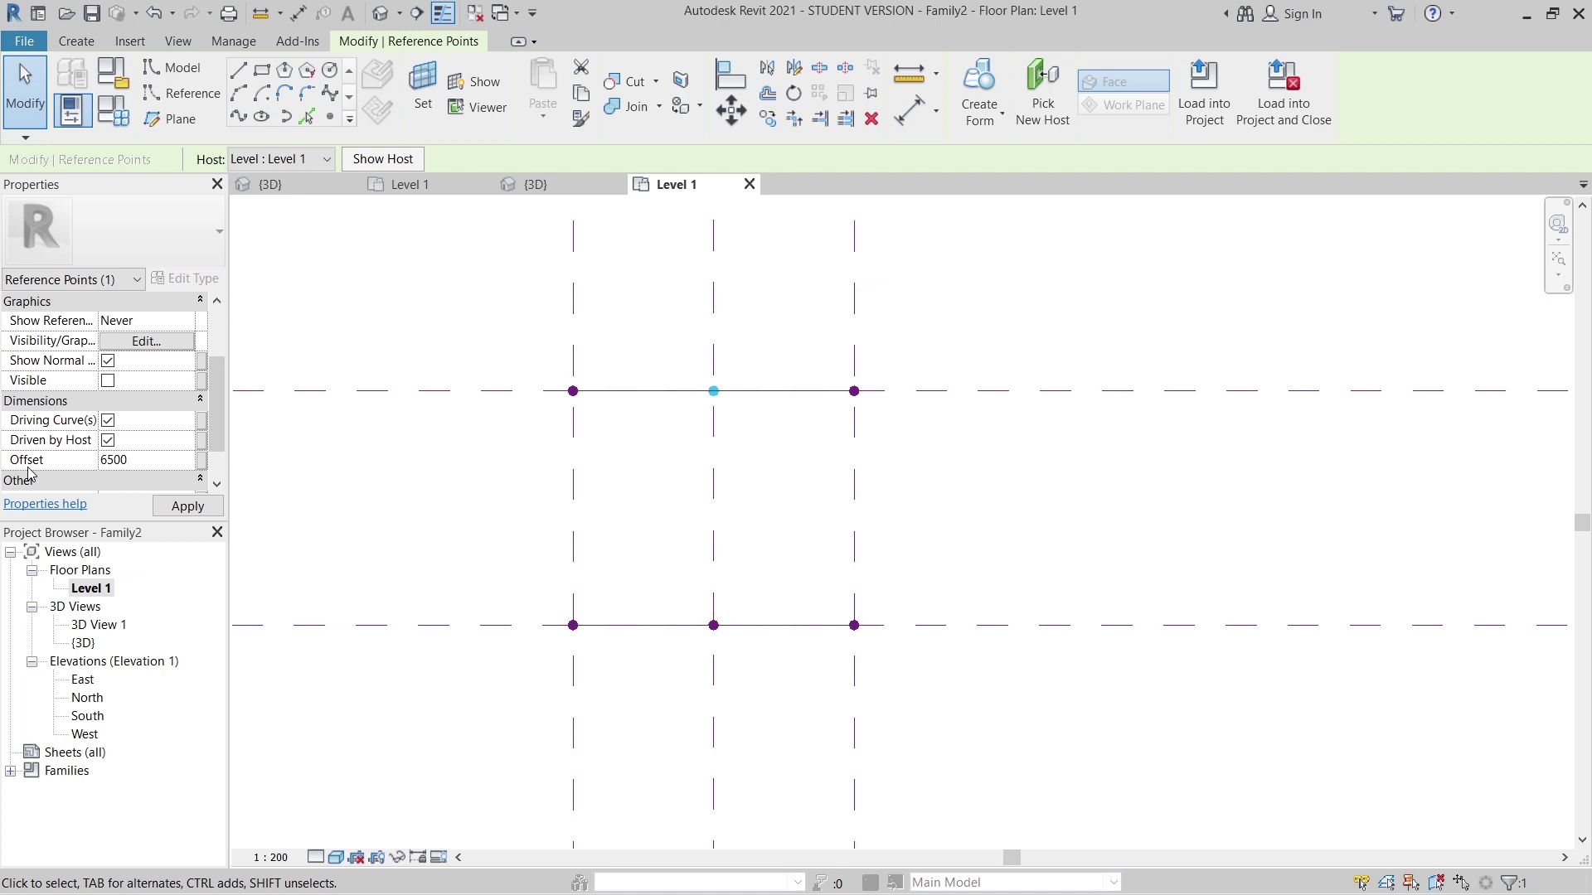
key(Return)
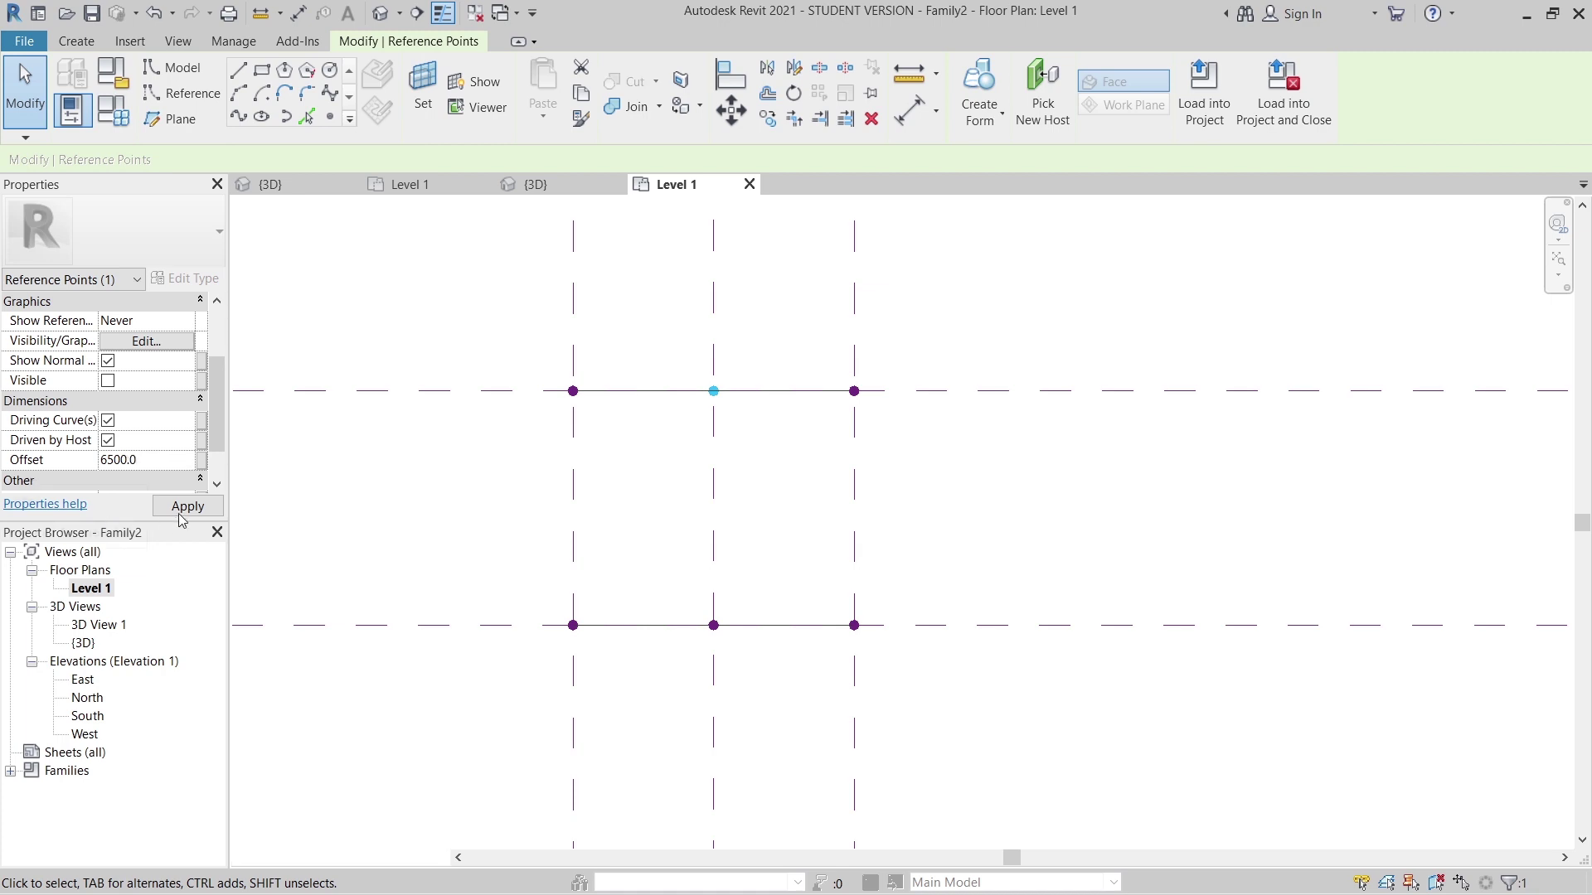
click(553, 204)
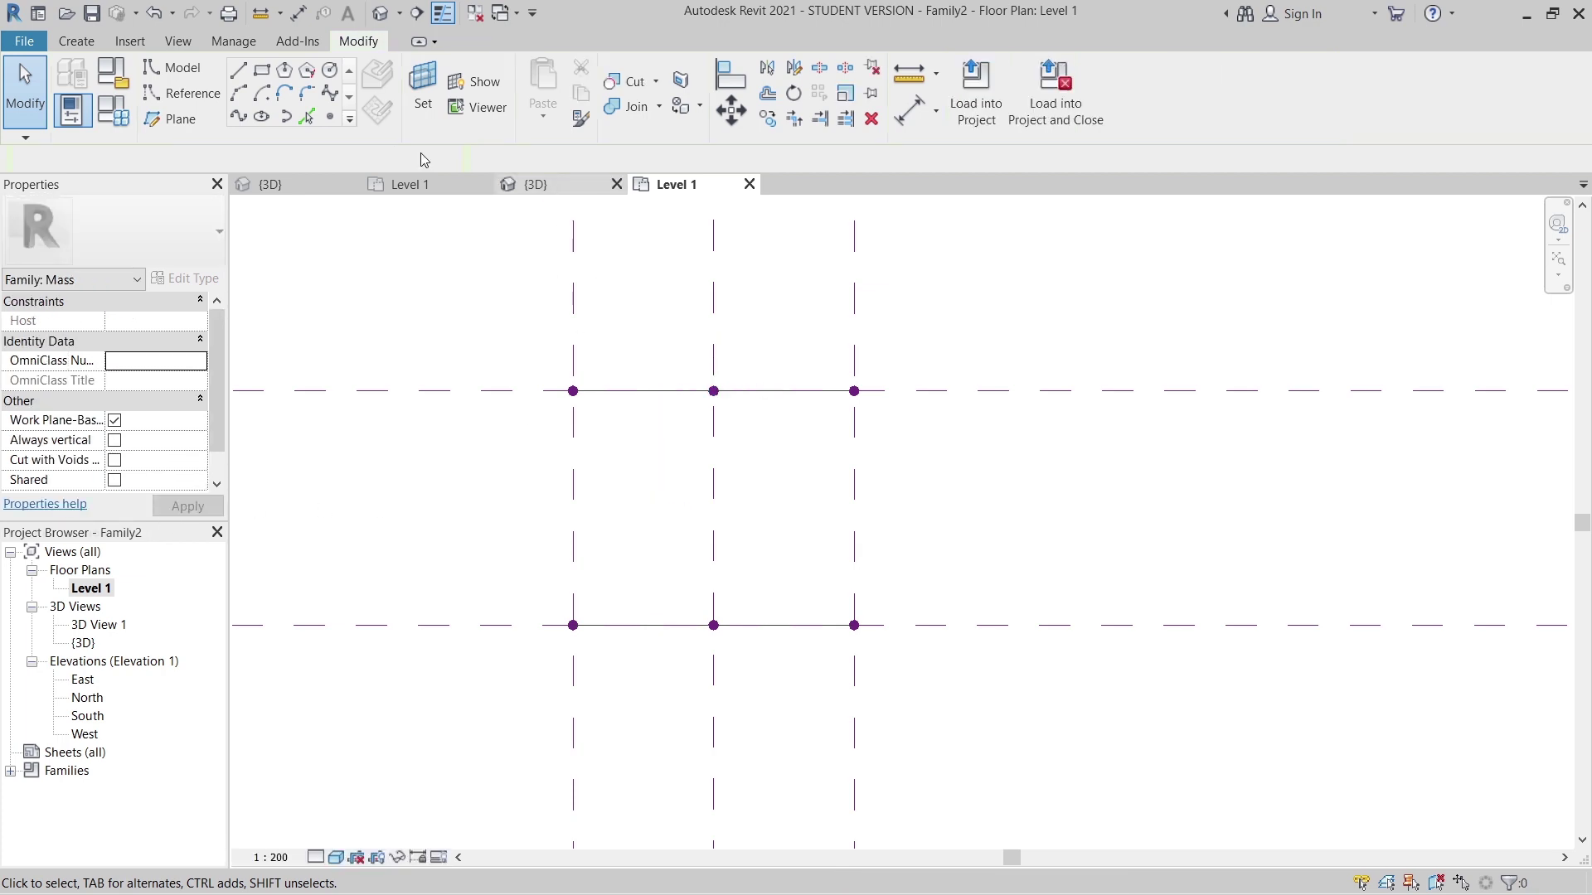
Examine the three arched splines from several angles in the family's 3D view.
click(547, 186)
shift+middle_drag(918, 540, 767, 459)
scroll(818, 534, up, 5)
shift+middle_drag(771, 393, 745, 422)
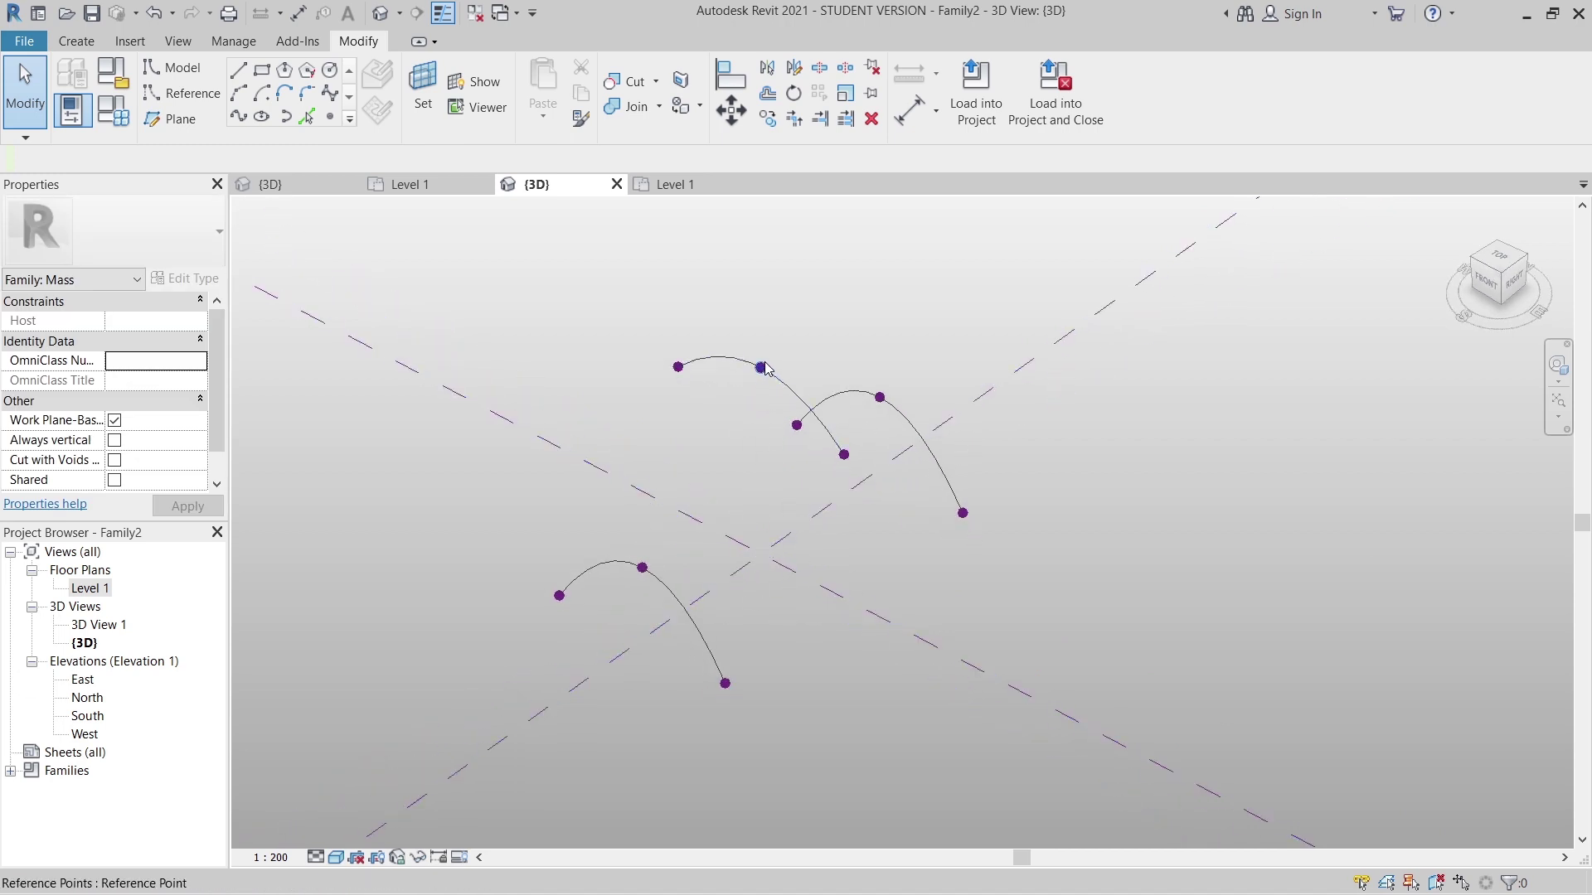
shift+middle_drag(774, 648, 680, 572)
scroll(89, 442, down, 1)
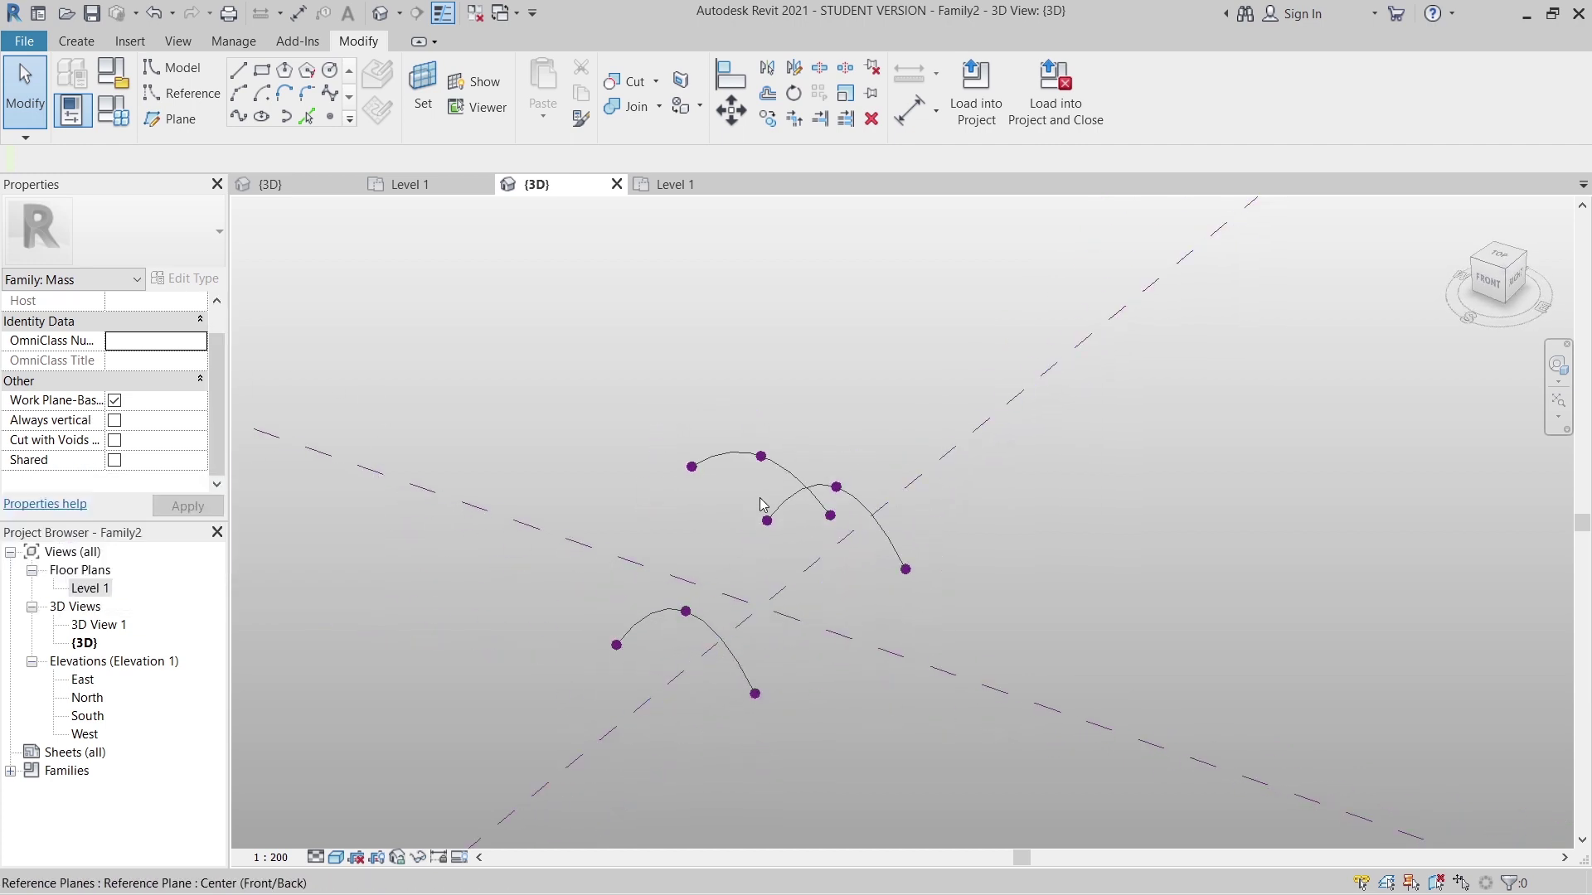
scroll(138, 450, up, 1)
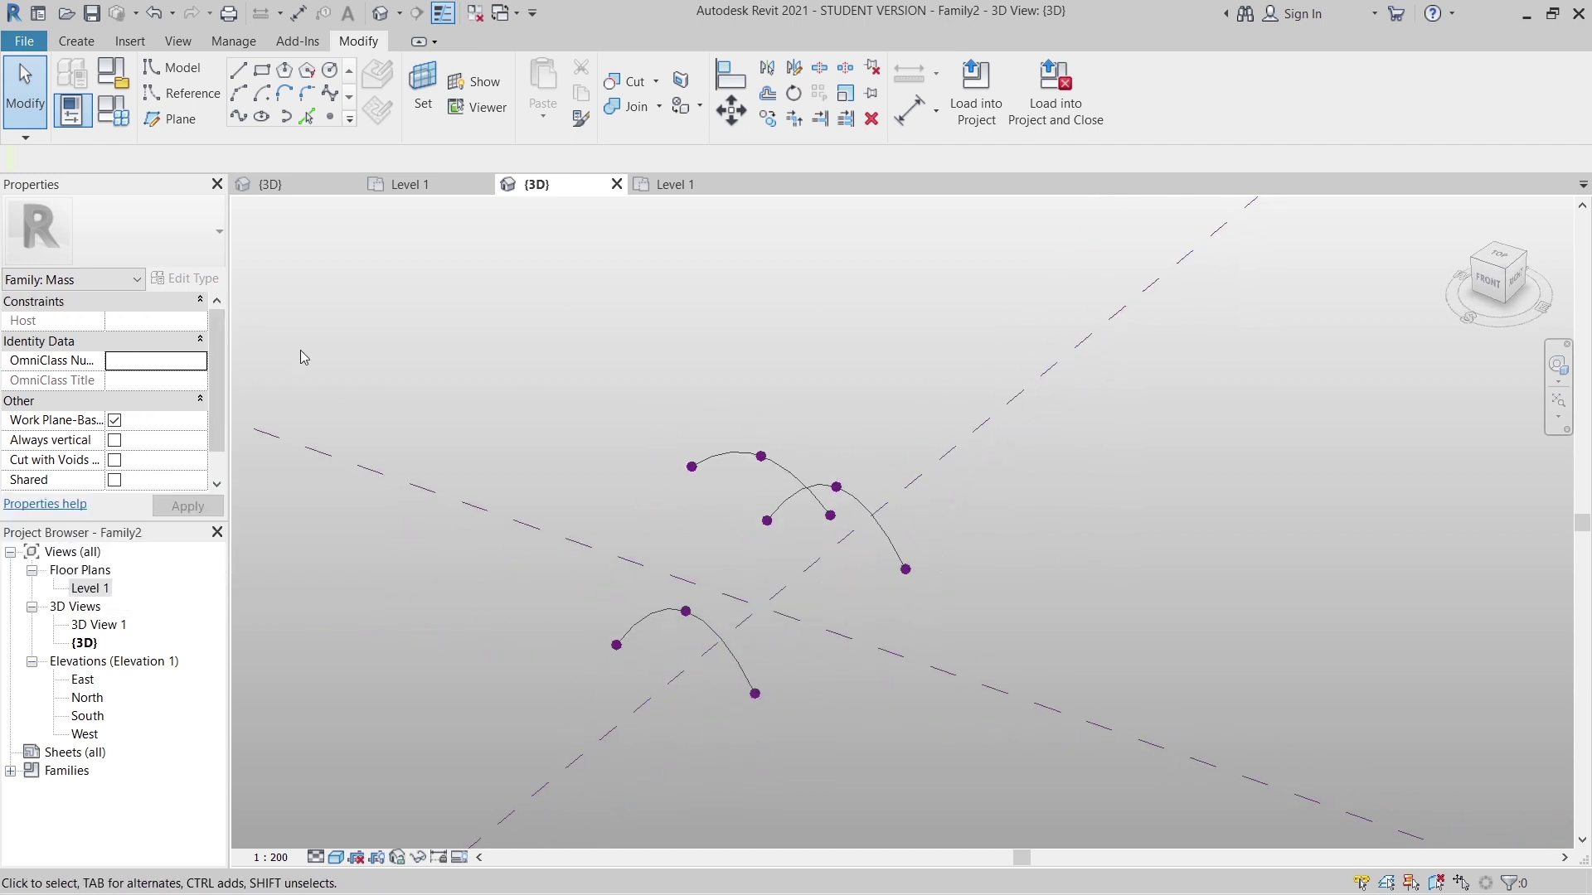
shift+middle_drag(945, 636, 889, 649)
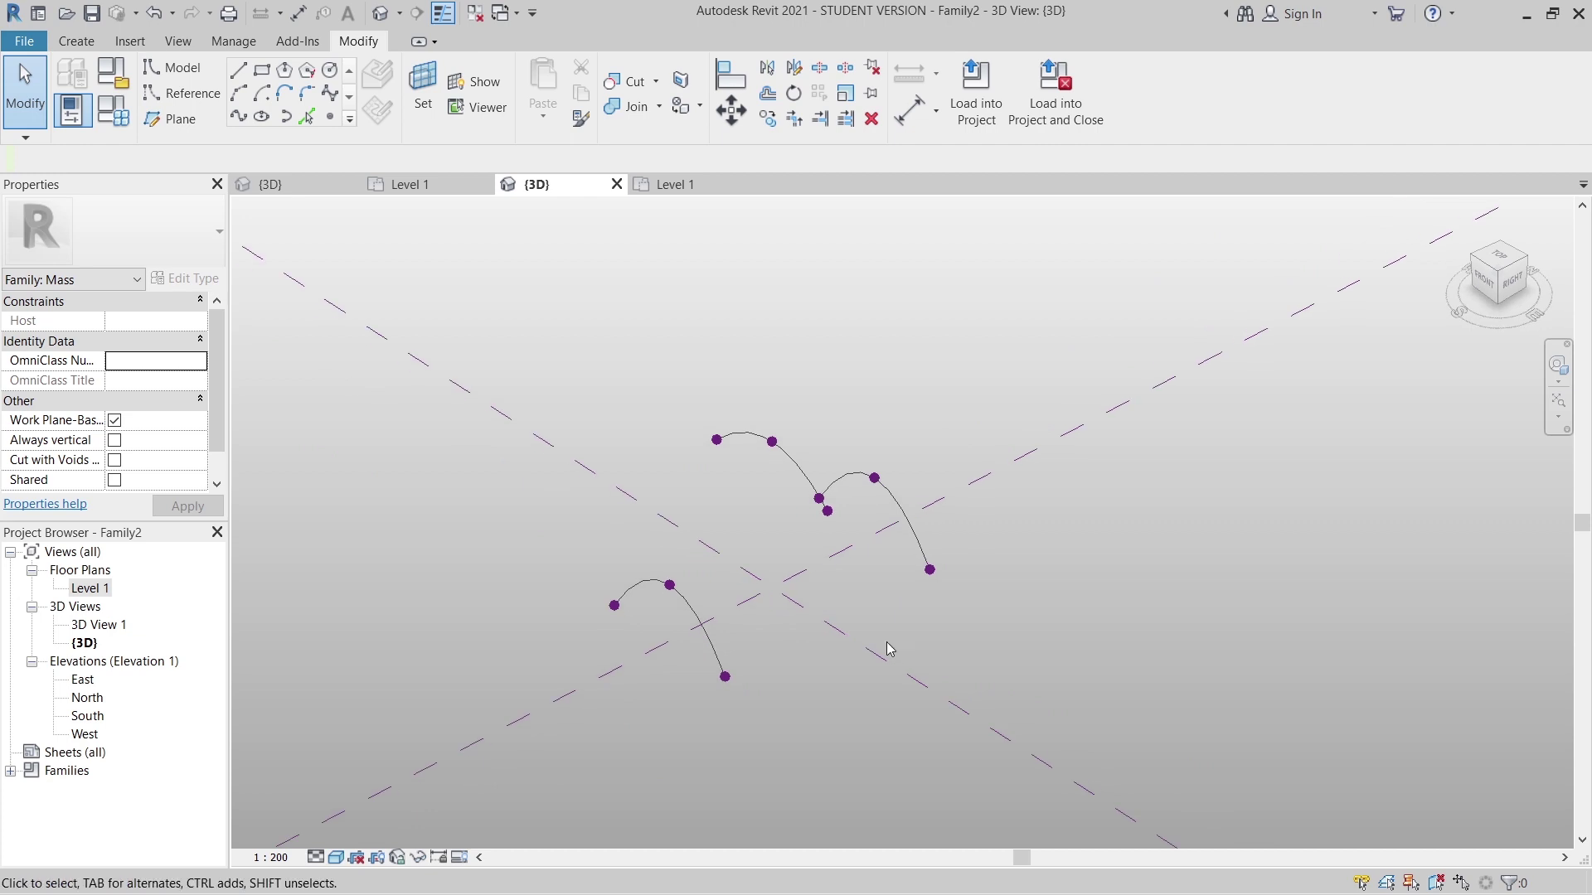
shift+middle_drag(888, 649, 897, 651)
shift+middle_drag(746, 719, 714, 697)
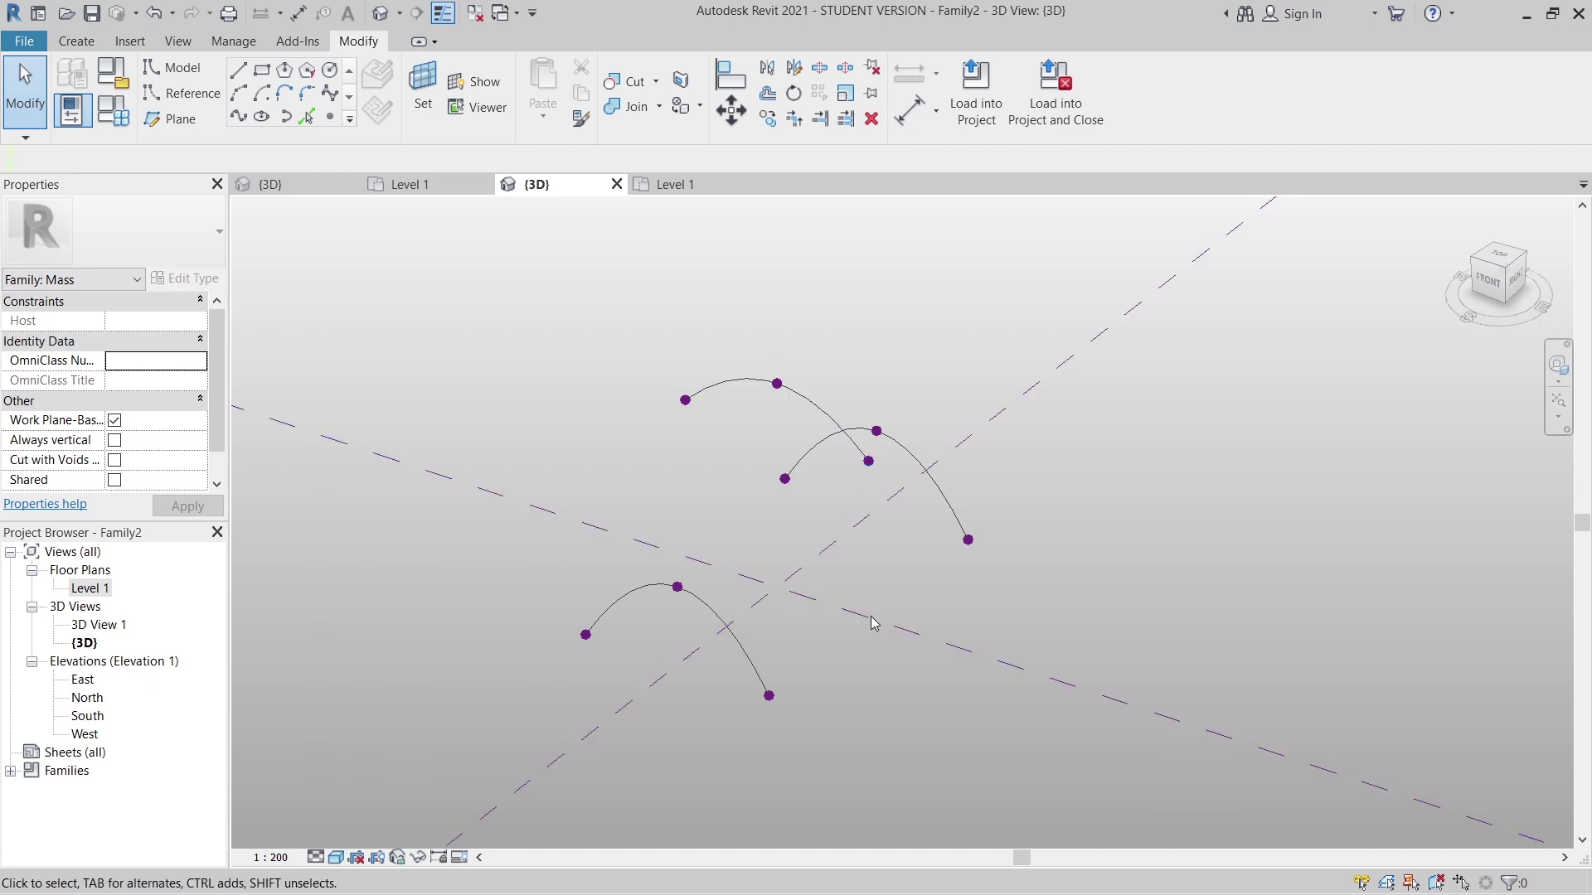
shift+middle_drag(1144, 544, 845, 661)
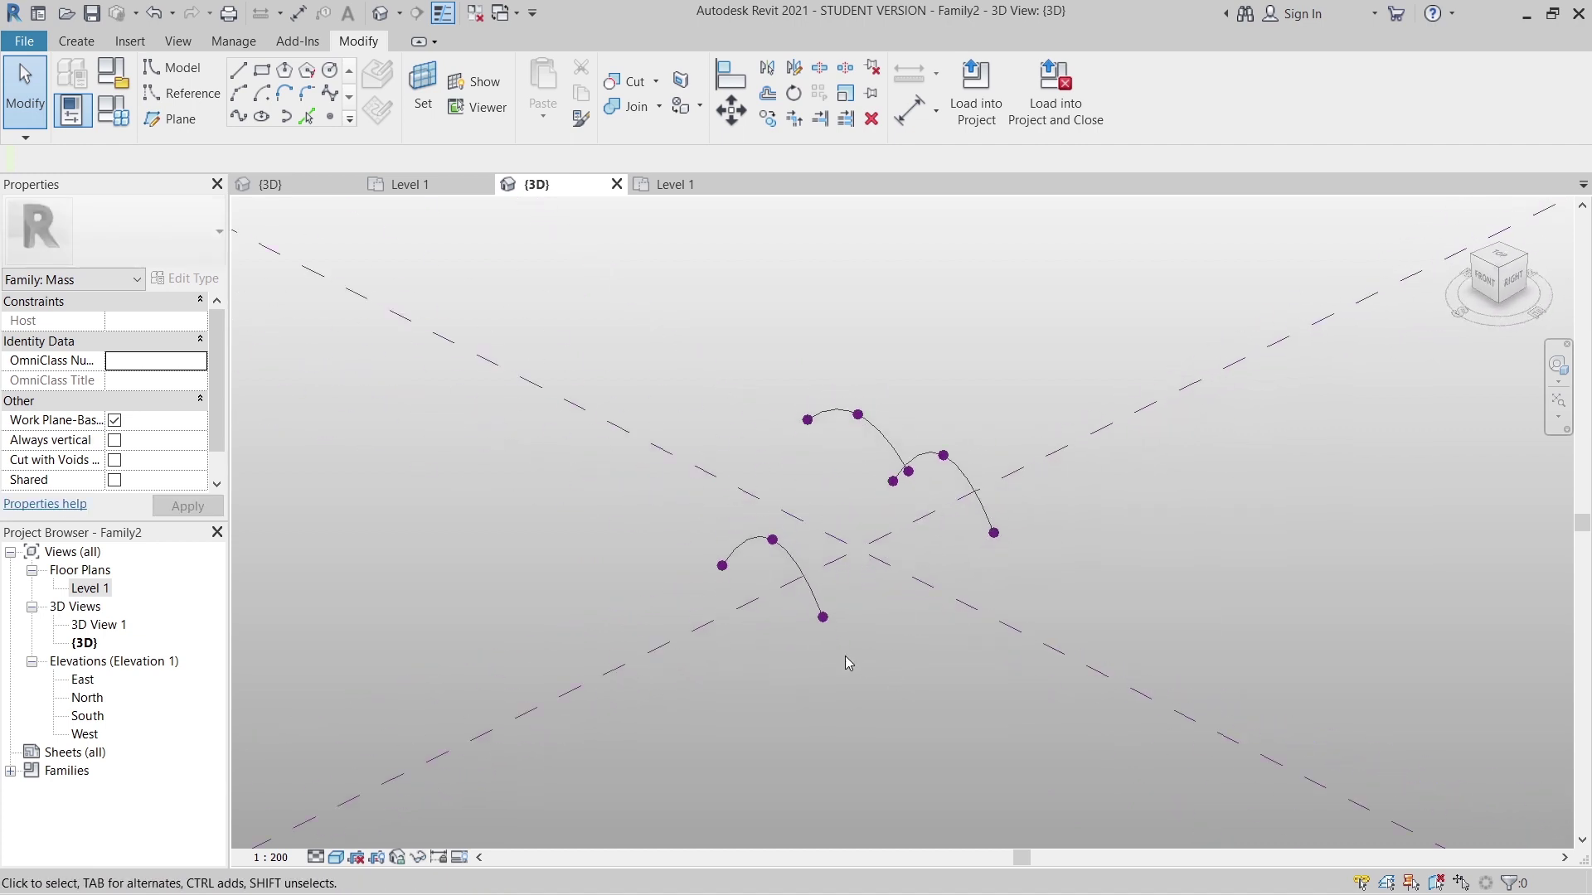
Create a form from all three arched splines.
click(872, 430)
ctrl+click(980, 489)
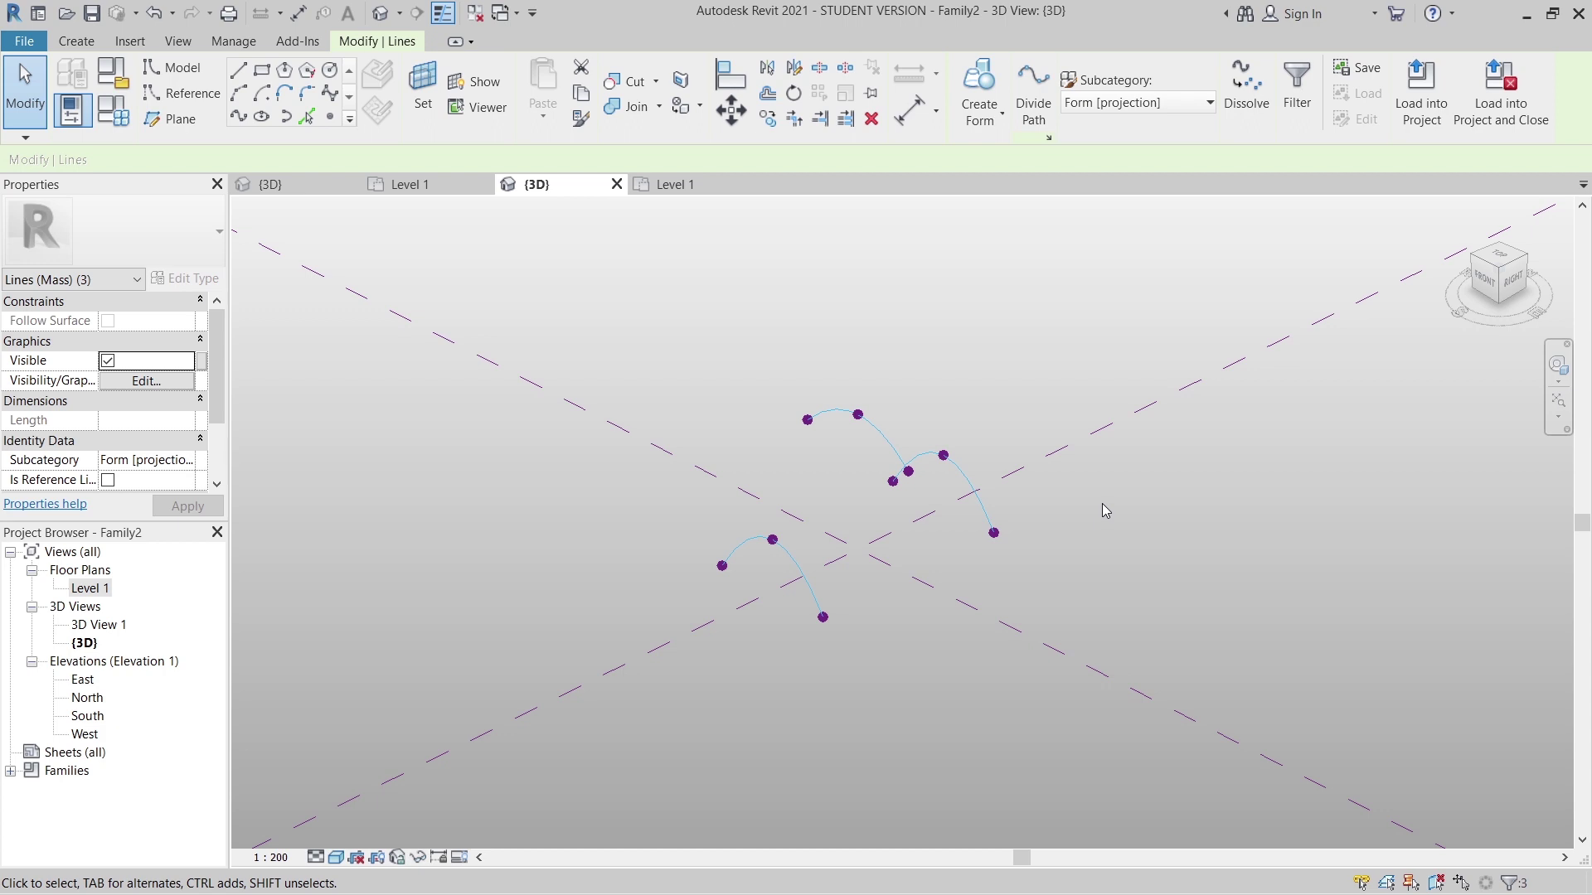
click(979, 103)
click(961, 151)
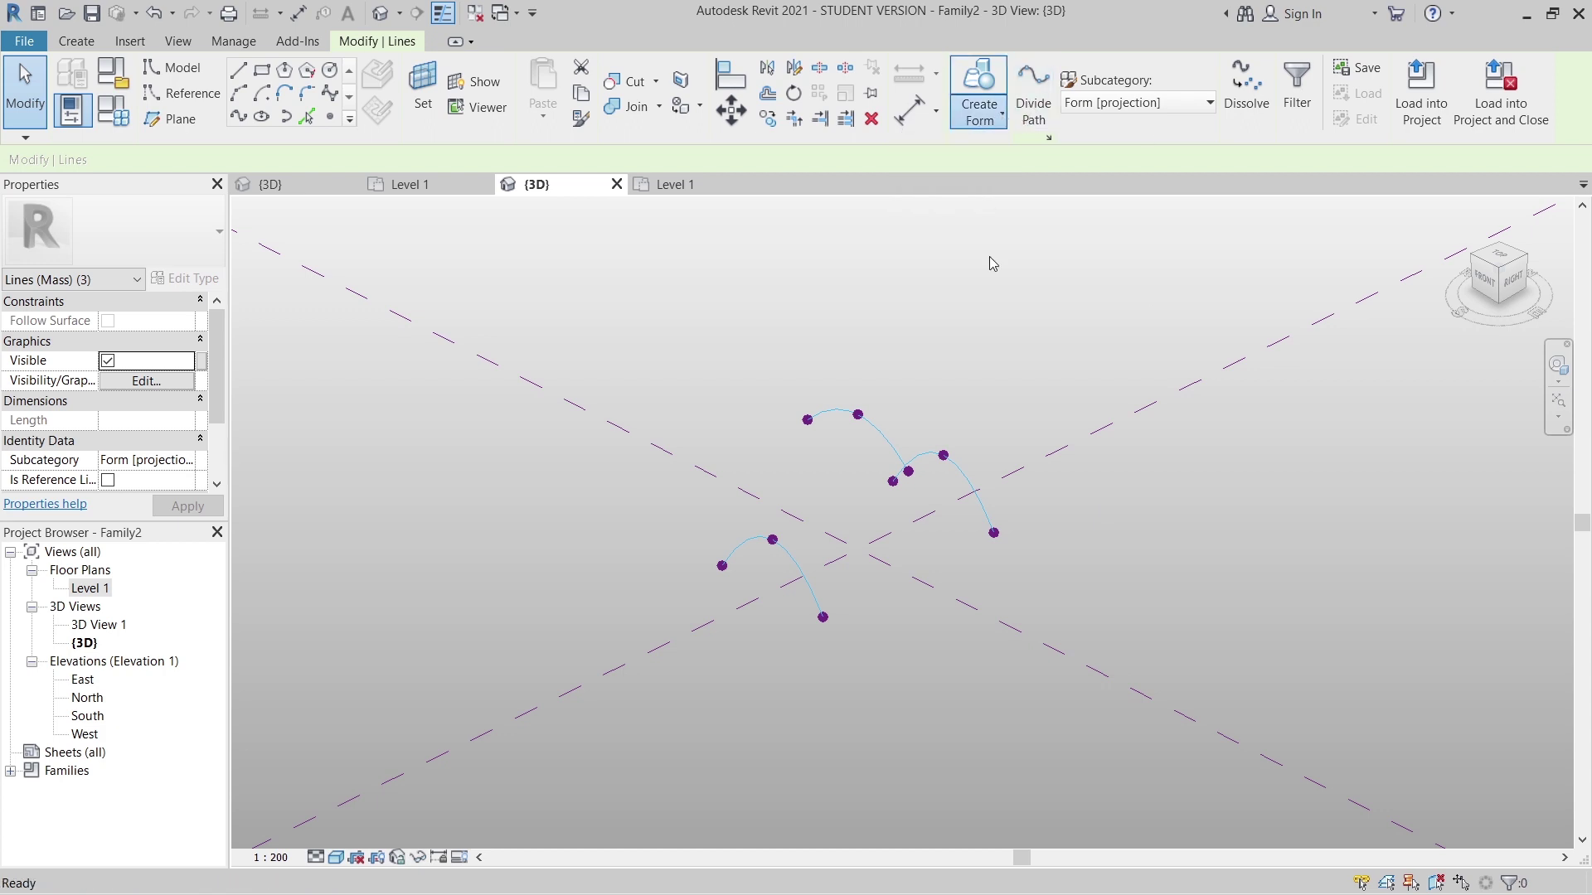
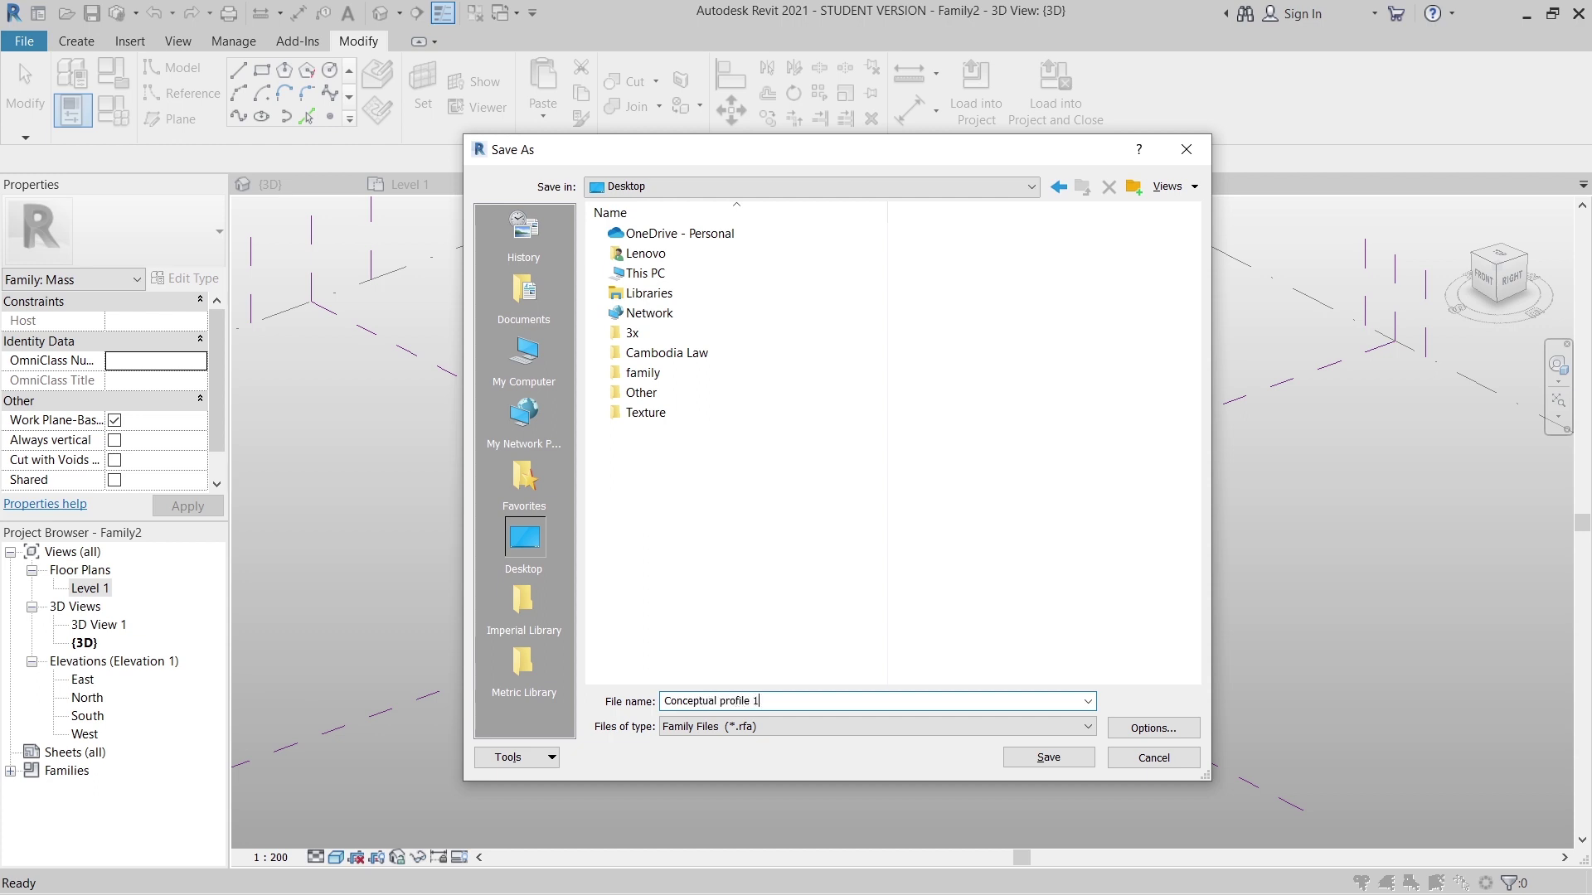
Save the family on the Desktop as Conceptual profile 1 and load it into Project2.
key(Escape)
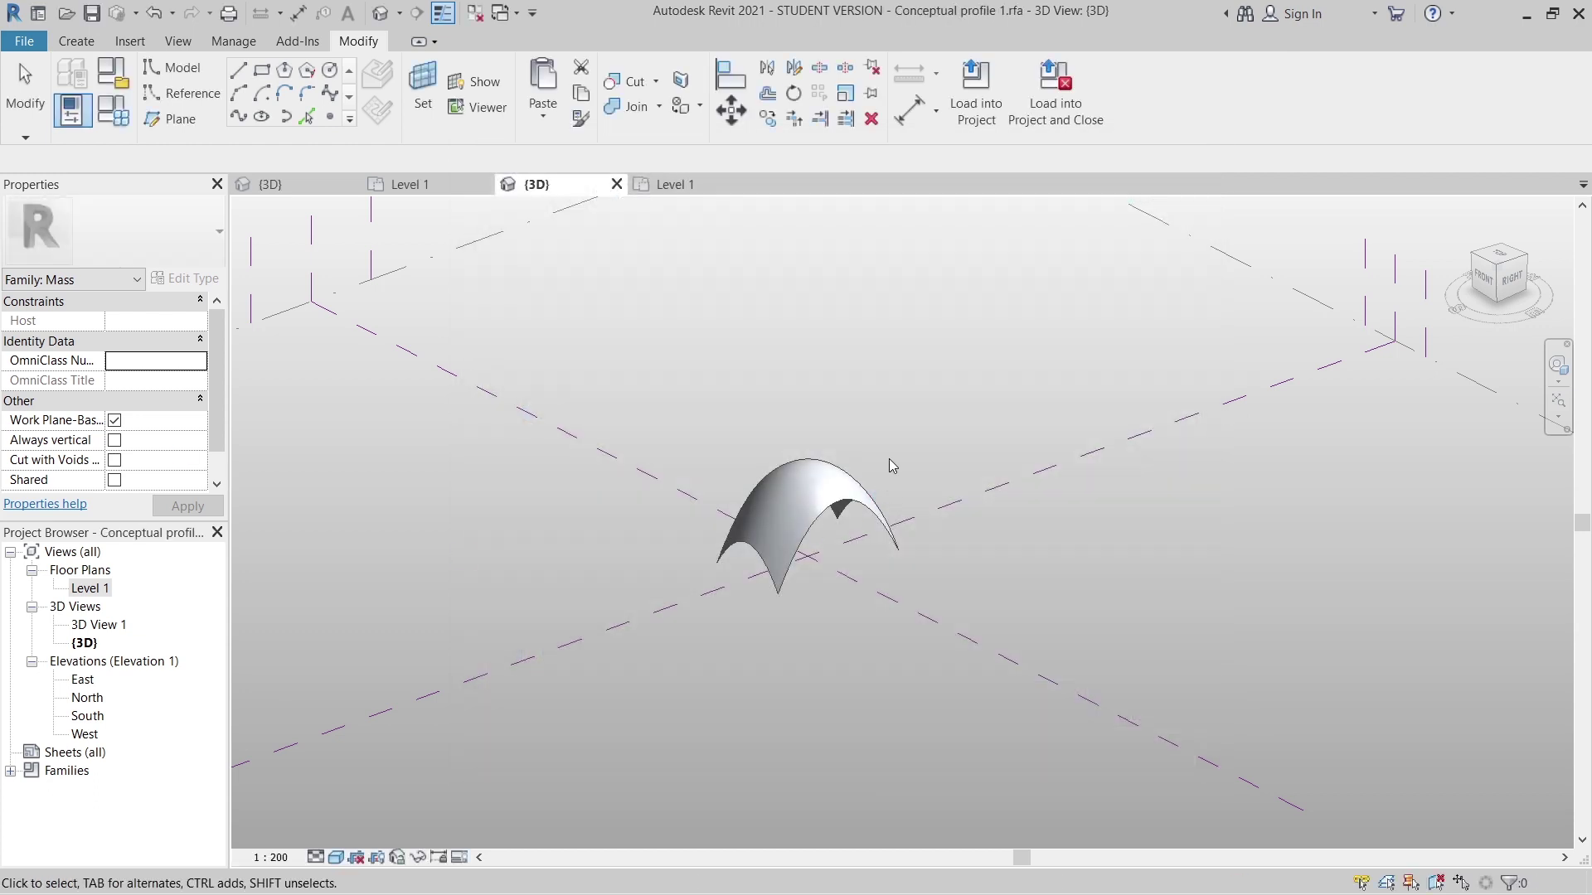
click(954, 113)
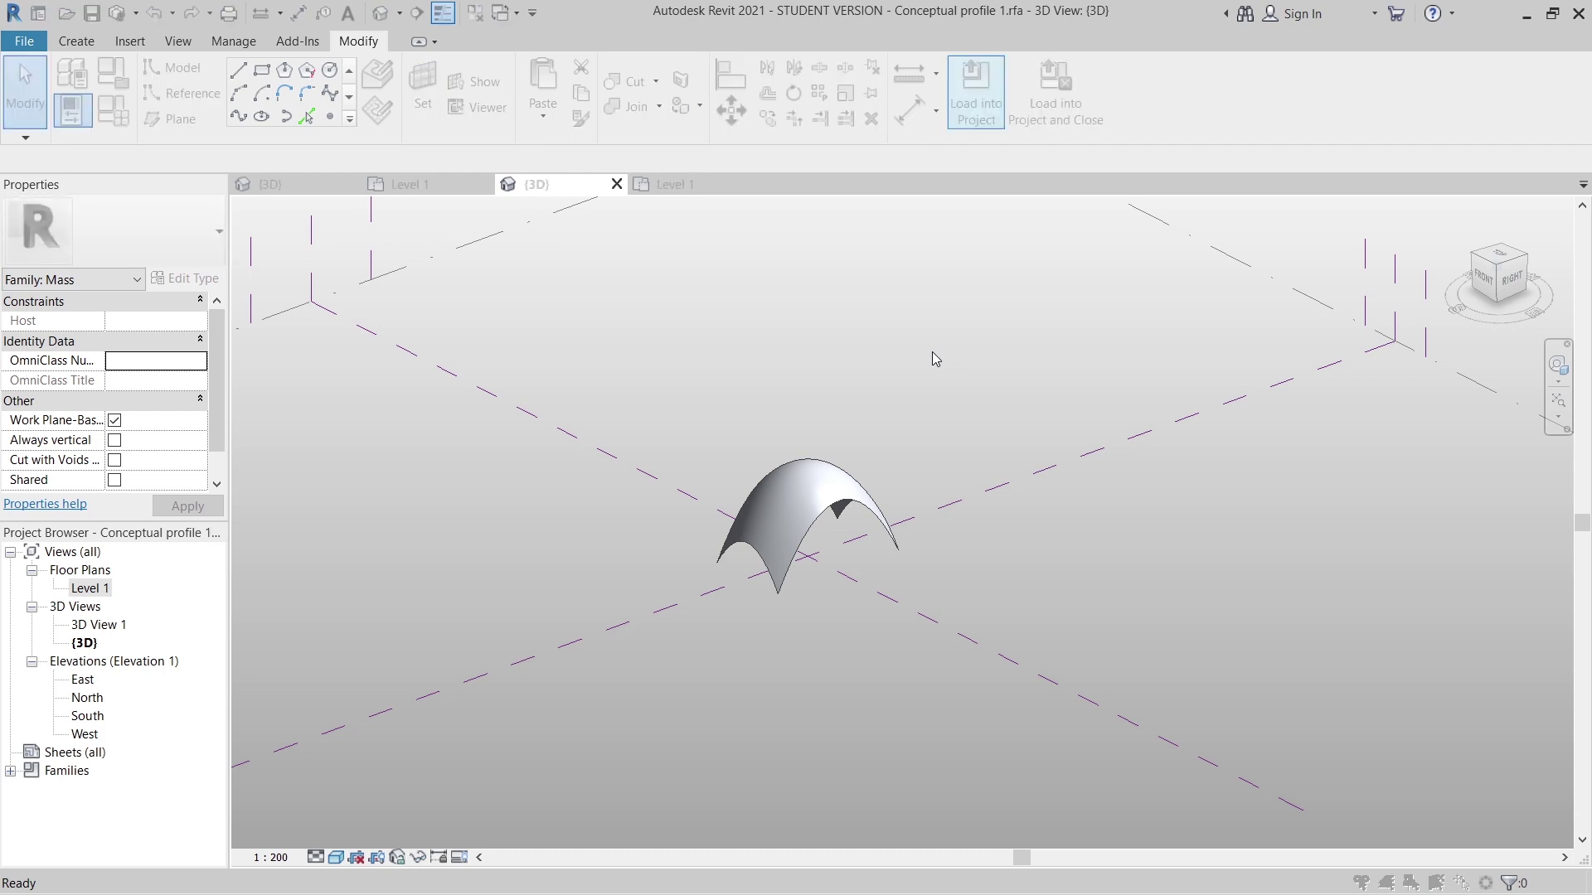
click(1026, 363)
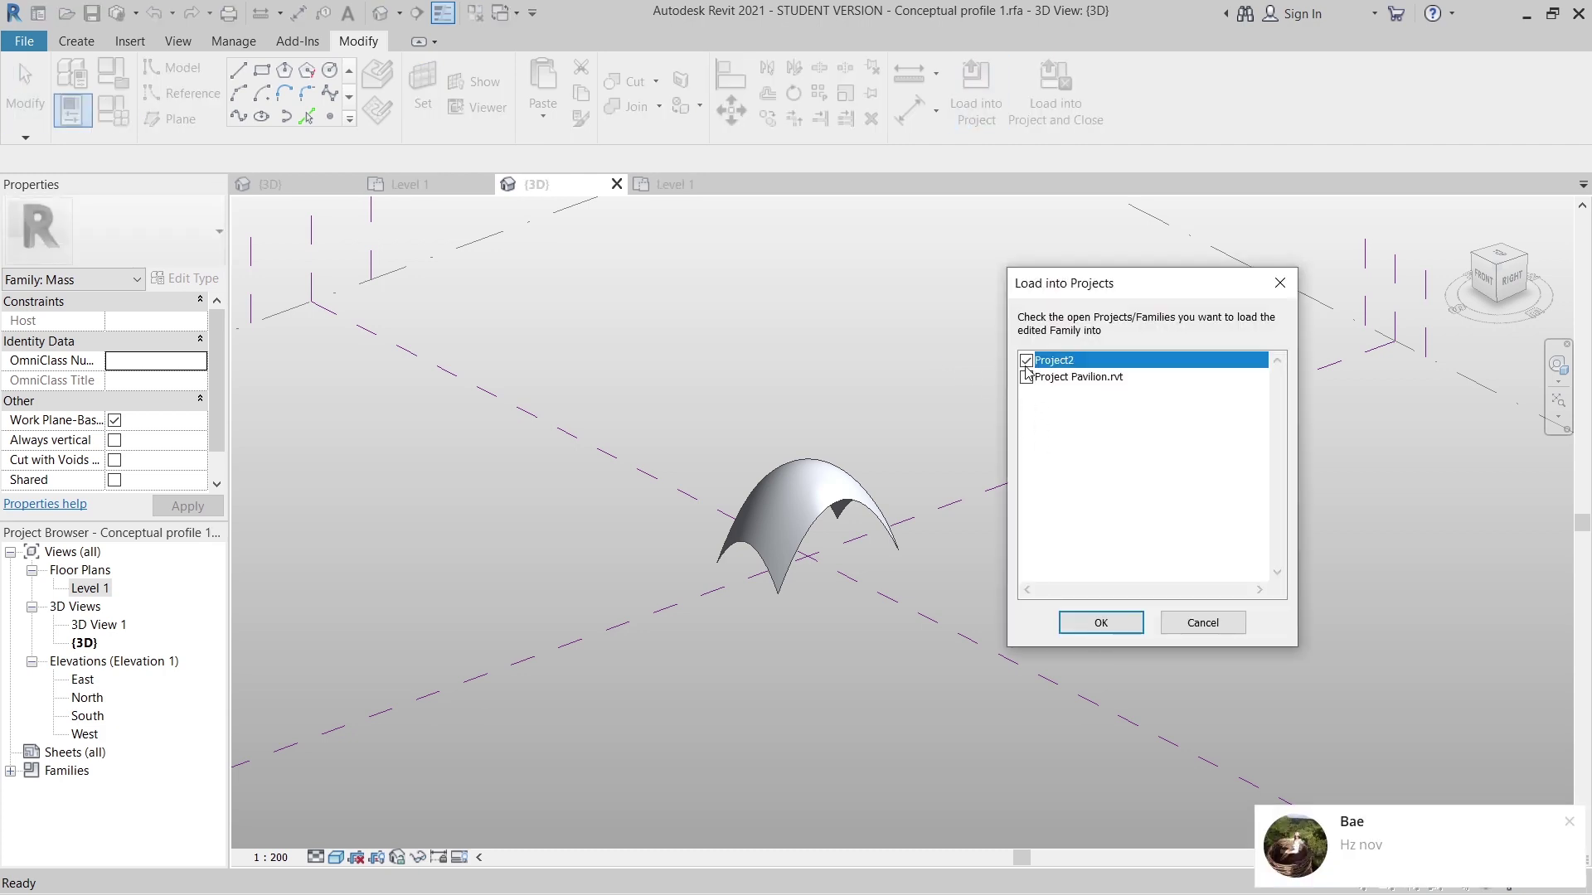
click(1102, 623)
click(1566, 825)
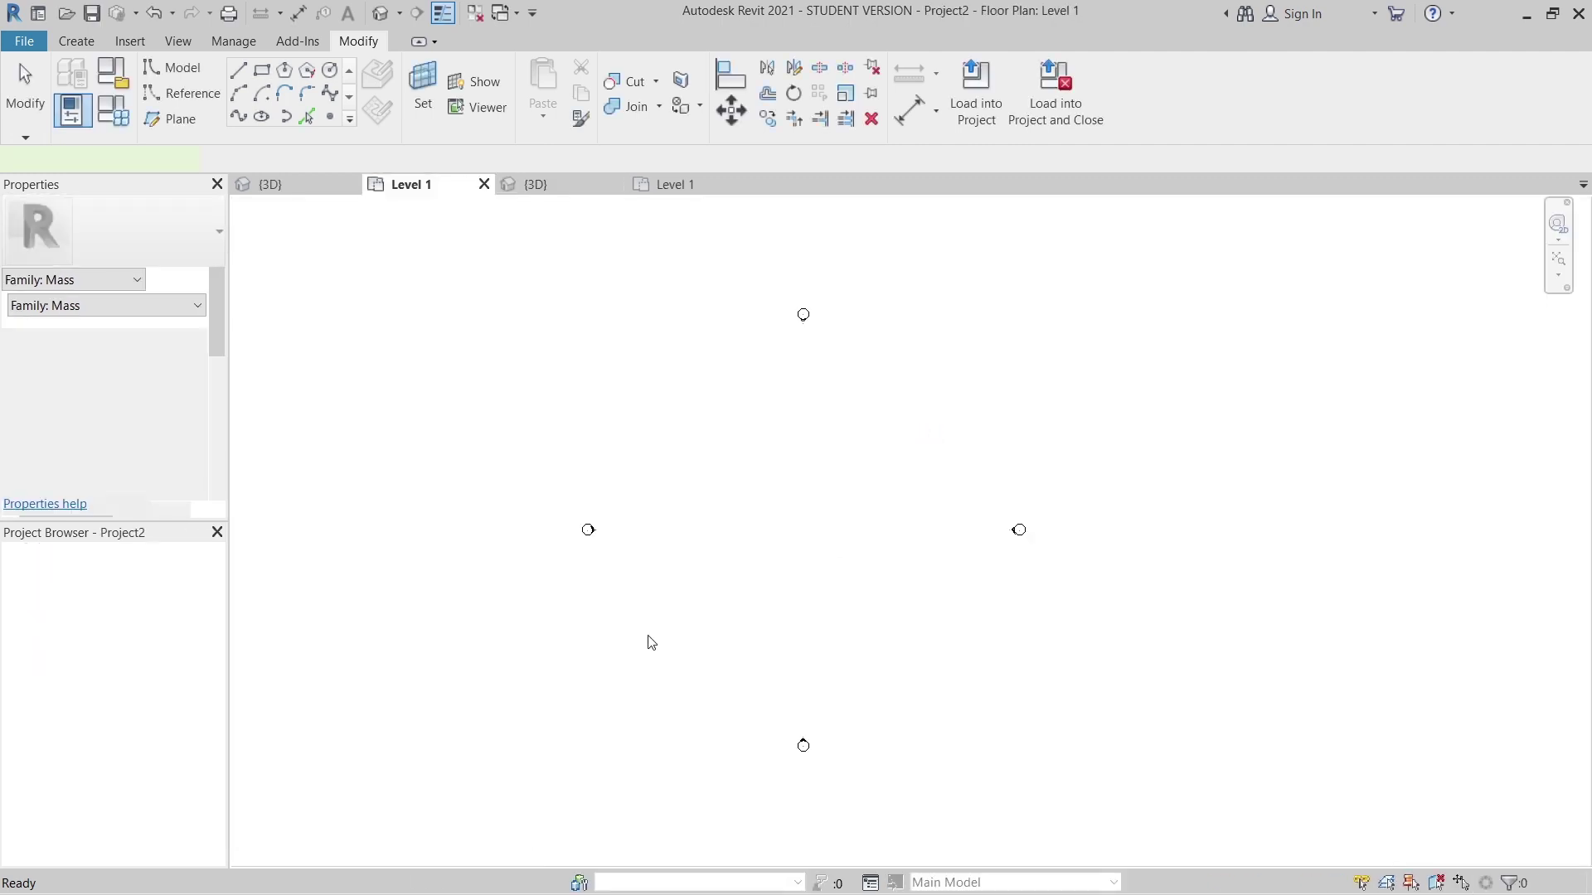
Place one Conceptual profile 1 mass on the Level 1 plan, inside the elevation markers, and end the placement.
click(726, 506)
key(Escape)
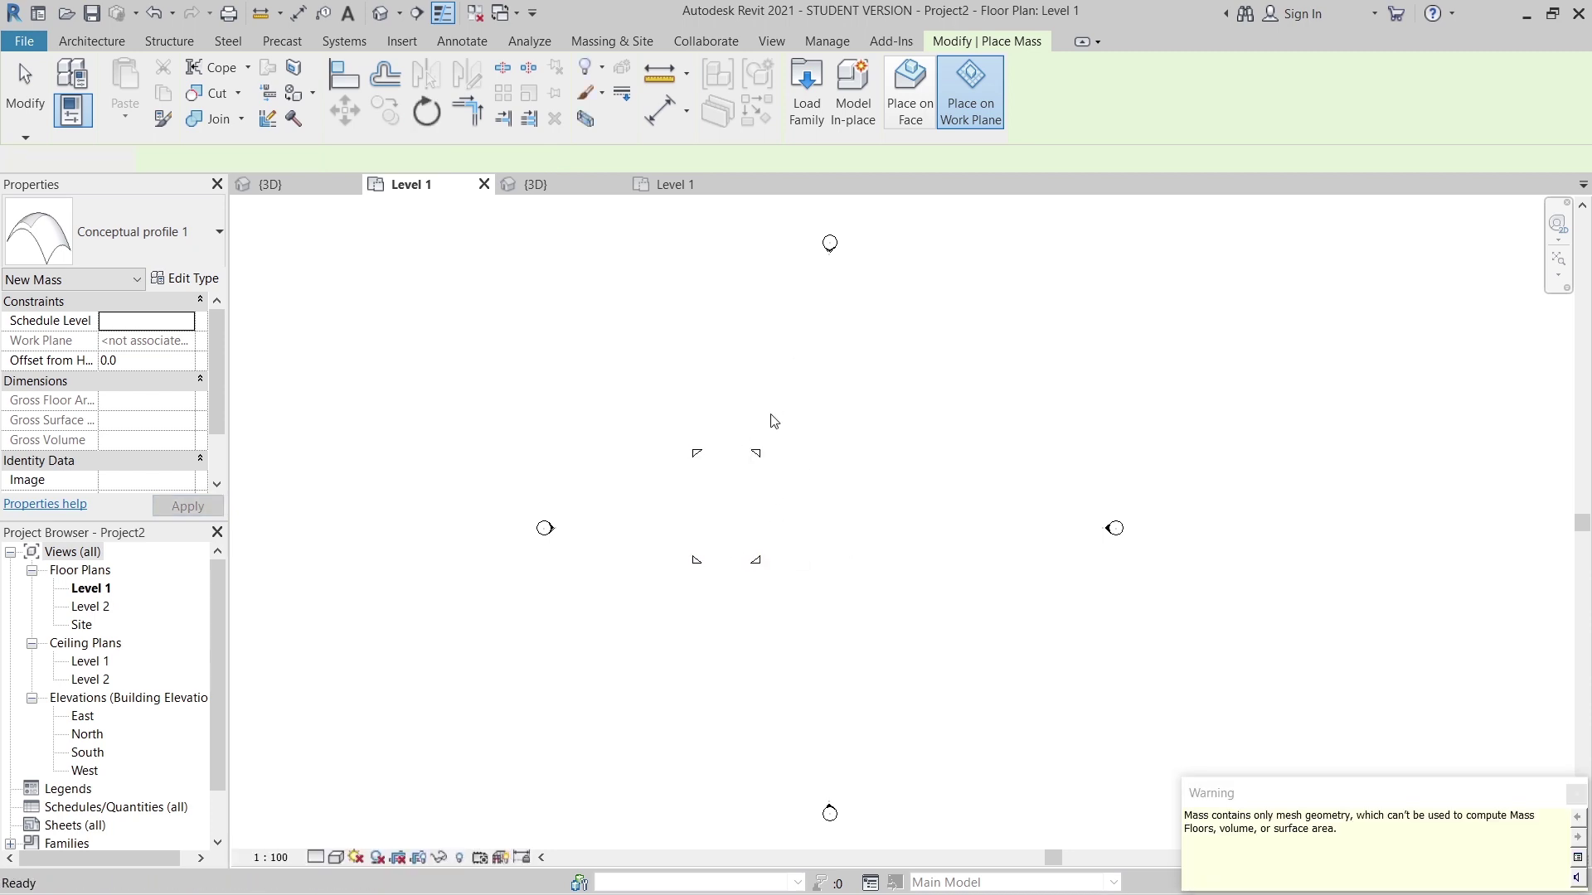
key(Escape)
Copy the placed mass twice to form a row of three adjoining masses, corner to corner at 6000 mm spacing.
click(775, 462)
scroll(777, 467, up, 3)
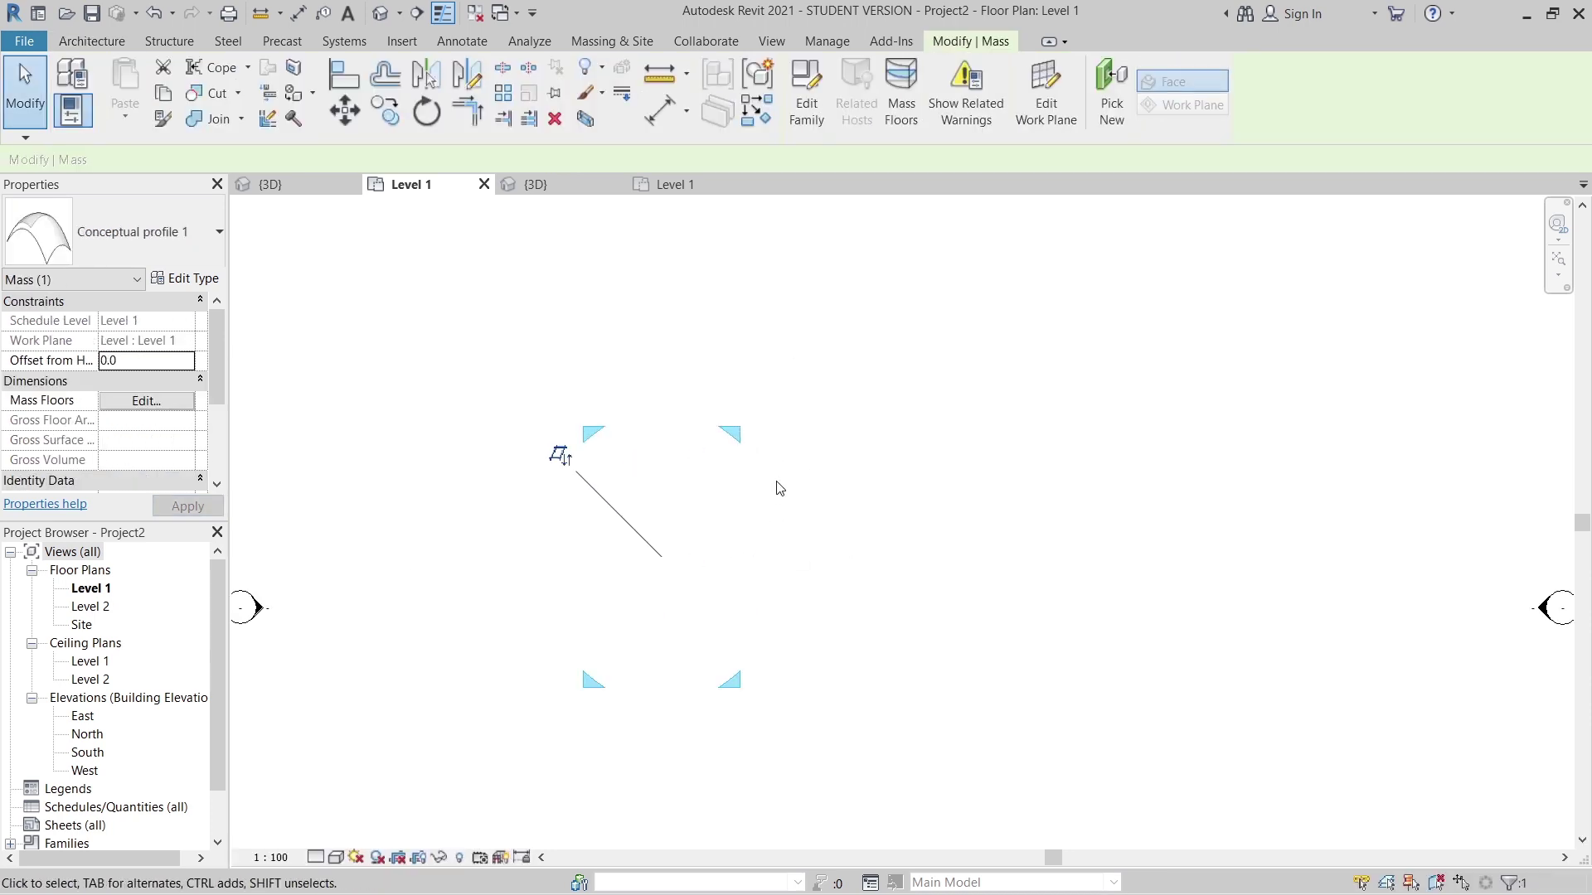
key(c)
key(o)
scroll(783, 491, up, 3)
click(450, 386)
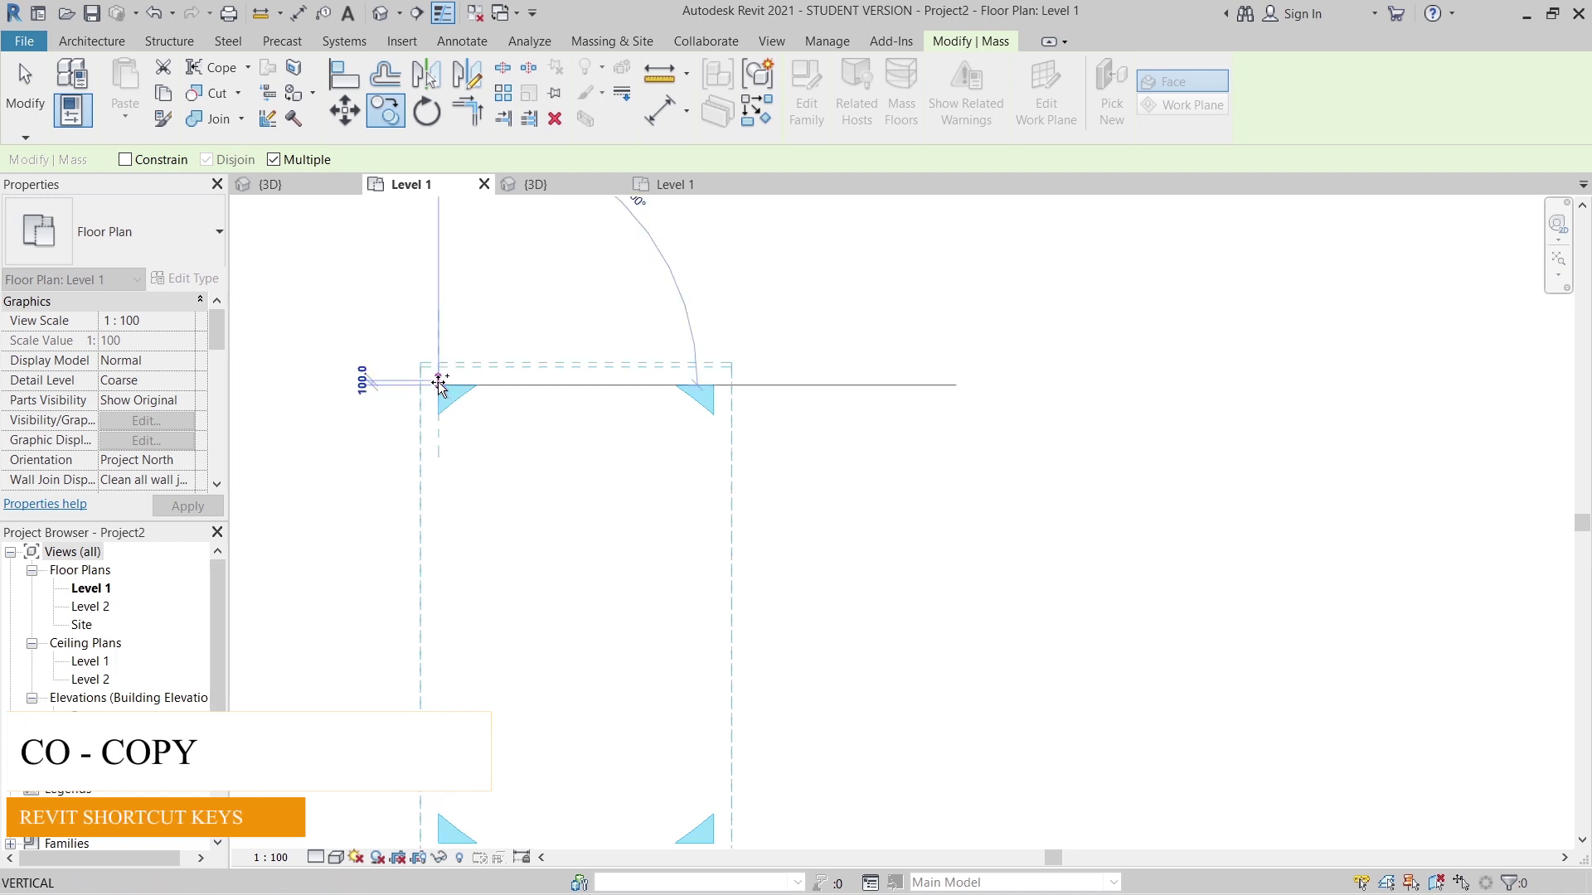
click(711, 387)
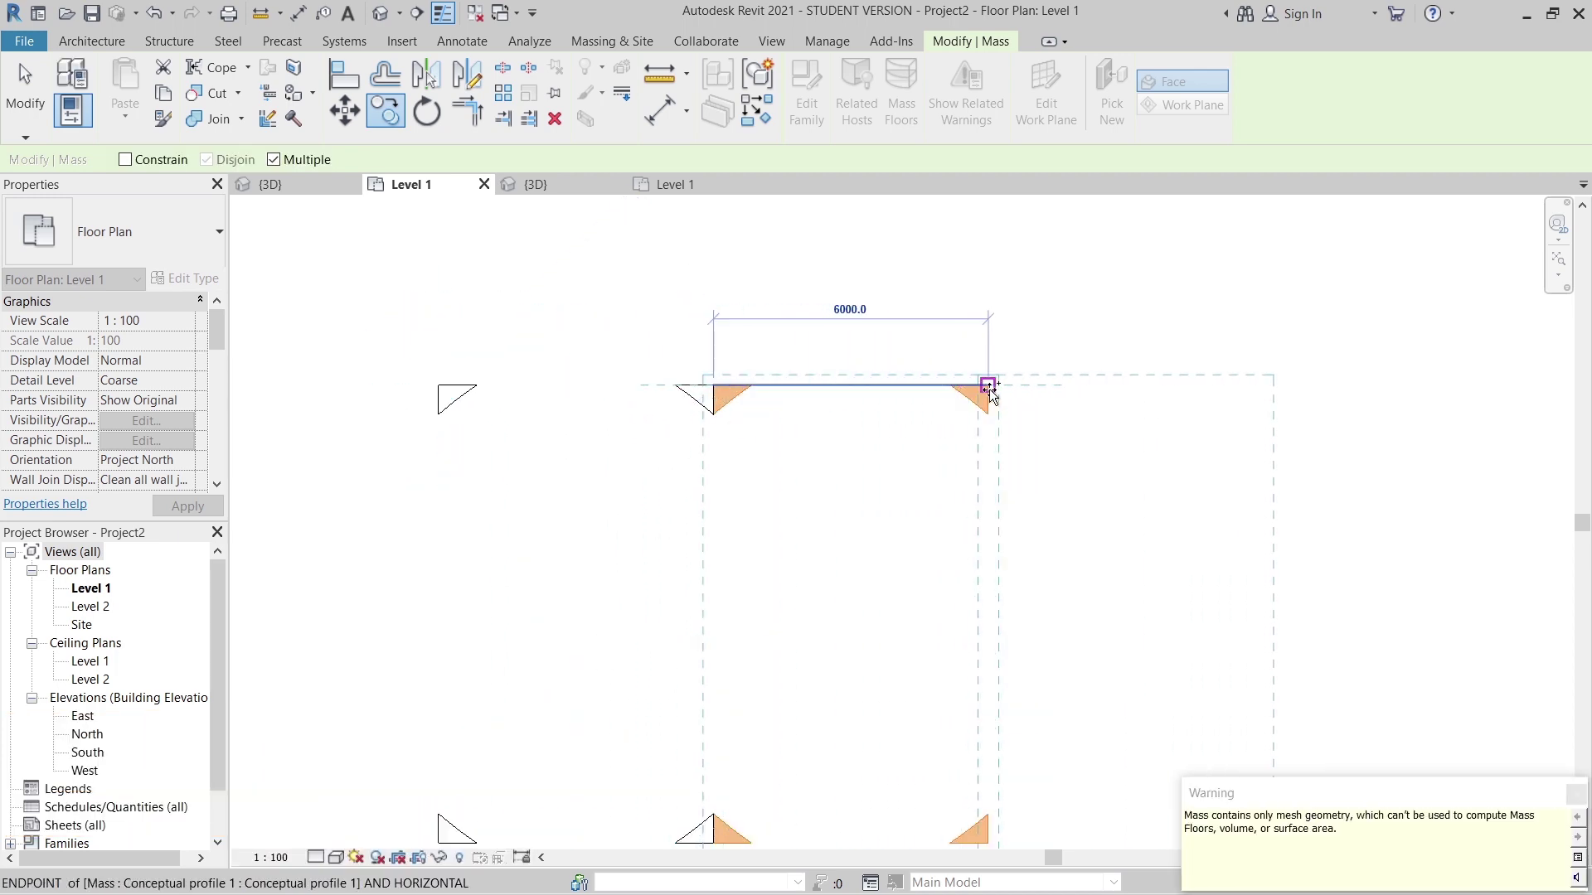
click(989, 390)
key(Escape)
key(Escape)
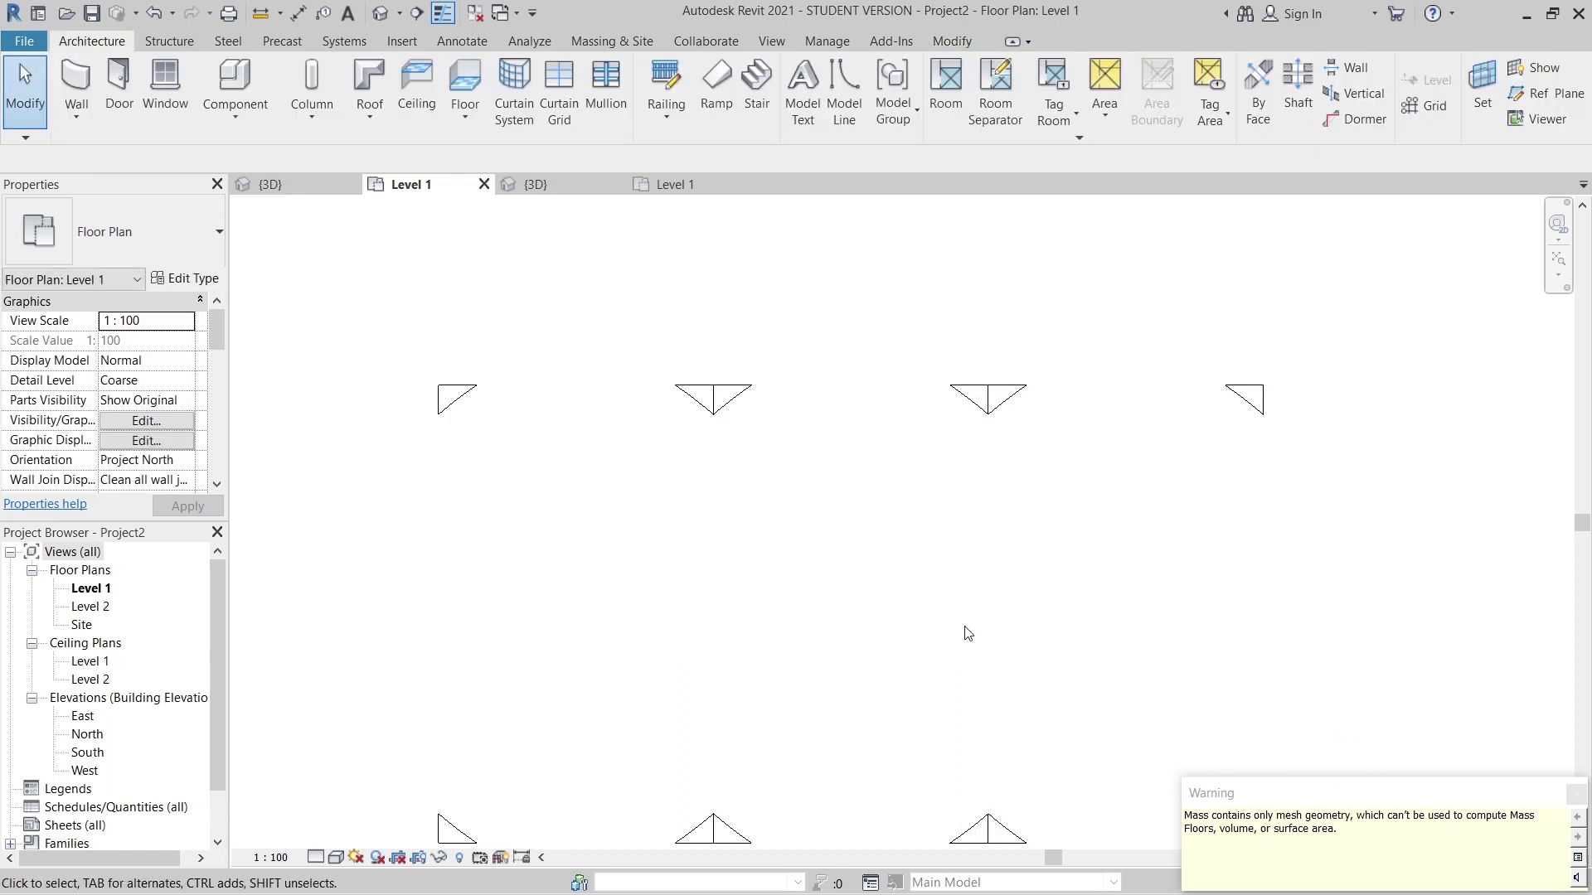
scroll(915, 580, down, 4)
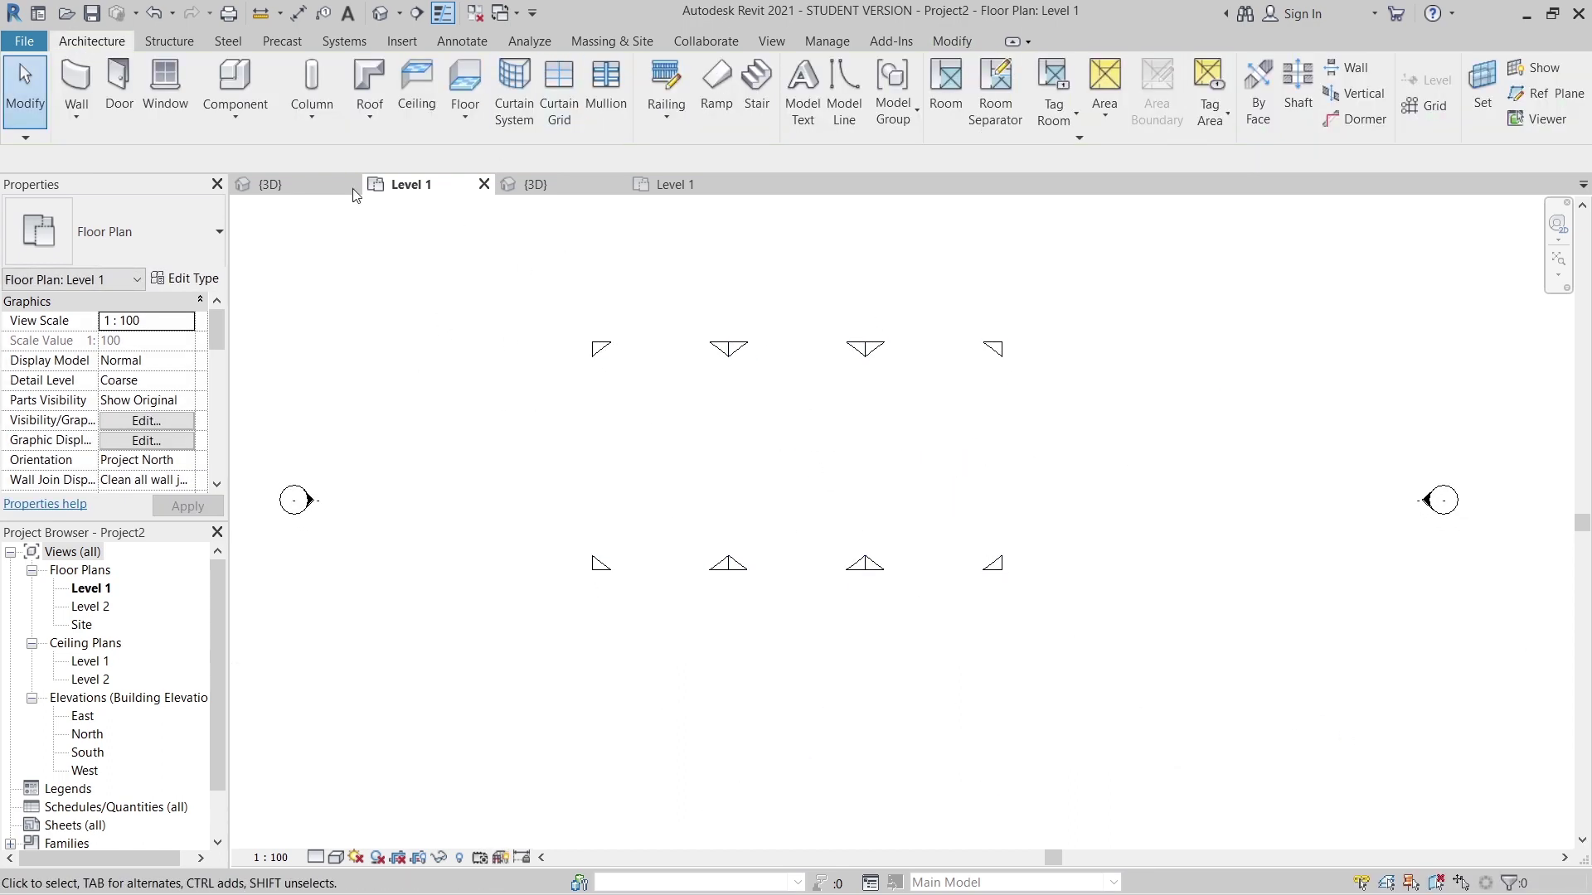
Divide the surface of the vaulted form in the Conceptual profile 1 family's 3D view.
click(537, 184)
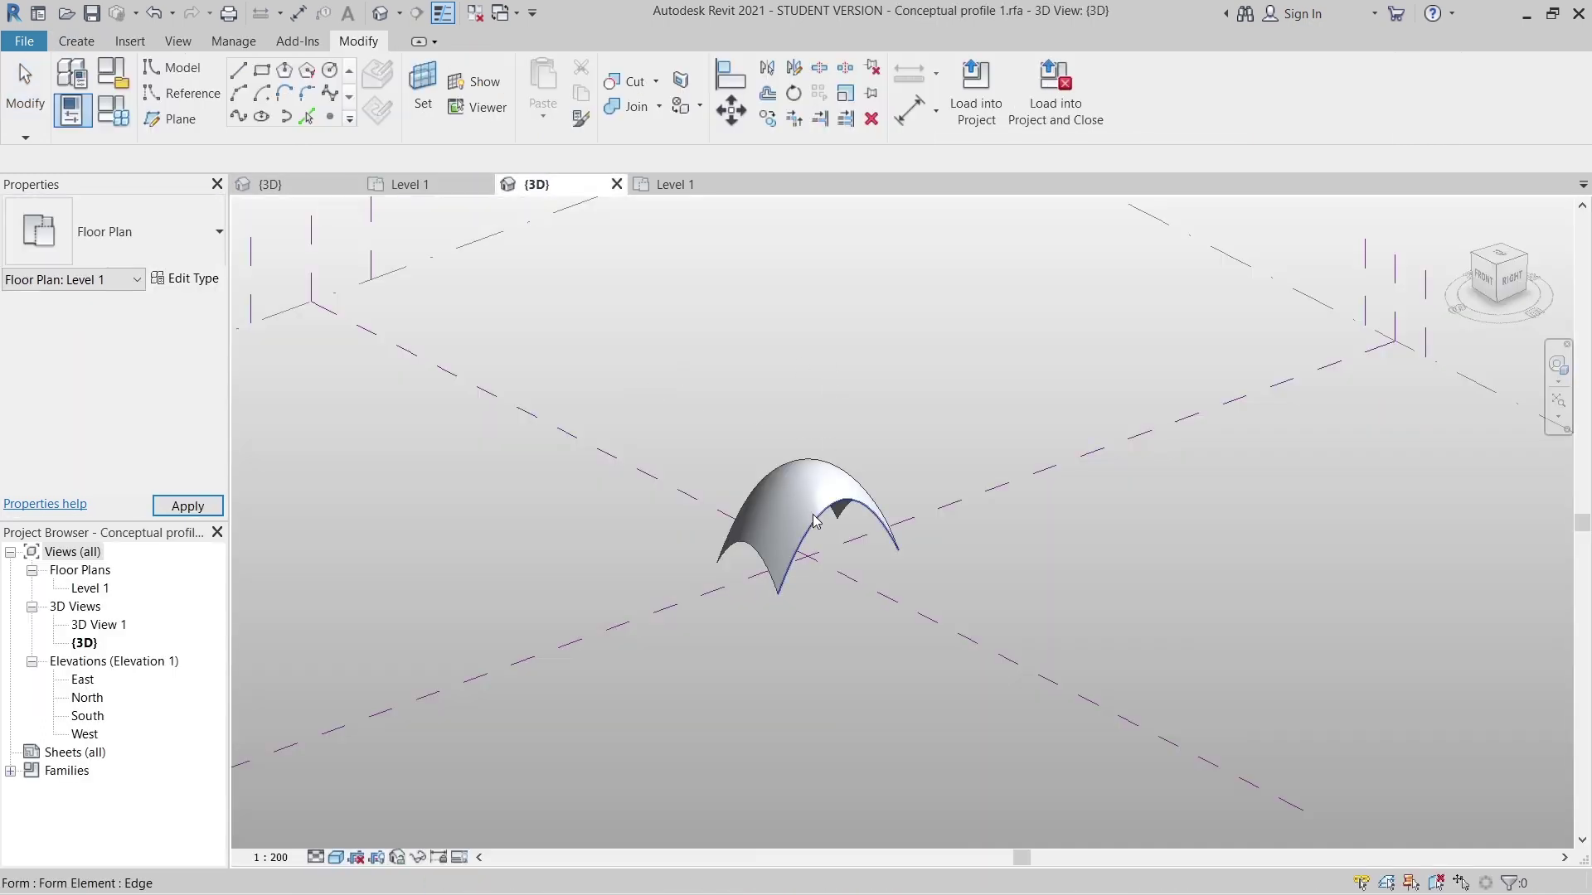
click(815, 521)
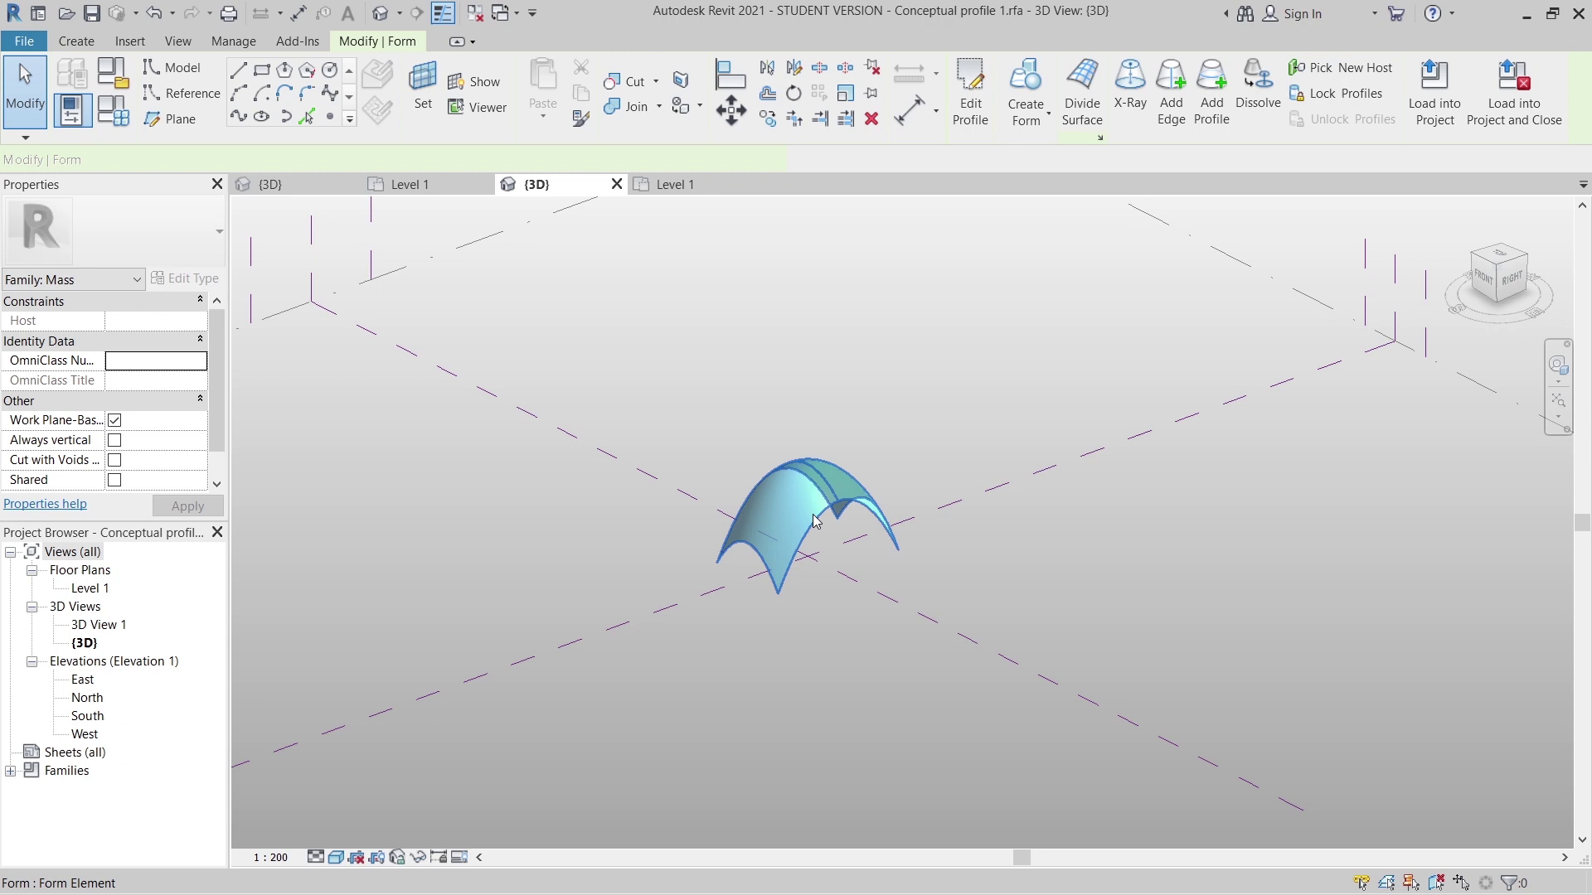
click(1083, 89)
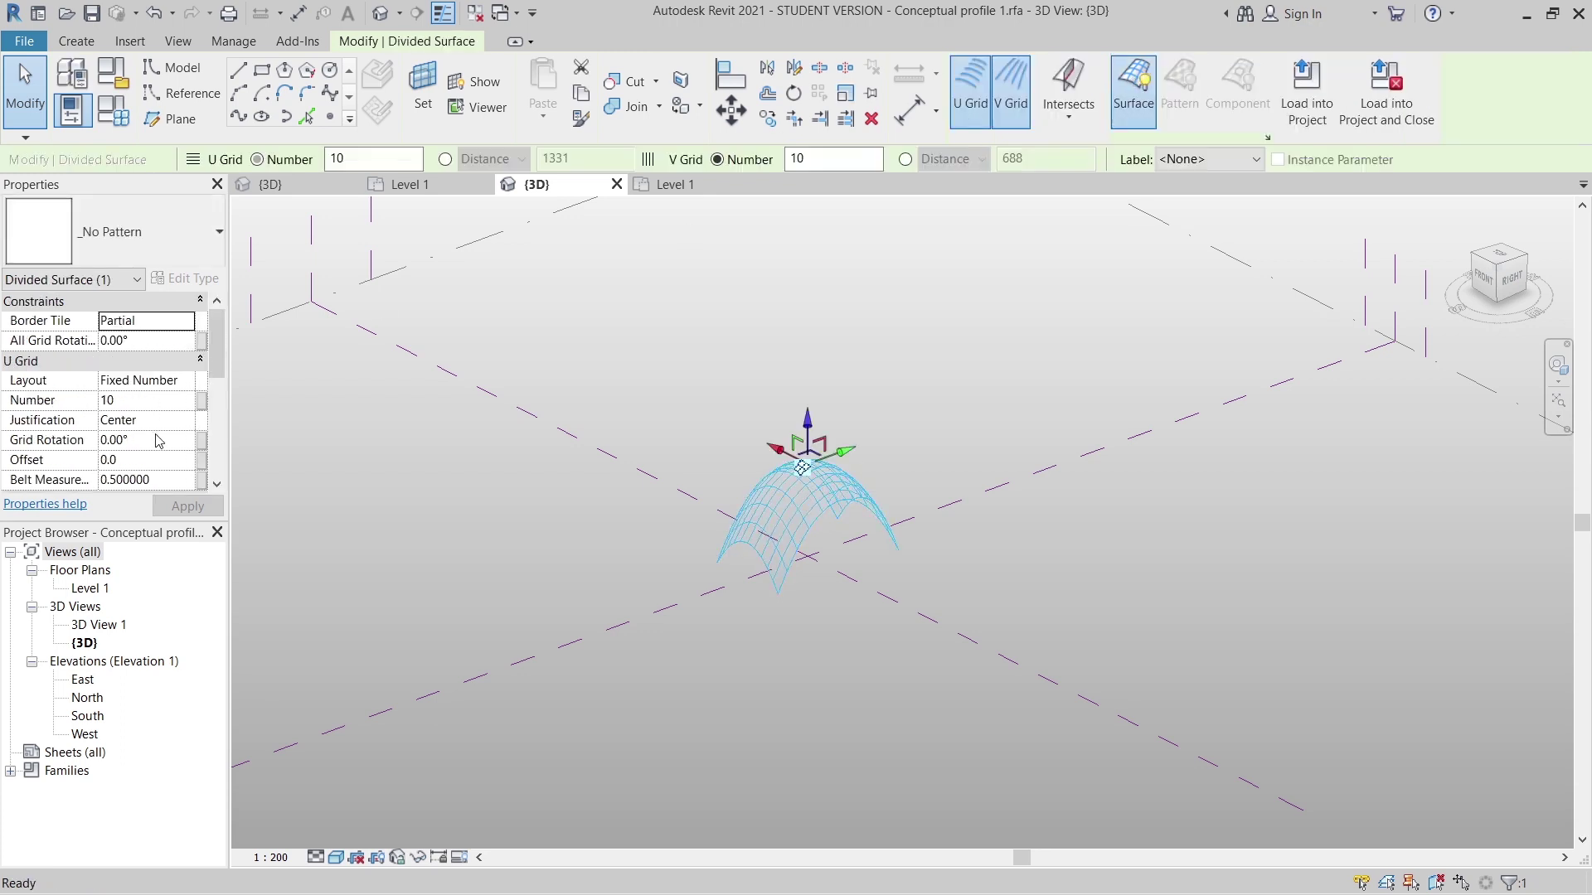
click(133, 401)
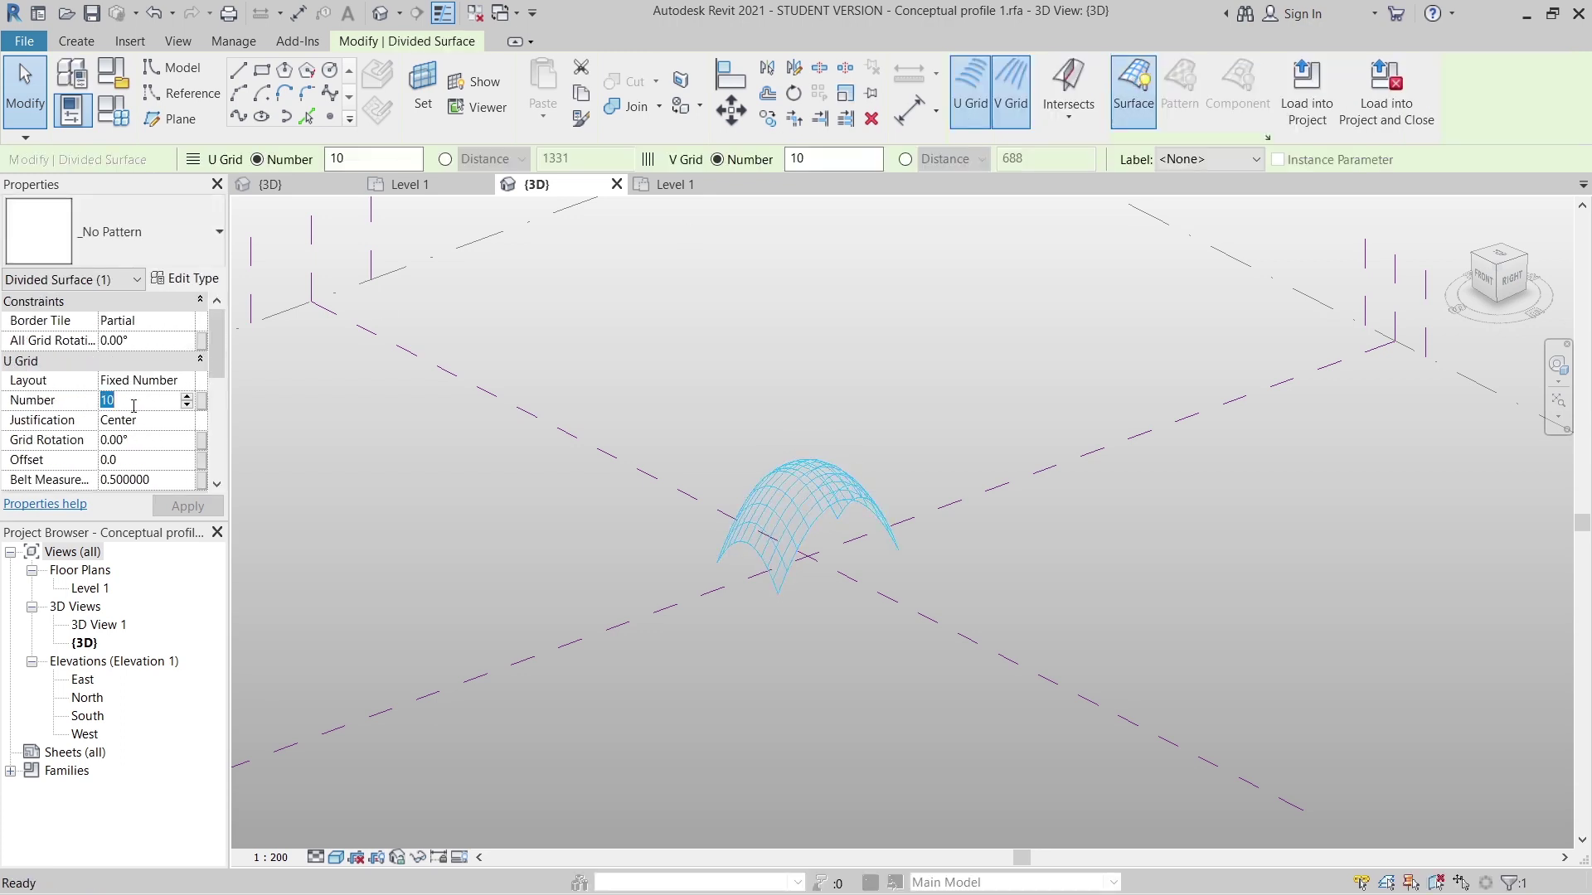
scroll(762, 578, up, 5)
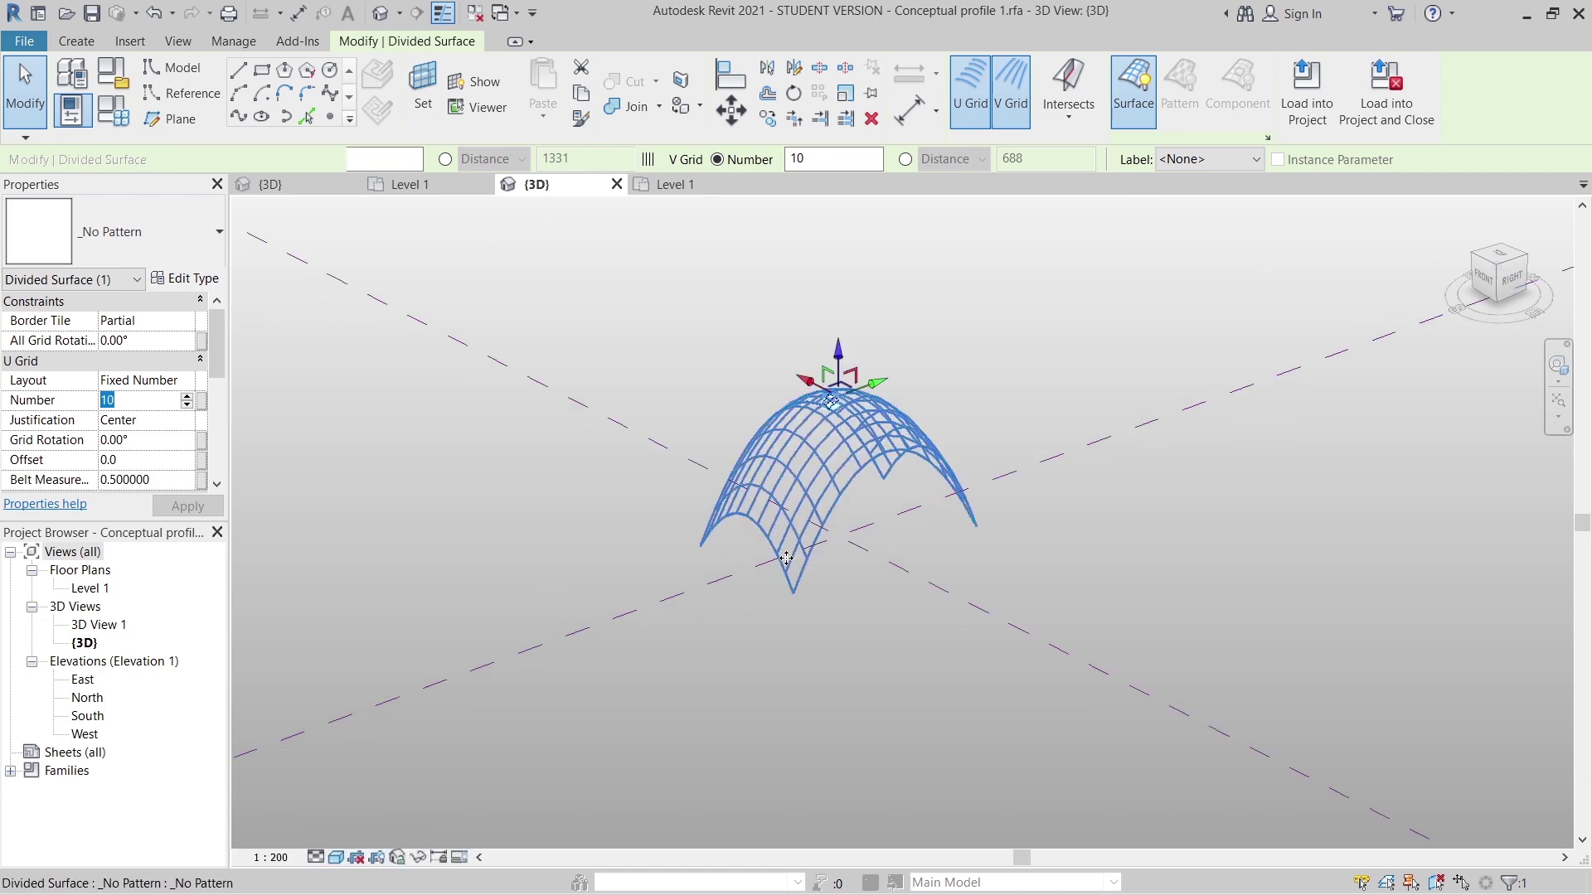
click(1032, 556)
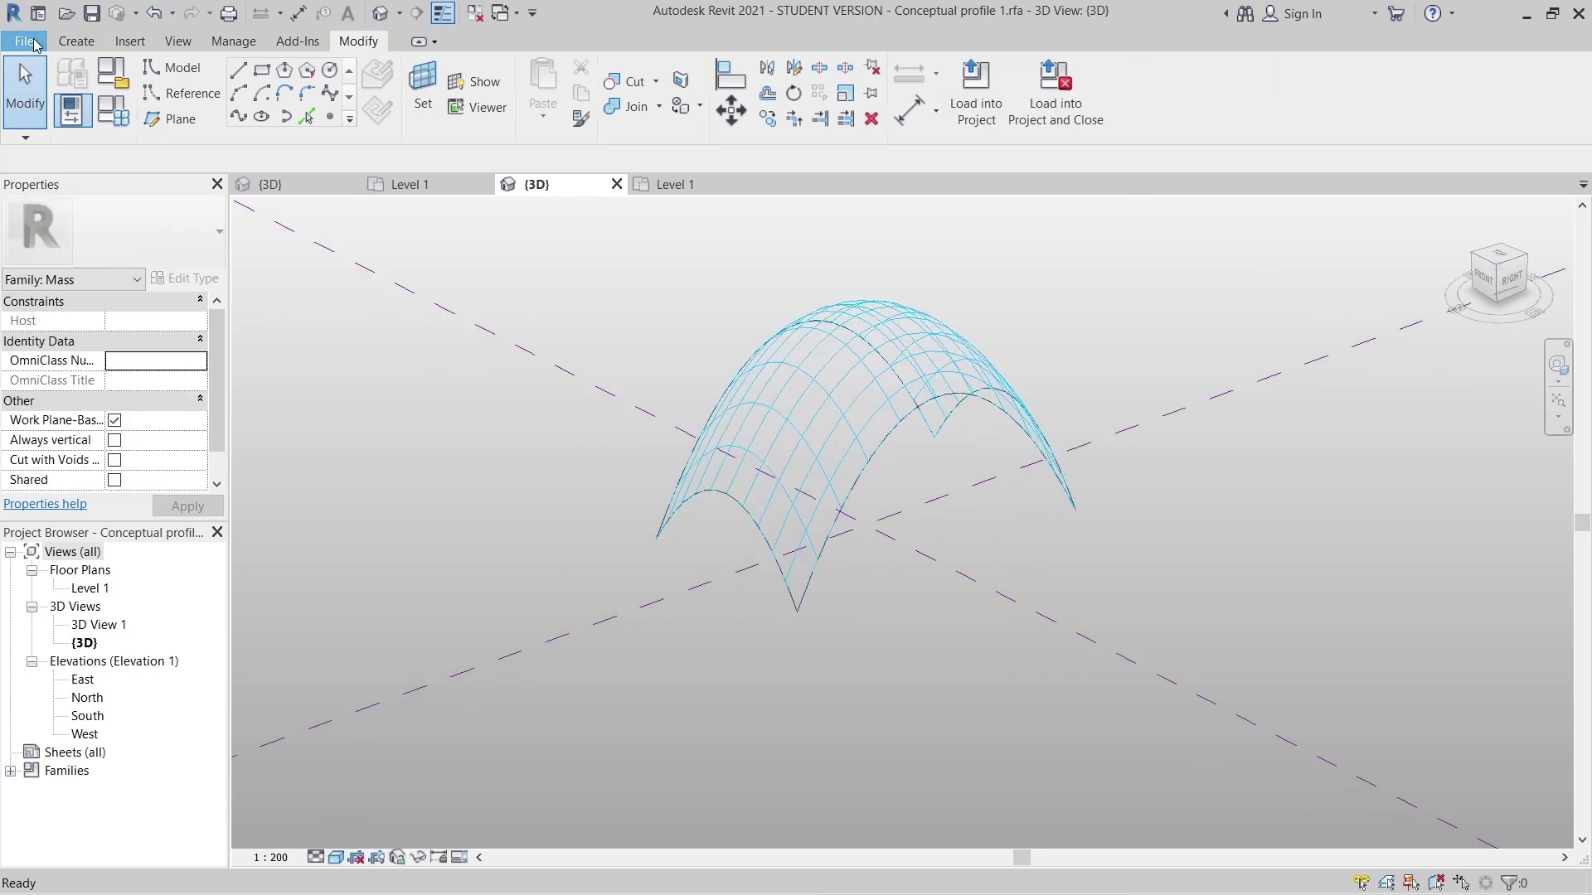
Save the family as a new file on the Desktop named Conceptual profile 1_Devide Surface.rfa.
click(25, 42)
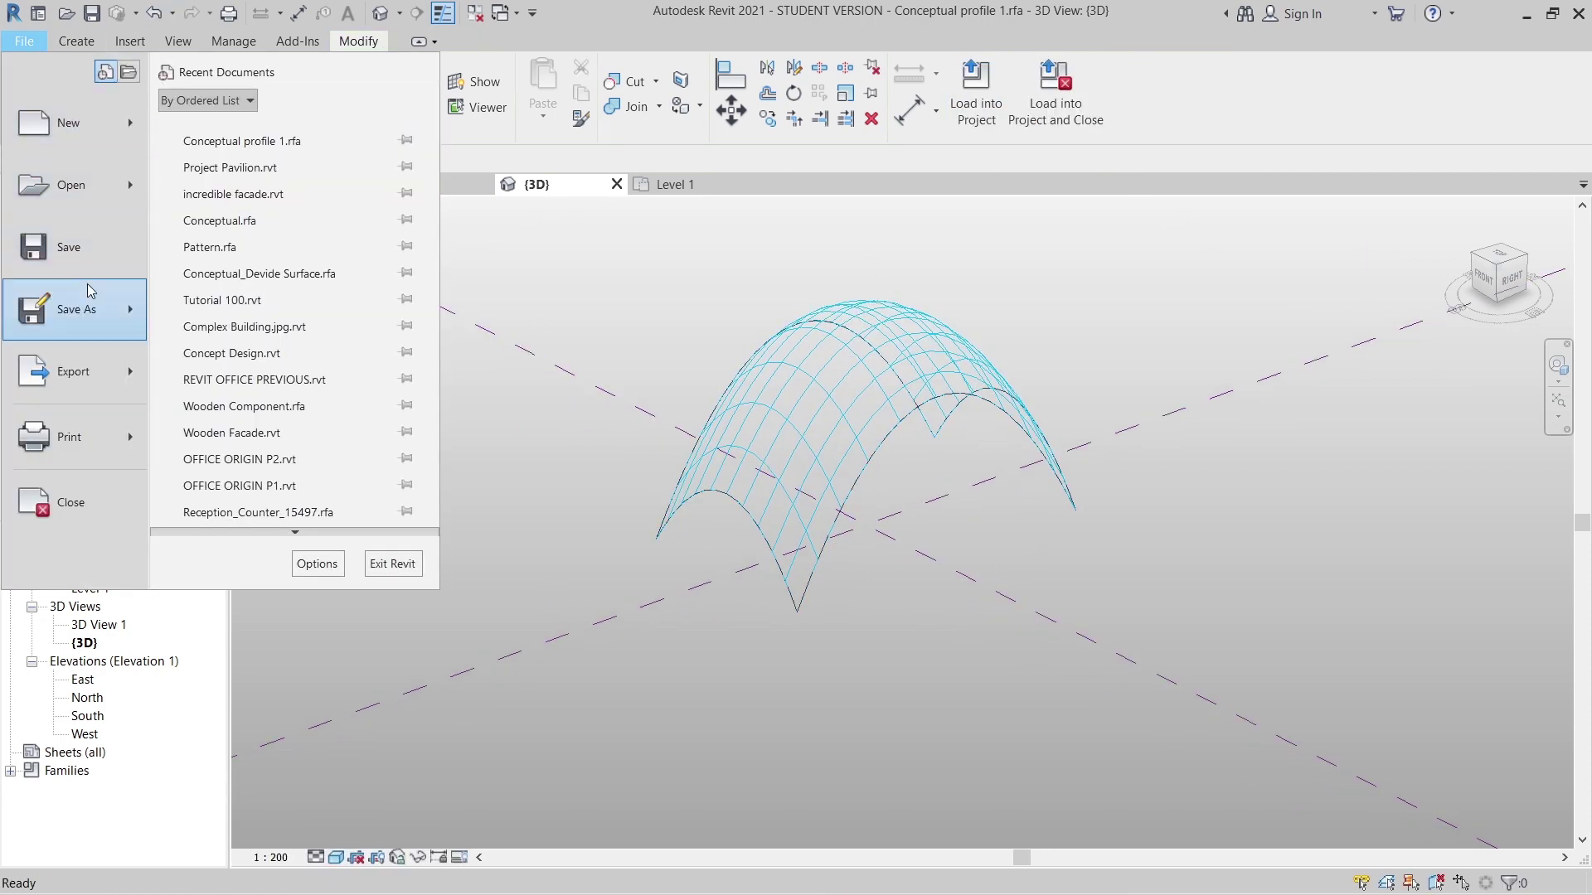
mouse_move(91, 291)
click(288, 298)
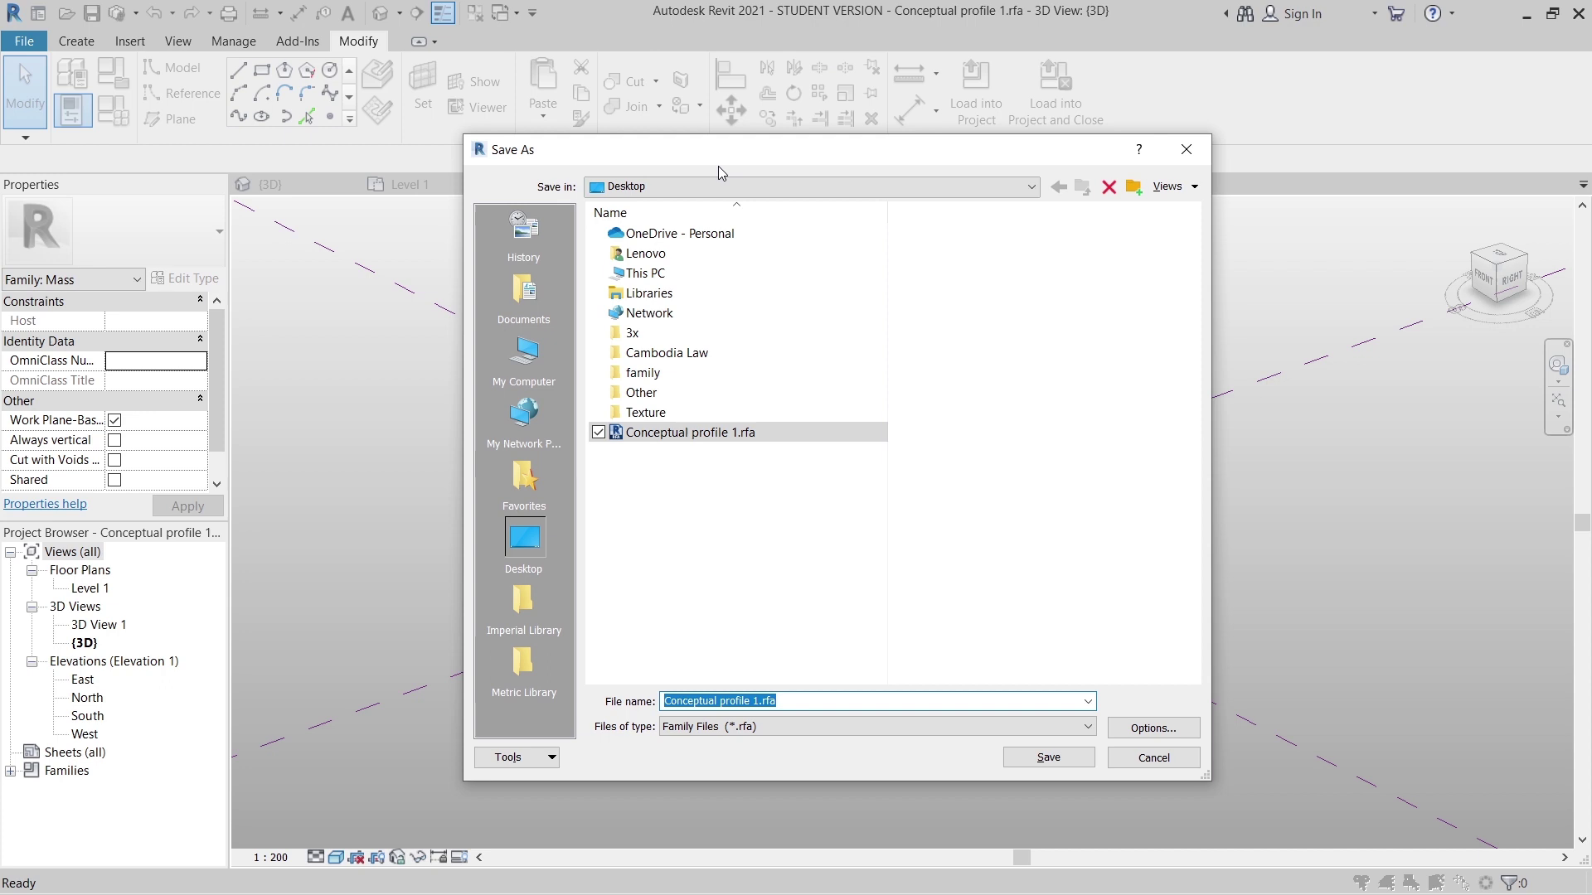
drag(718, 158, 864, 128)
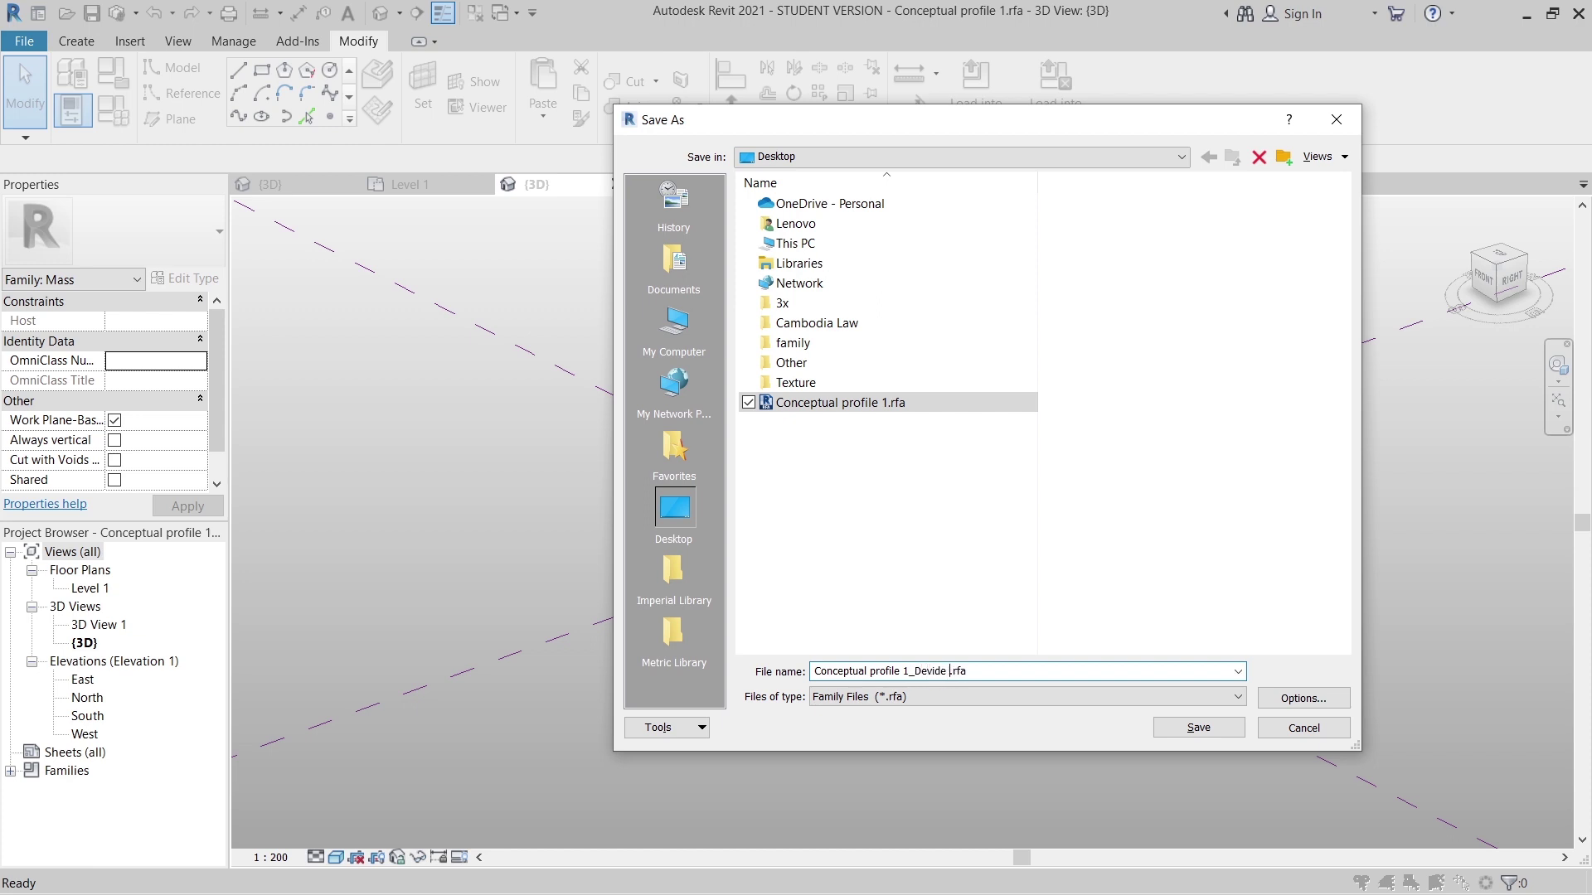
text(e)
key(Return)
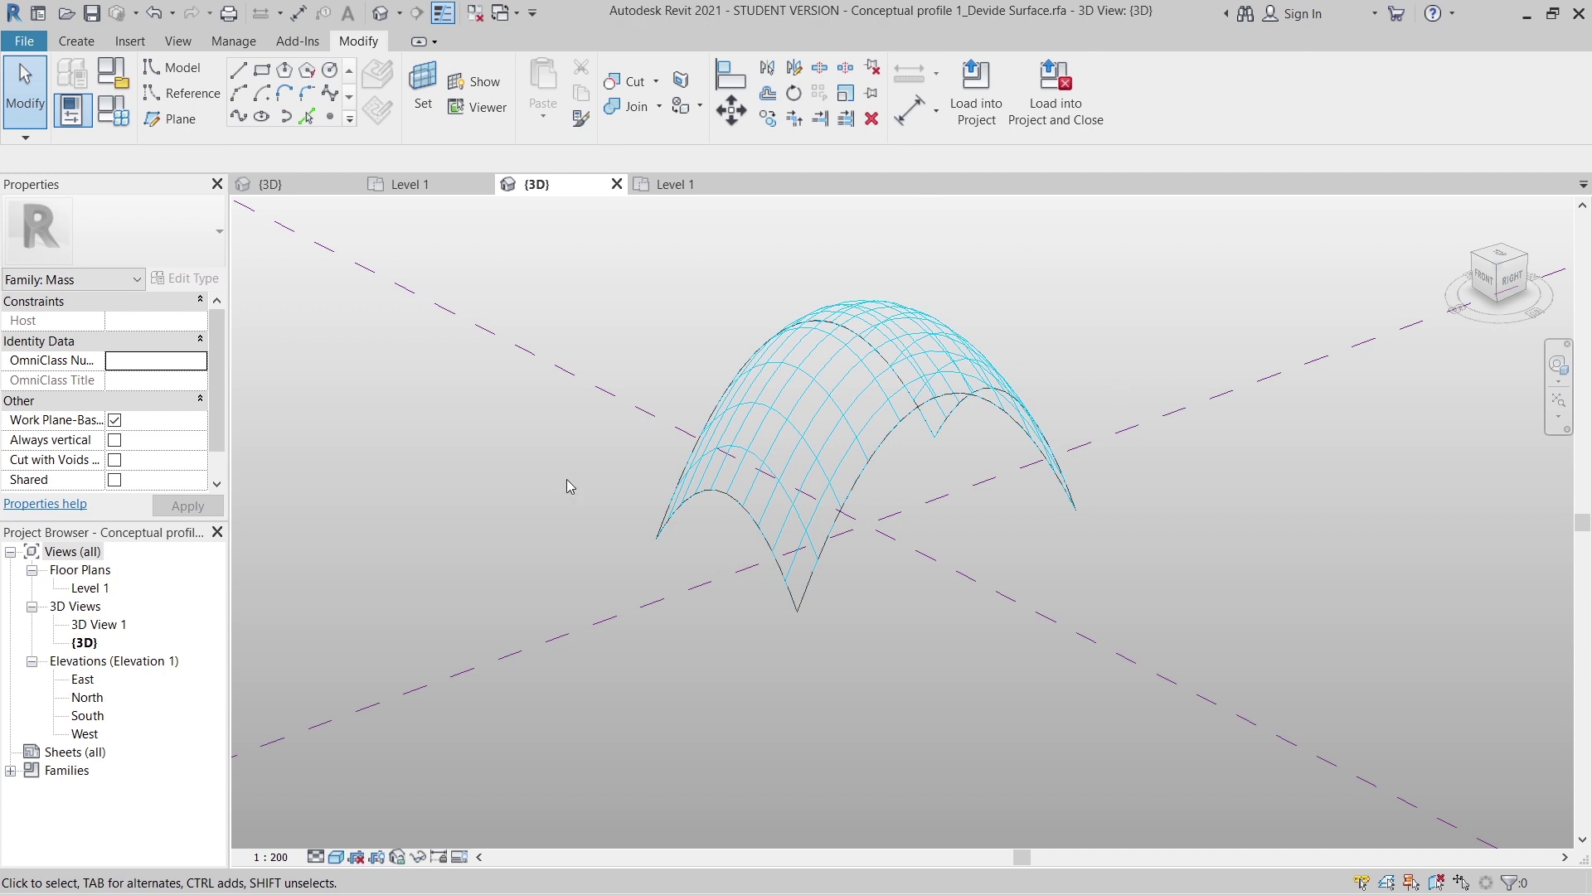
Load the divided-surface family into Project2 and place one mass on Level 1 beyond the east end of the row.
click(979, 123)
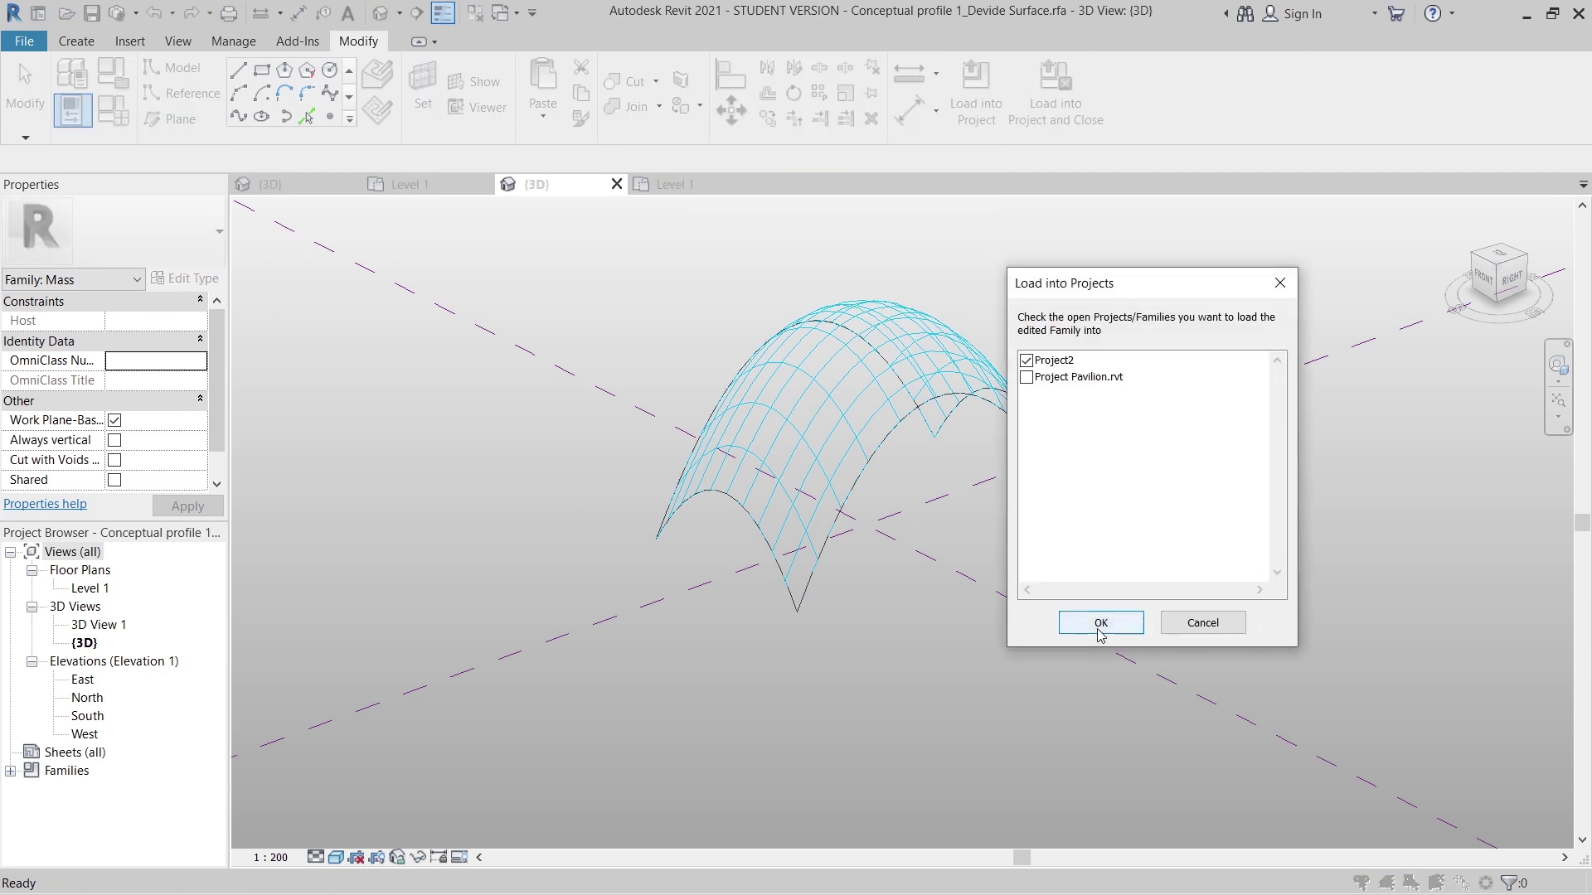
click(1102, 624)
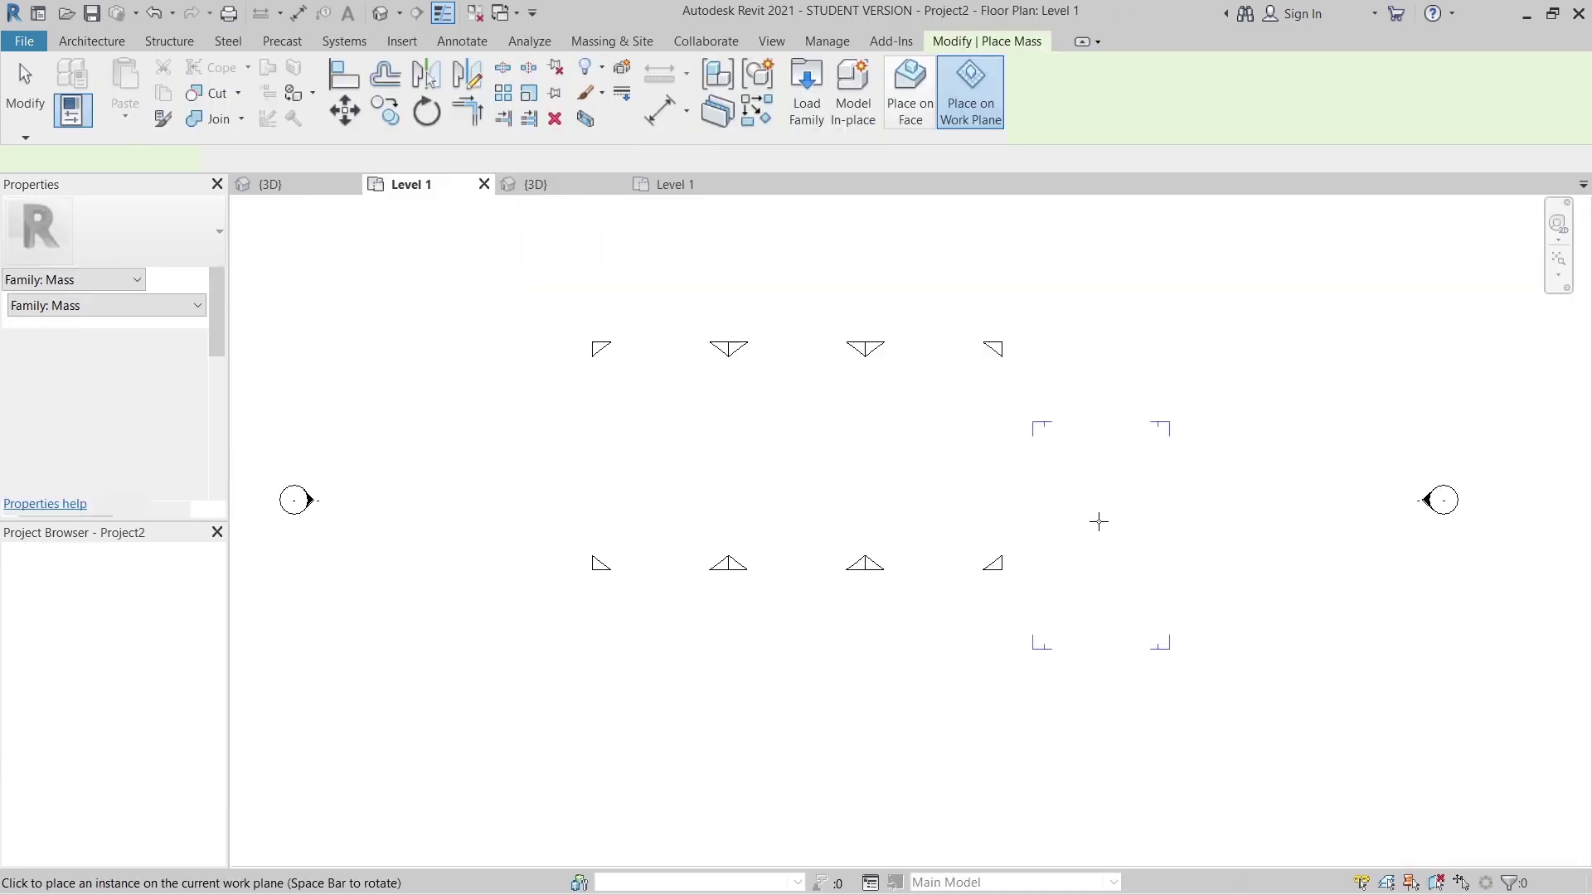
click(1114, 459)
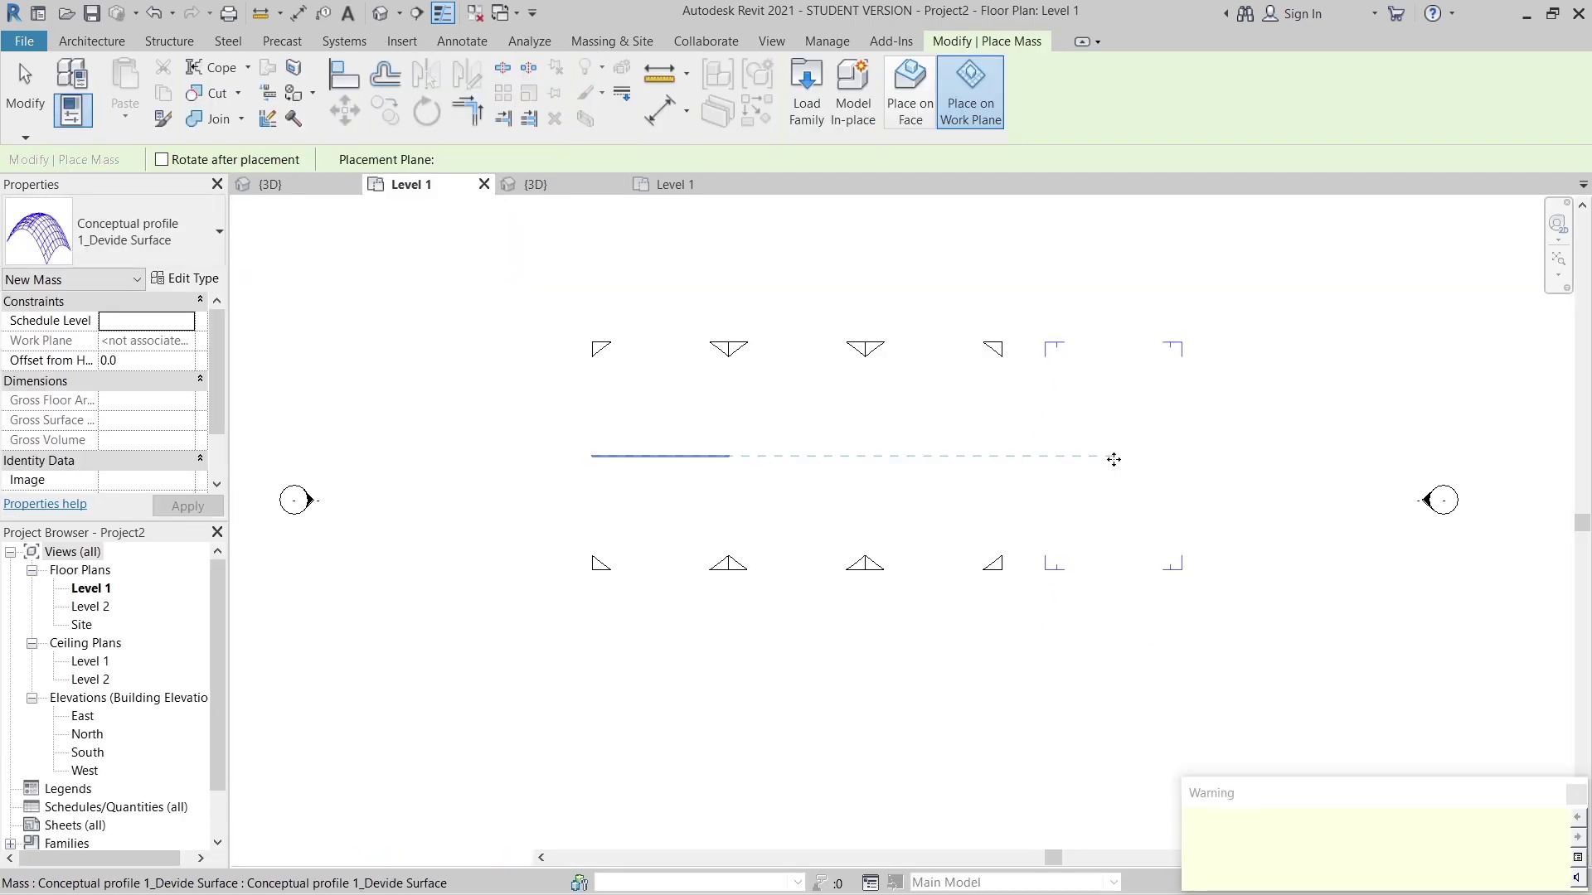
key(Escape)
Align the divided-surface mass flush with the third plain mass, matching their adjoining side edges and their upper edges.
scroll(1086, 365, up, 5)
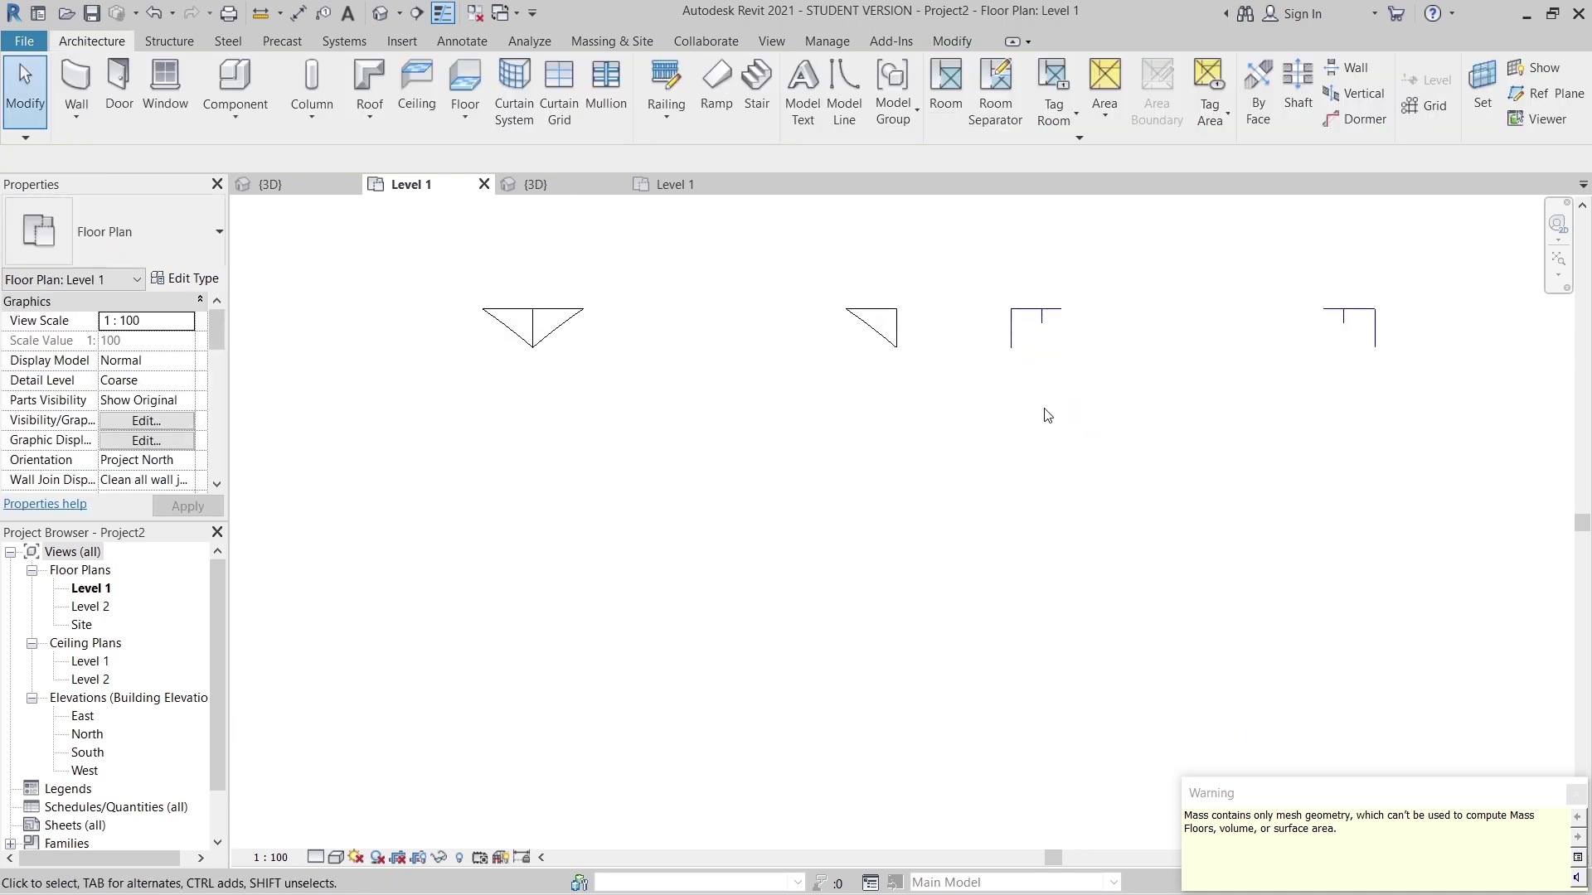
scroll(1093, 386, up, 1)
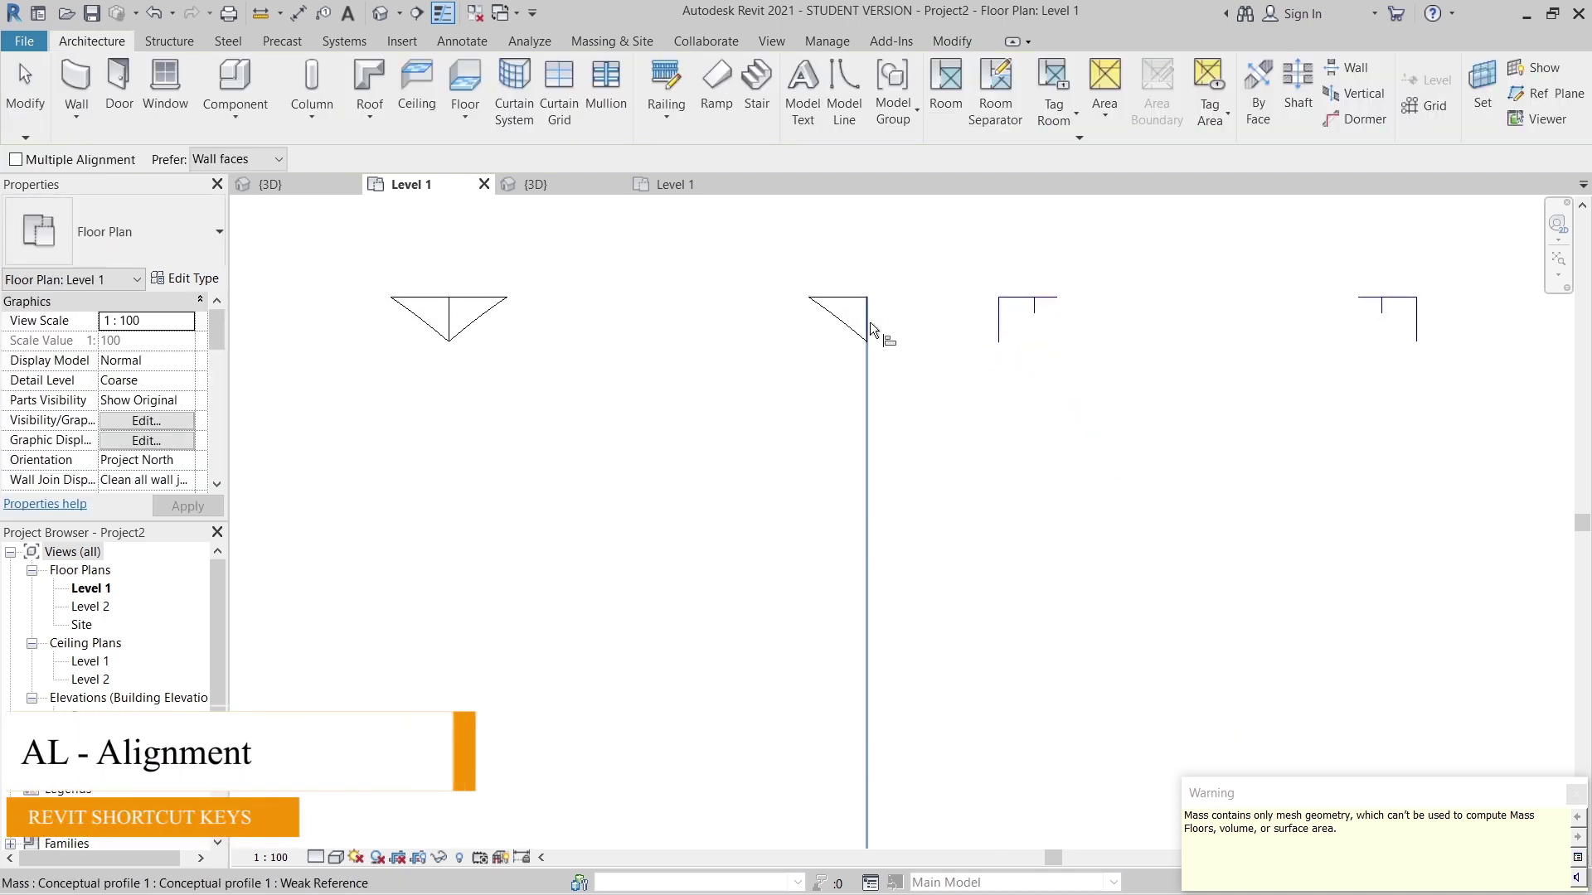
click(896, 330)
click(997, 322)
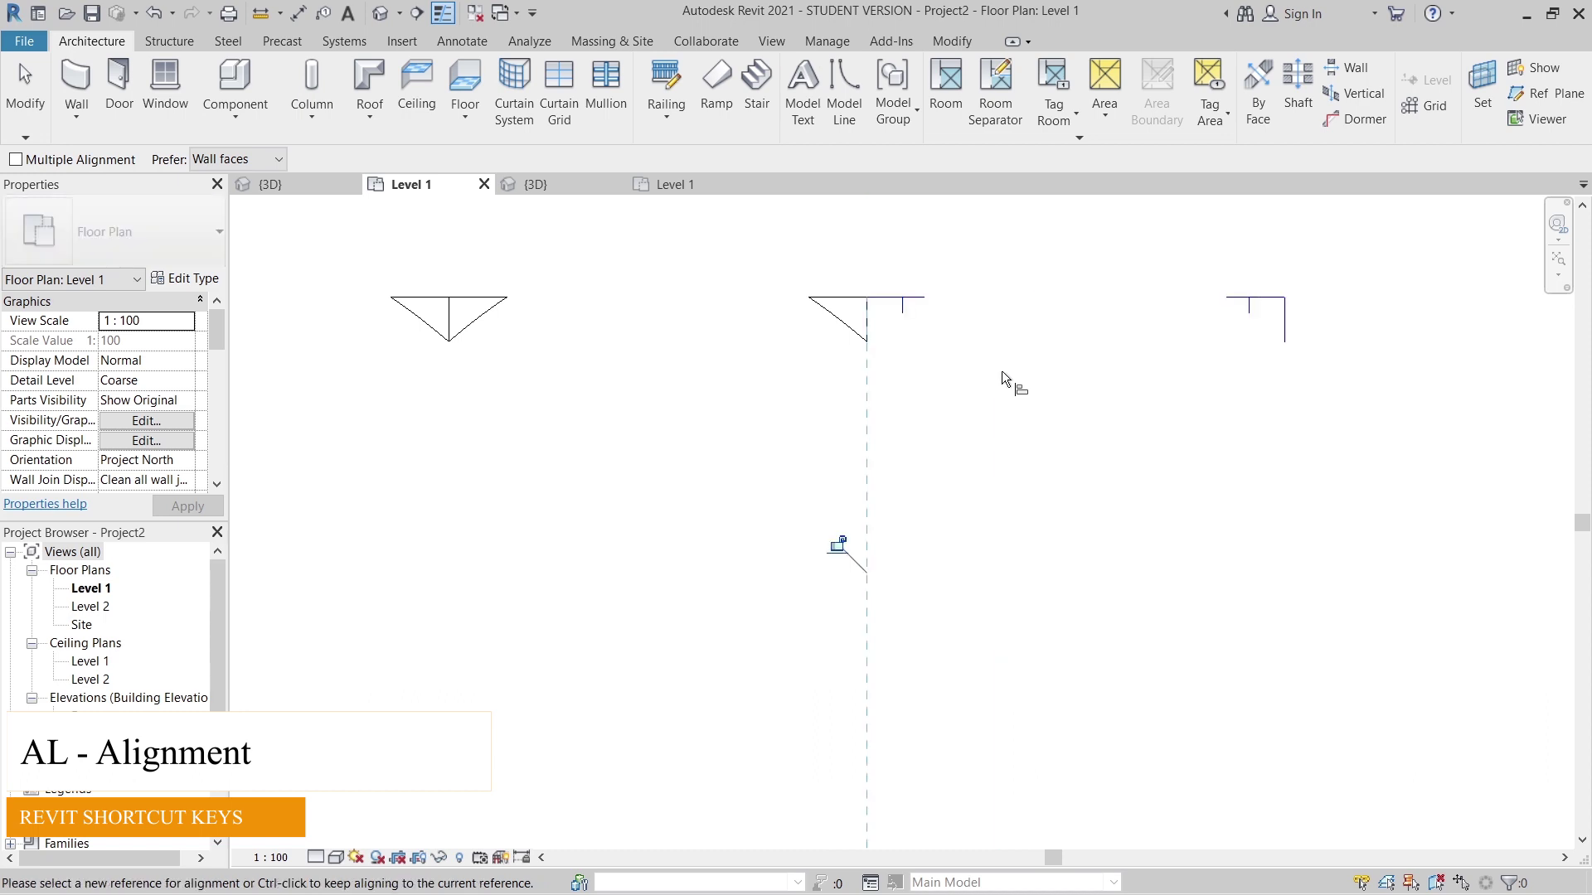
click(899, 289)
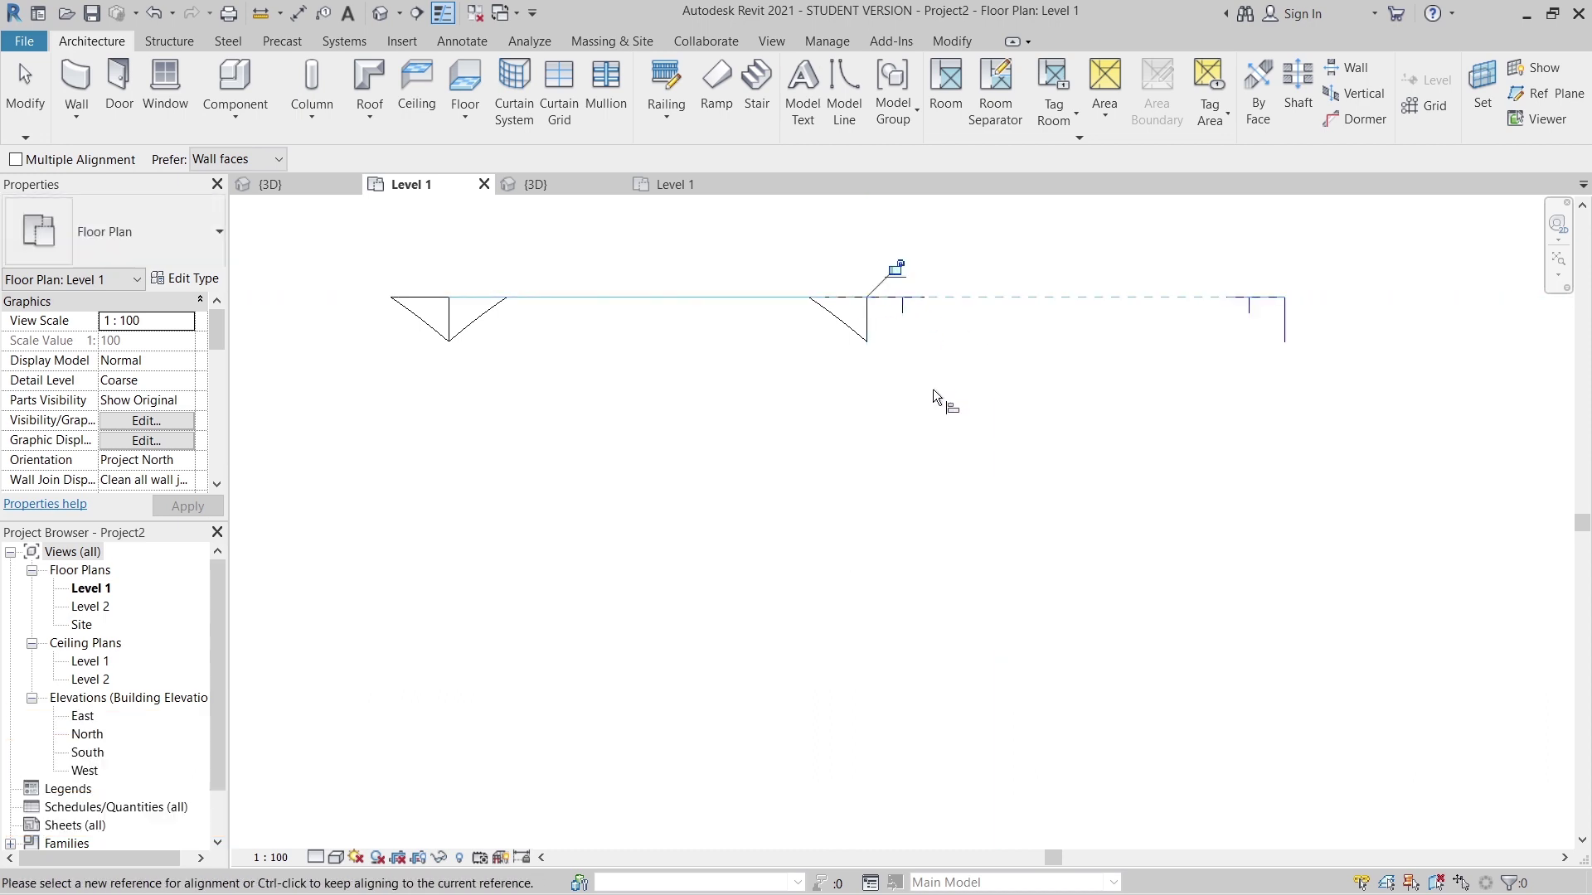
key(Escape)
key(Escape)
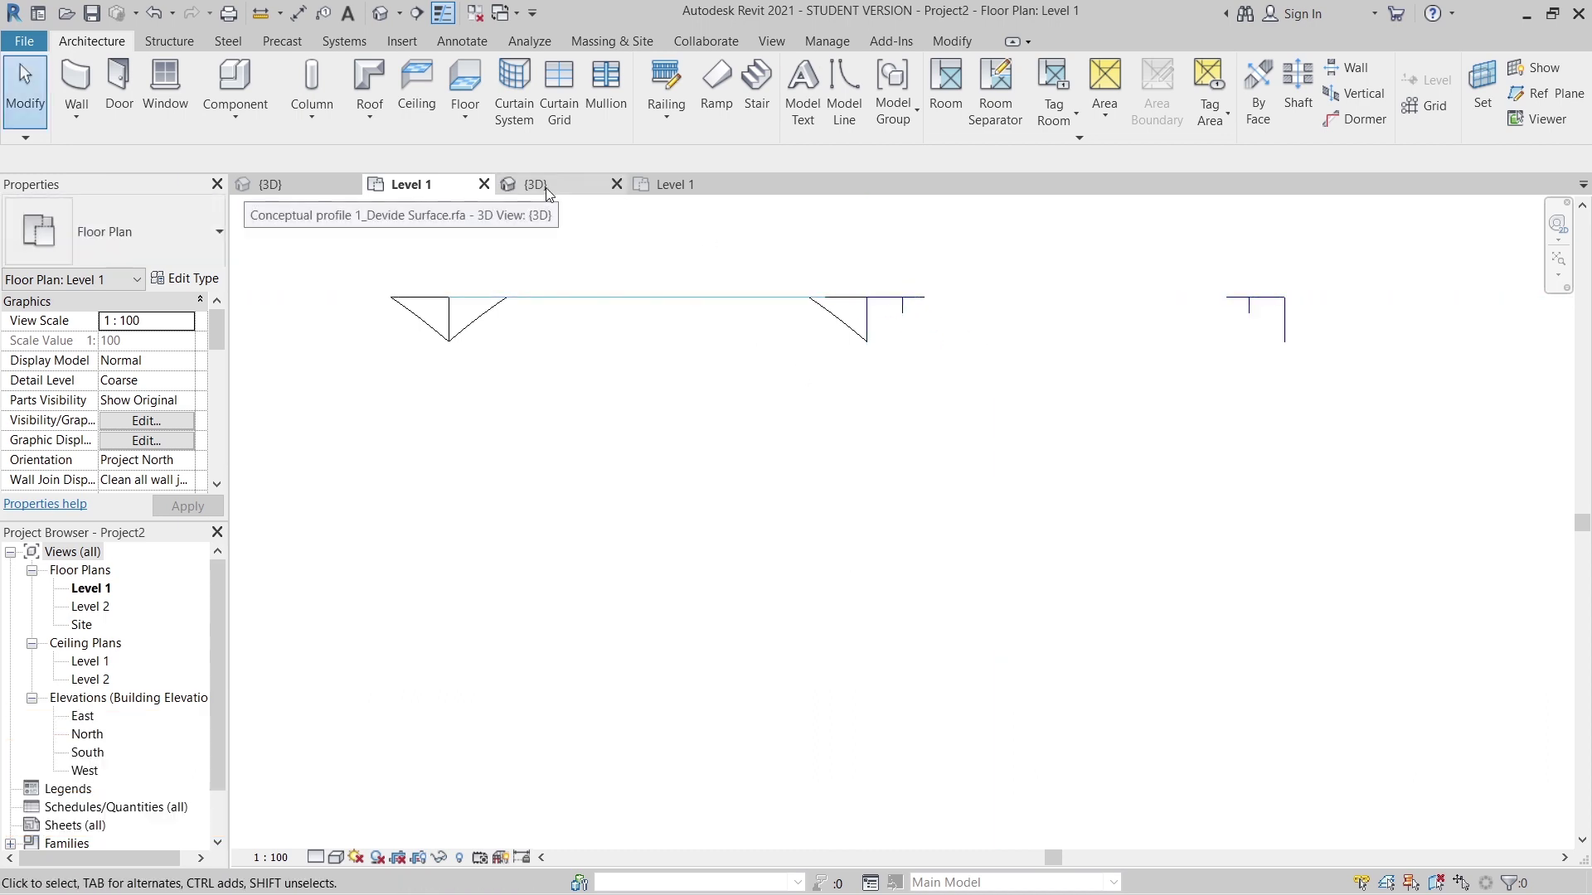
Close the 3D and Level 1 views of the Conceptual profile 1_Devide Surface family.
click(302, 185)
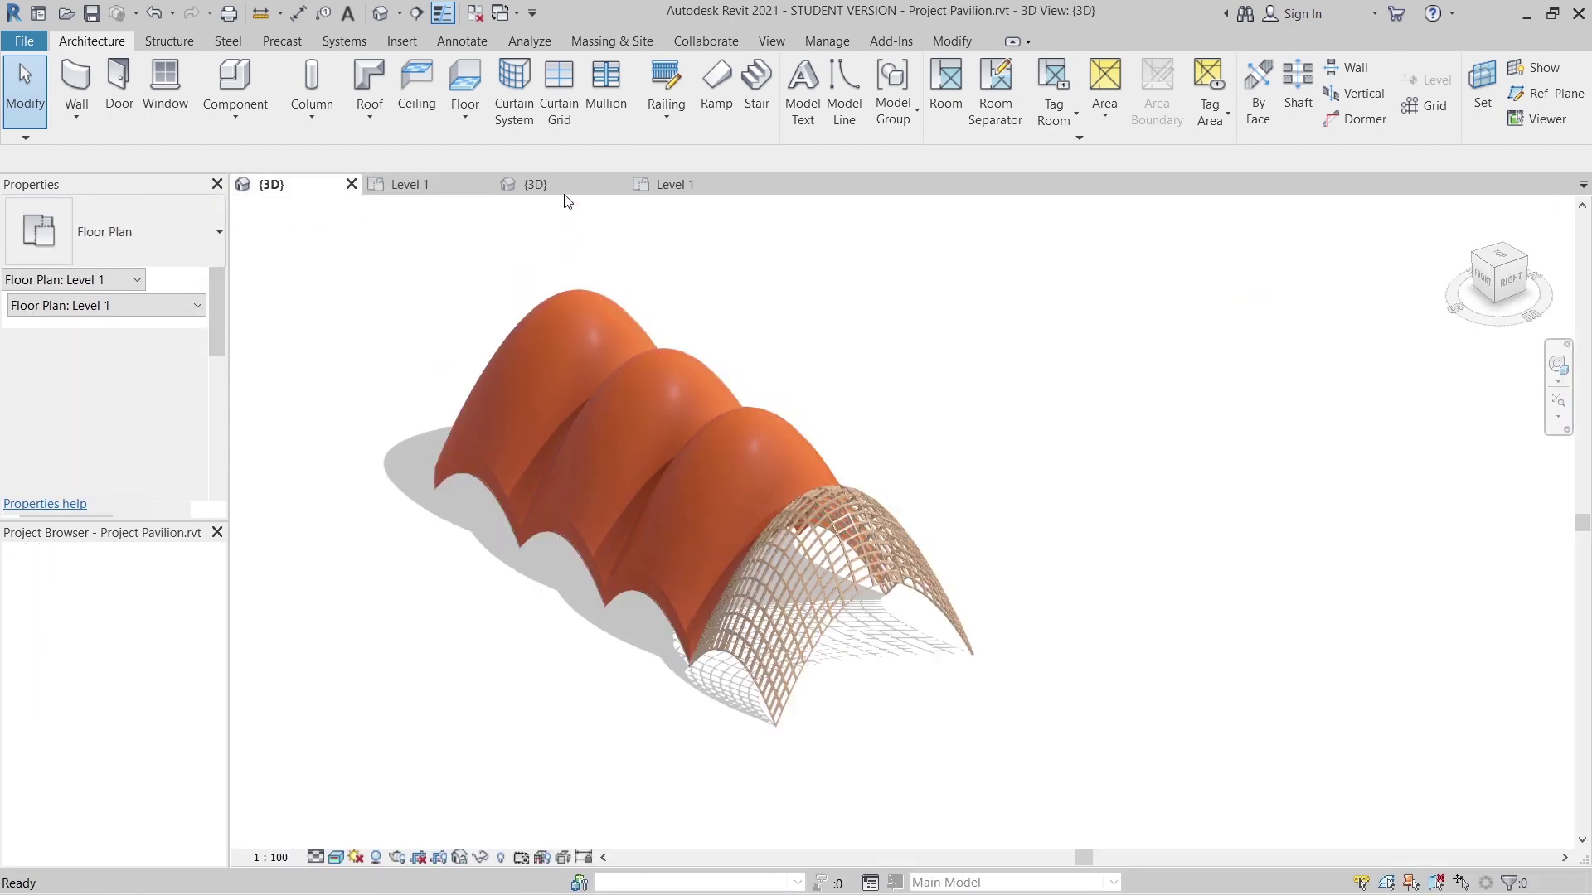
click(536, 184)
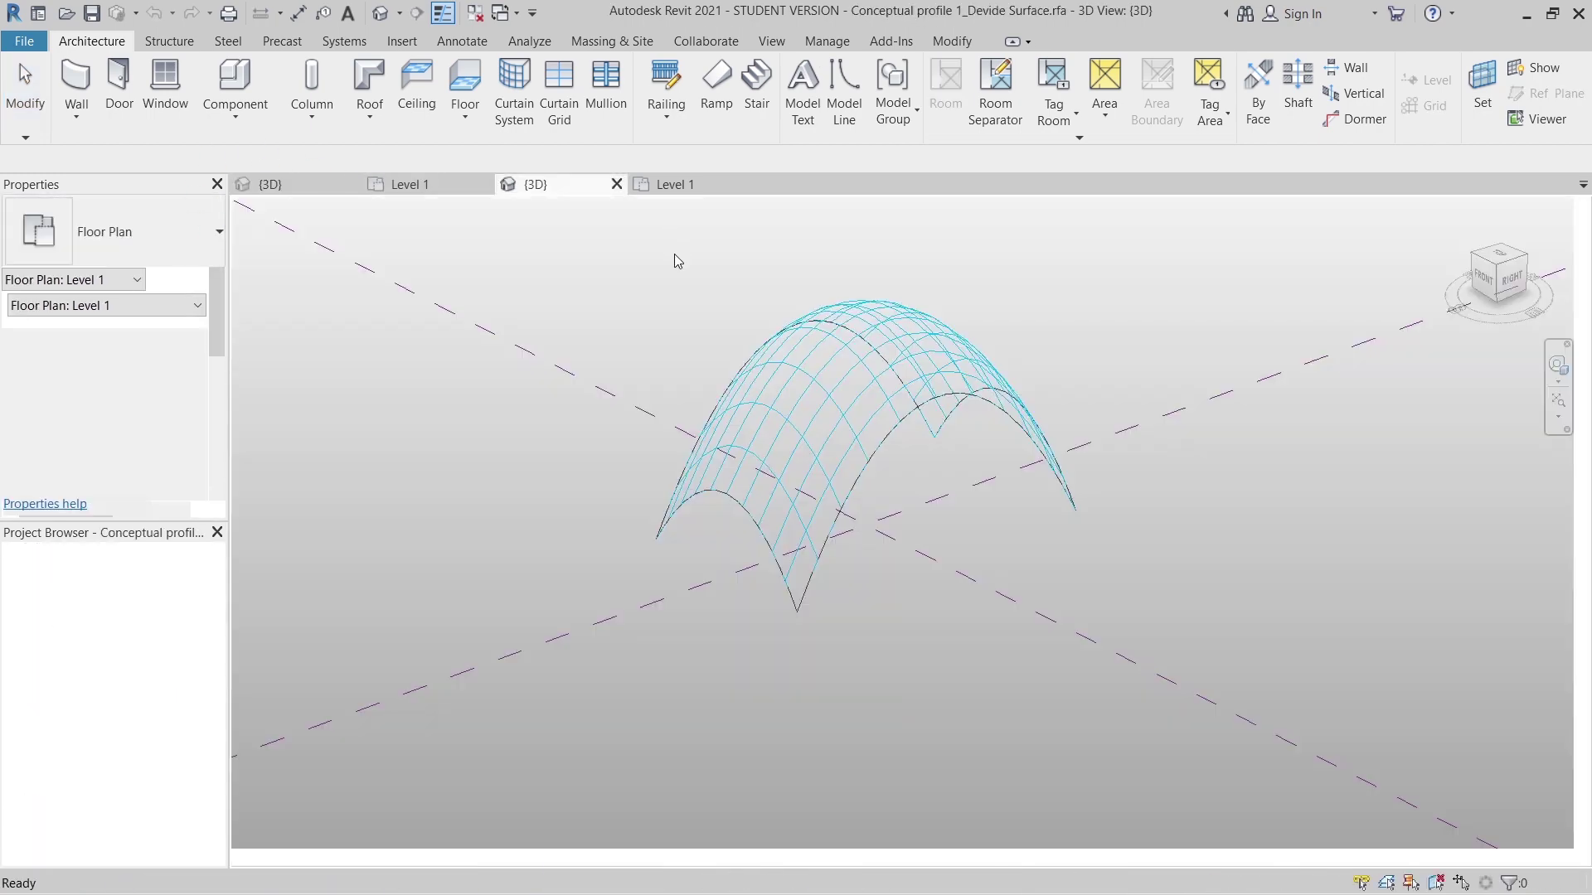
key(ctrl+F4)
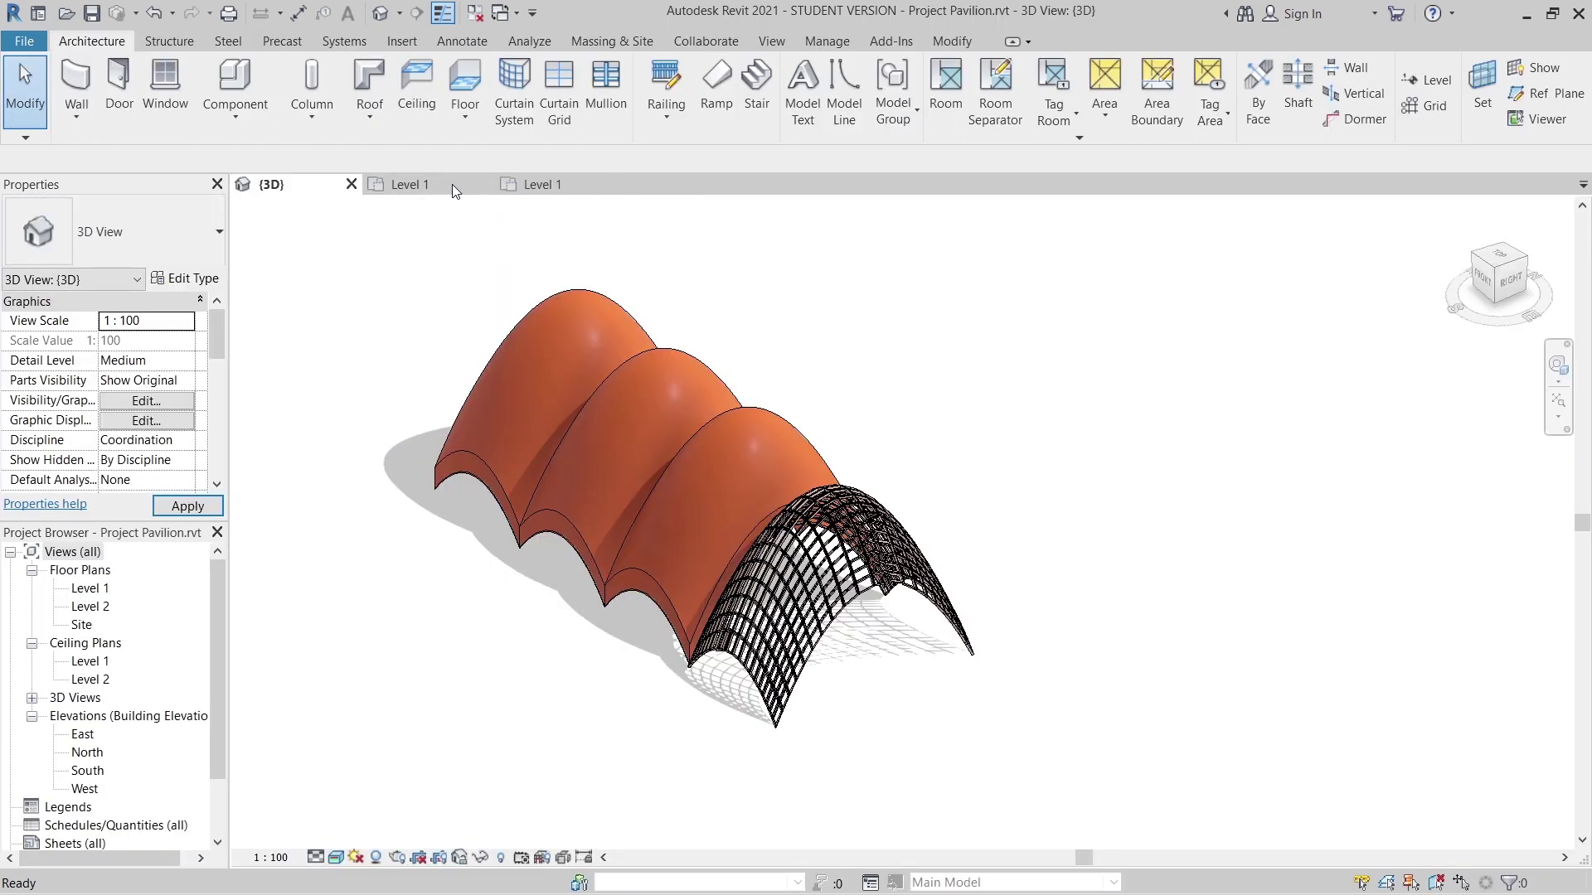
click(412, 186)
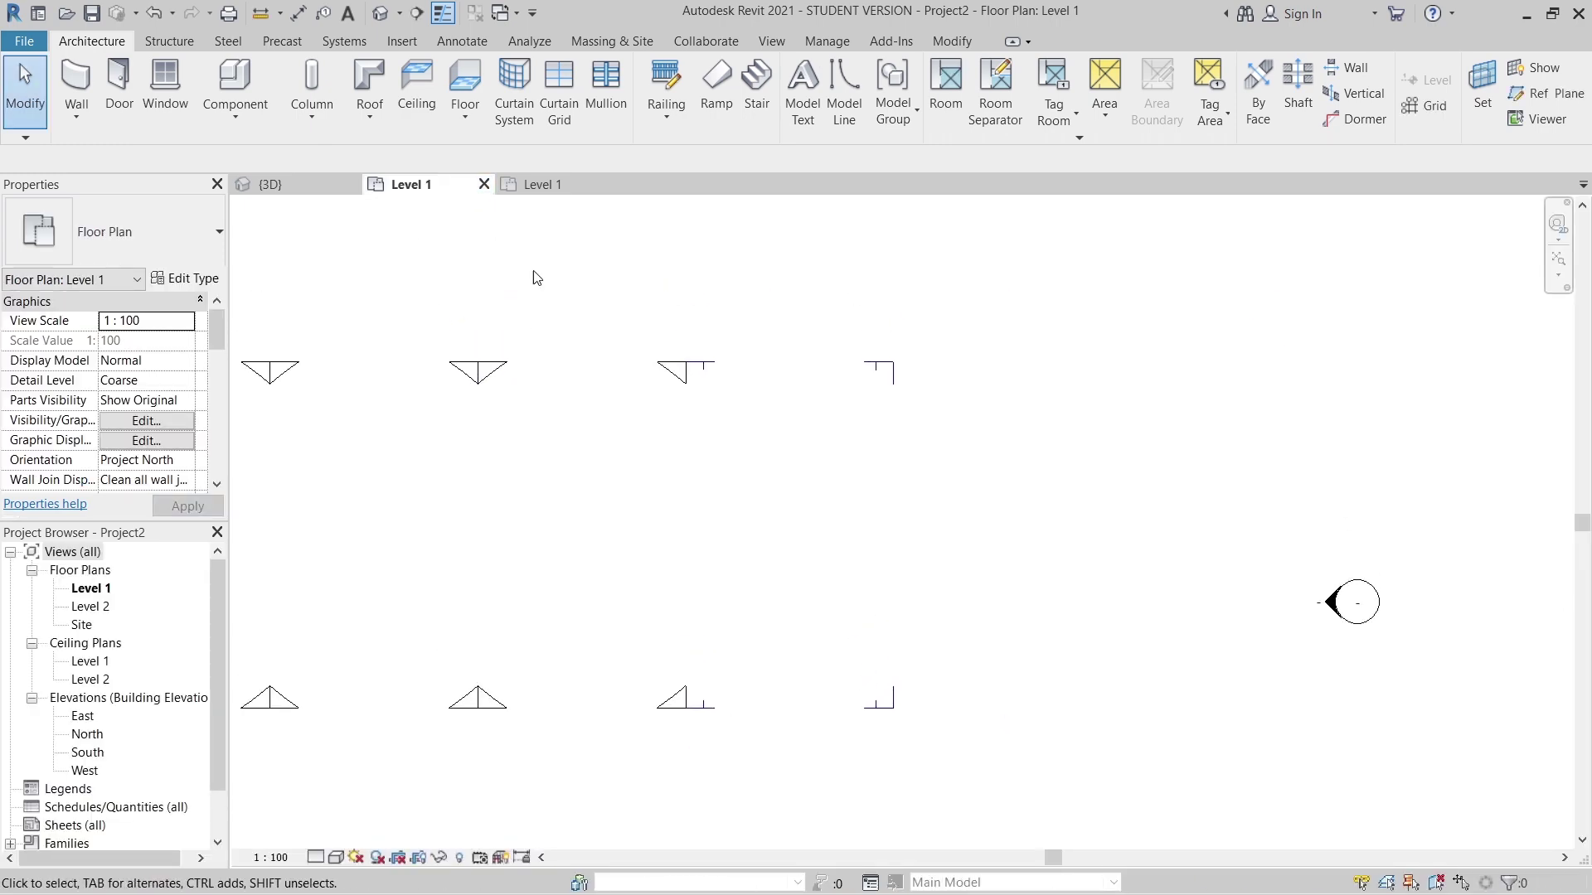
click(535, 184)
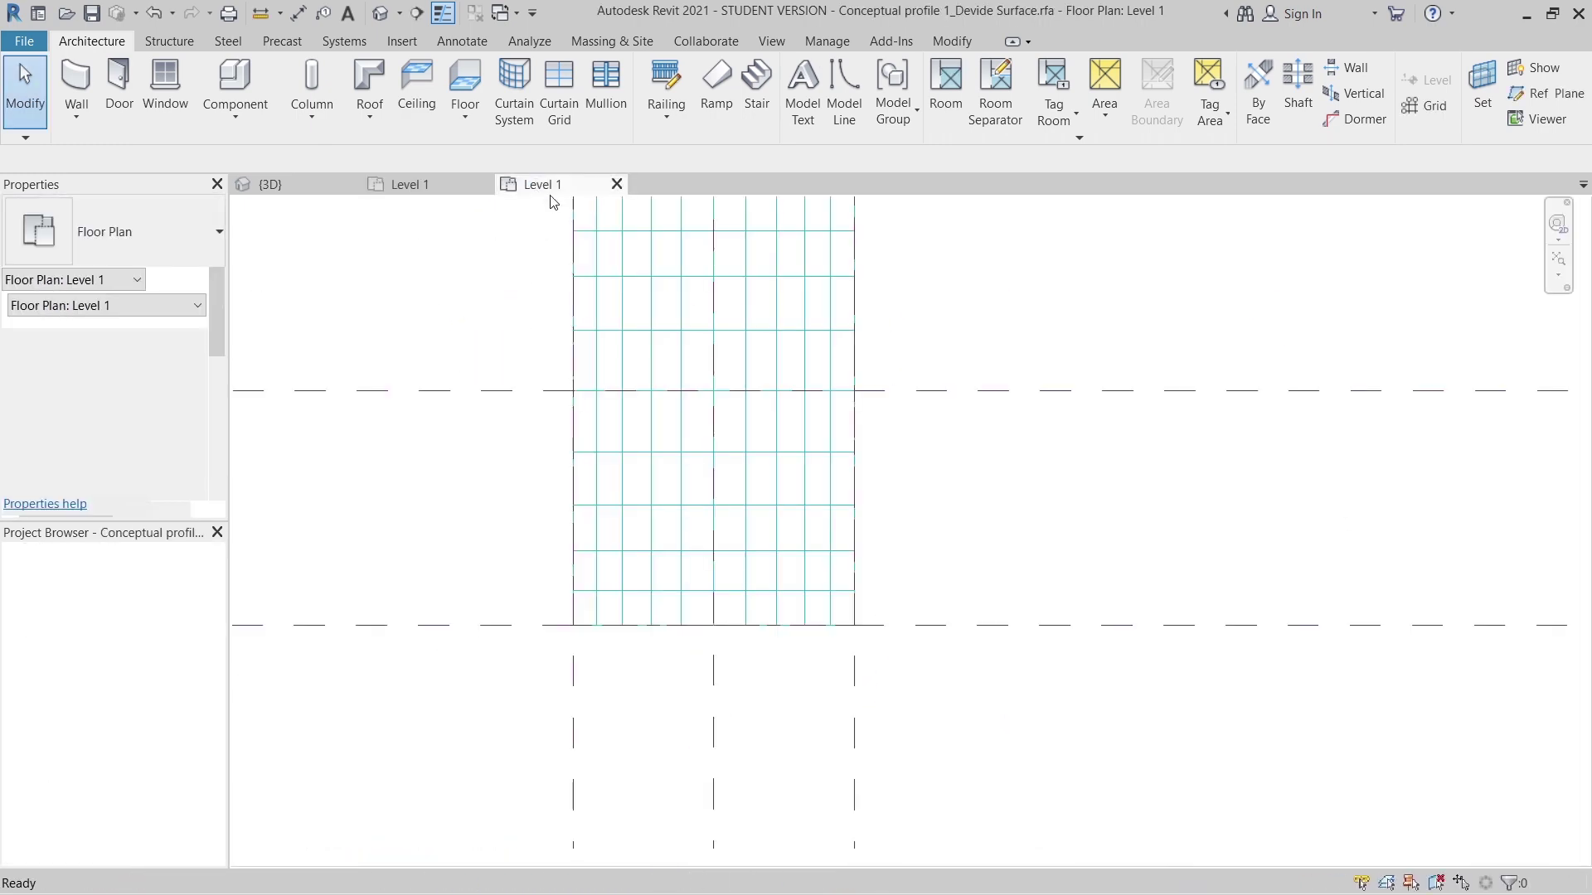
scroll(540, 274, down, 3)
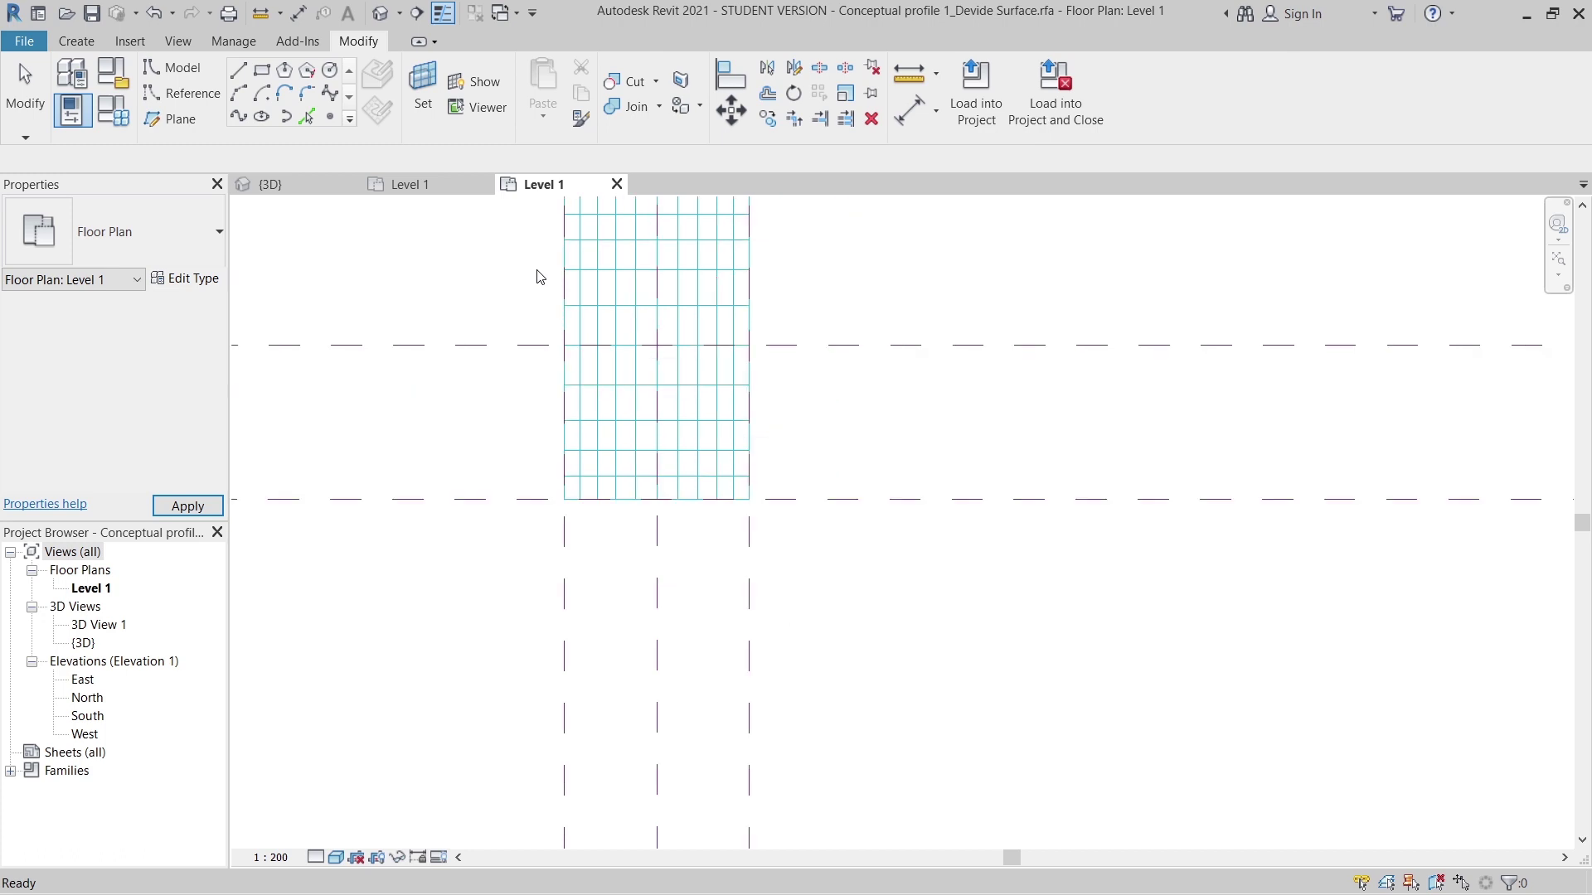
click(617, 184)
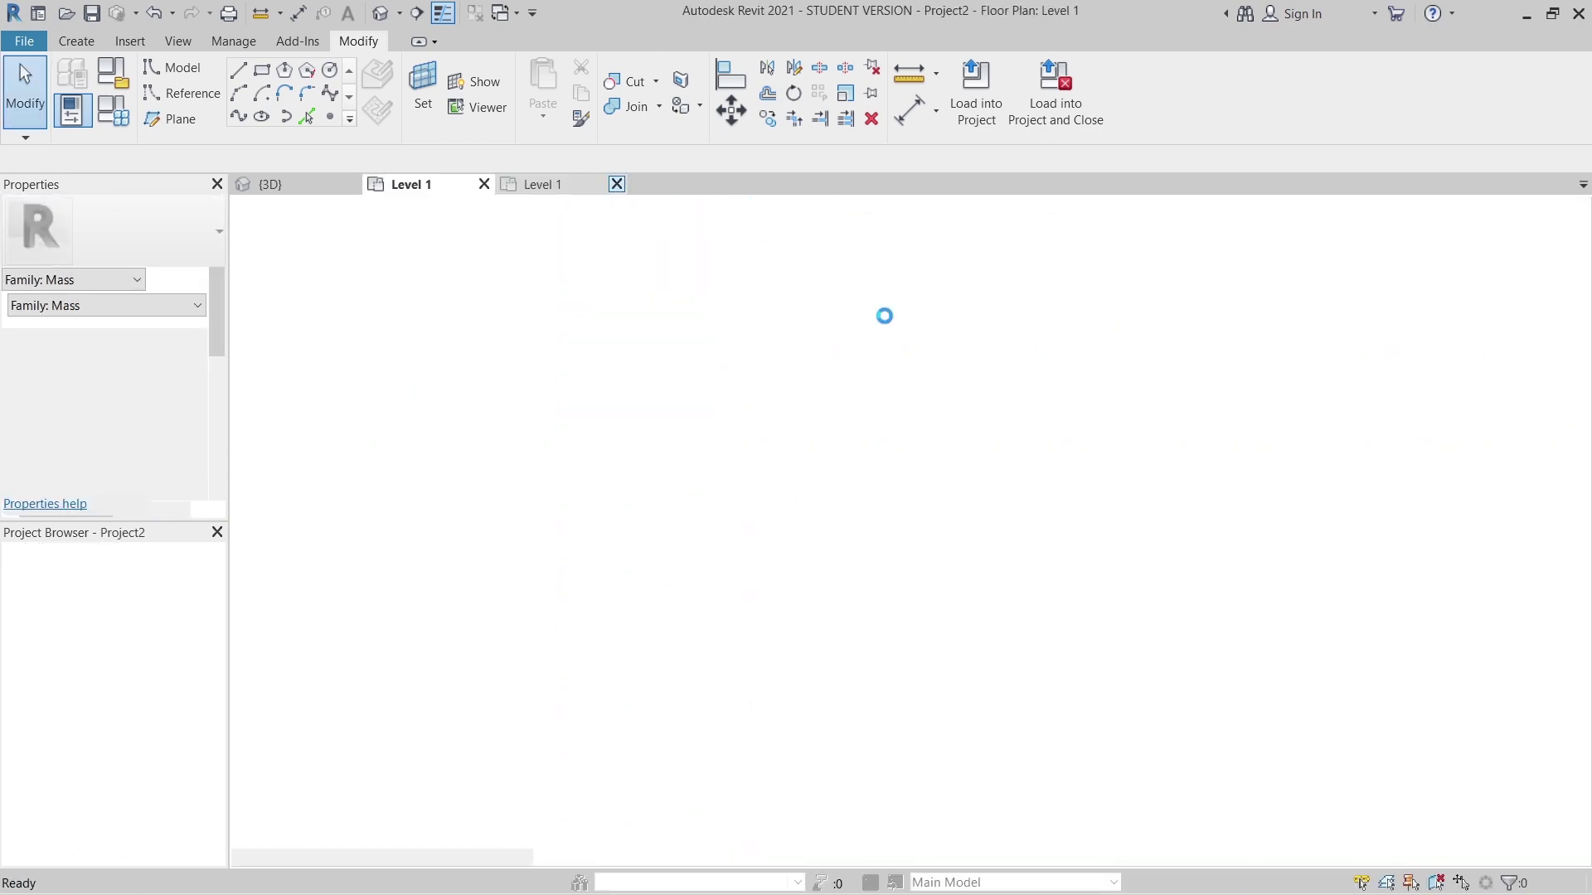
In Project2's default 3D view, create a Generic - 400mm roof by face on the plain vault farthest from the divided one, referenced to Level 2.
click(381, 13)
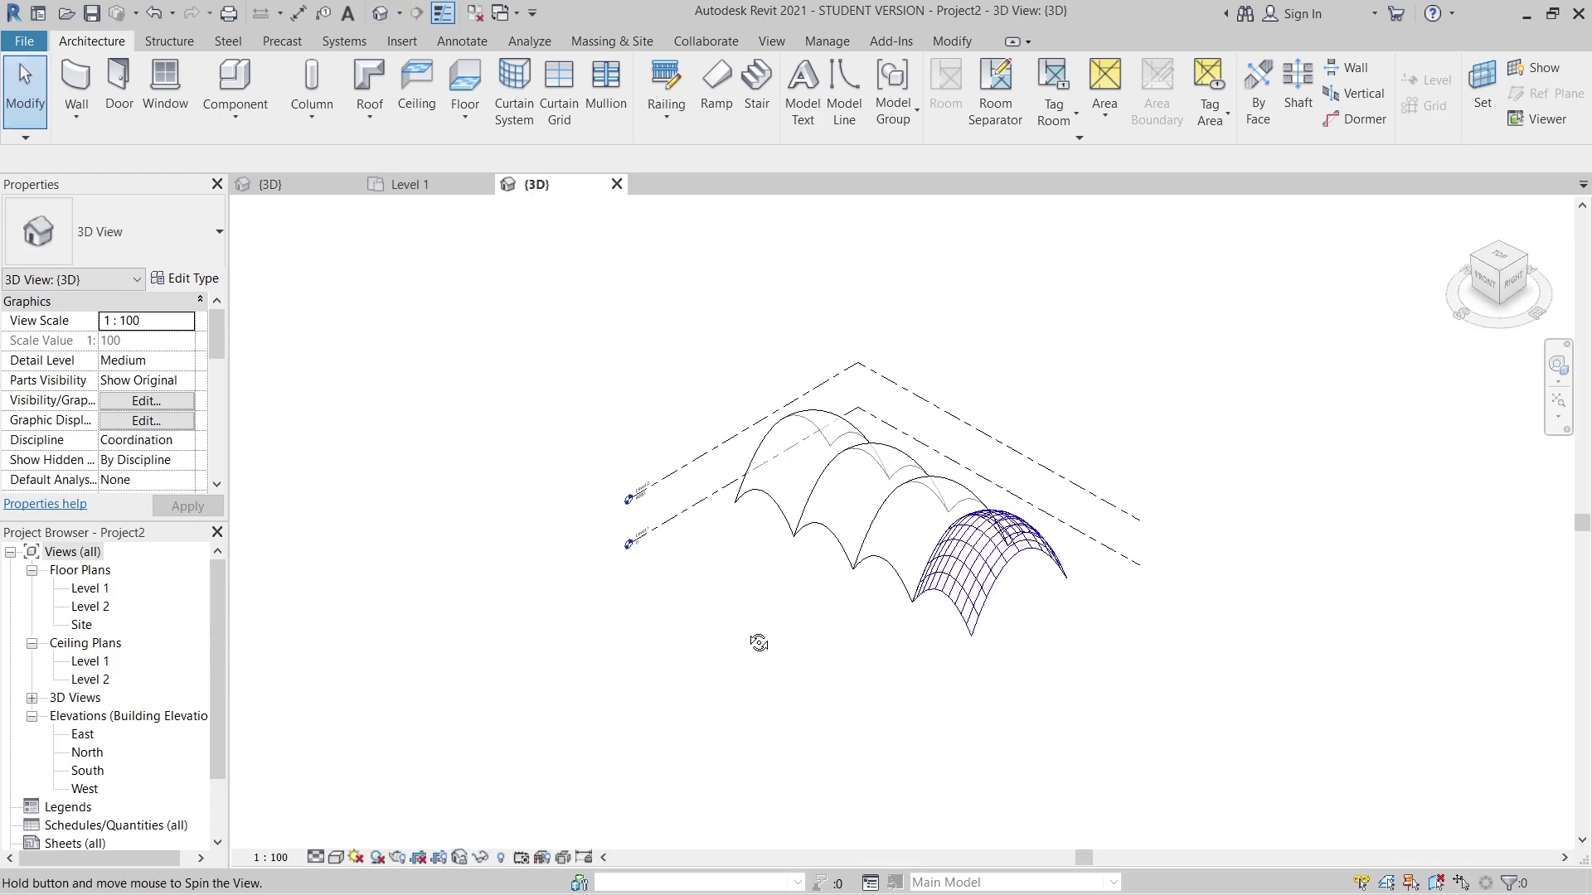
shift+middle_drag(759, 644, 729, 550)
middle_drag(796, 605, 728, 641)
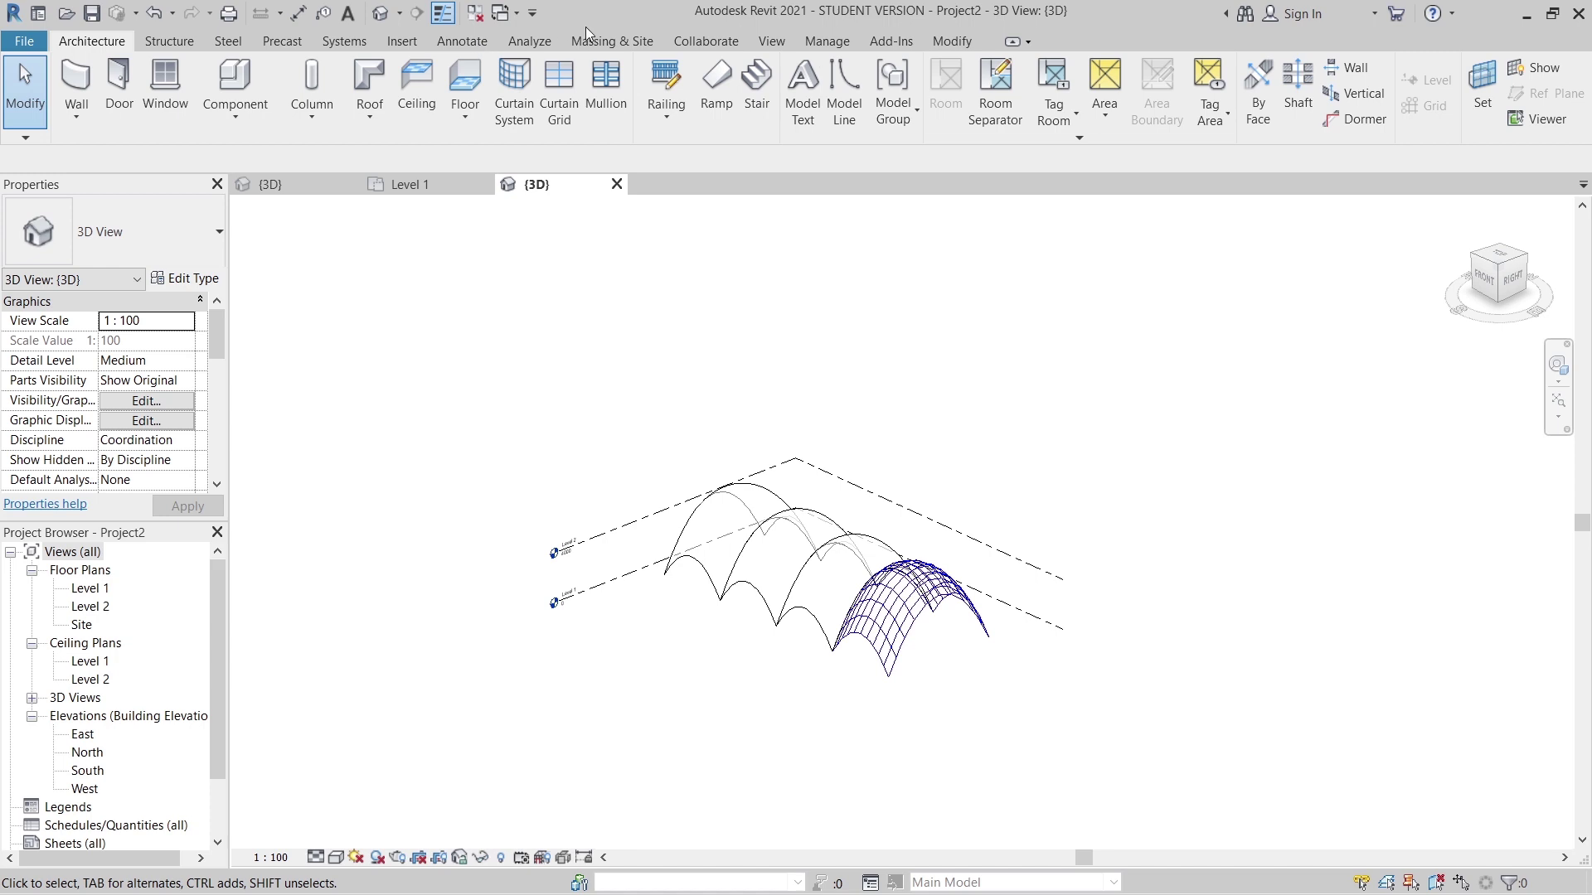
click(624, 40)
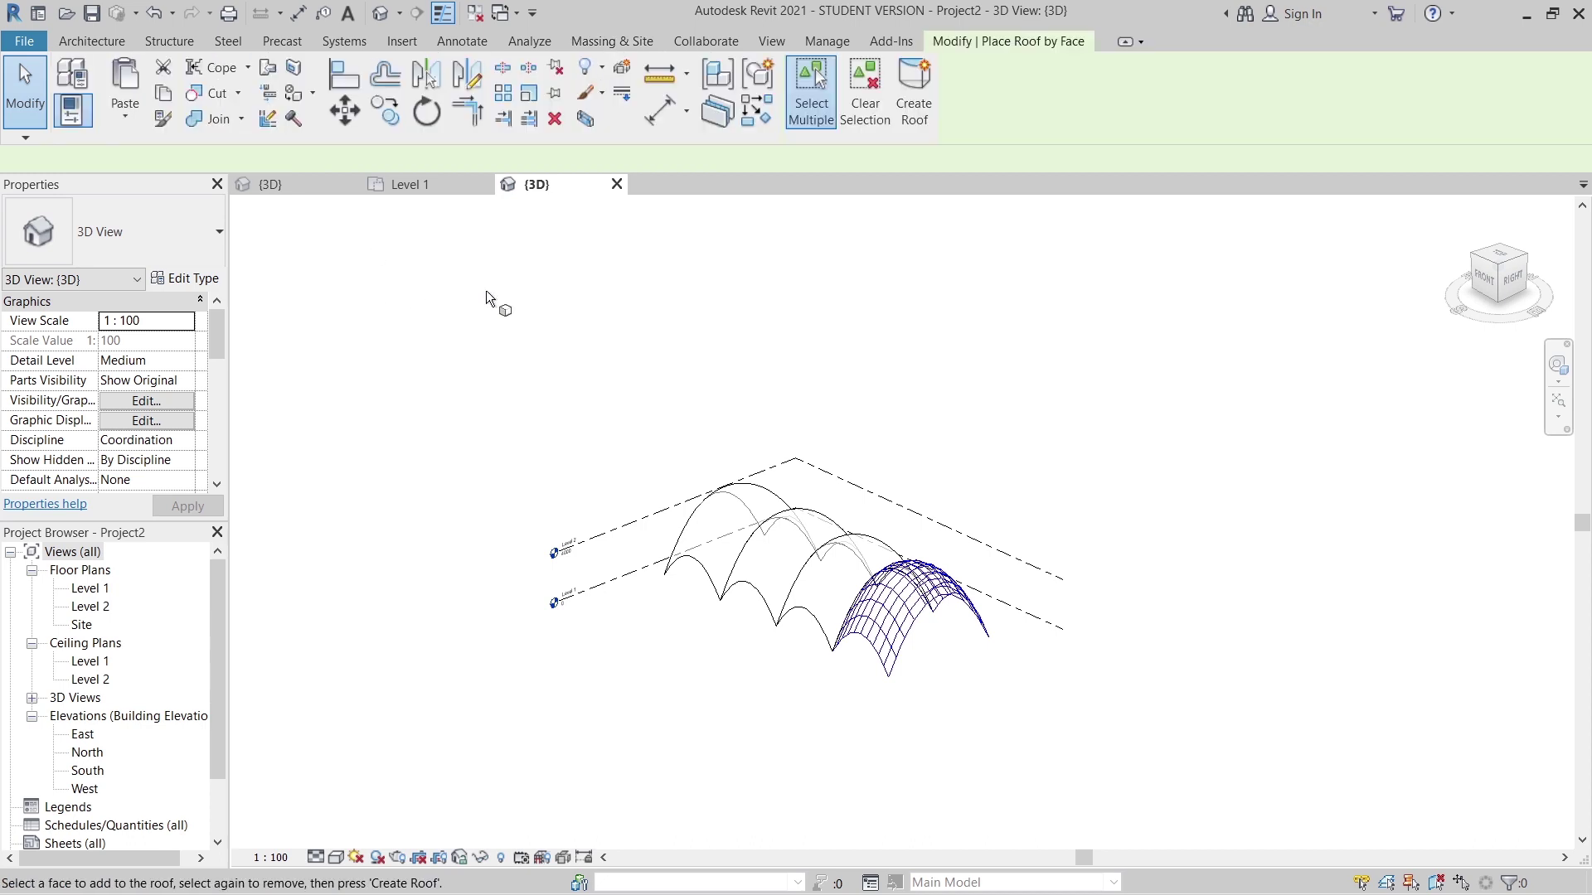
click(756, 505)
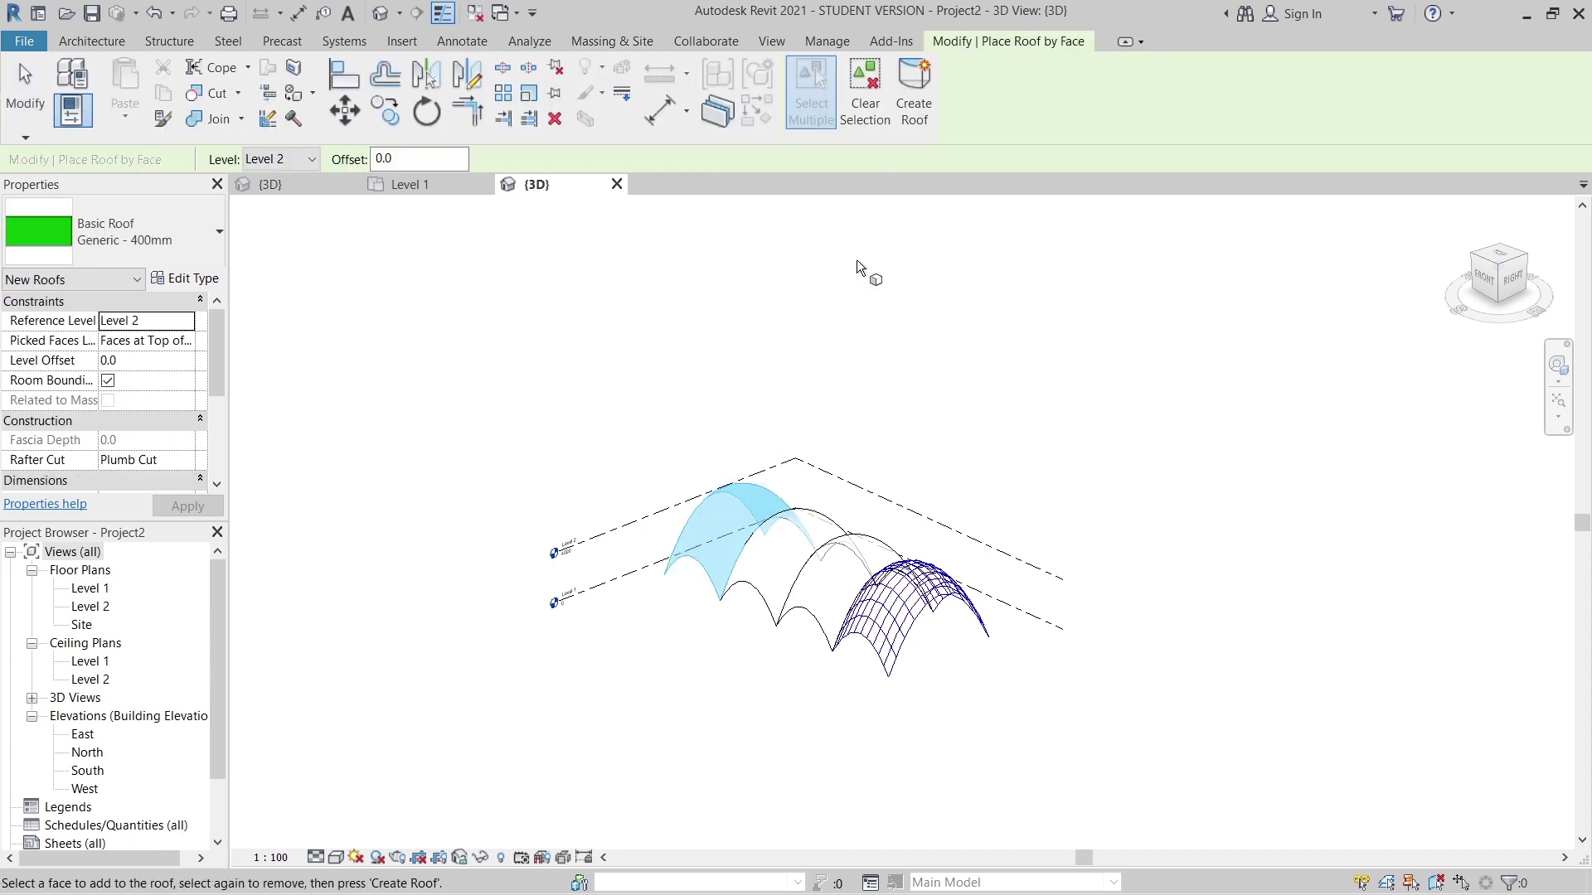
click(912, 116)
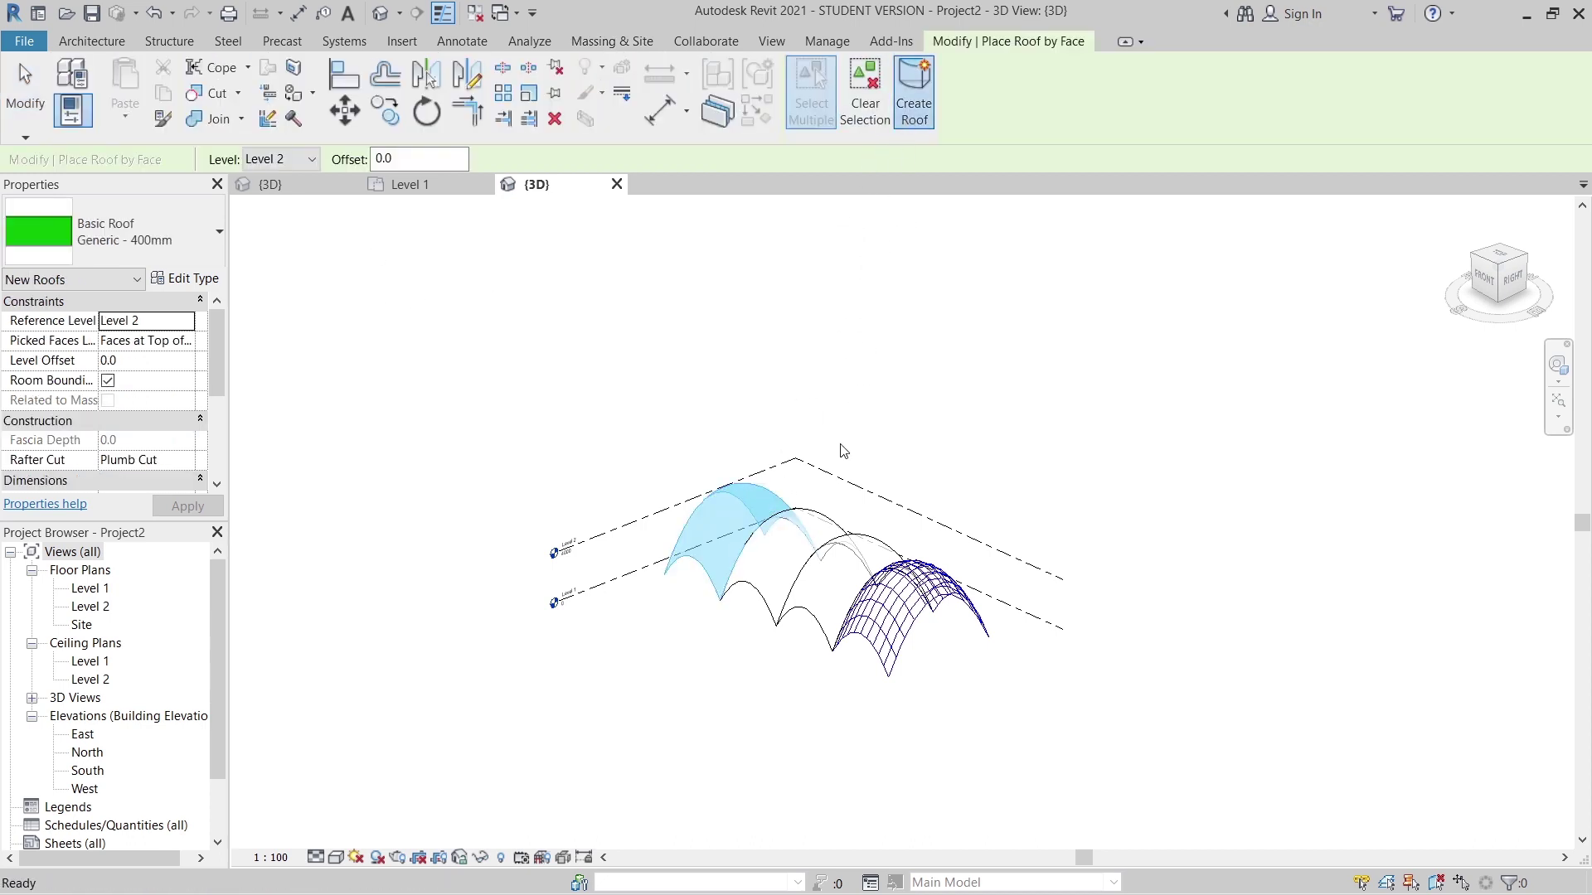
Create Generic - 400mm roofs by face on the remaining two plain vaults, referenced to Level 2.
click(820, 521)
click(921, 104)
click(829, 542)
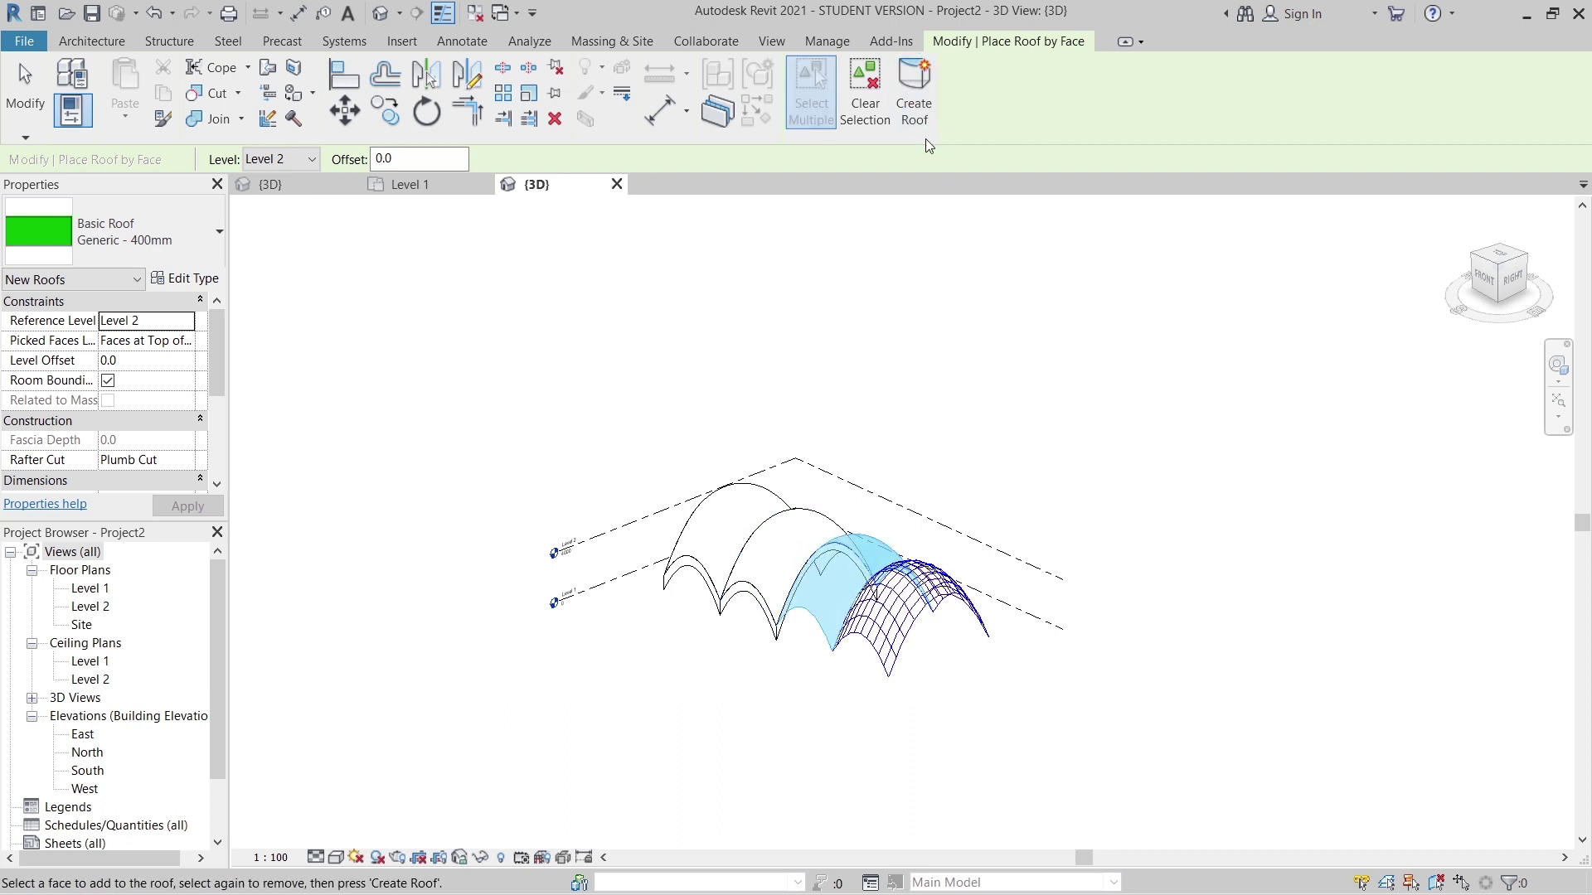
key(Escape)
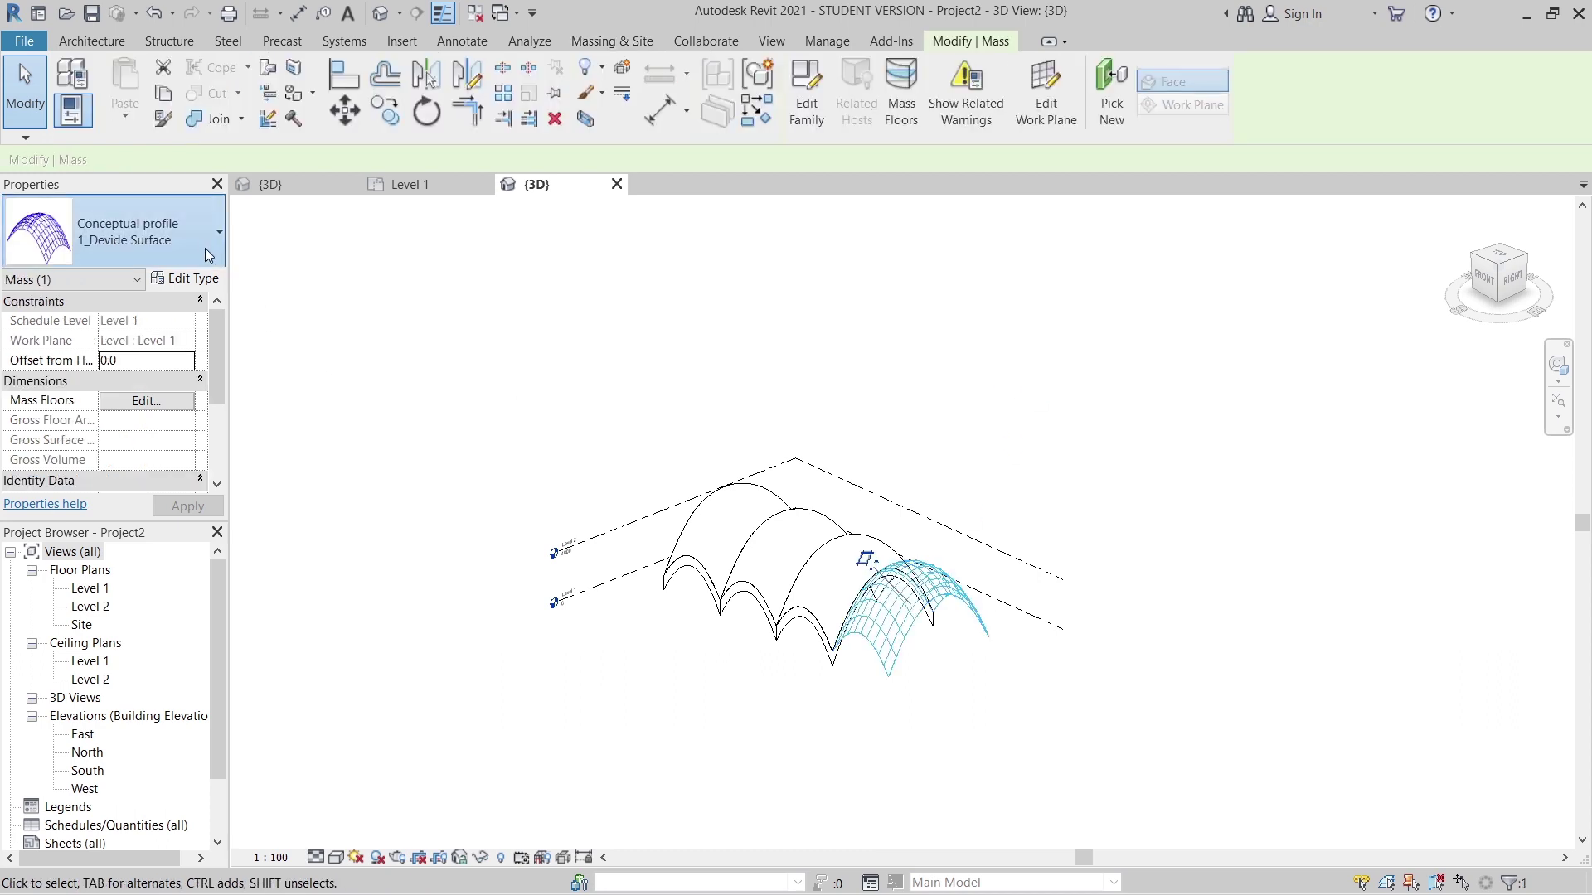
Open the divided-surface vault's mass family for editing and check the type of its divided surface in 3D View 1.
click(205, 247)
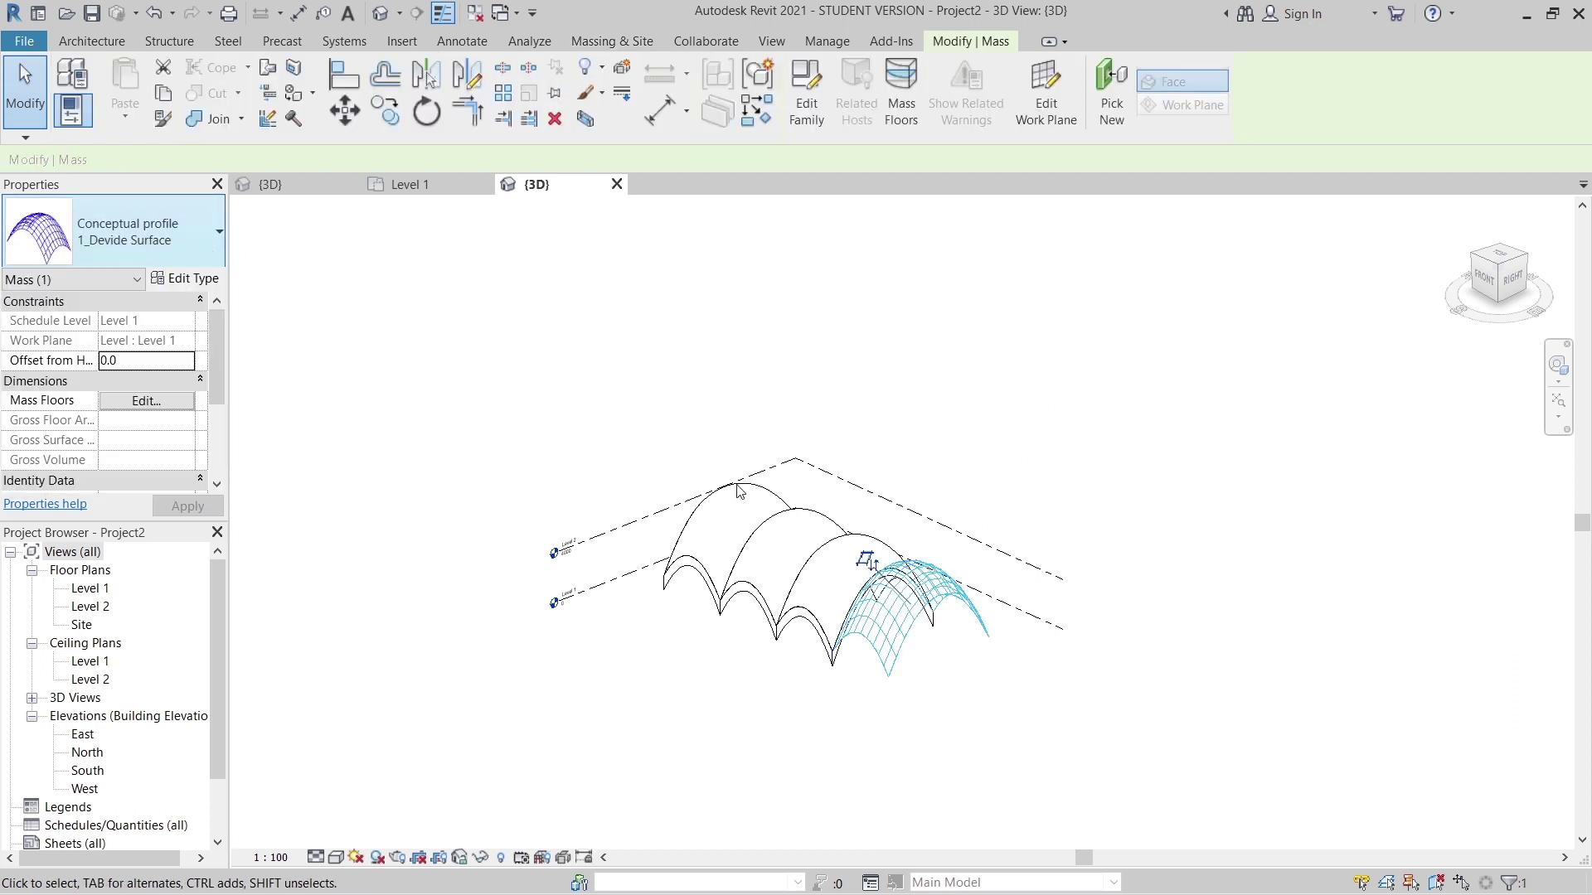
scroll(895, 605, up, 3)
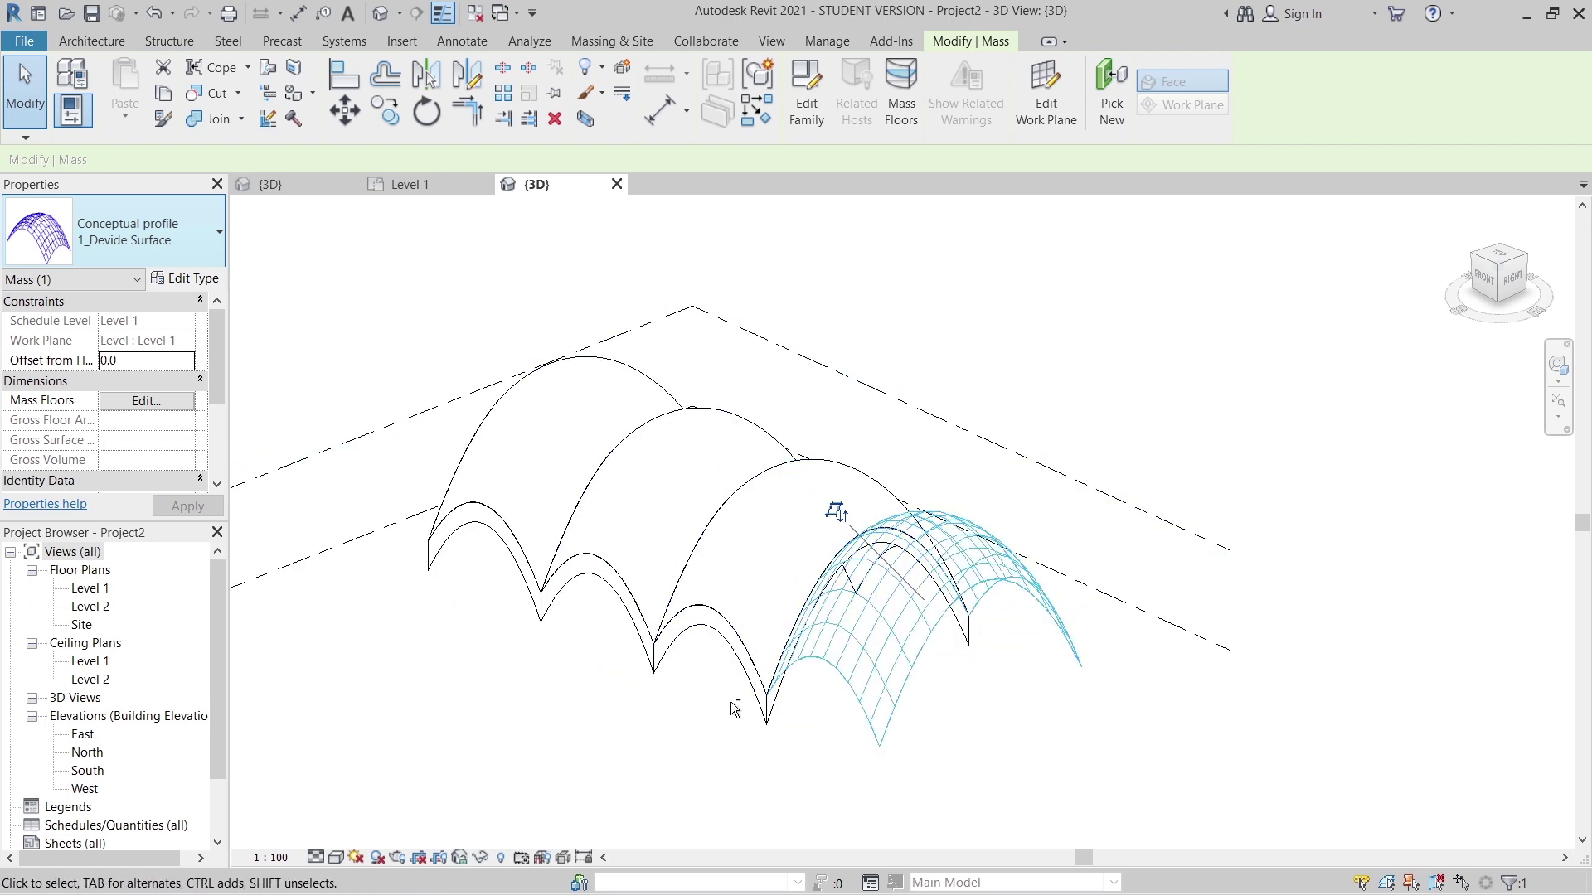
shift+middle_drag(733, 708, 854, 531)
scroll(933, 491, up, 2)
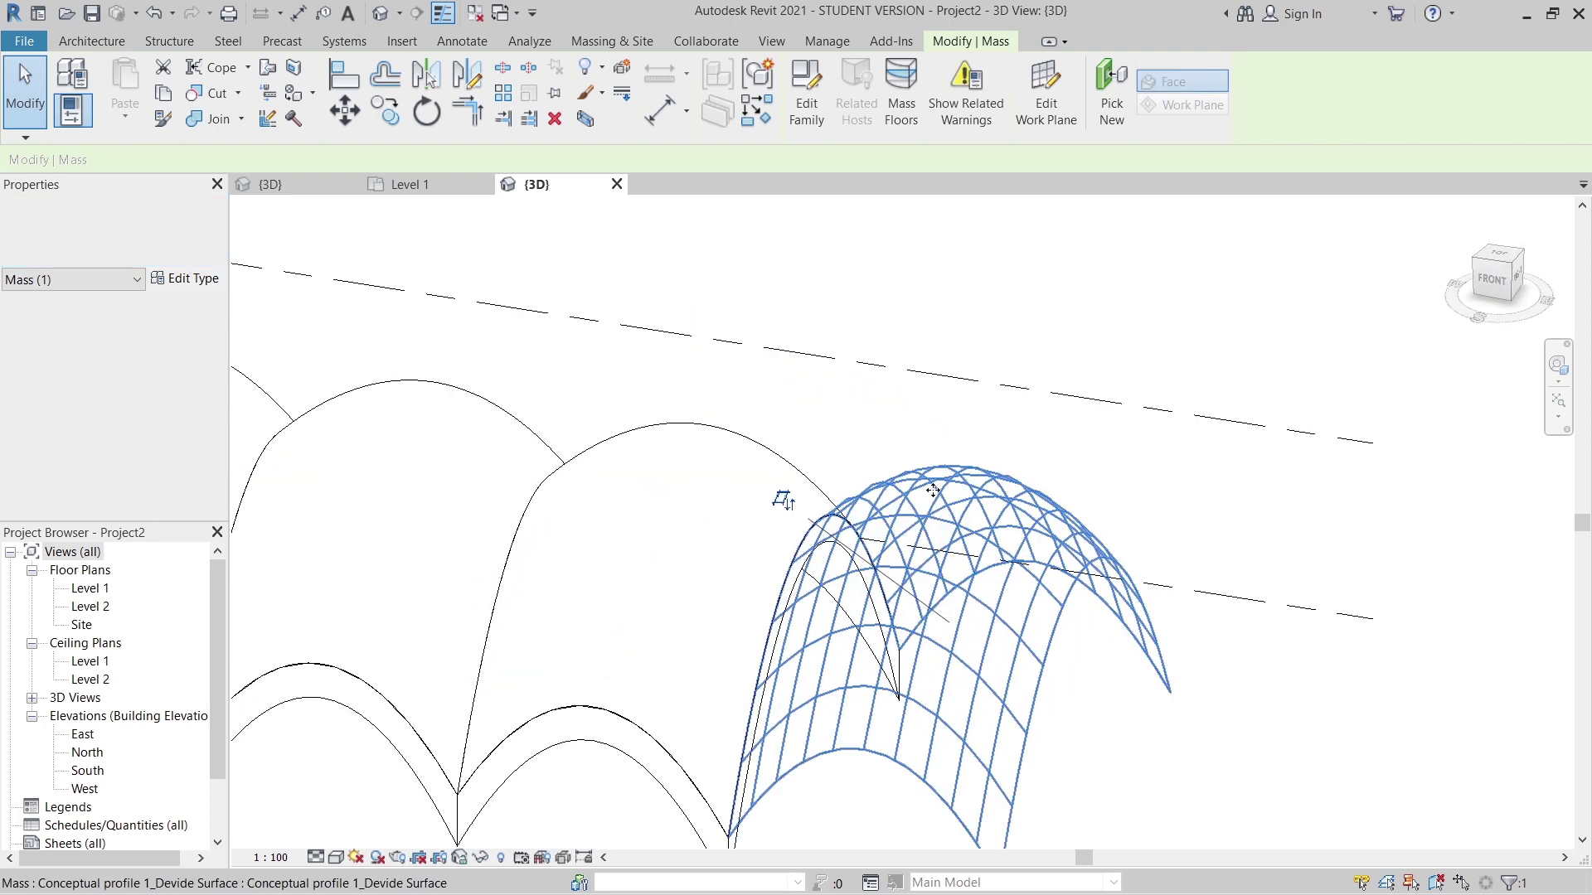
click(933, 491)
scroll(742, 543, down, 3)
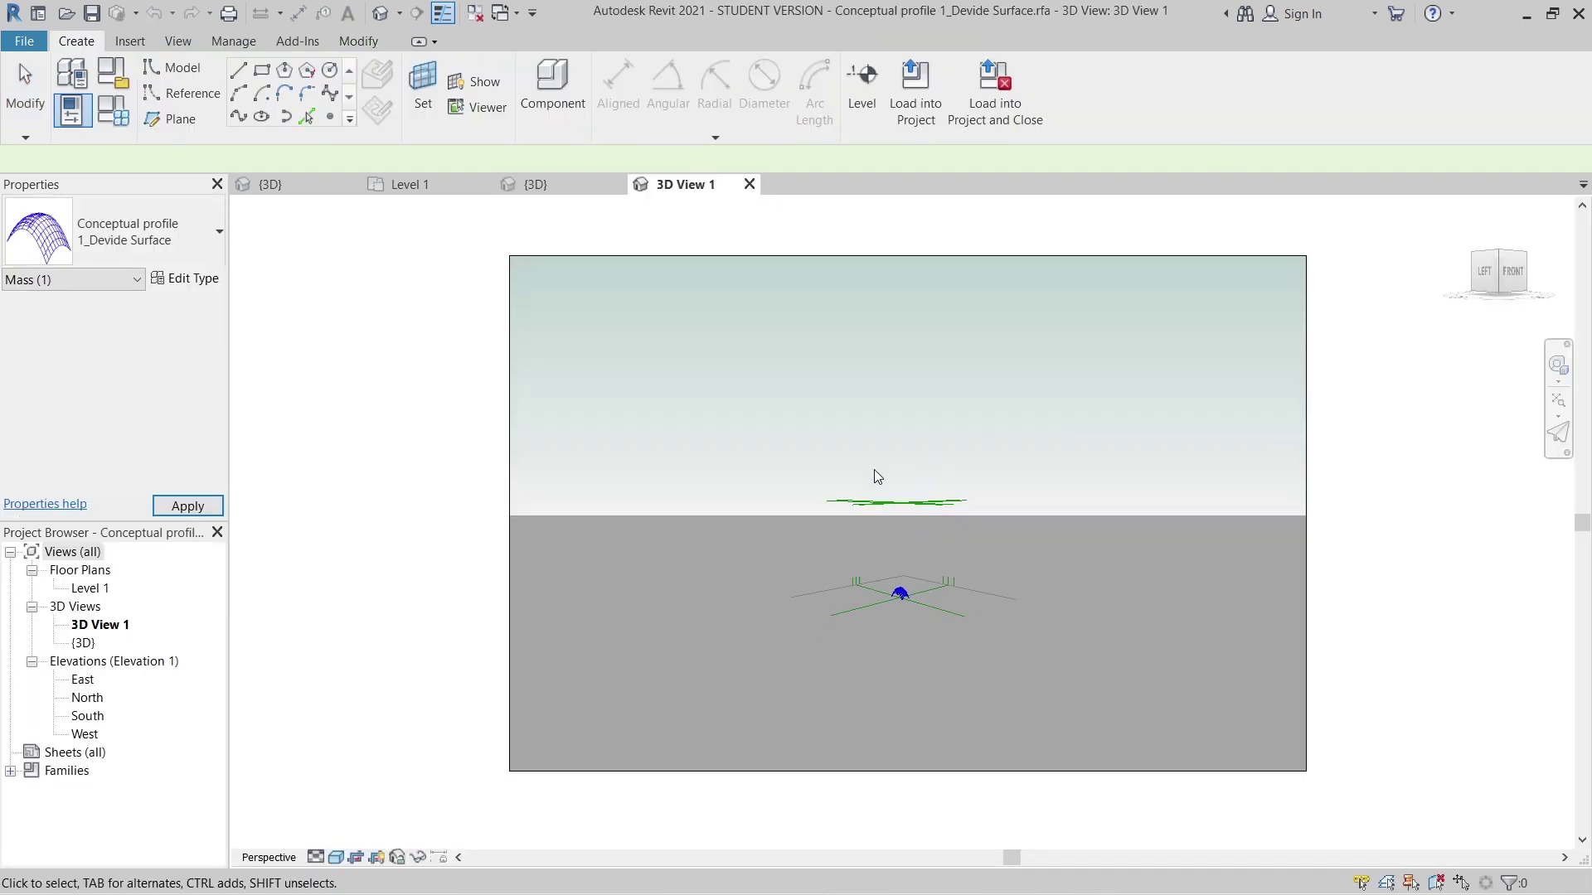
shift+middle_drag(879, 481, 859, 626)
scroll(922, 569, up, 5)
scroll(859, 626, up, 3)
shift+middle_drag(1003, 639, 881, 451)
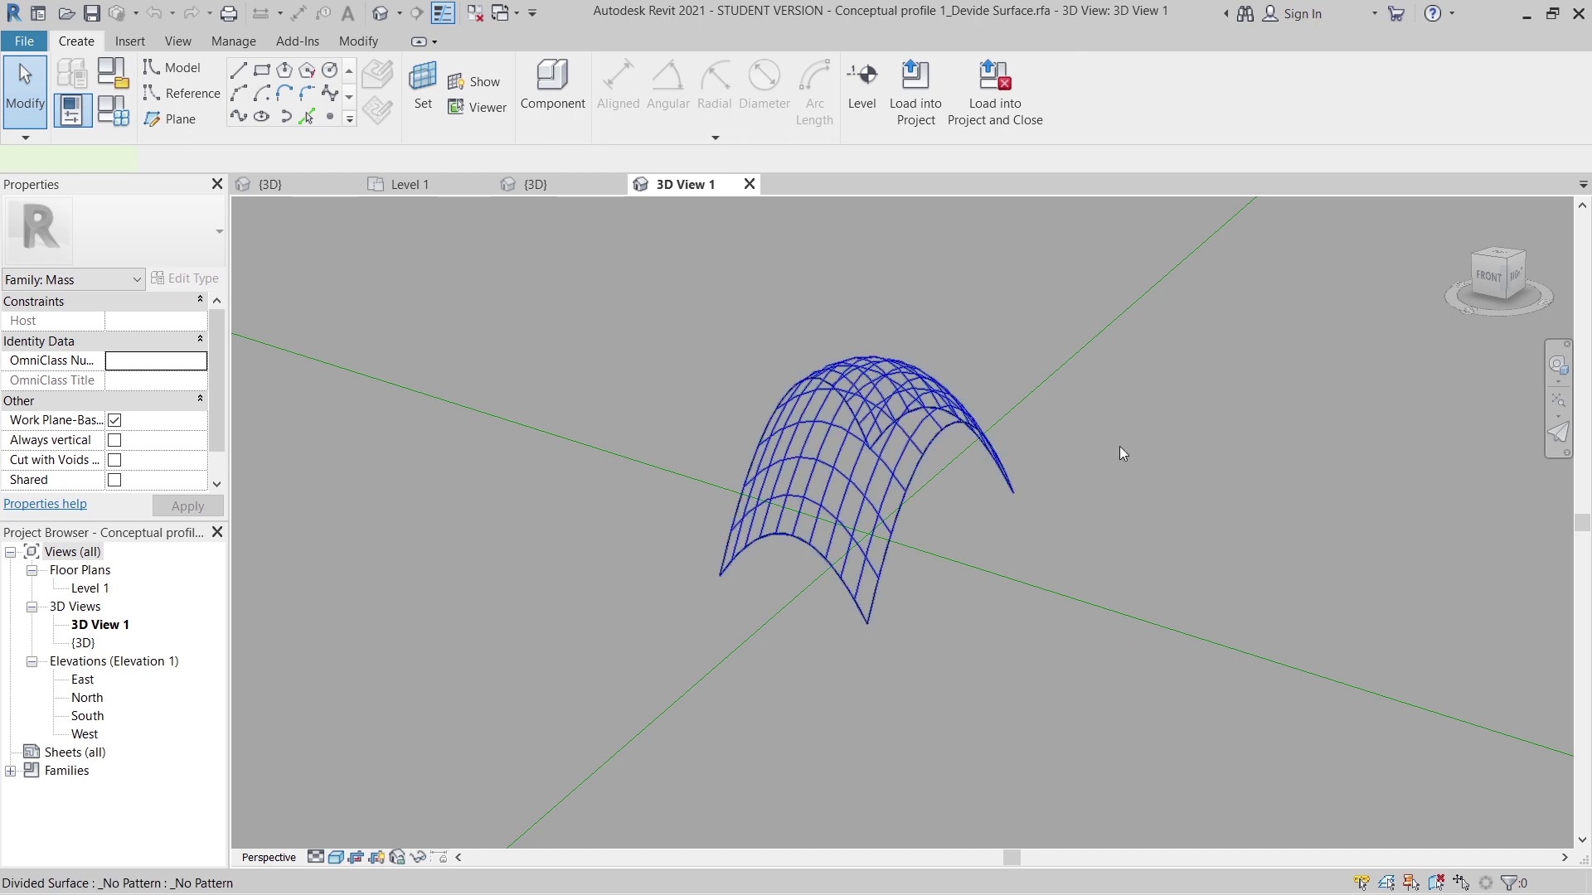
click(962, 423)
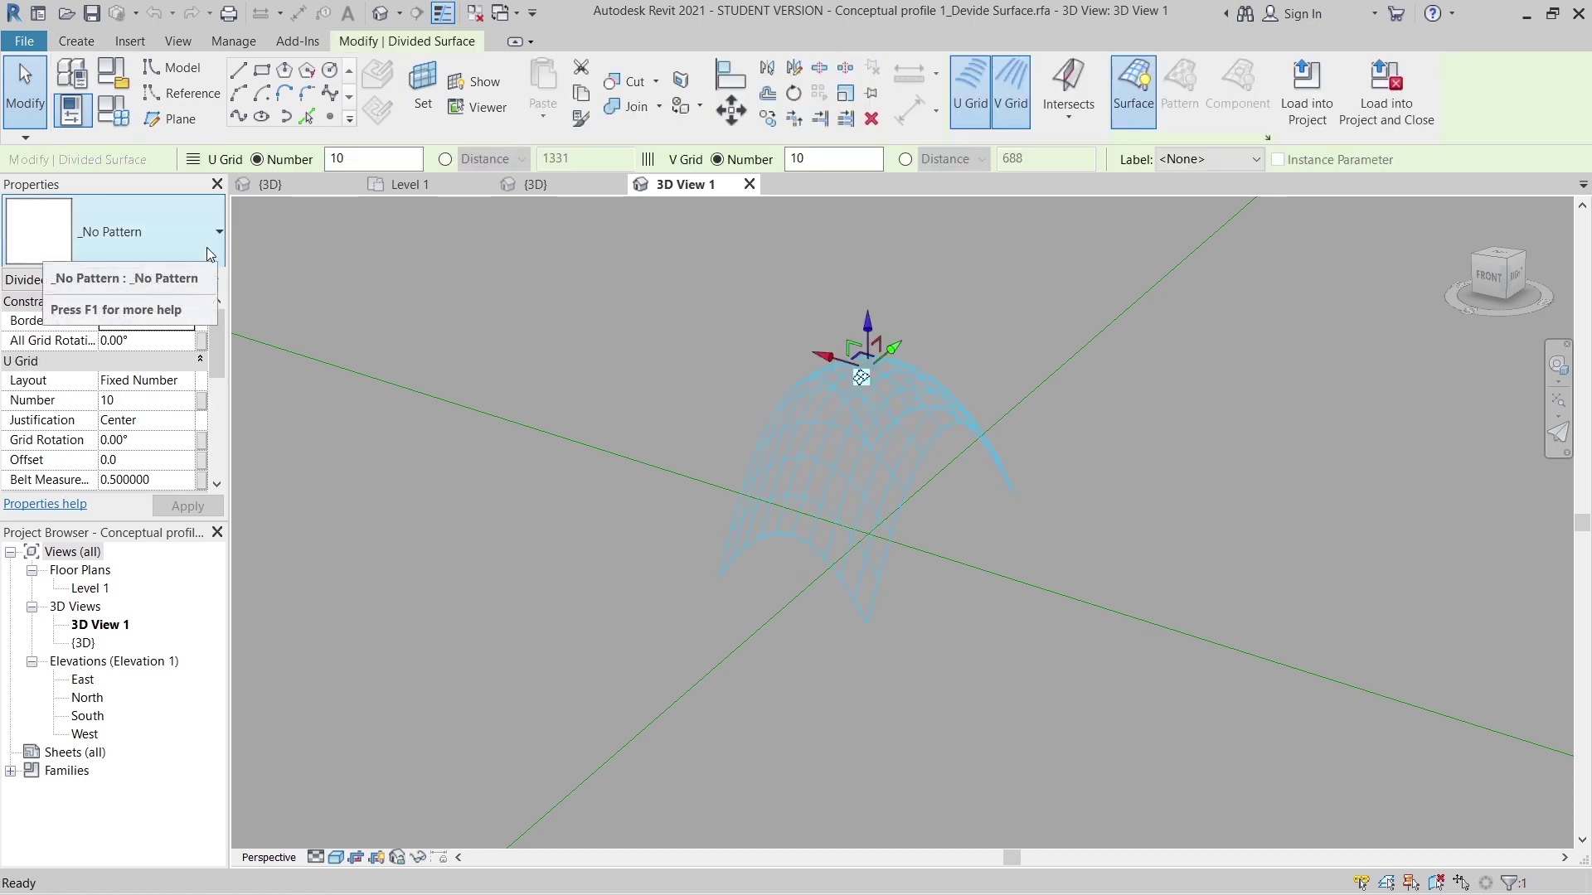
key(Escape)
Create a new family from the English template Metric Generic Model Pattern Based.rft.
click(22, 43)
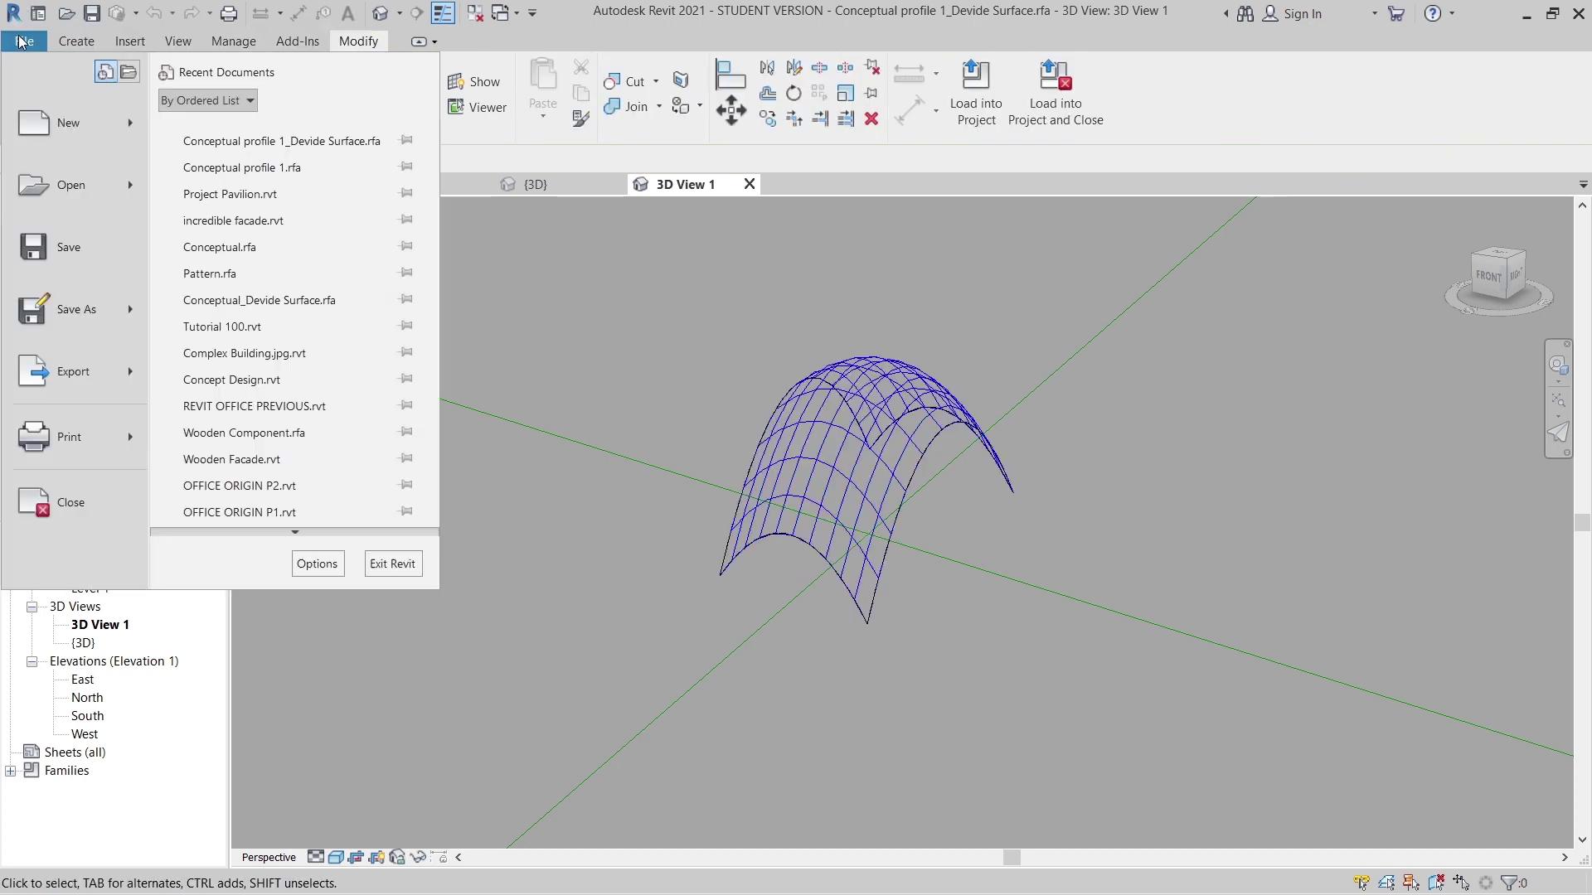
mouse_move(81, 130)
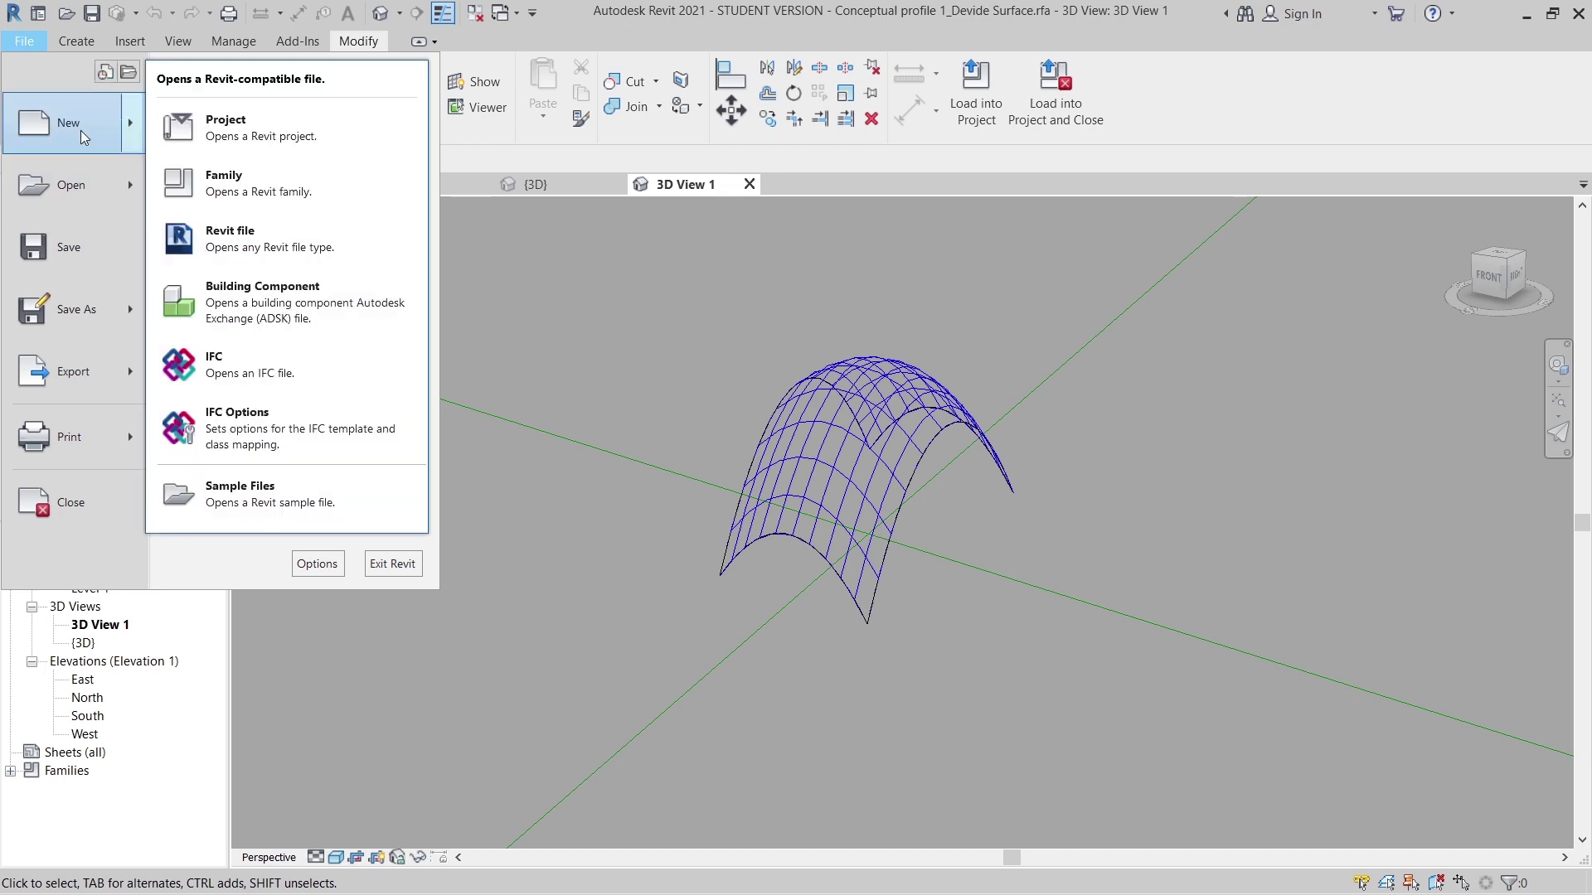
click(218, 170)
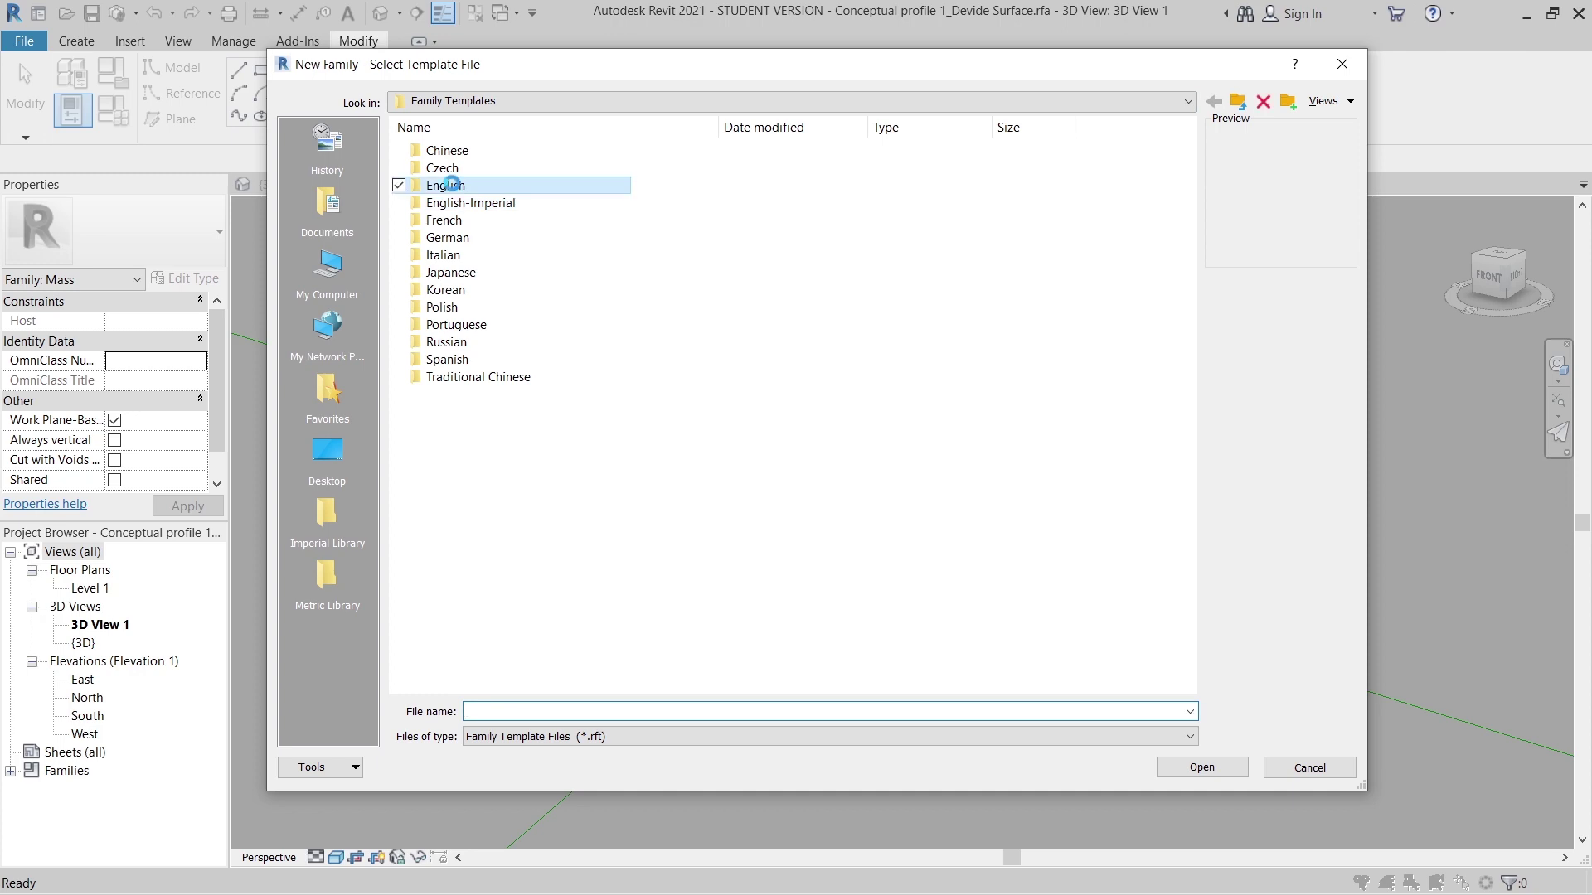
double_click(452, 186)
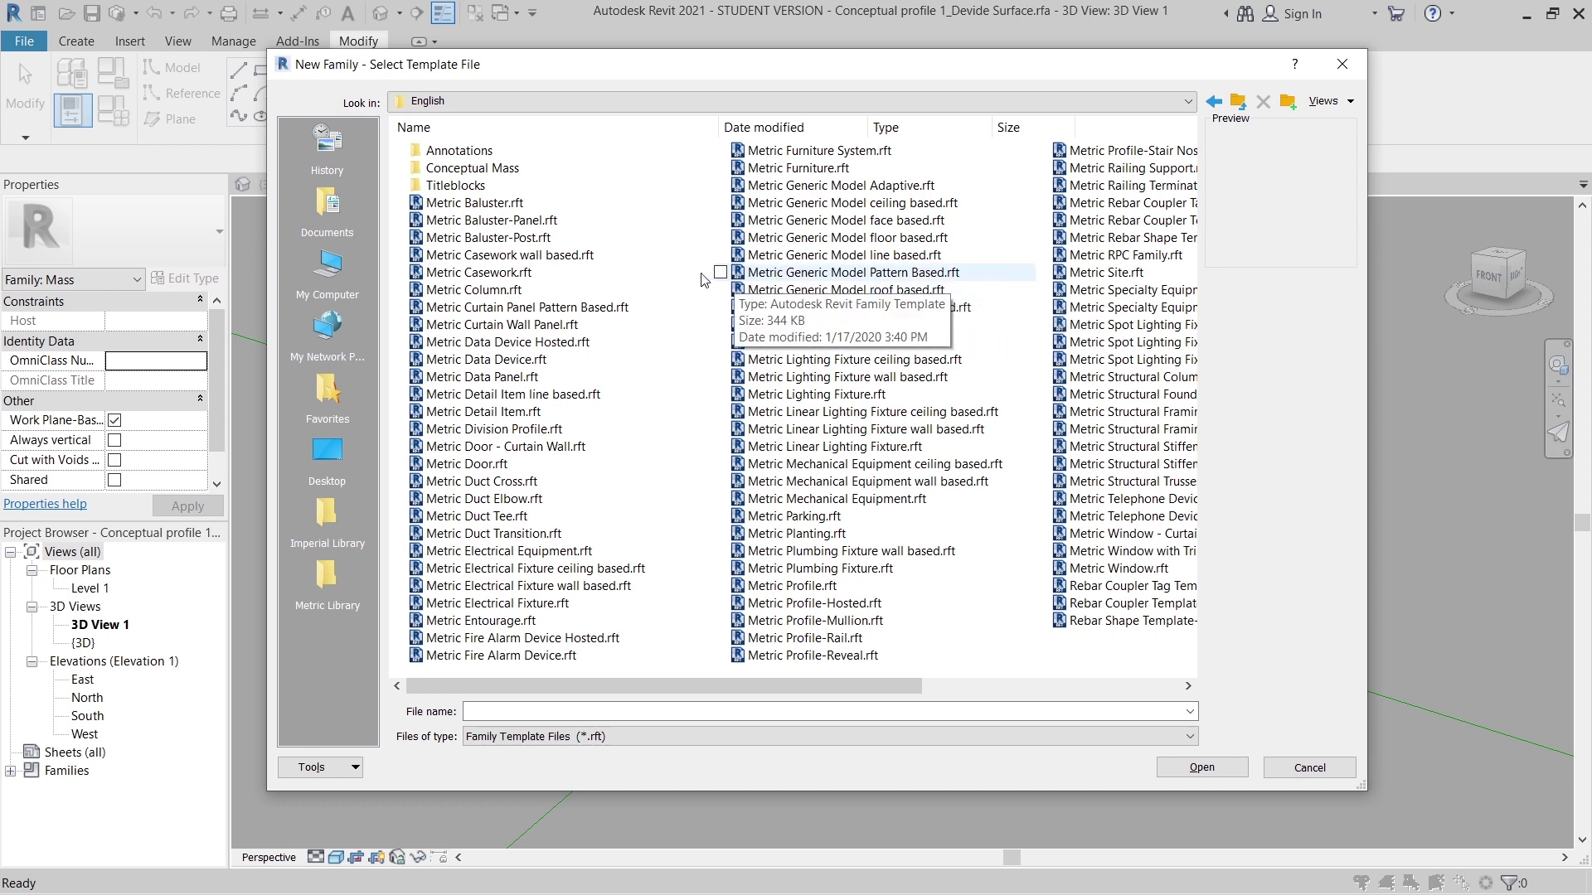
click(931, 278)
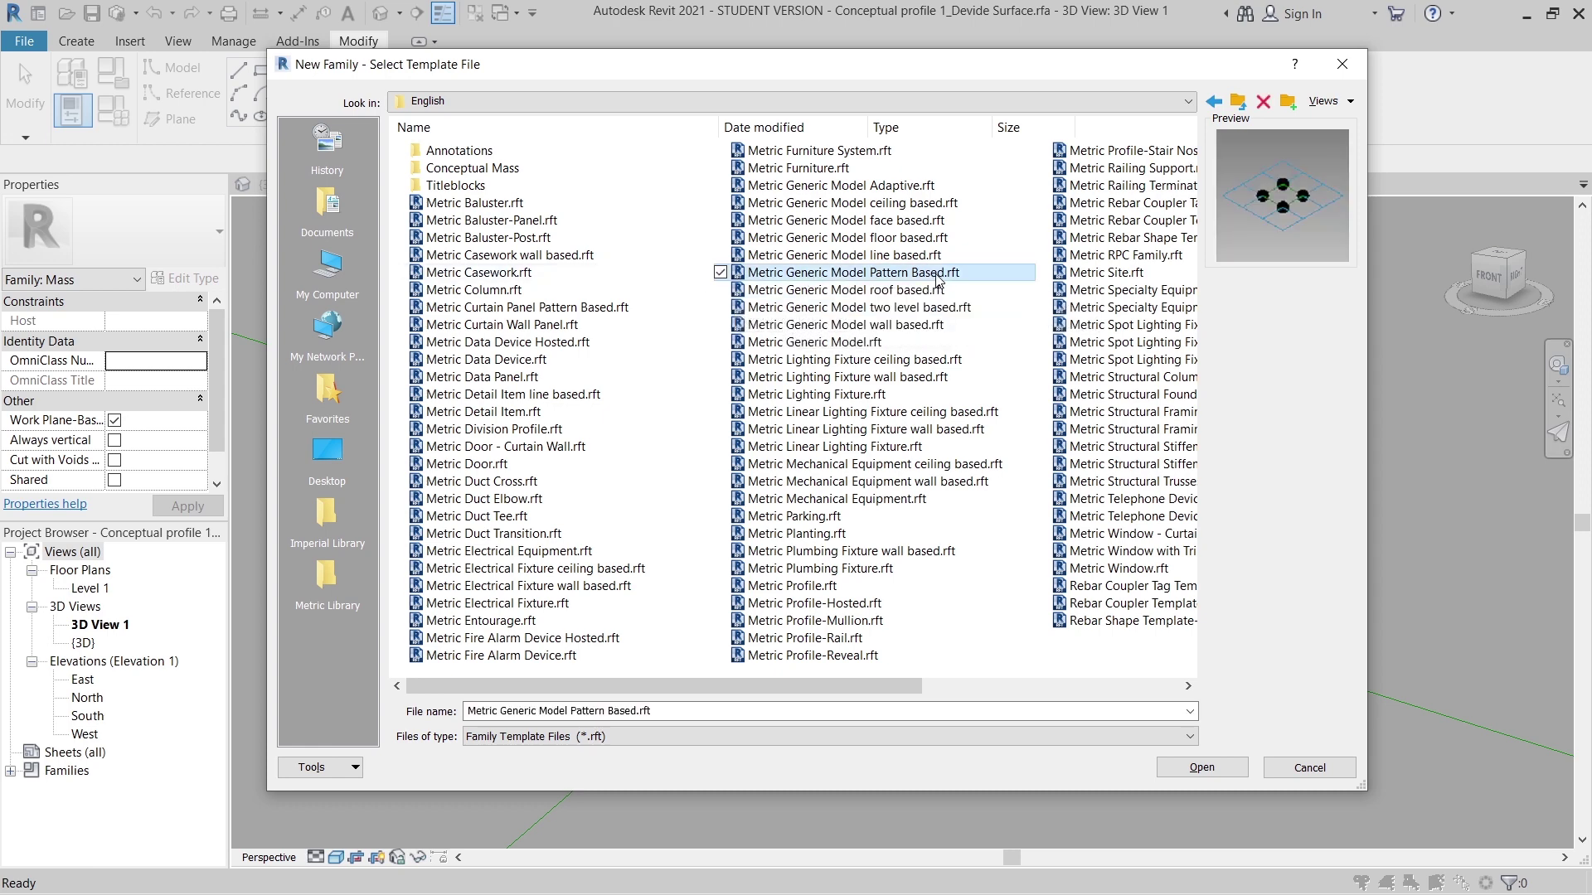
click(1201, 768)
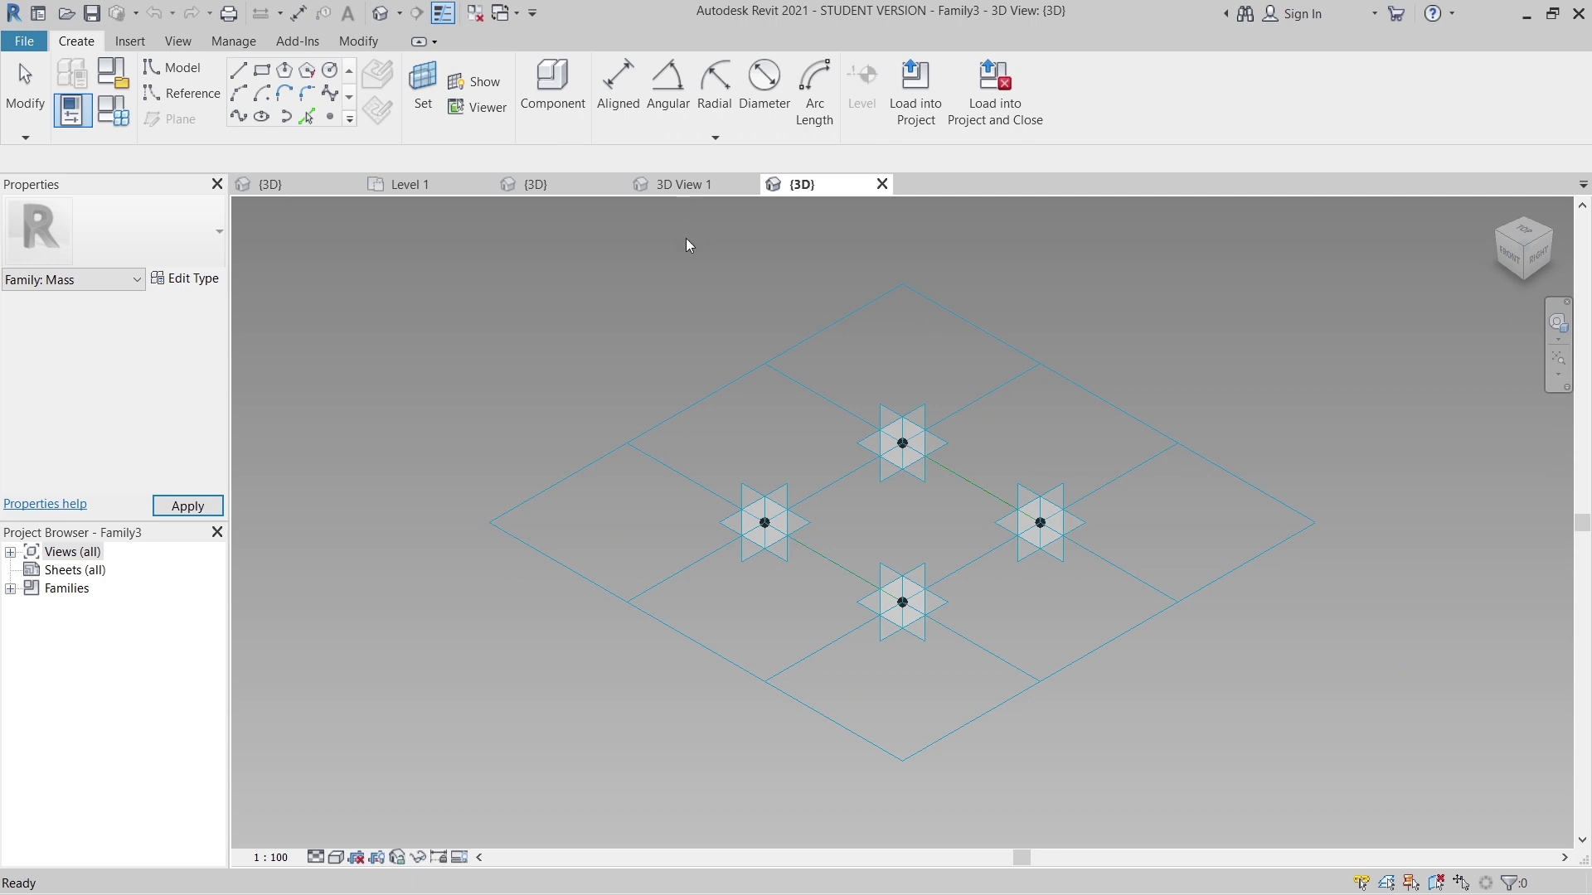
In 3D View 1 of the Conceptual profile 1_Devide Surface family, set the divided surface's U and V grid layouts to Fixed Distance.
click(683, 189)
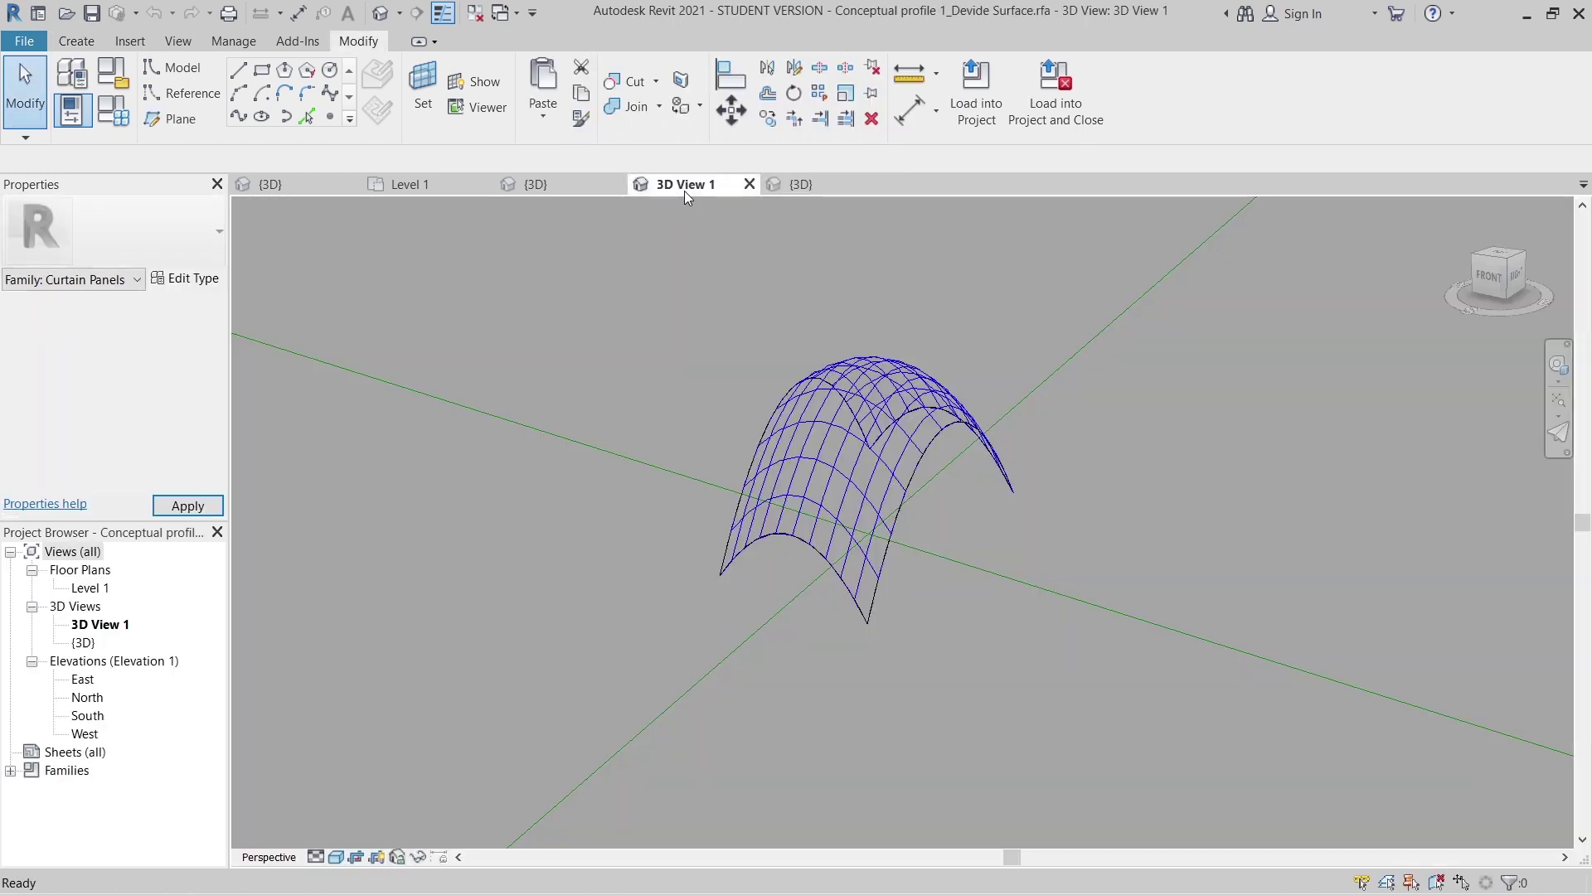
click(836, 442)
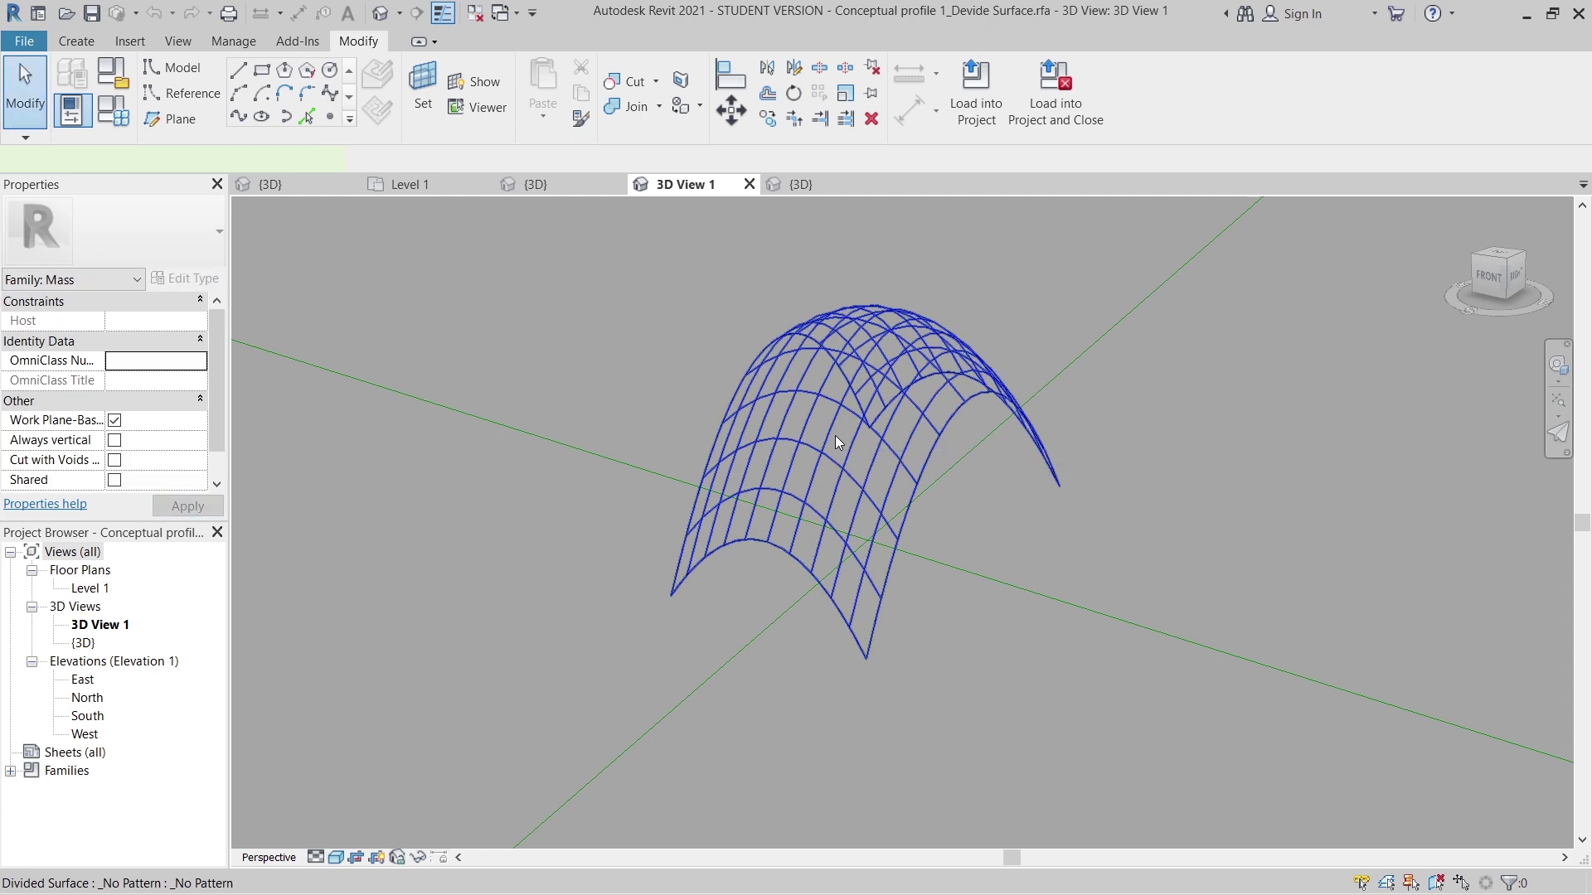
click(834, 435)
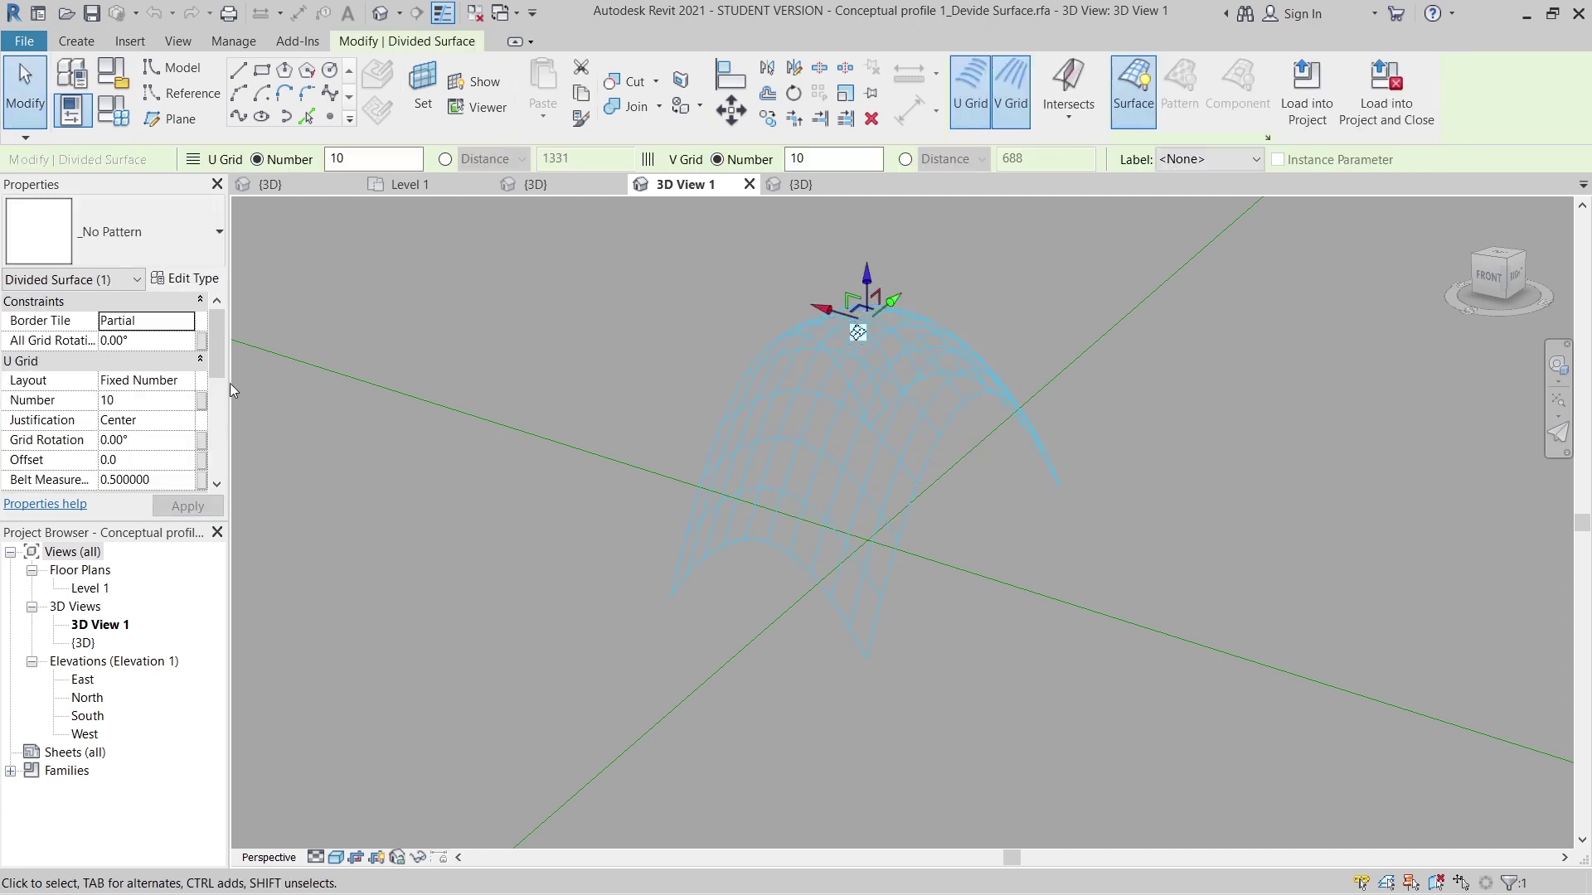
click(141, 379)
click(139, 423)
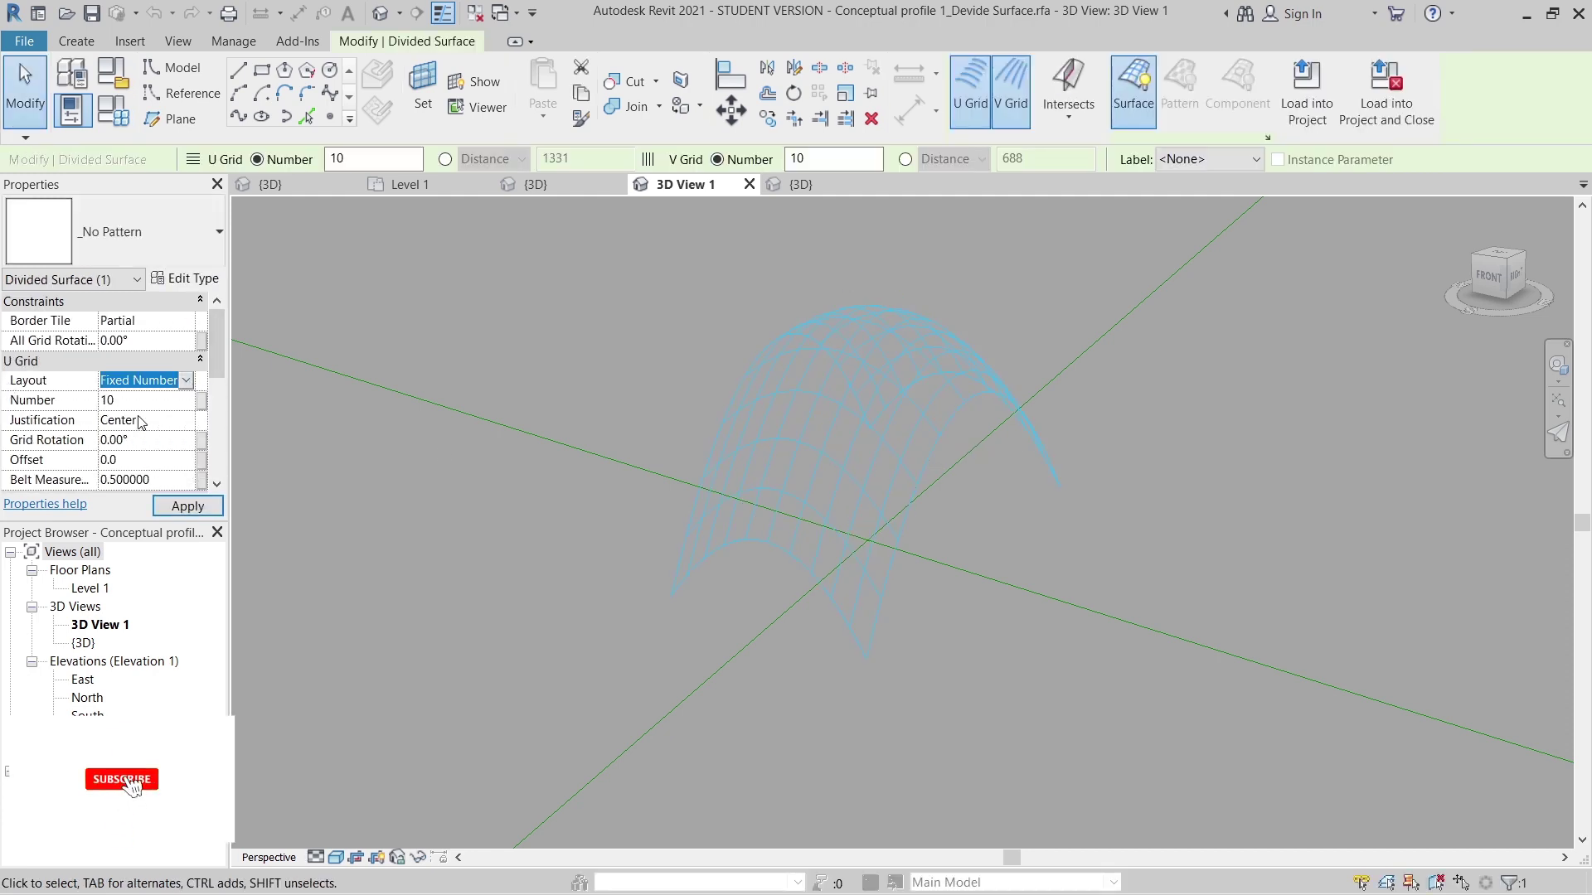
scroll(139, 422, down, 2)
click(190, 442)
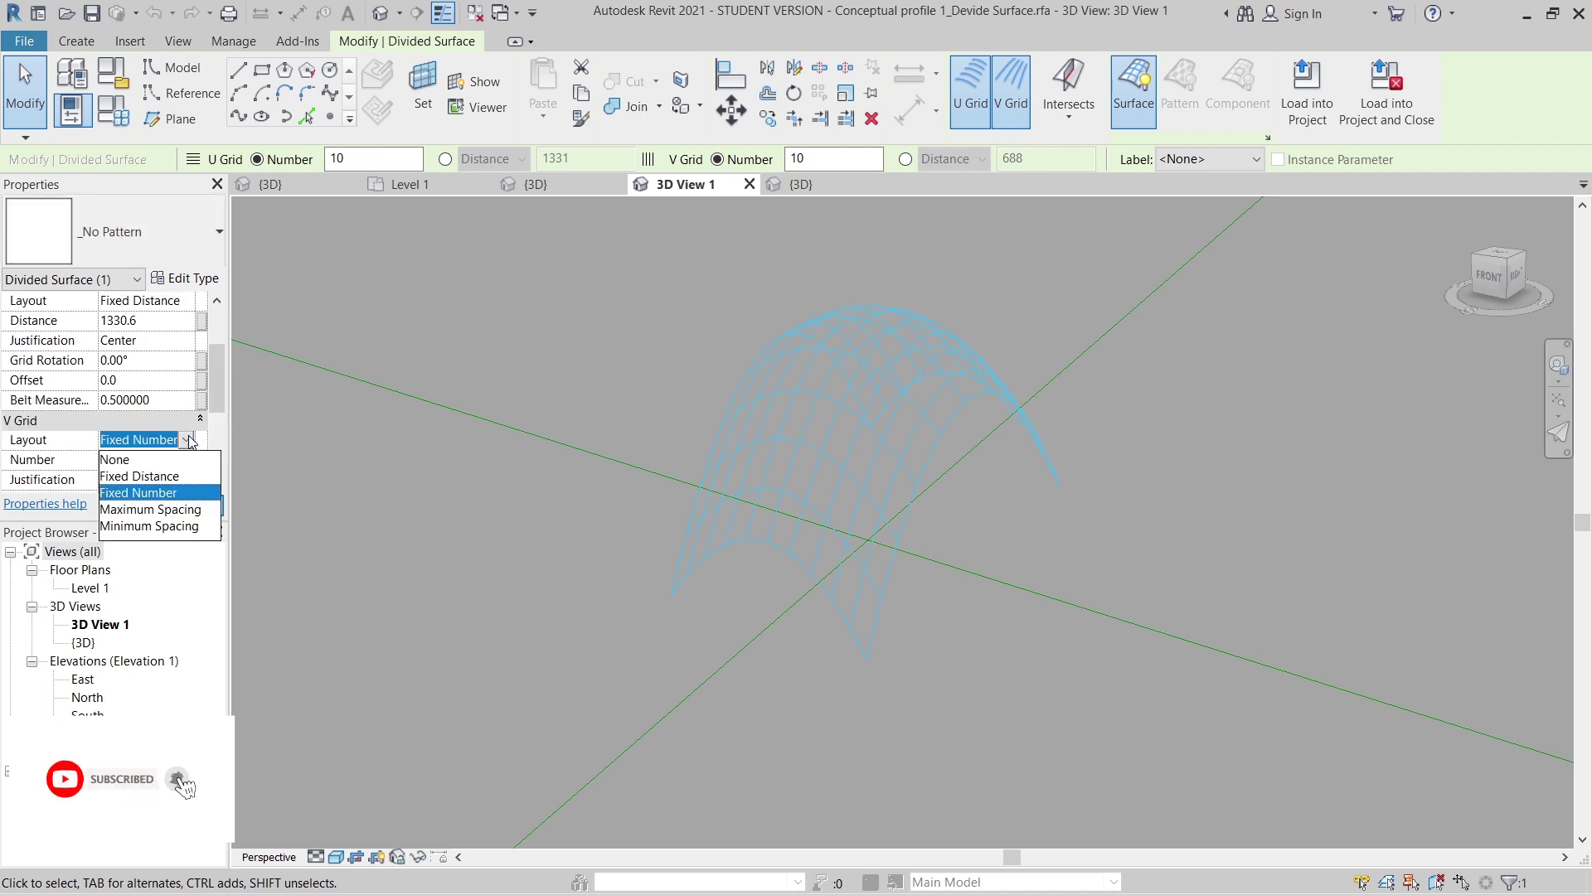
click(165, 477)
scroll(154, 411, up, 2)
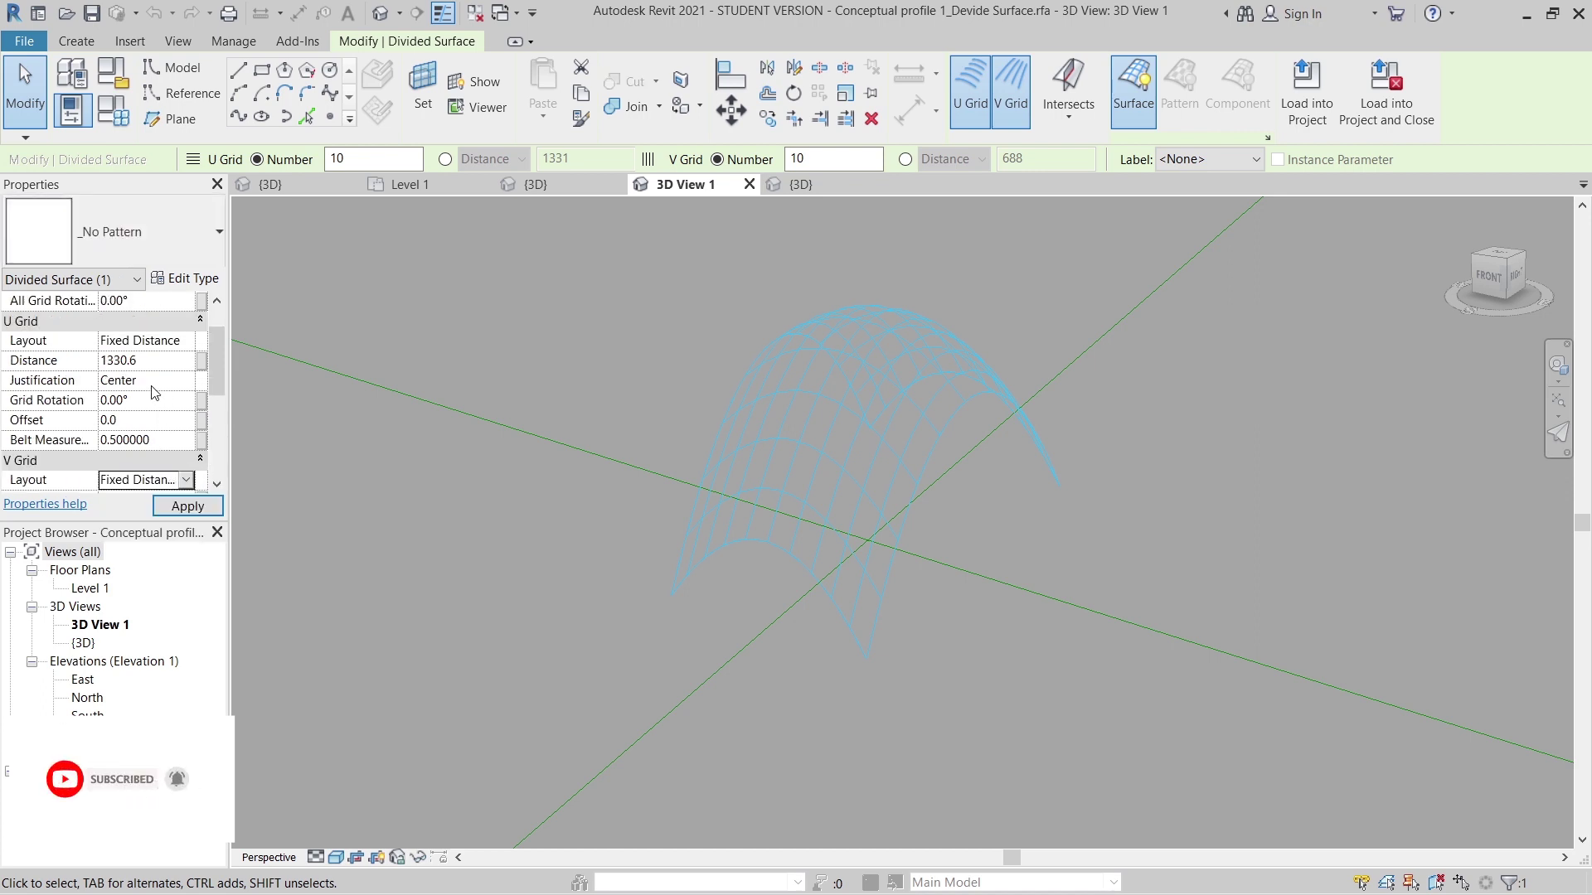
Copy the divided surface's U grid distance and set the new pattern-based family's tile grid vertical spacing to 1330.6.
click(152, 360)
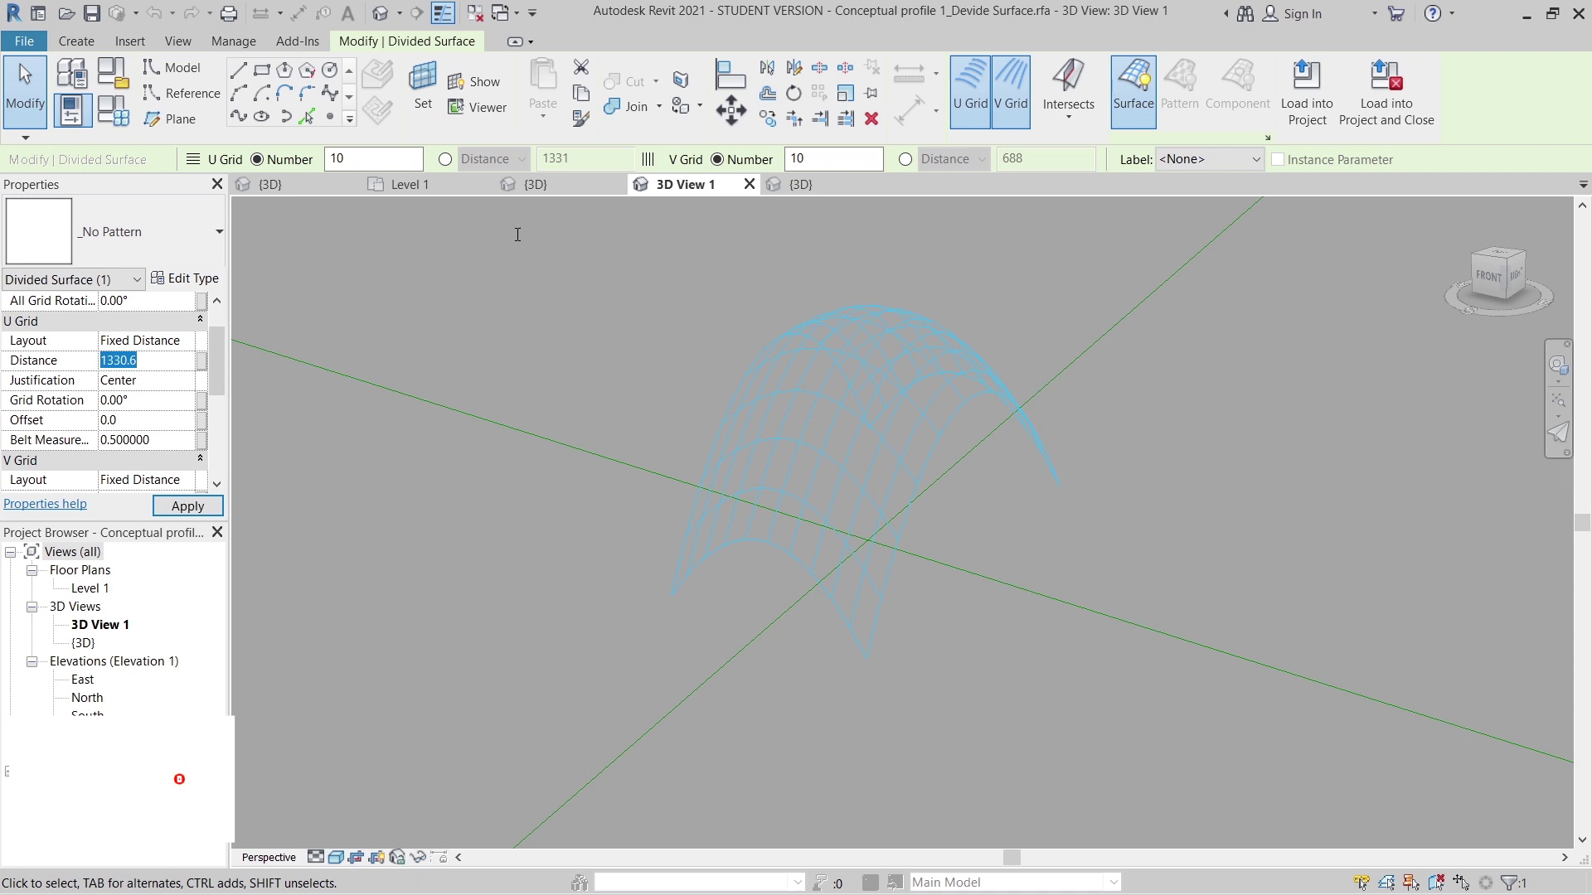
click(807, 182)
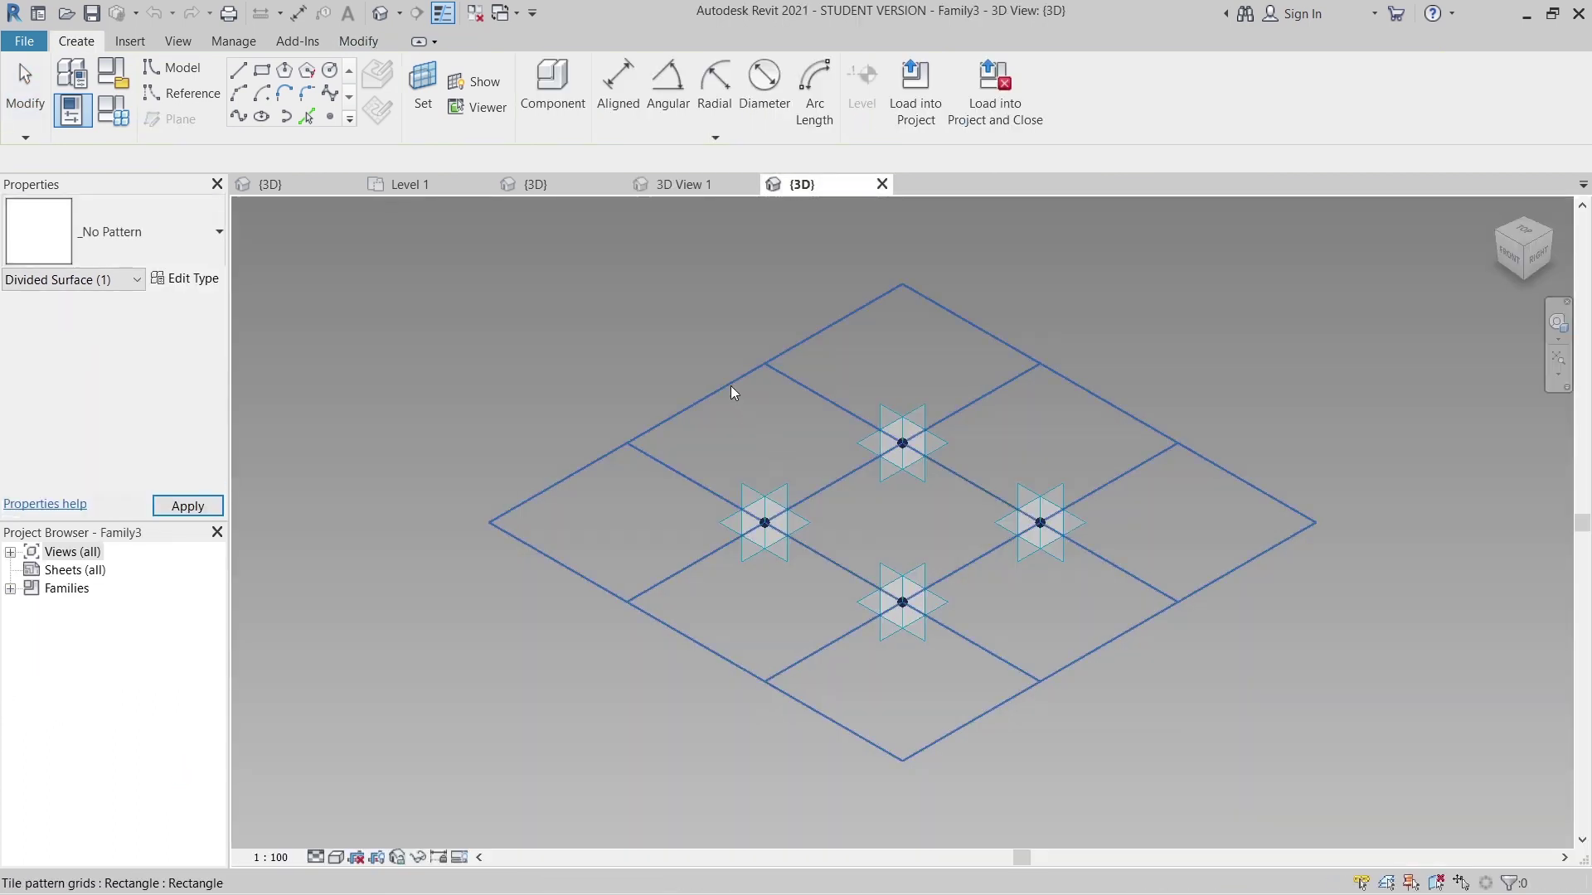
click(729, 385)
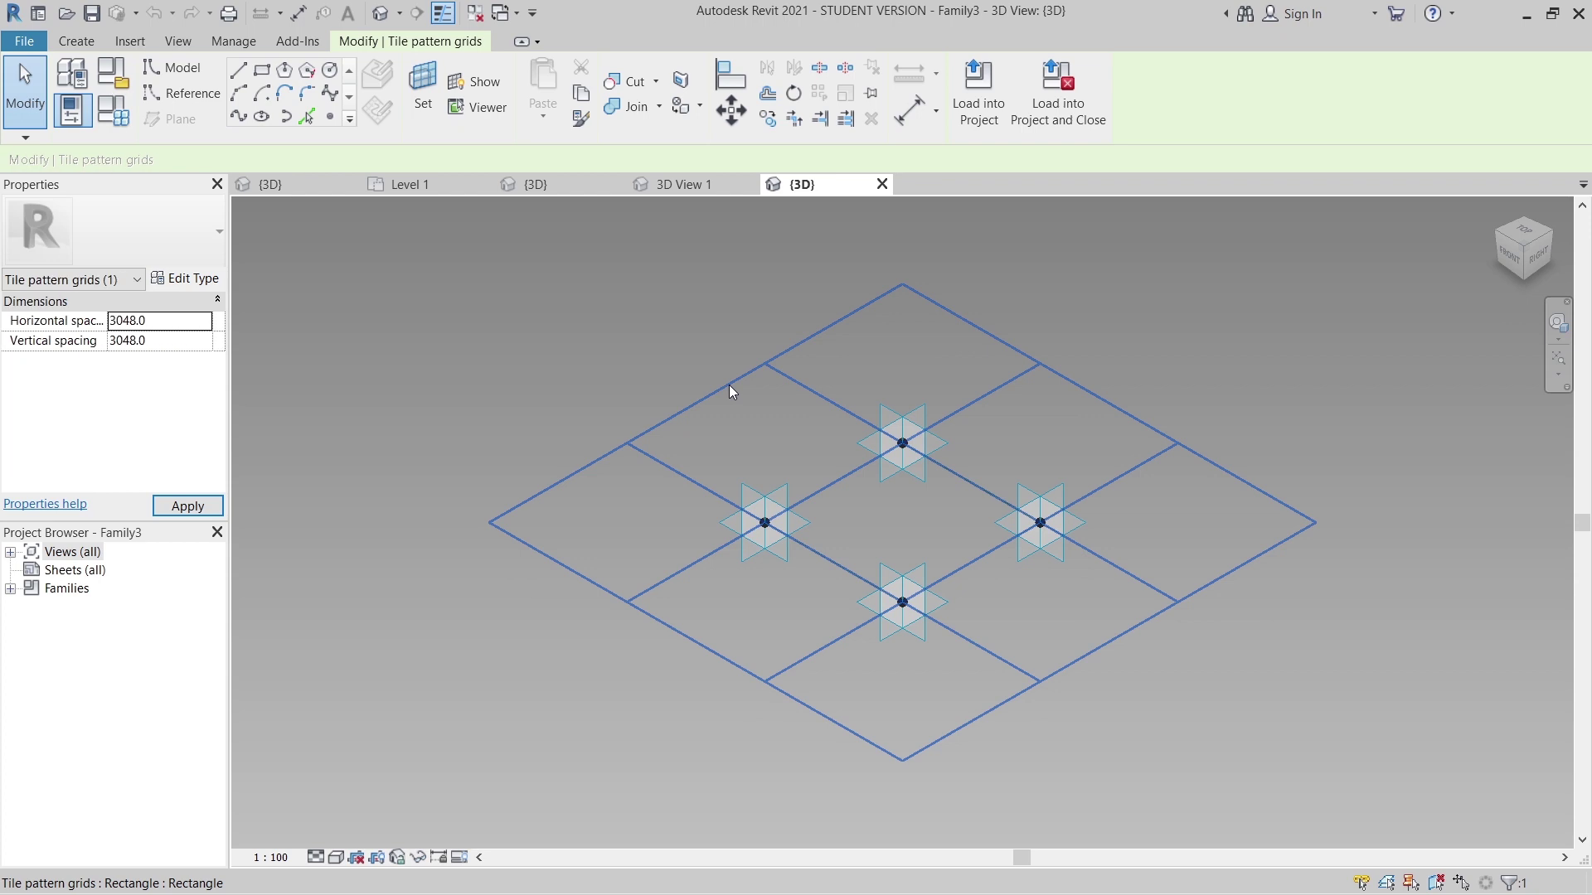
click(173, 346)
text(1330.6)
key(Return)
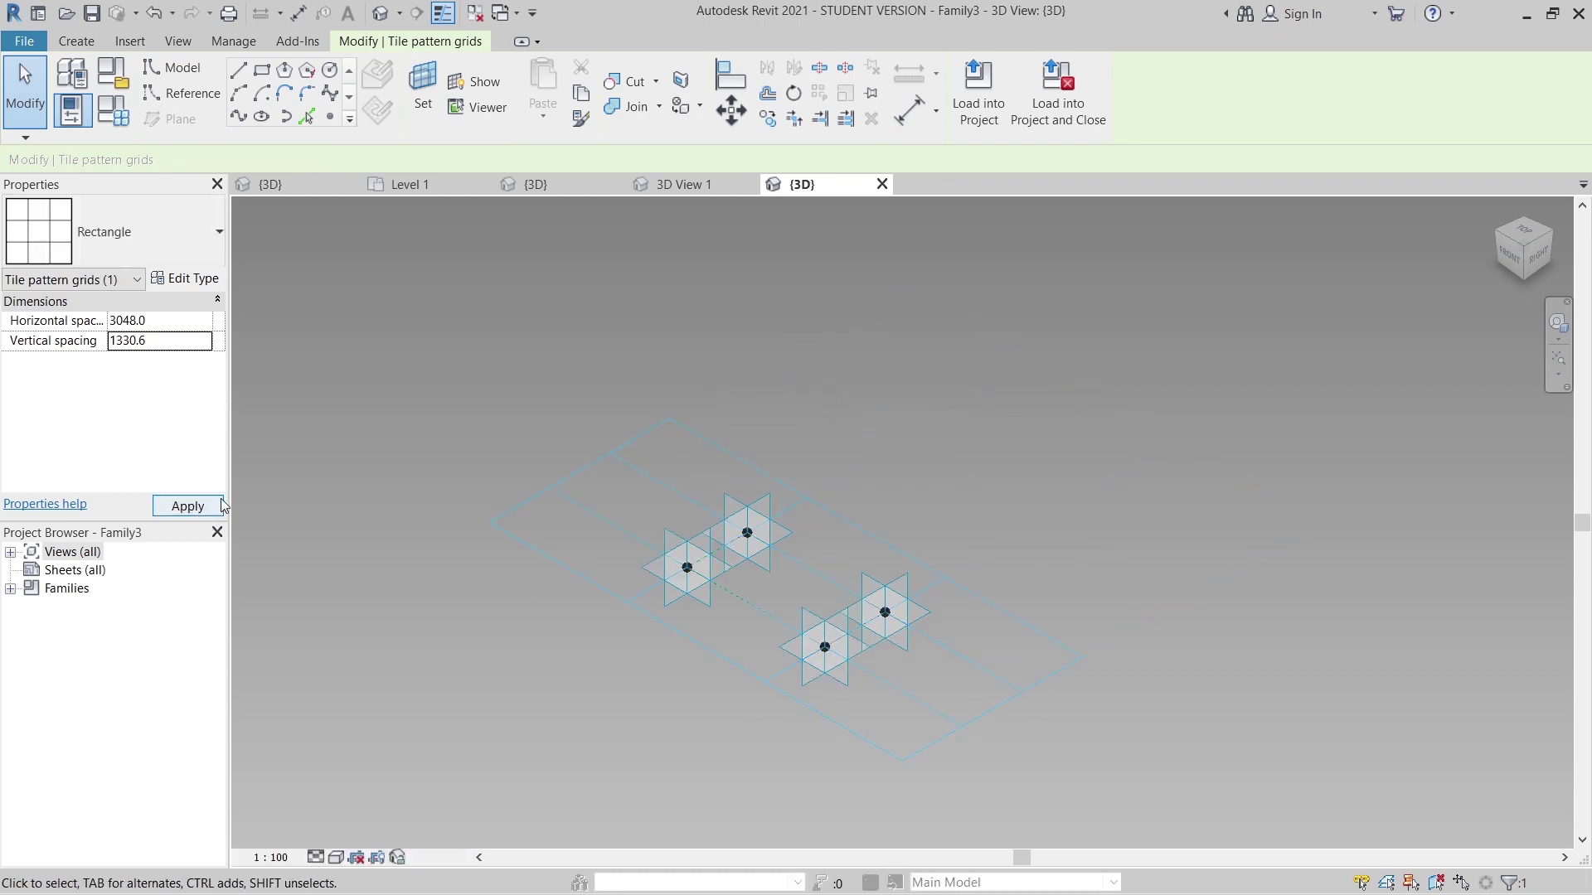
Copy the divided surface's V grid distance and set the pattern-based family's tile grid horizontal spacing to 687.9.
click(664, 191)
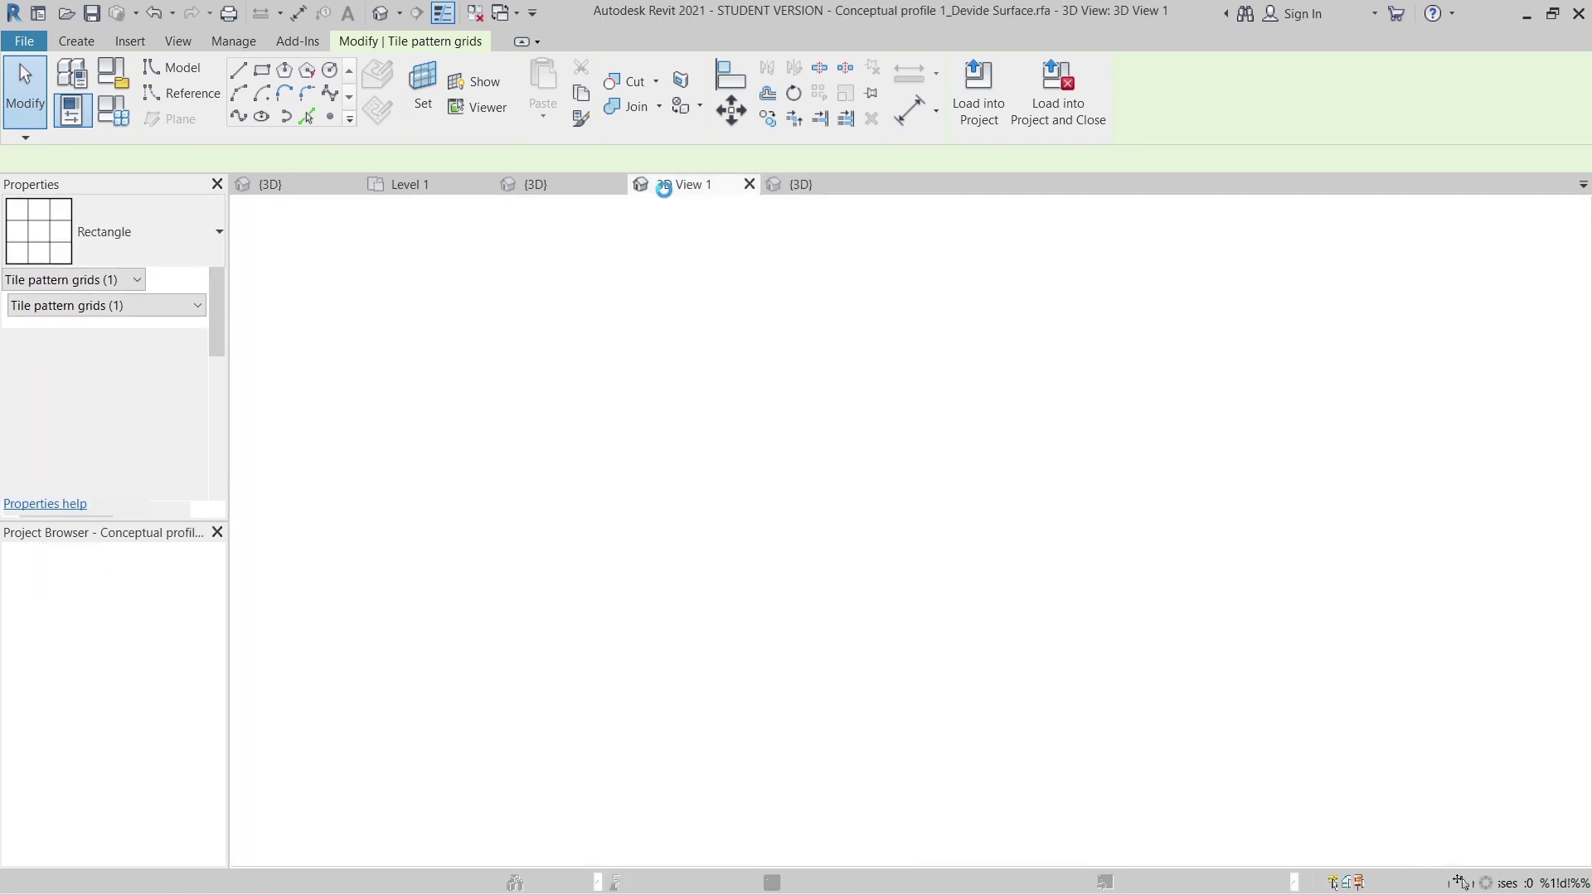
key(Escape)
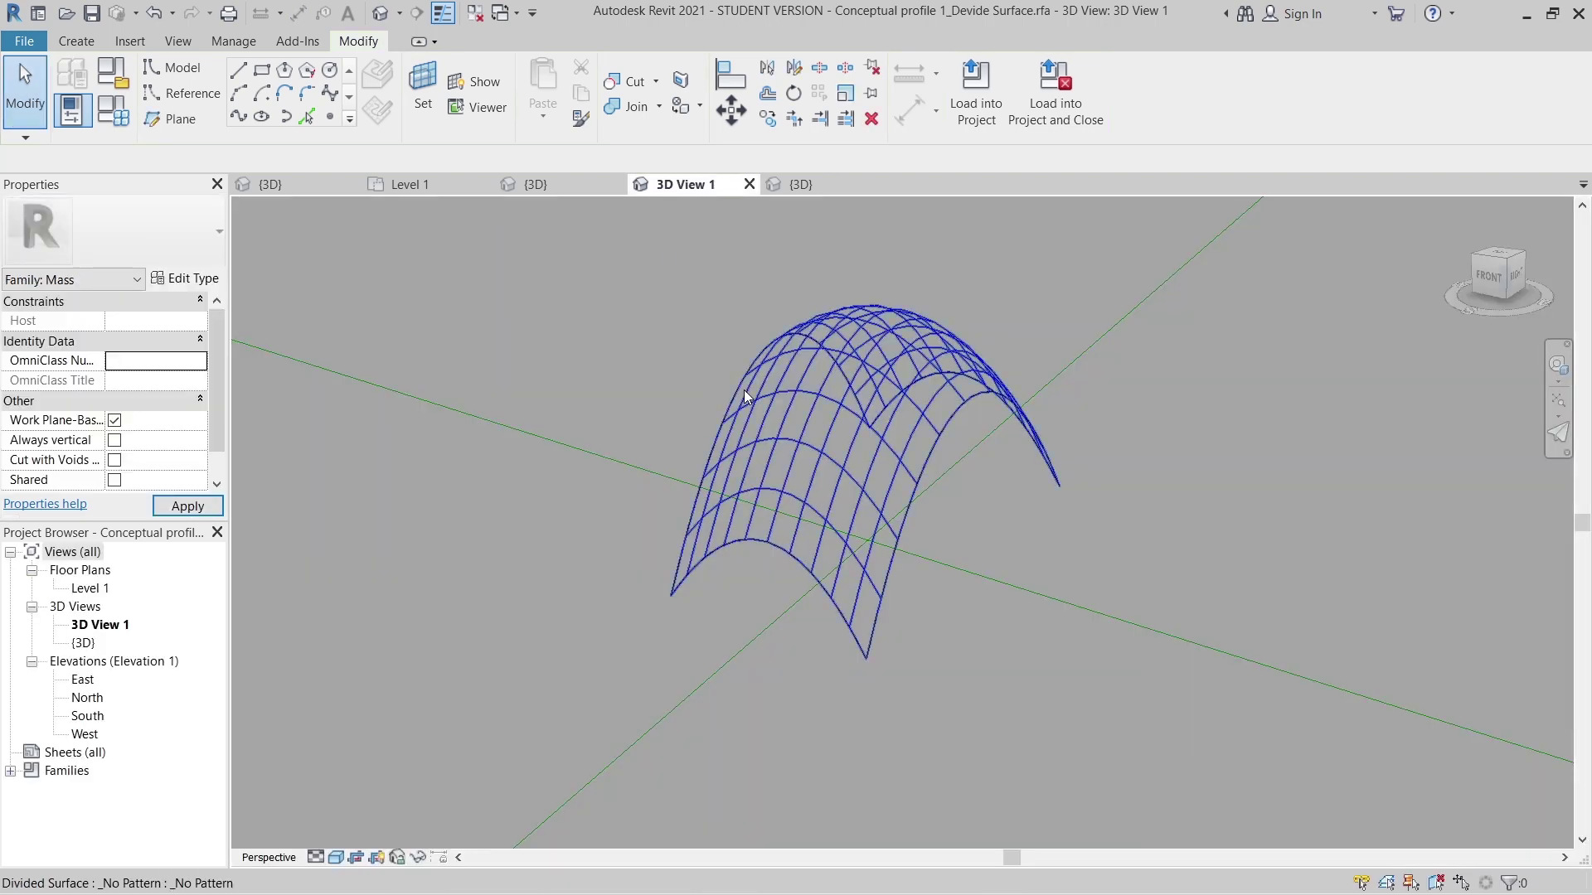
click(743, 389)
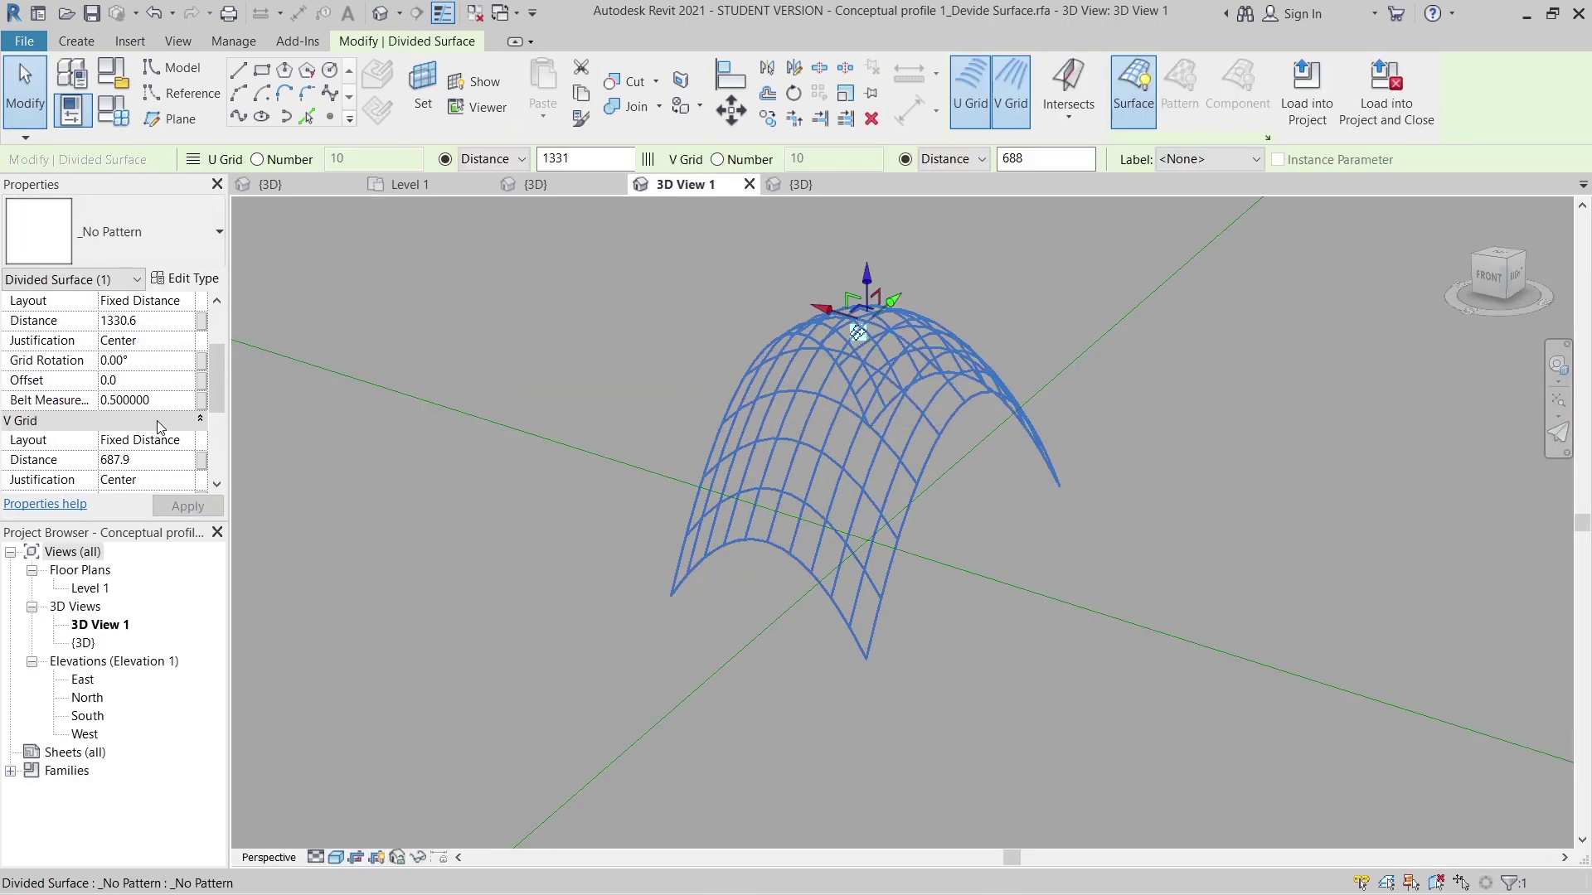
click(155, 461)
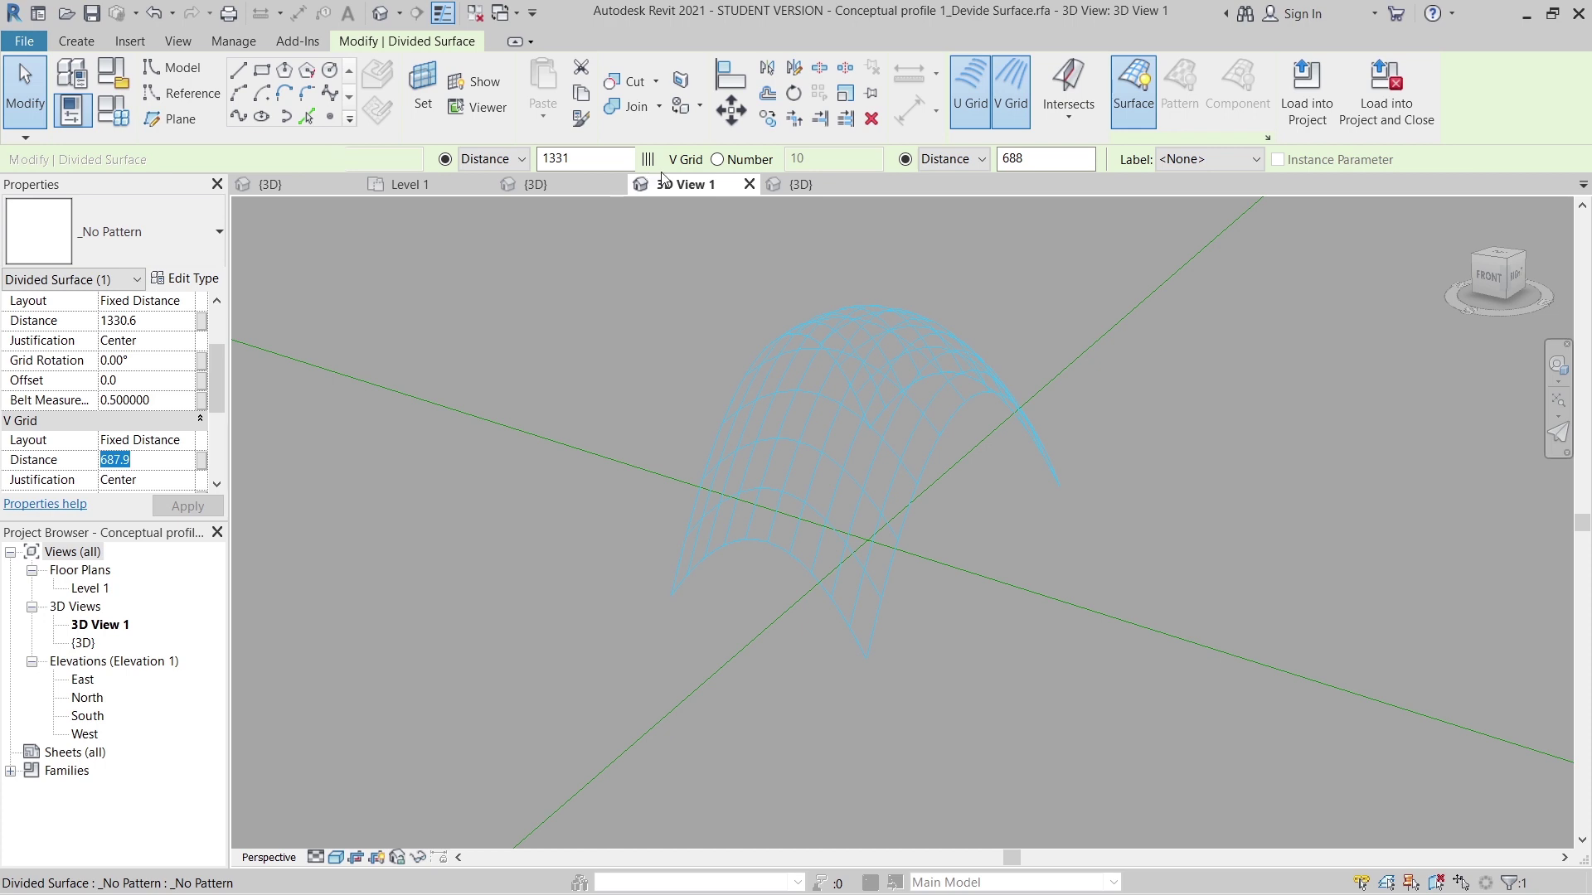
click(798, 184)
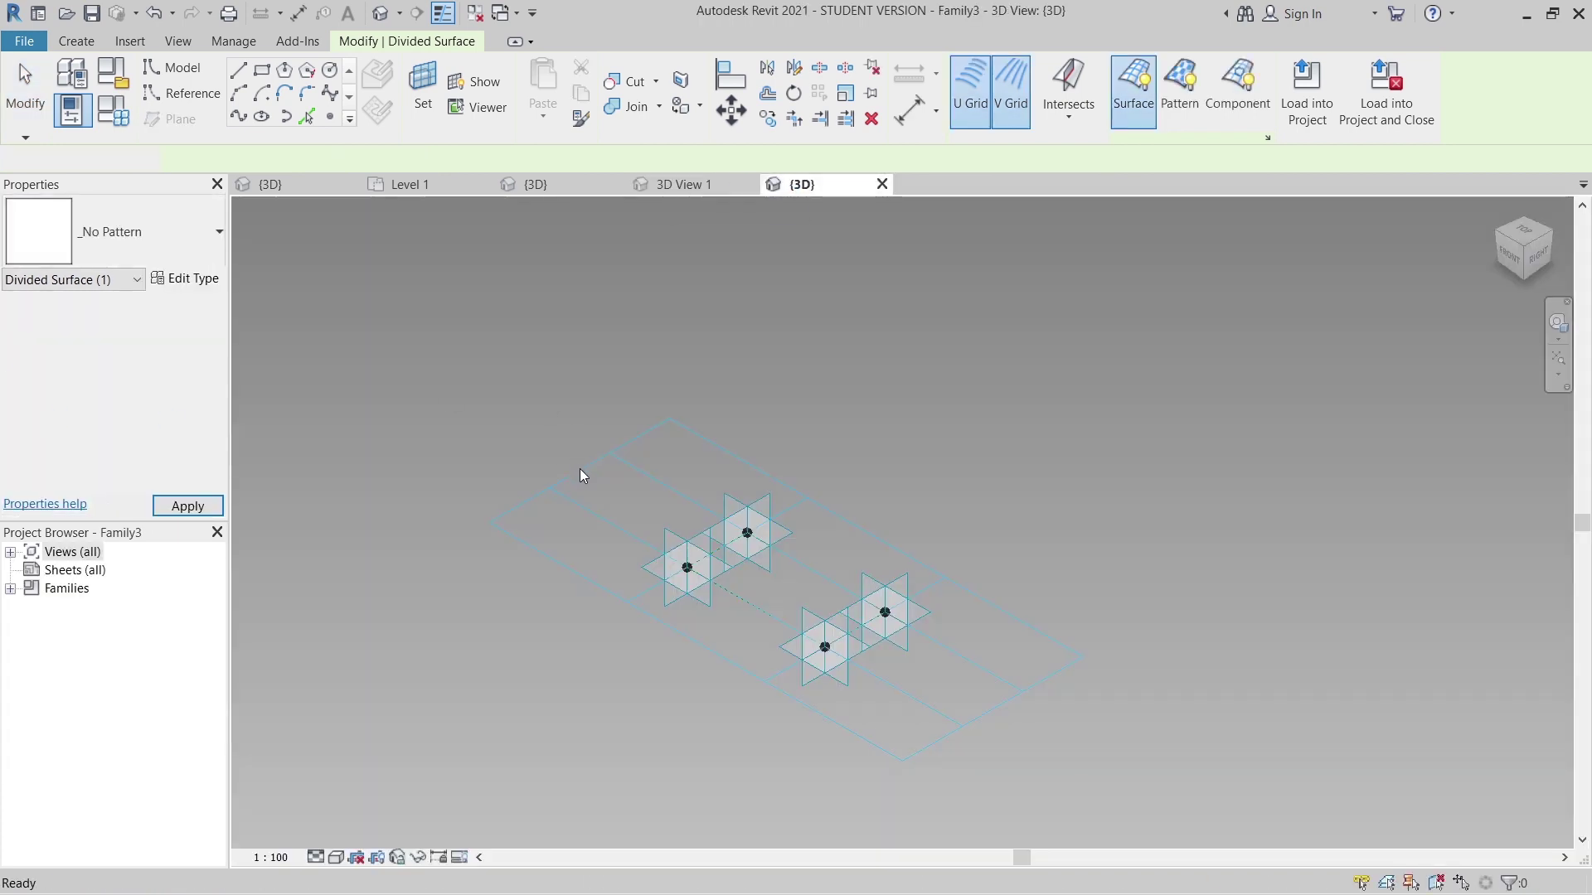
click(579, 469)
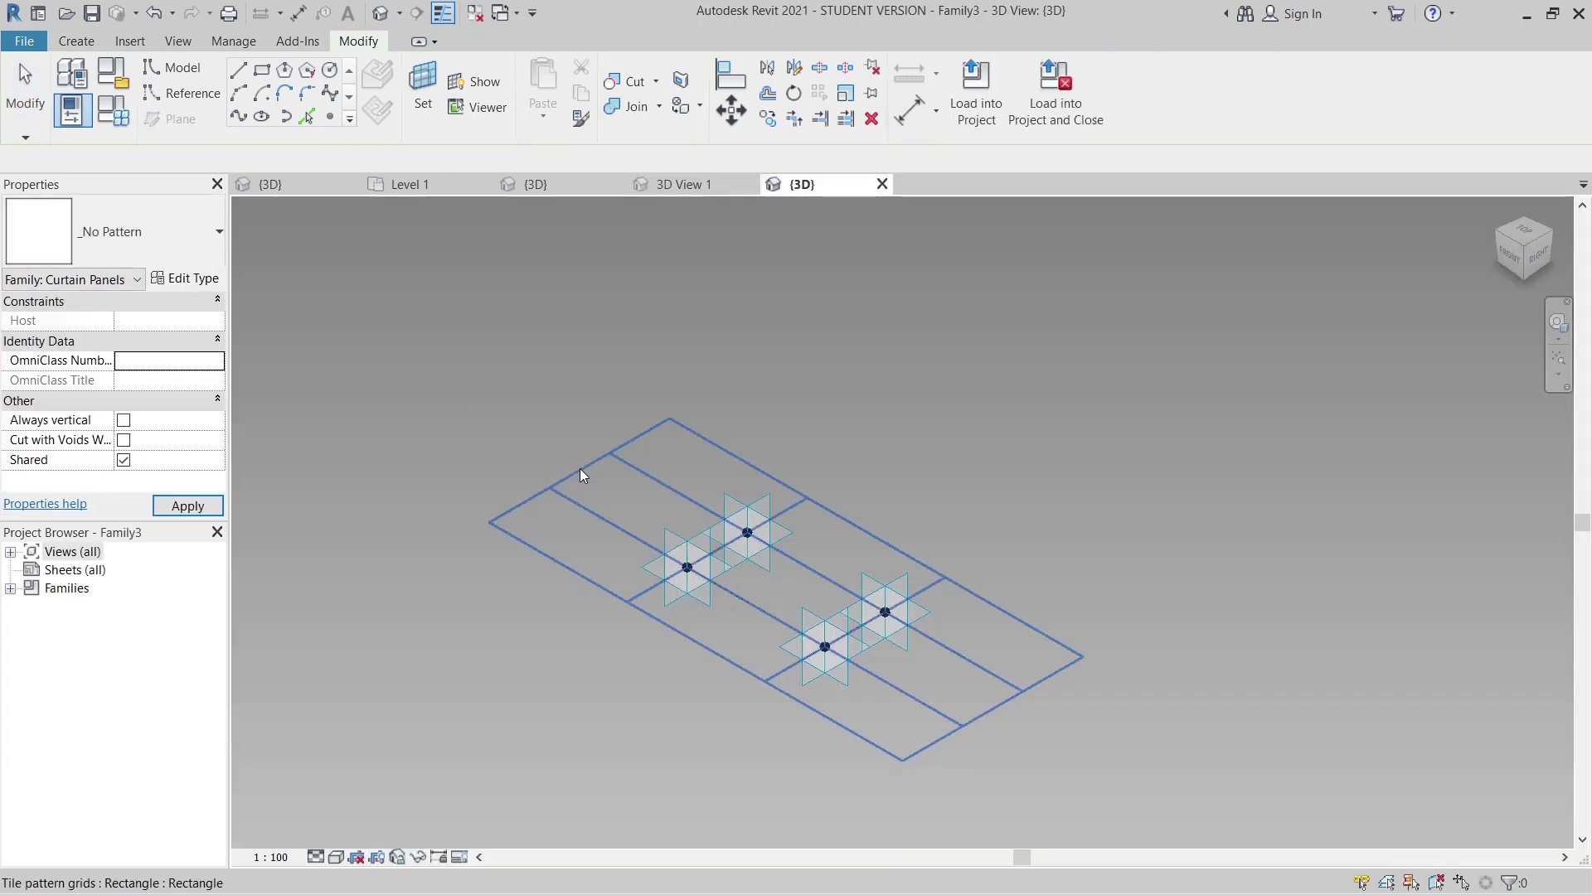
click(165, 320)
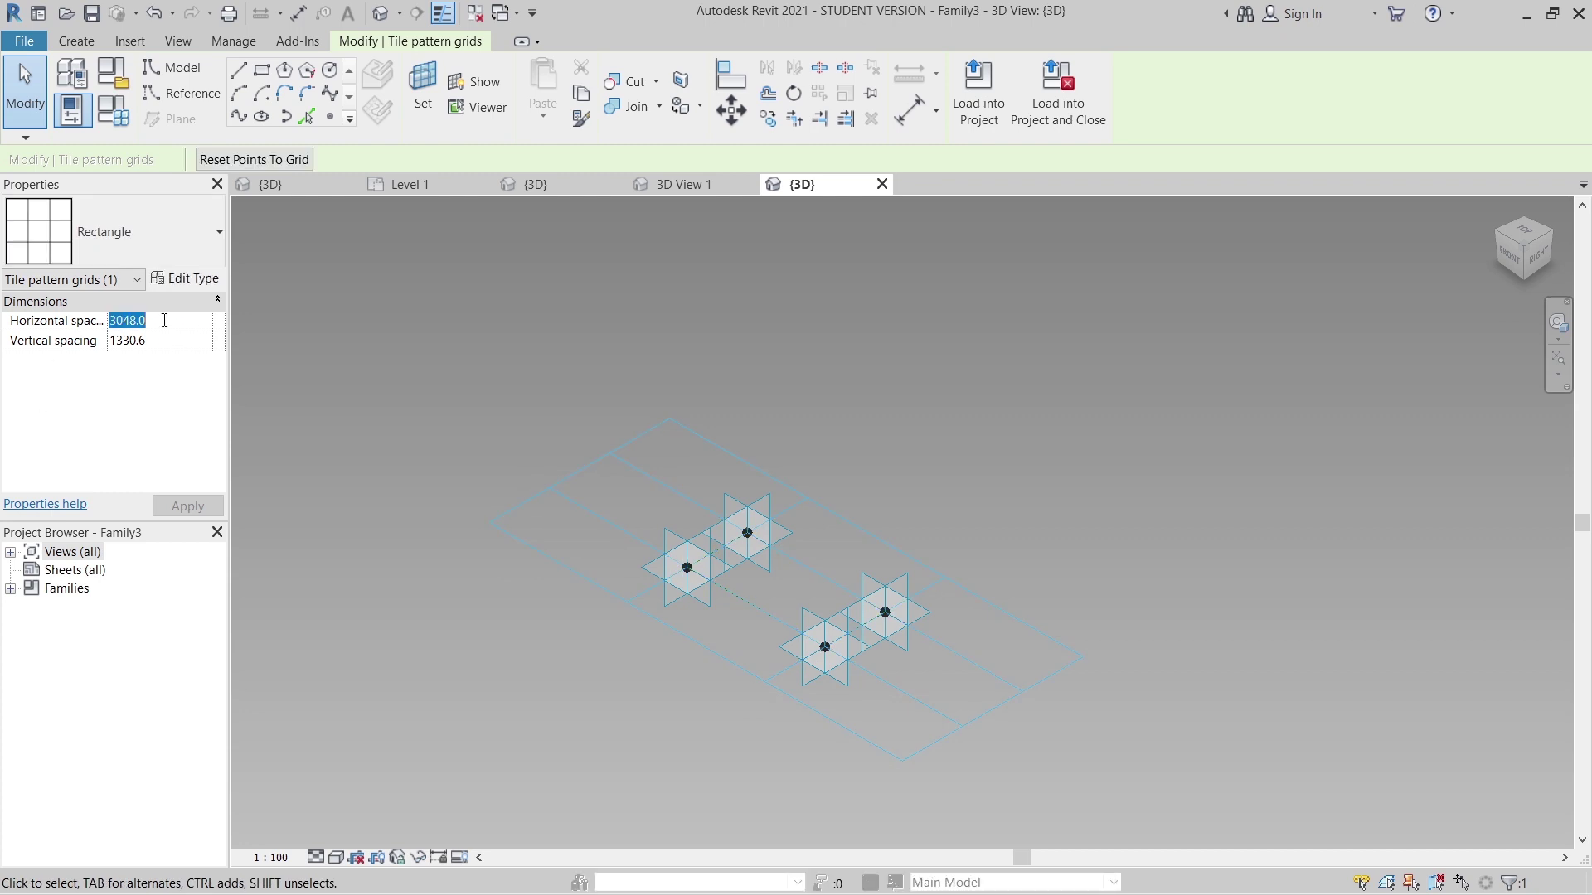
text(687.9)
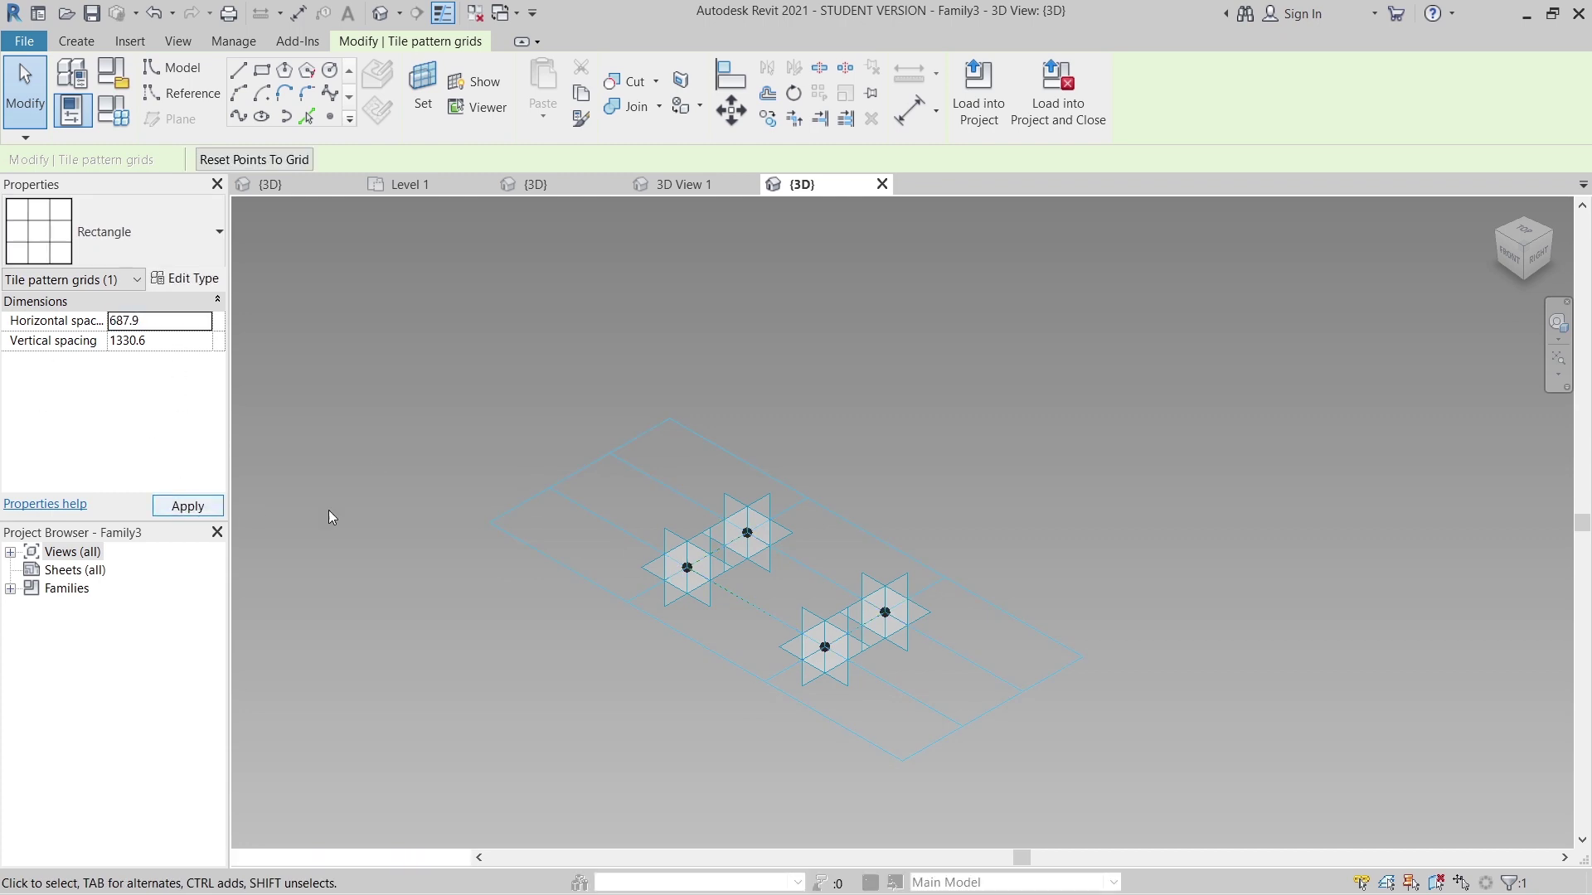
Place a reference point near the middle of one long reference line of the tile pattern grid.
scroll(575, 533, up, 10)
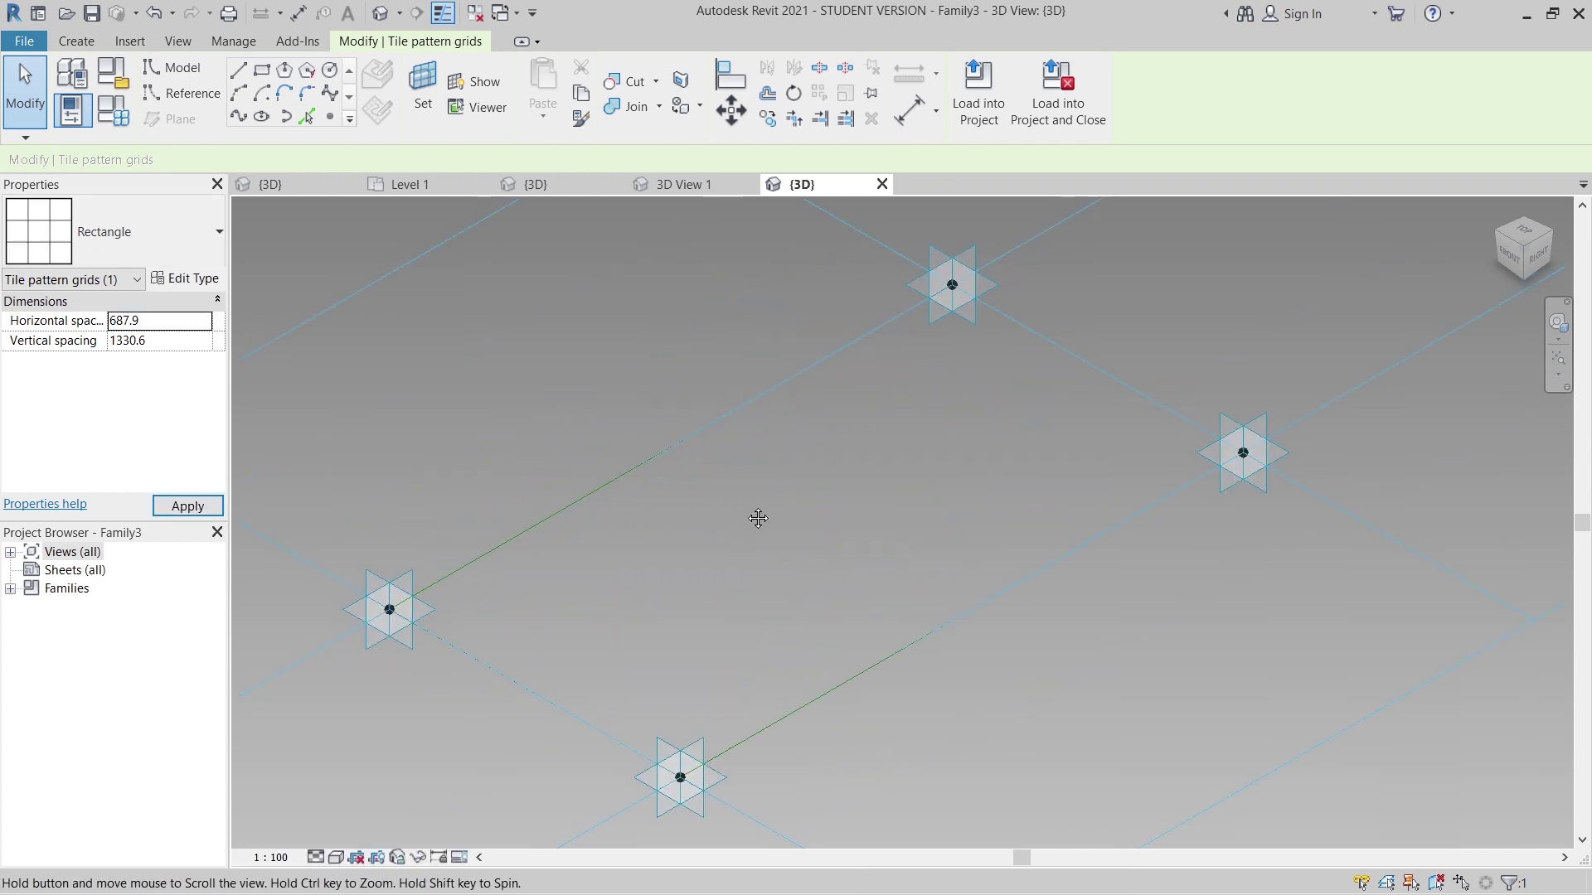
middle_drag(400, 380, 434, 401)
click(330, 118)
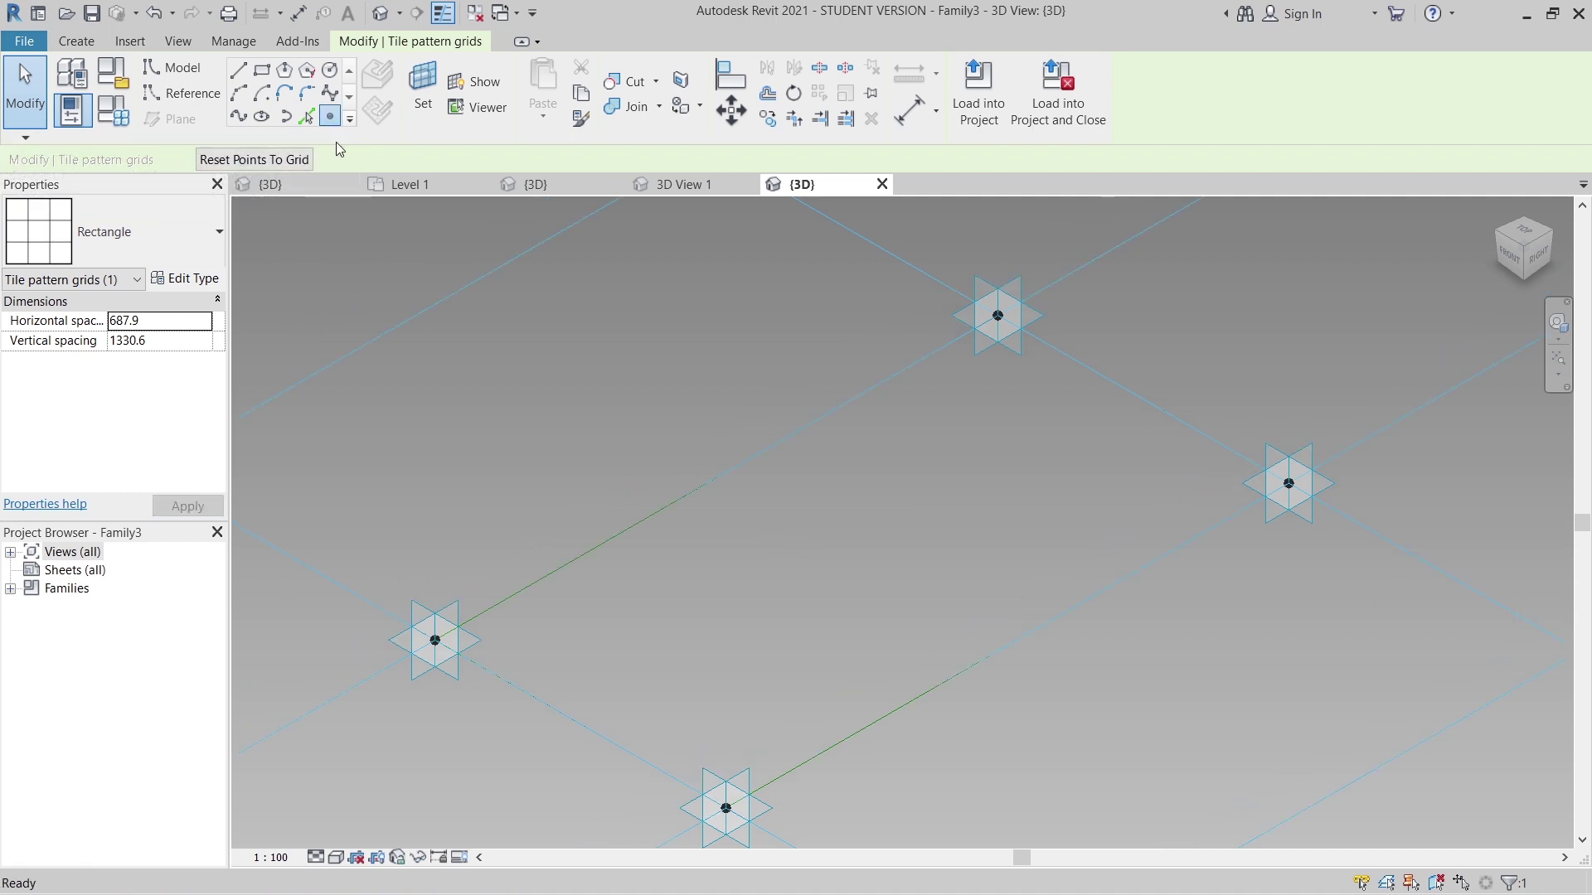
click(717, 478)
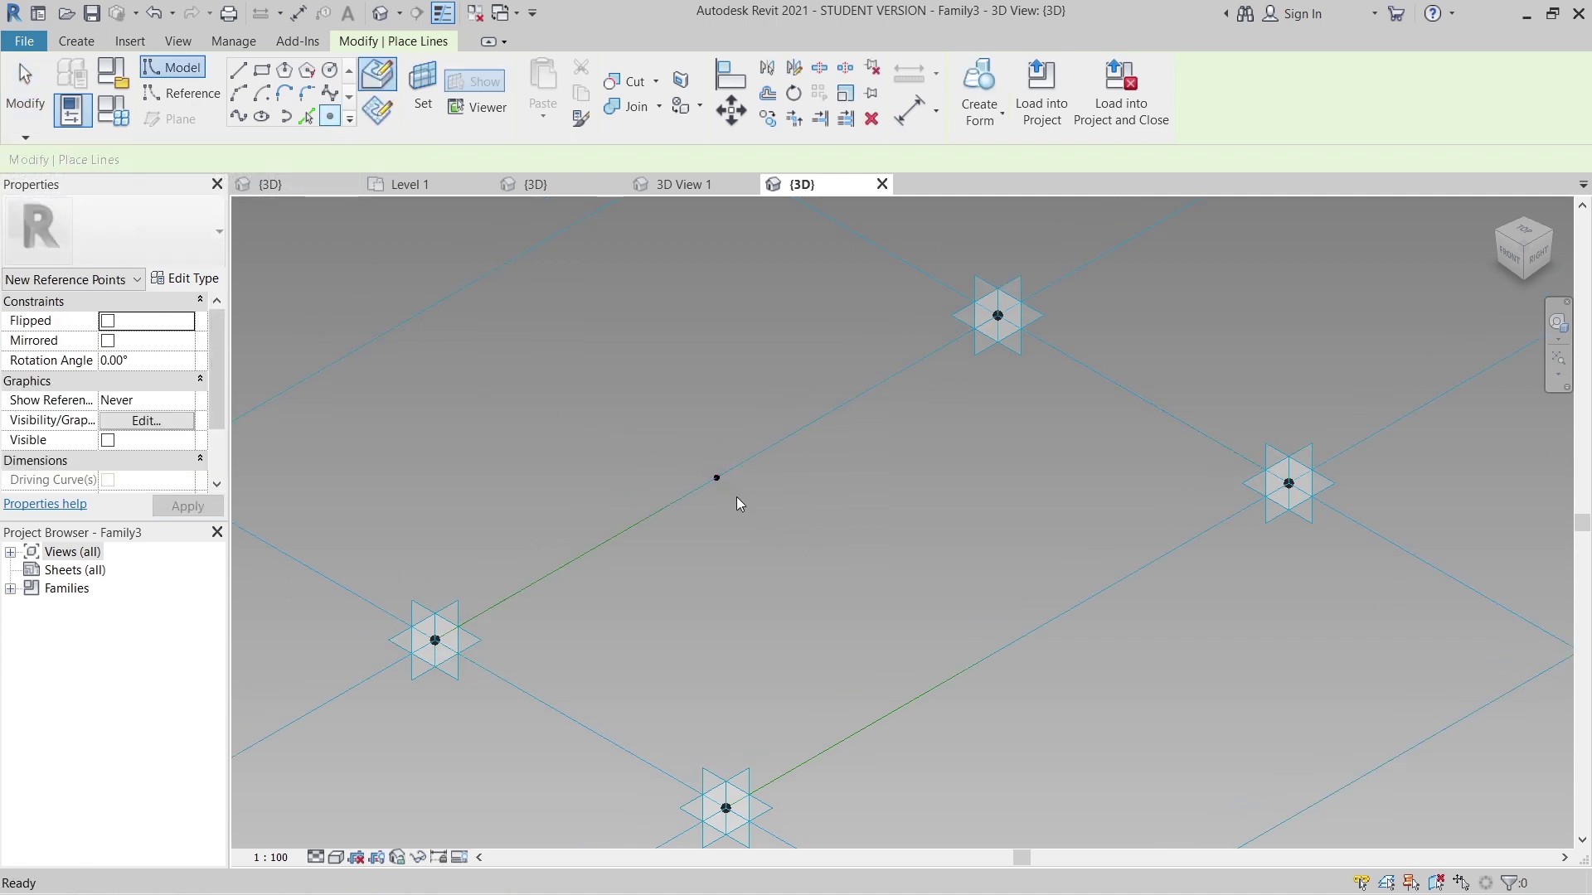
key(Escape)
key(Escape)
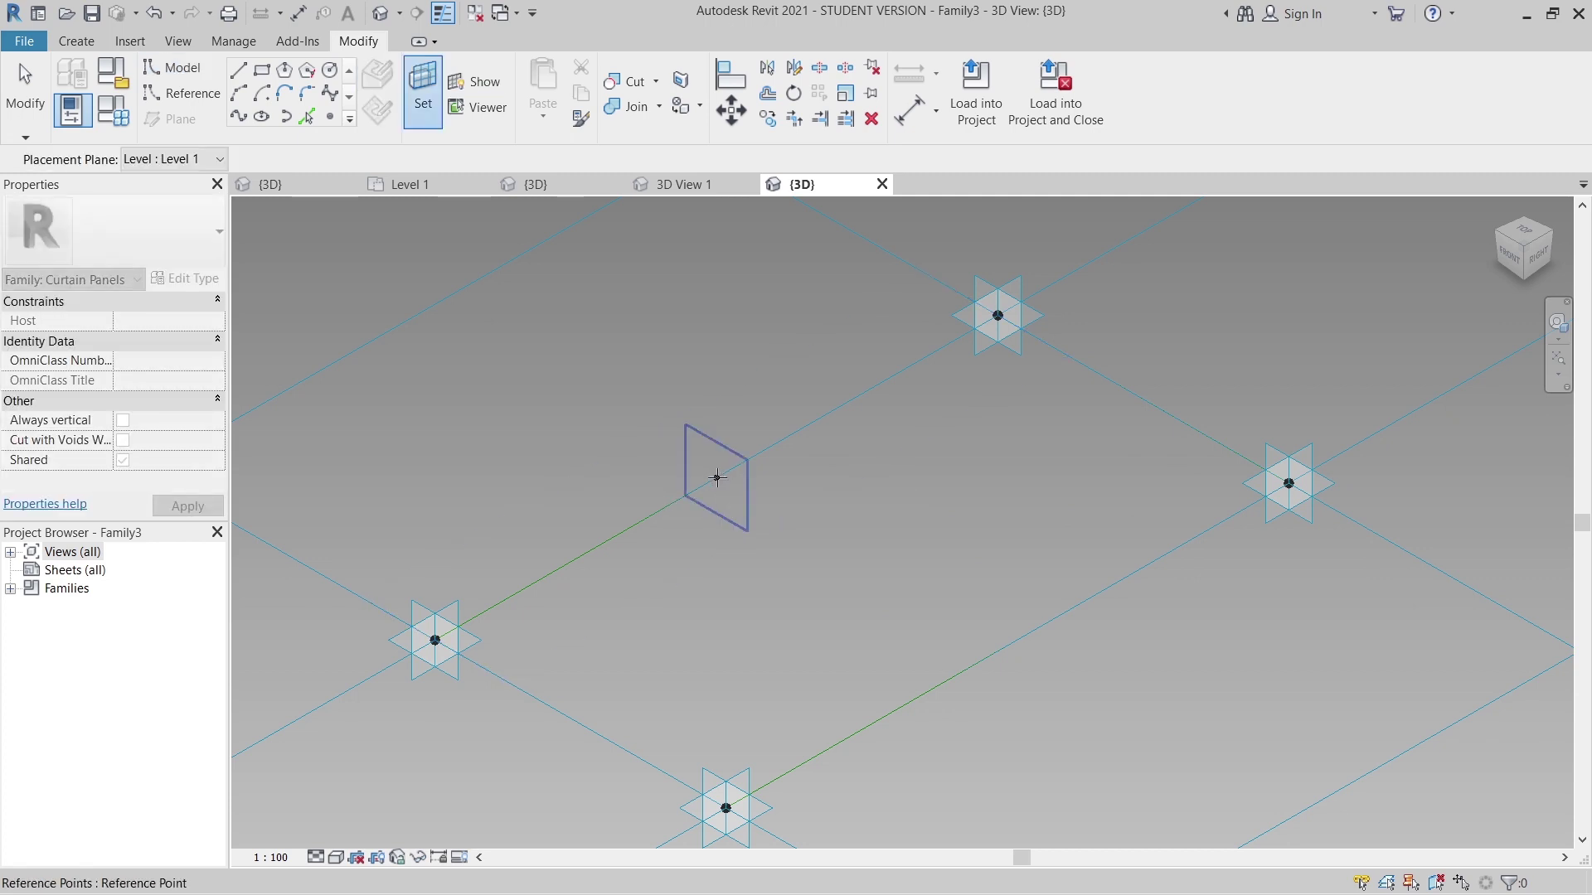
Set the reference point's perpendicular plane as work plane and draw a 100 x 100 model-line rectangle starting at the point.
click(717, 481)
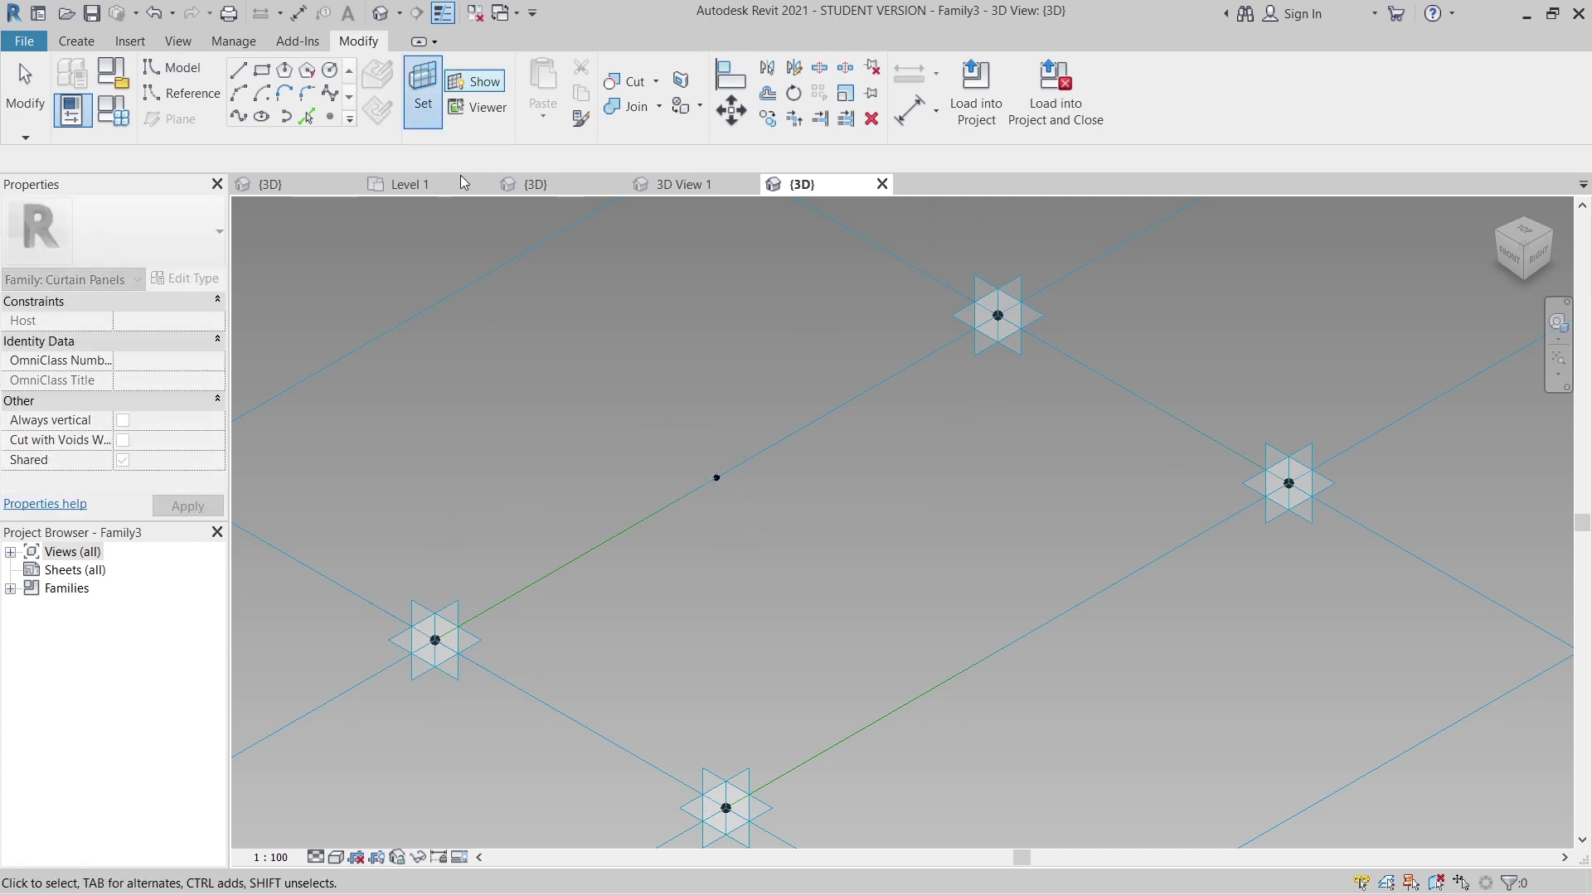
click(259, 73)
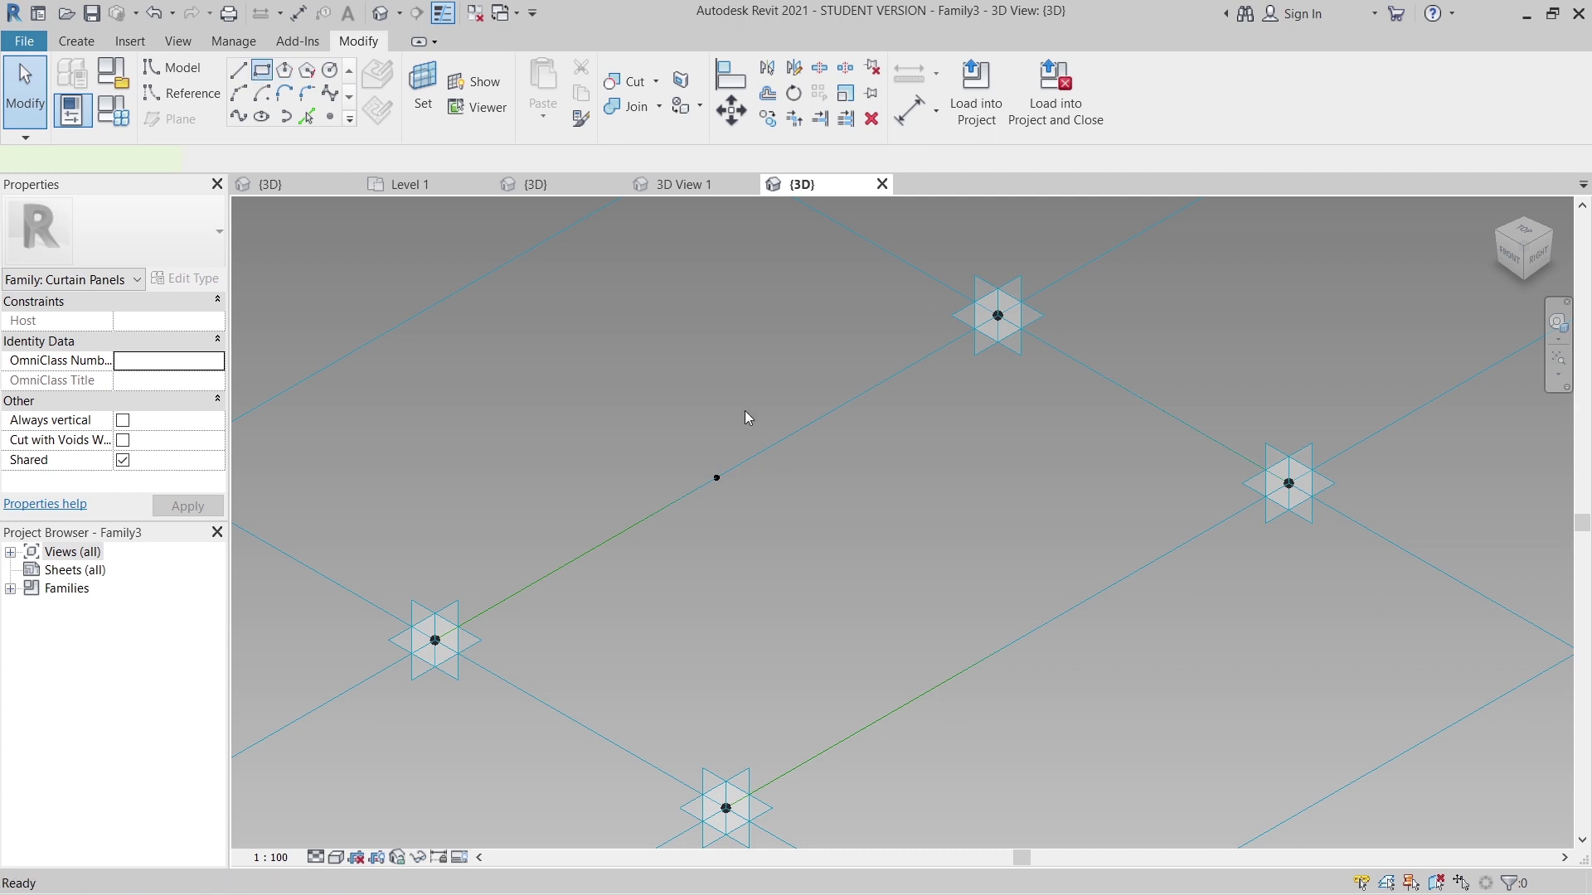
click(717, 478)
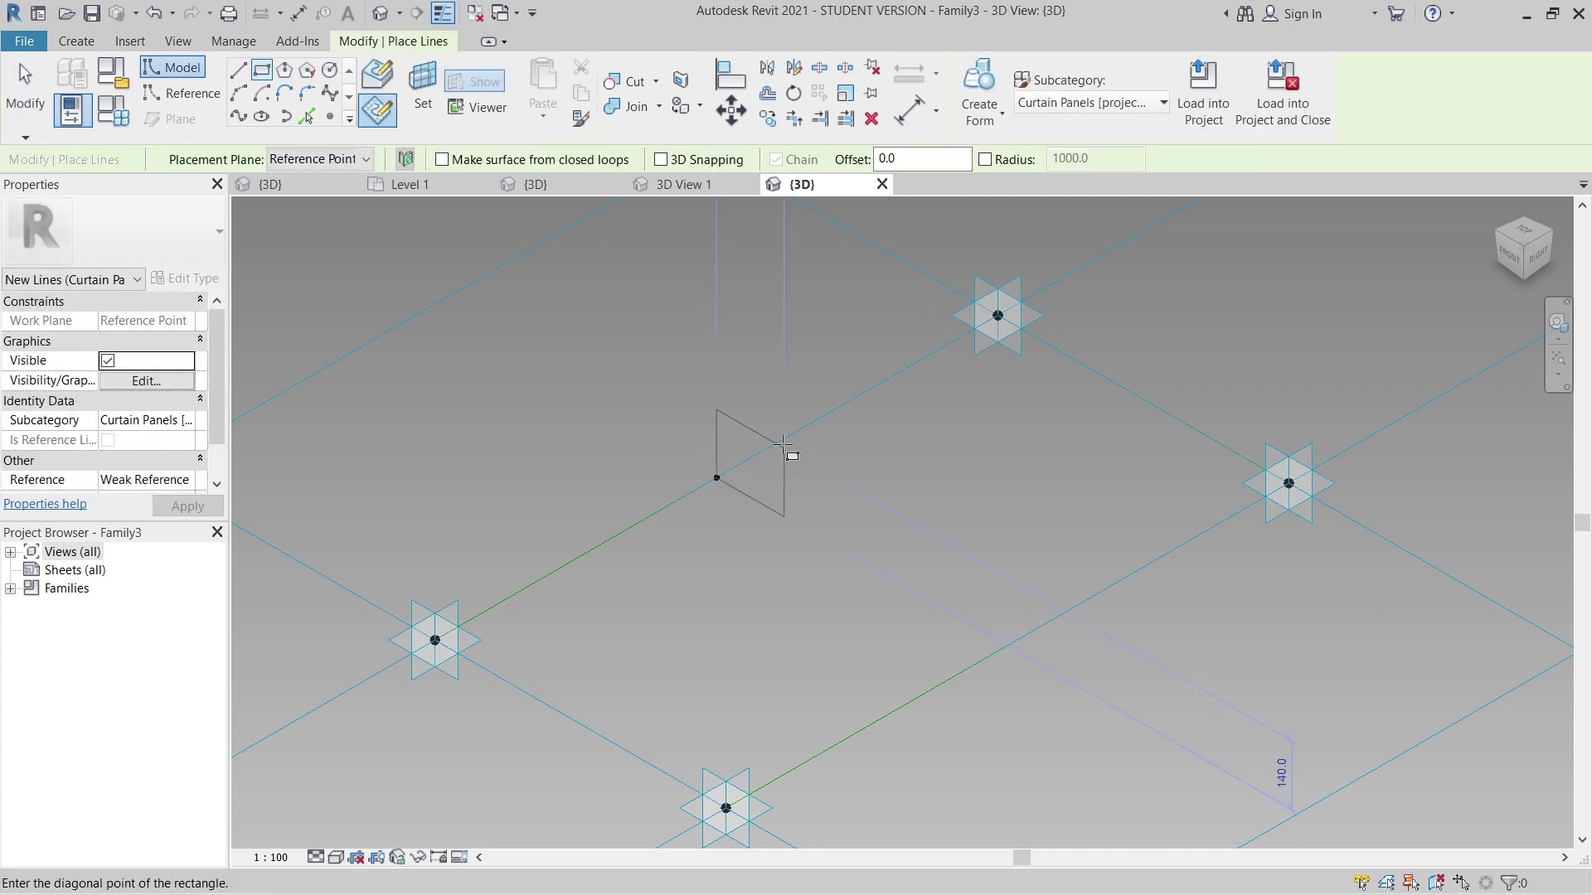
scroll(785, 454, down, 1)
scroll(782, 448, down, 1)
scroll(783, 447, down, 1)
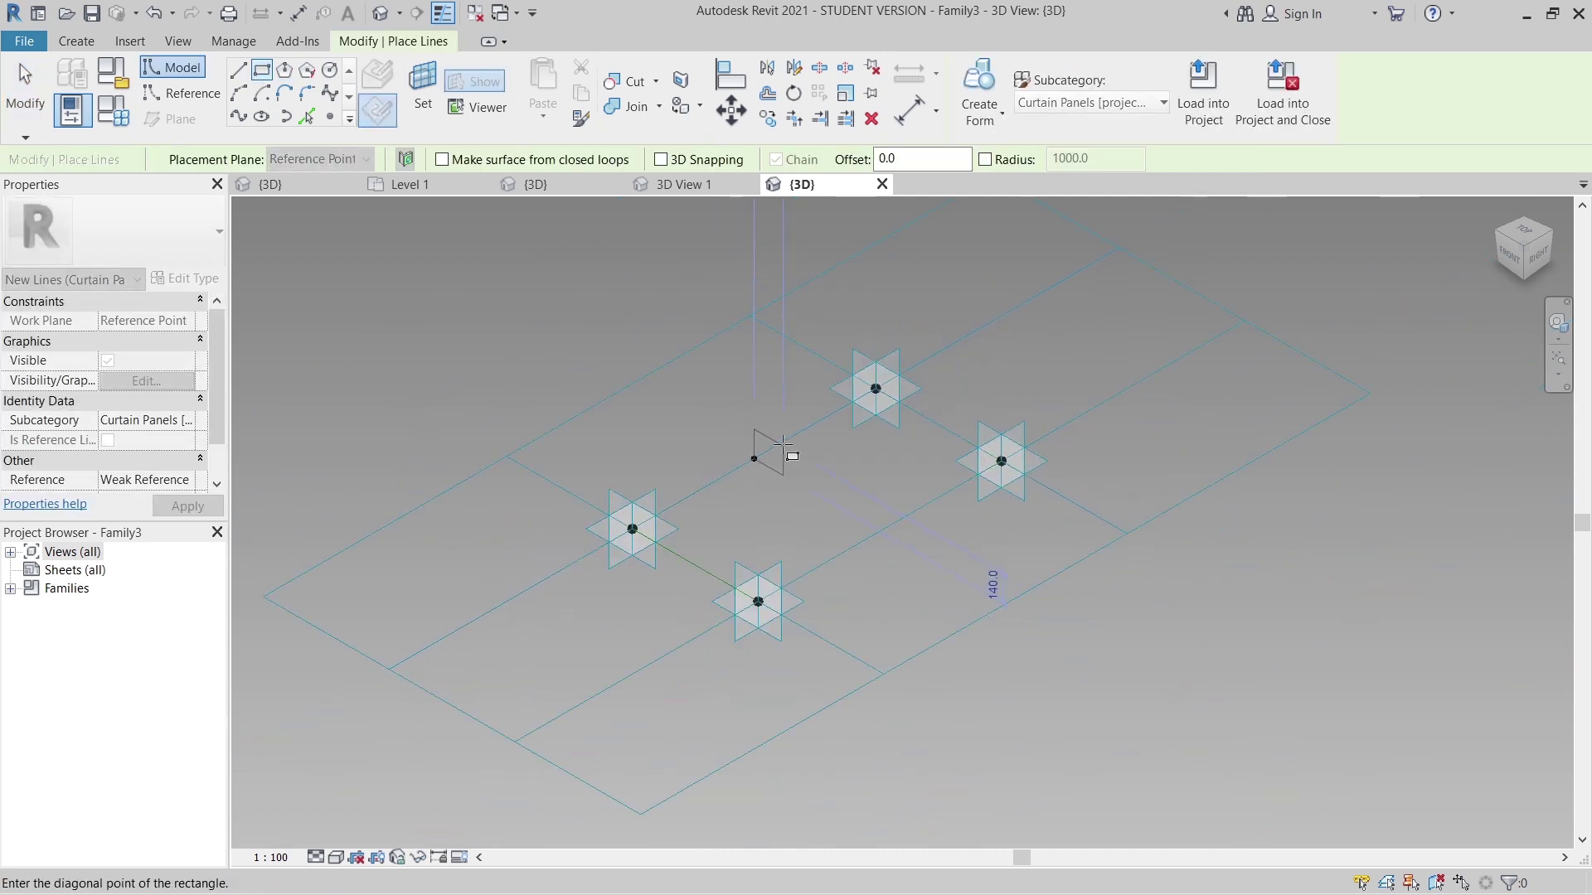
scroll(782, 448, down, 1)
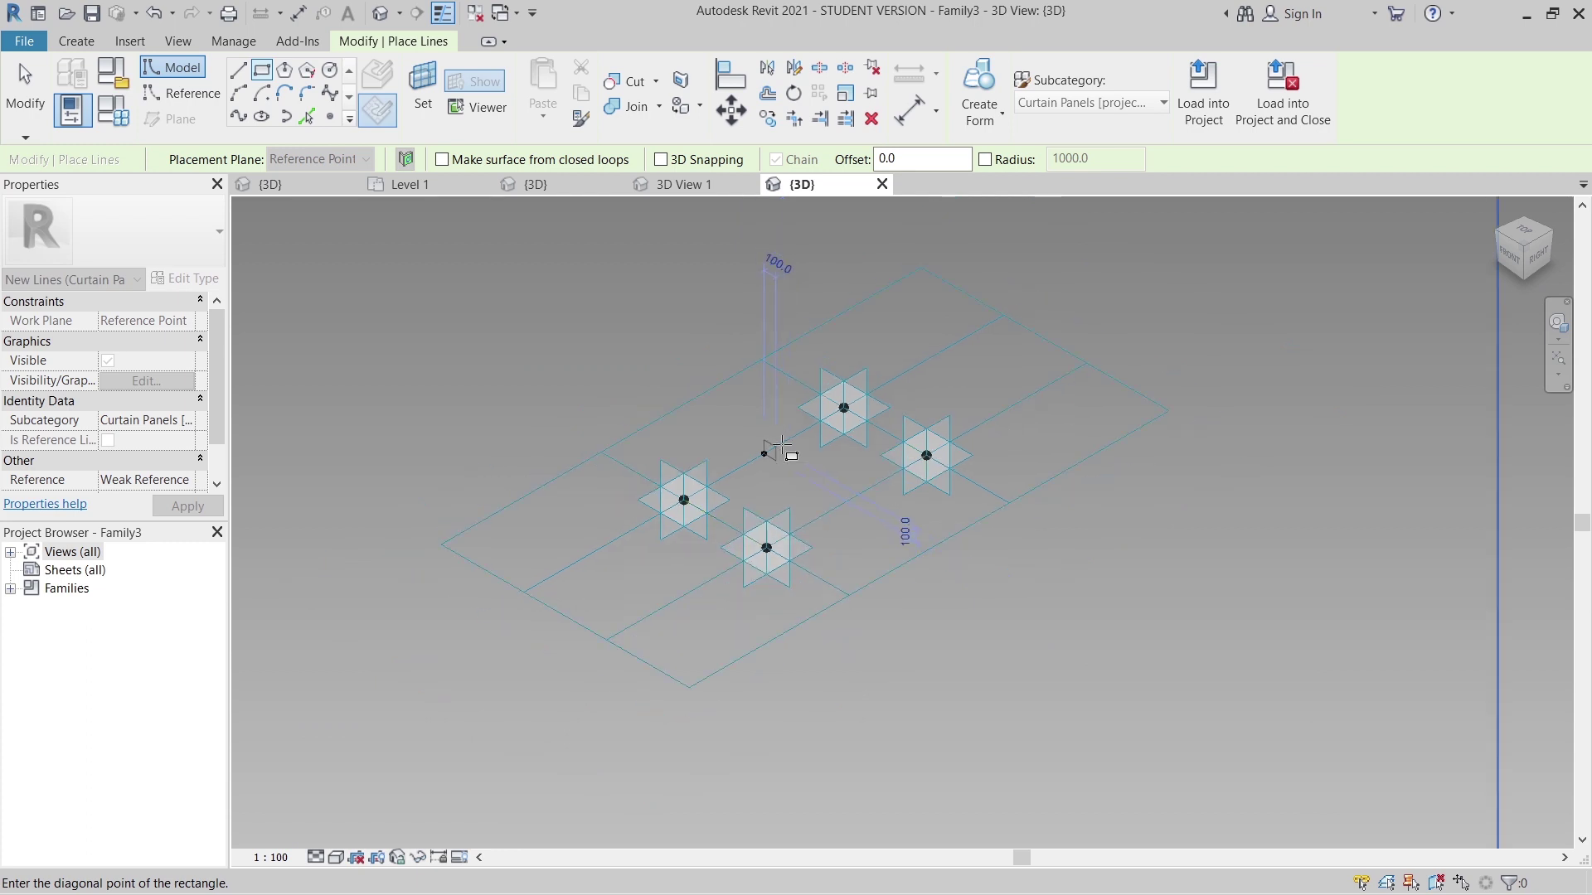
key(Escape)
key(Escape)
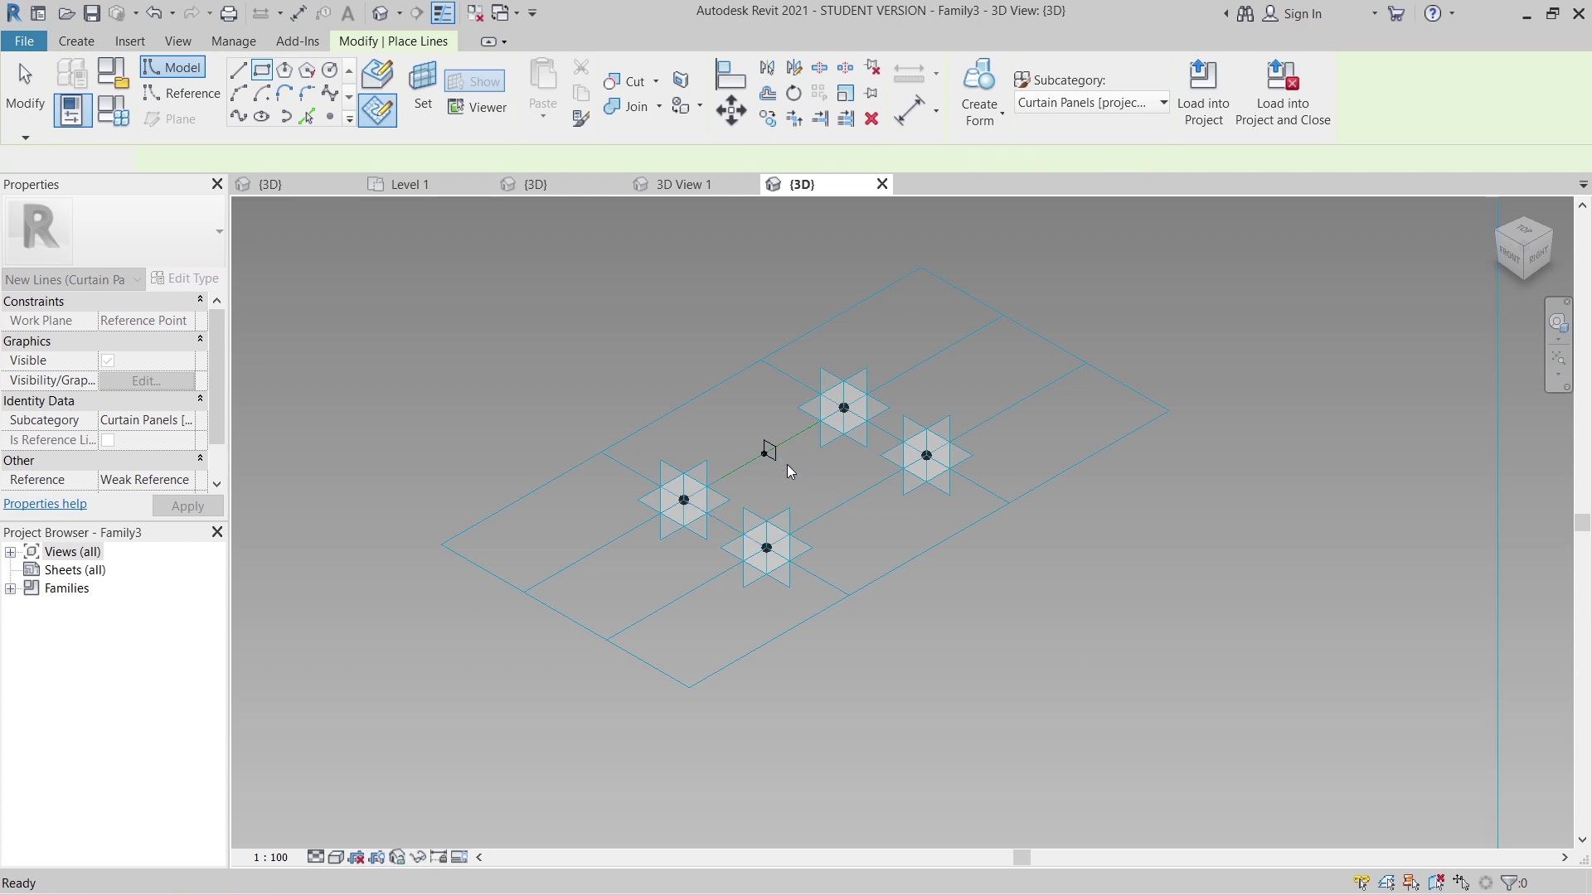
Centre the square profile on the reference point by moving it sideways half its width and down half its height.
scroll(782, 451, up, 3)
scroll(783, 451, up, 5)
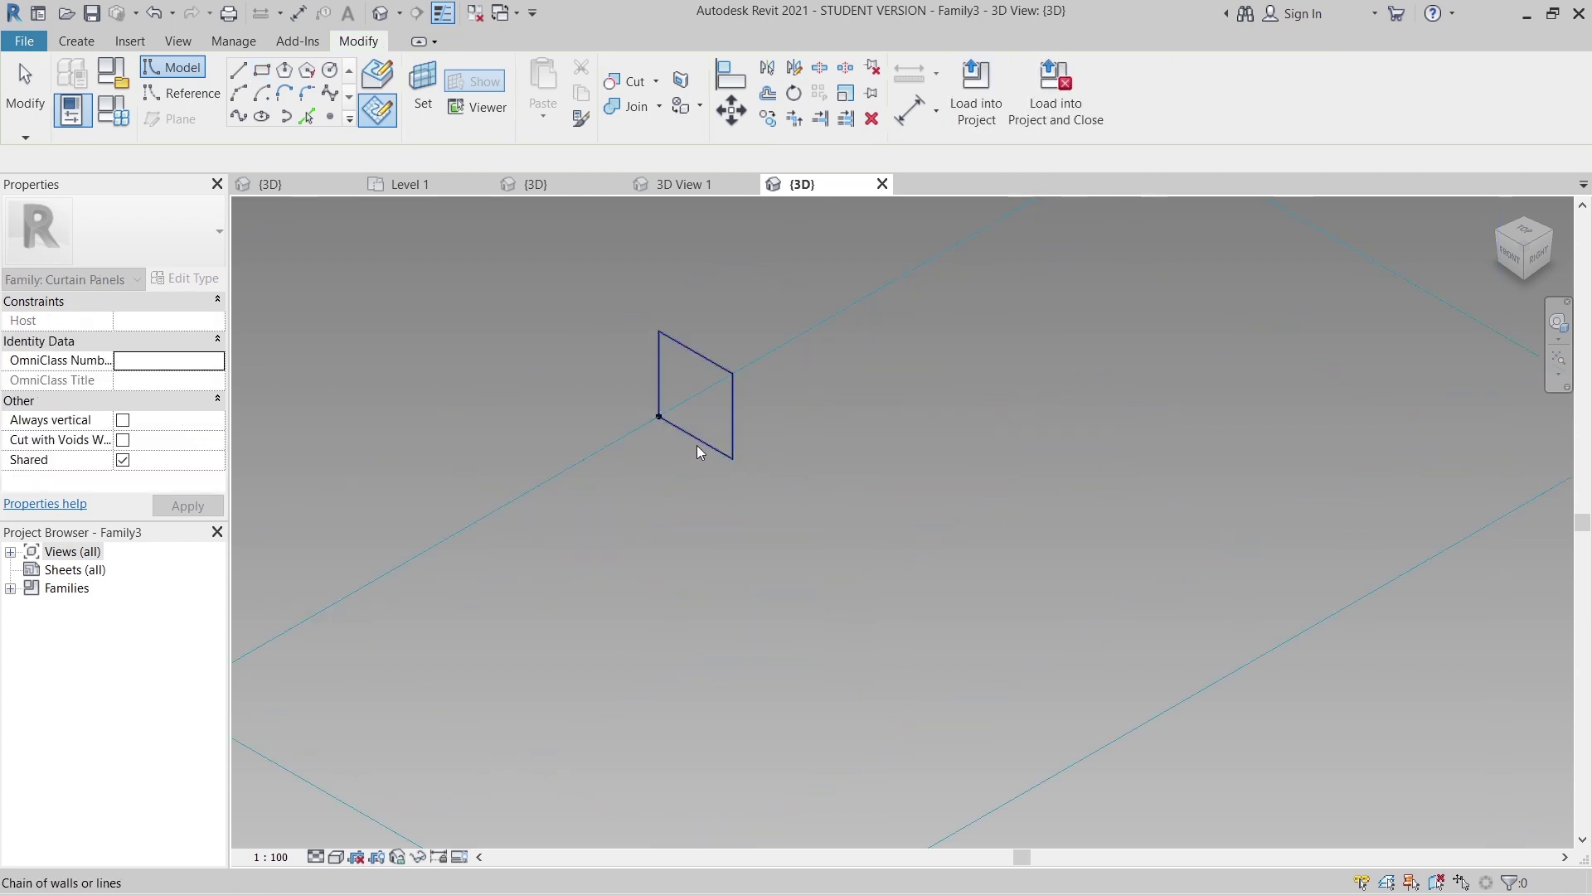
click(655, 425)
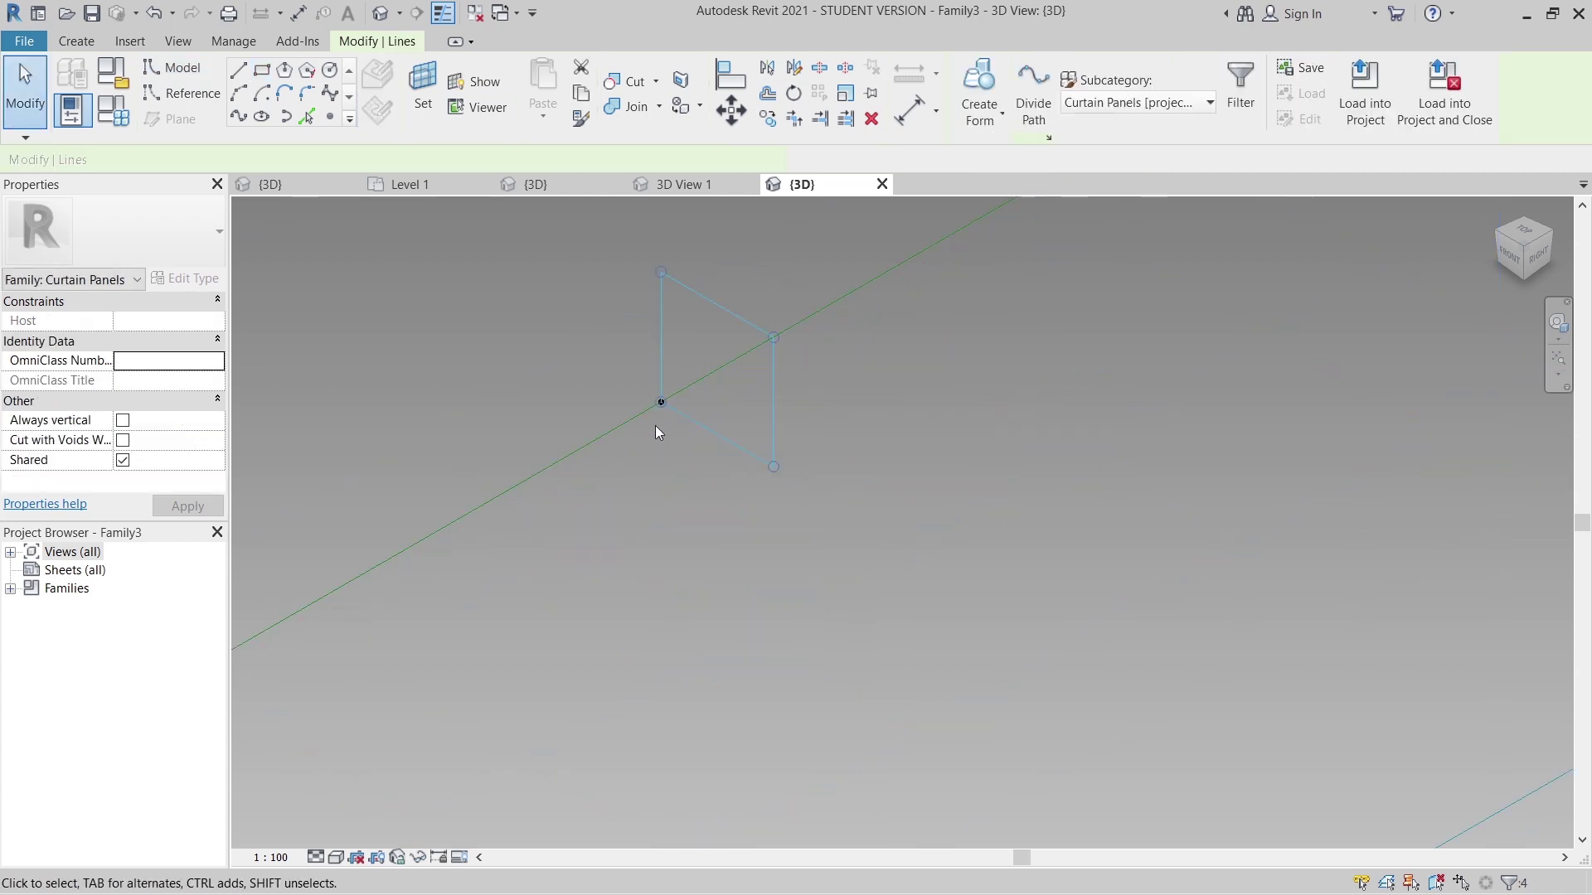
click(750, 118)
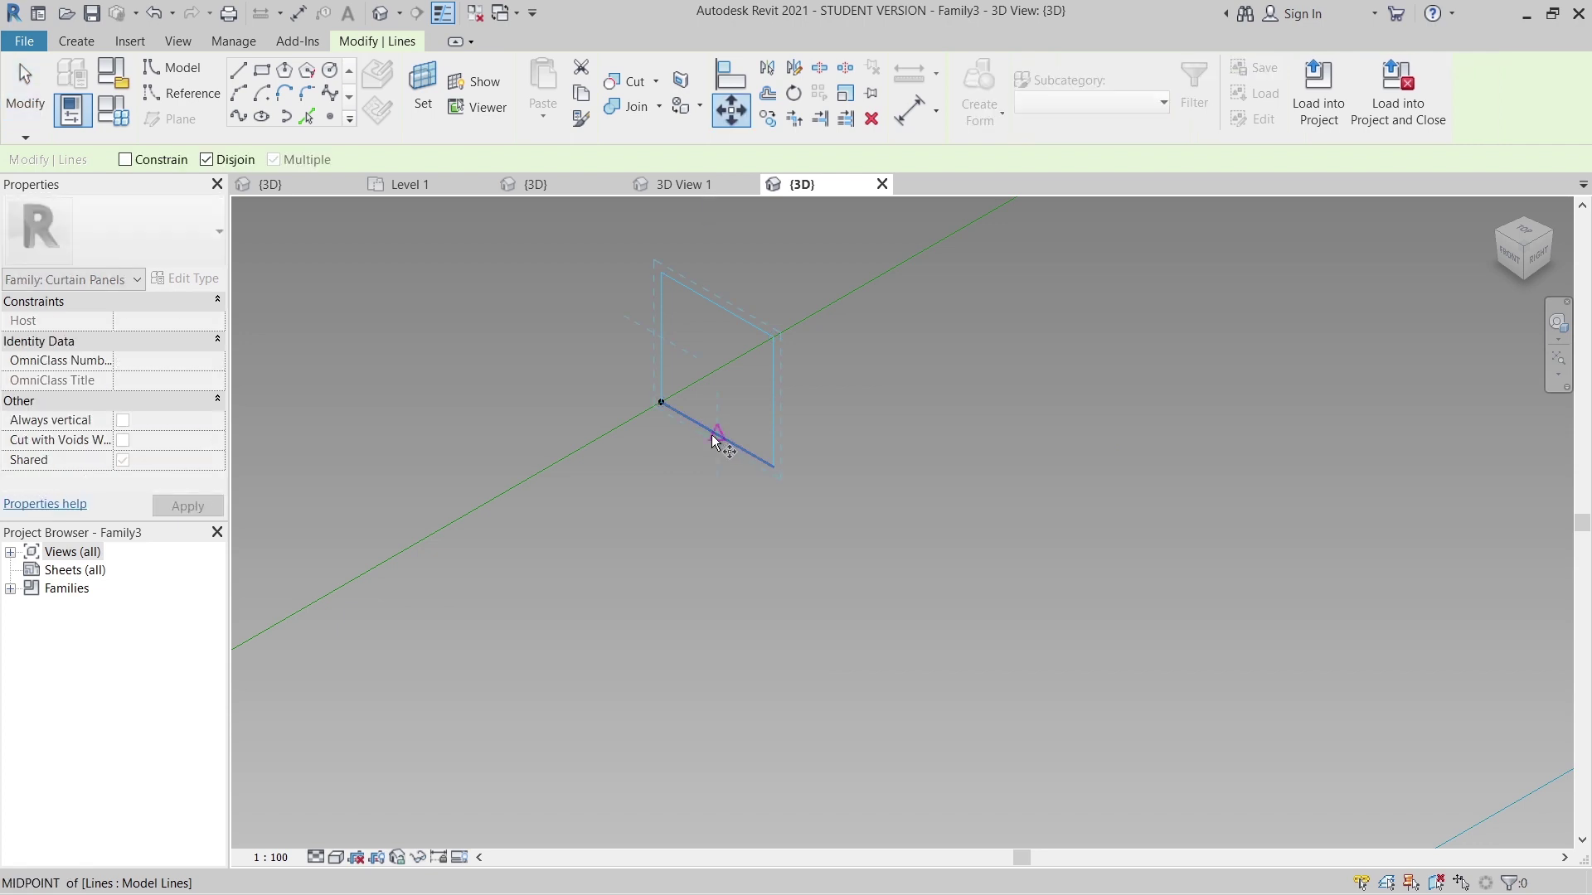
click(716, 441)
click(661, 403)
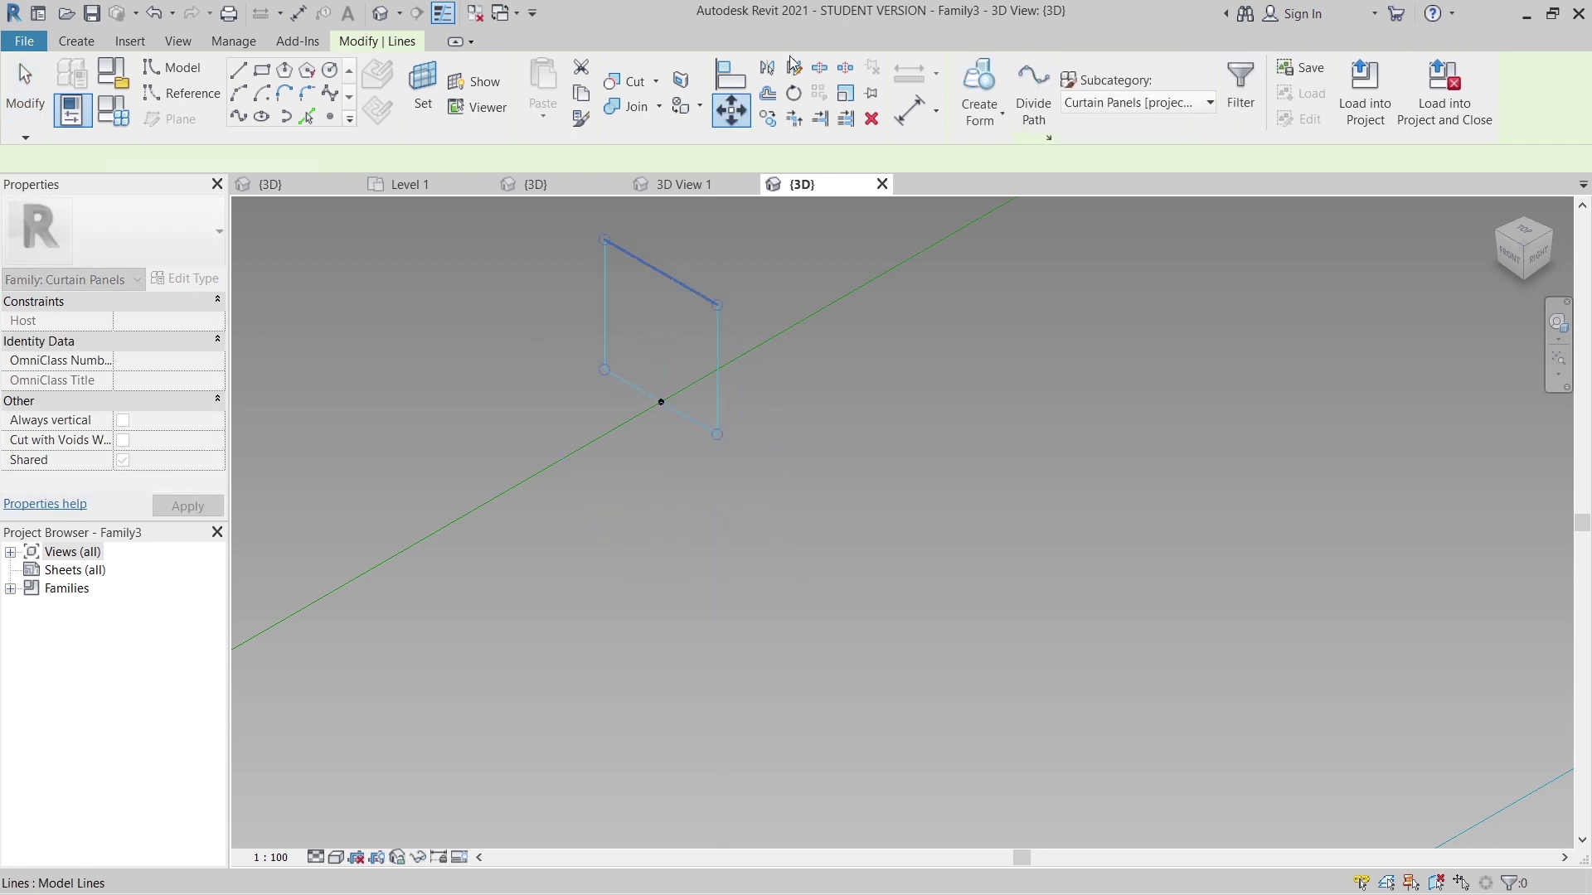
drag(715, 306, 714, 309)
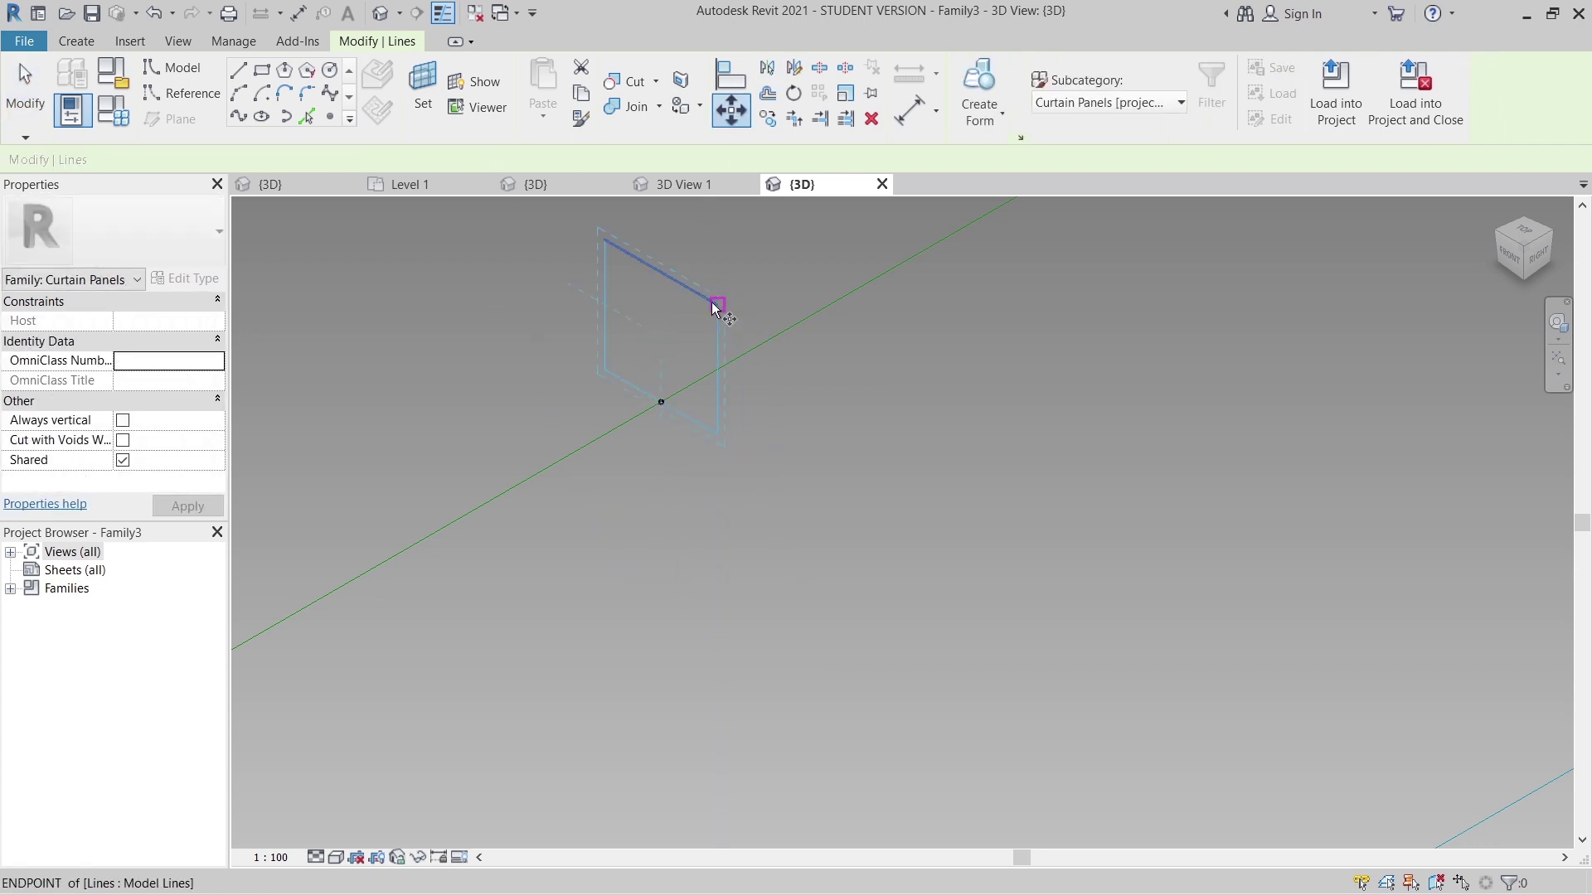
click(715, 307)
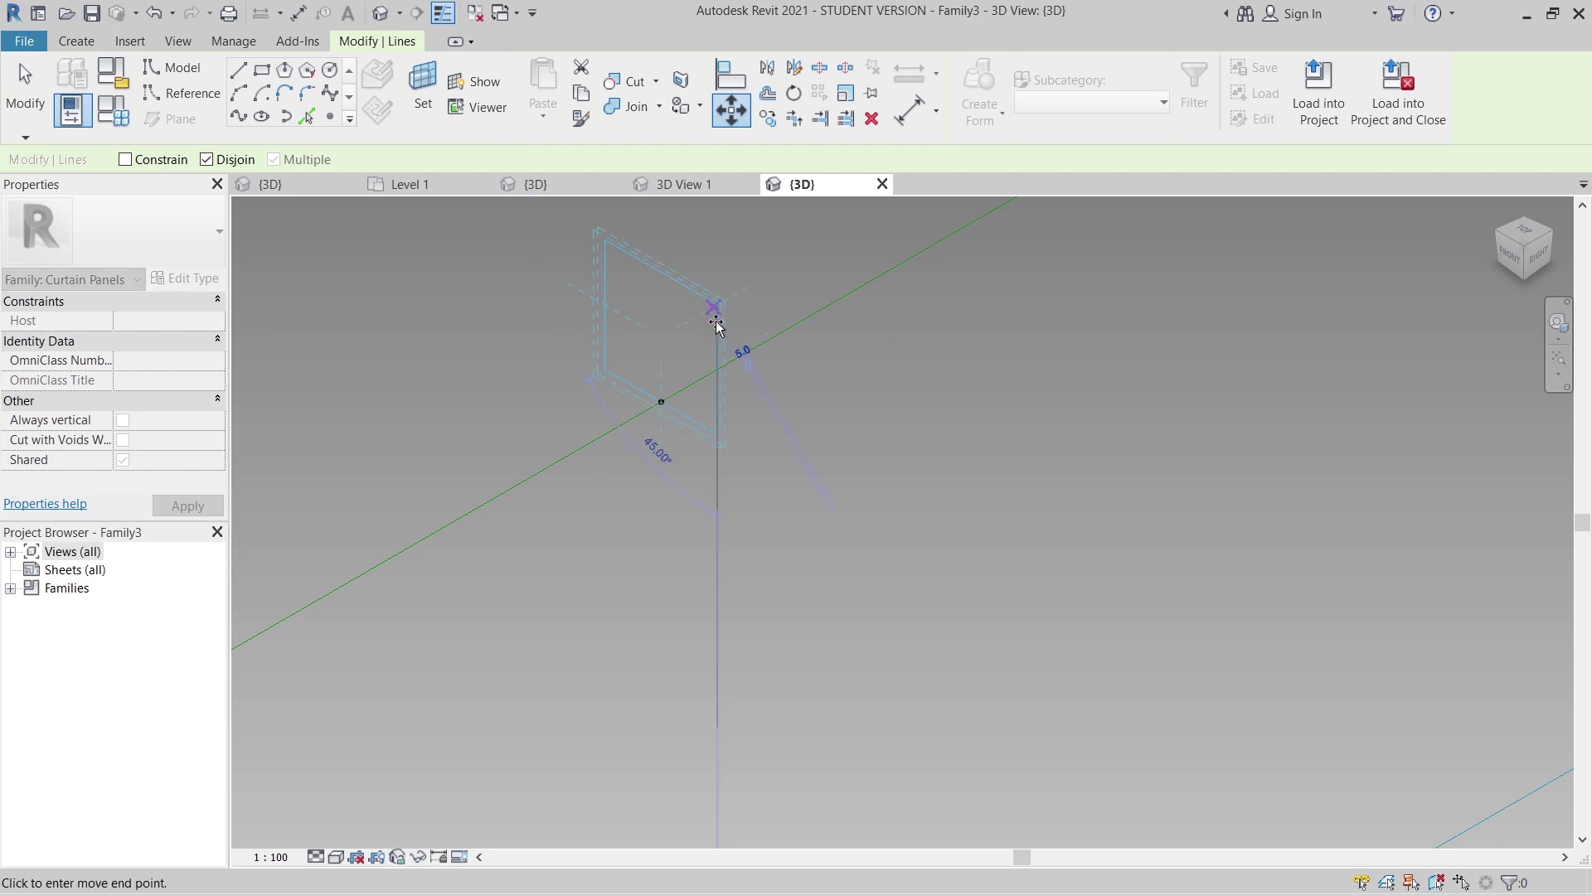
click(718, 370)
click(782, 380)
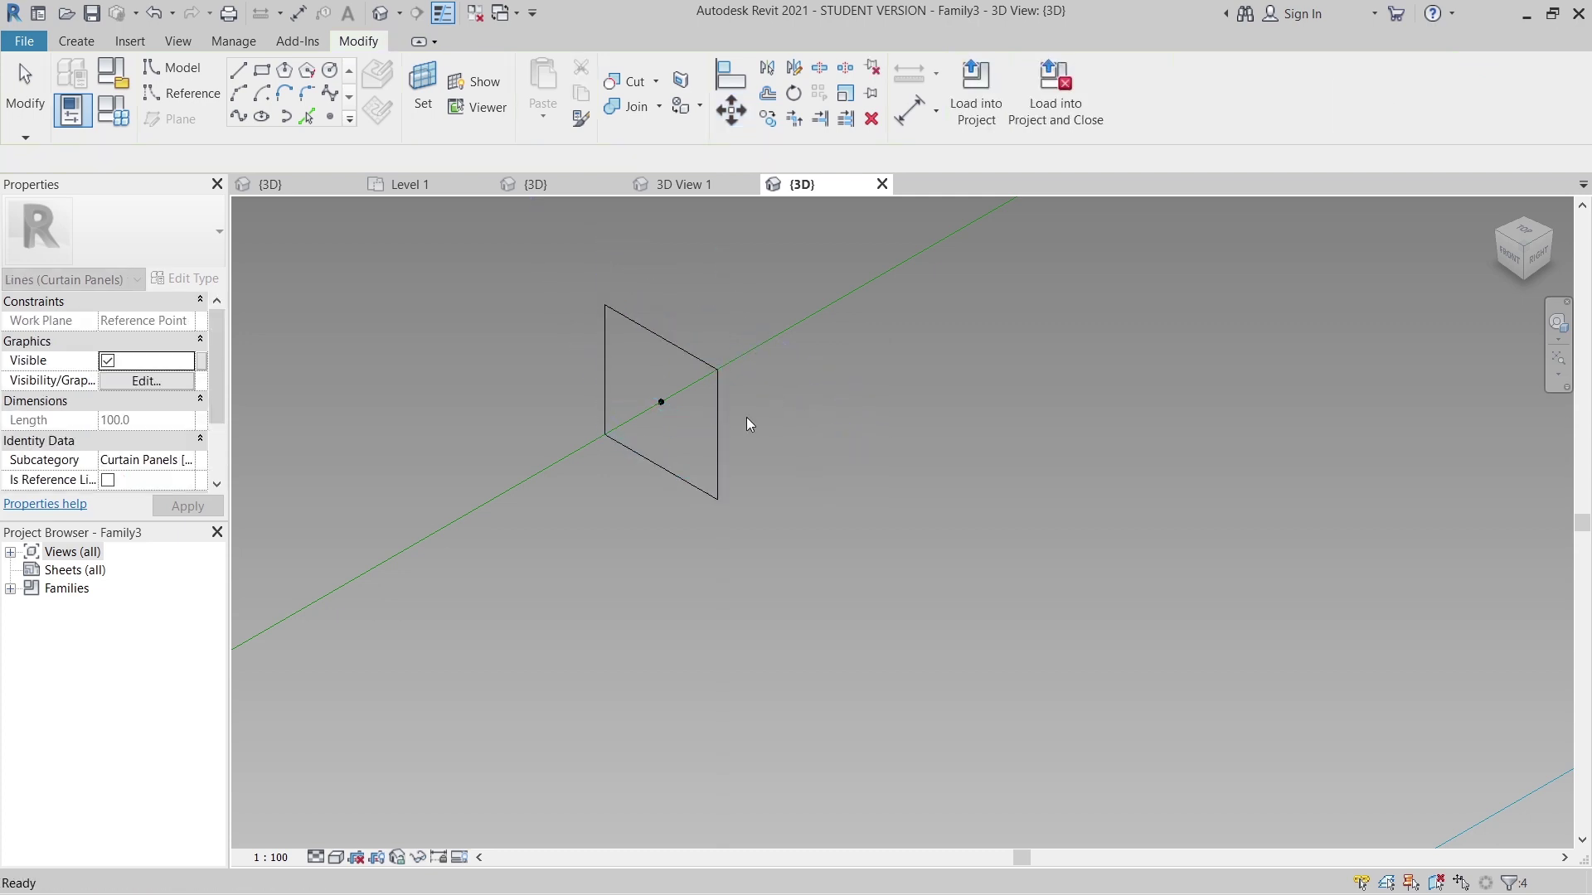
Create a solid frame form by sweeping the square profile along the four reference lines of the tile.
click(809, 318)
click(987, 87)
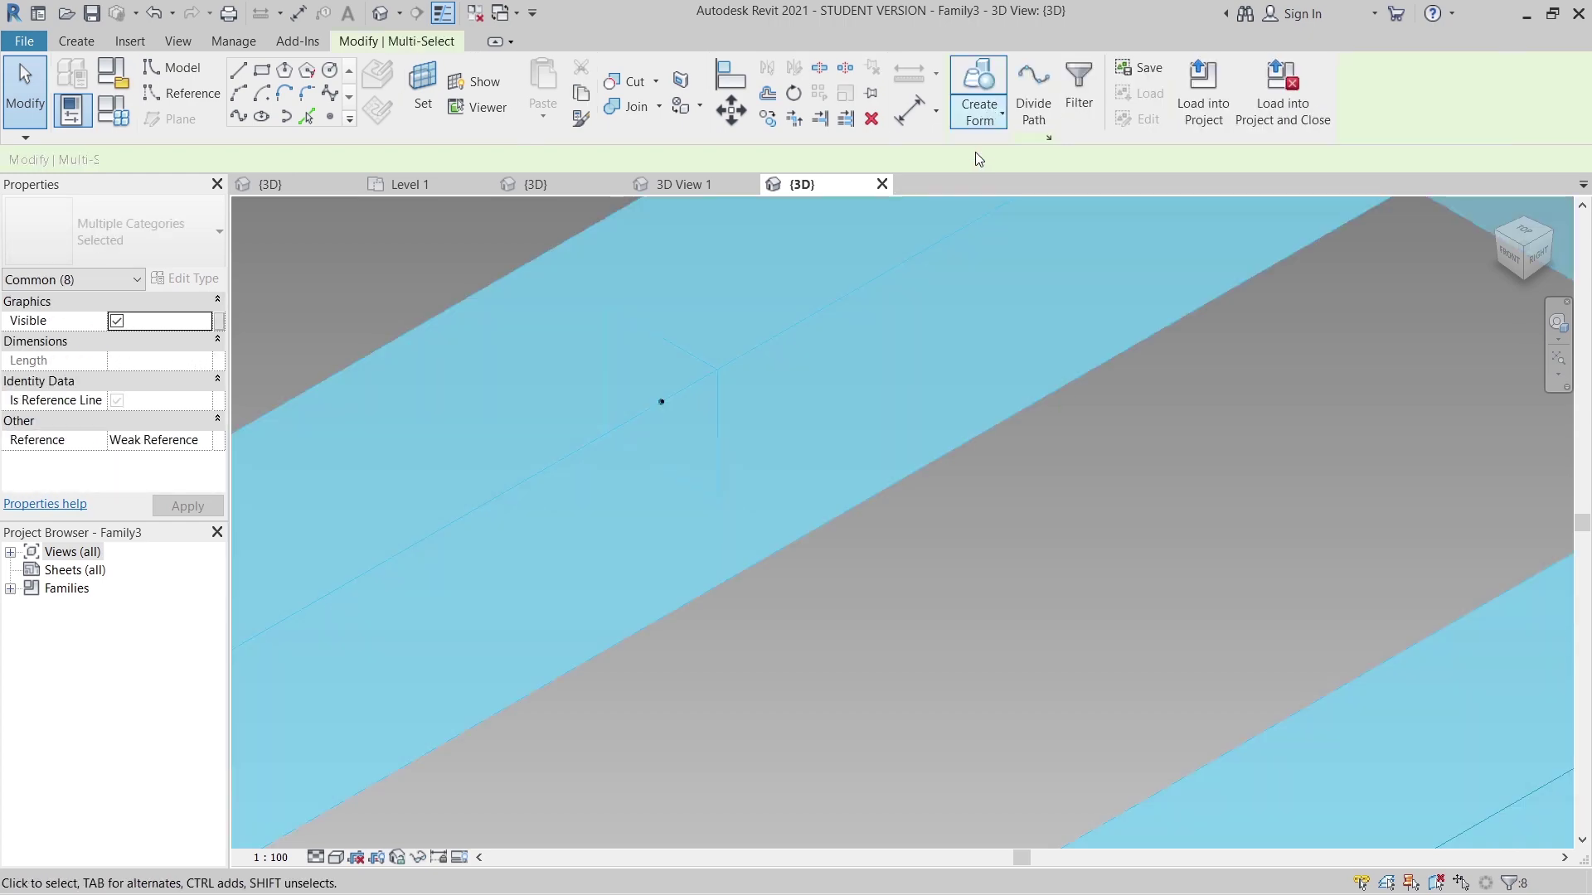
key(Escape)
scroll(980, 480, down, 3)
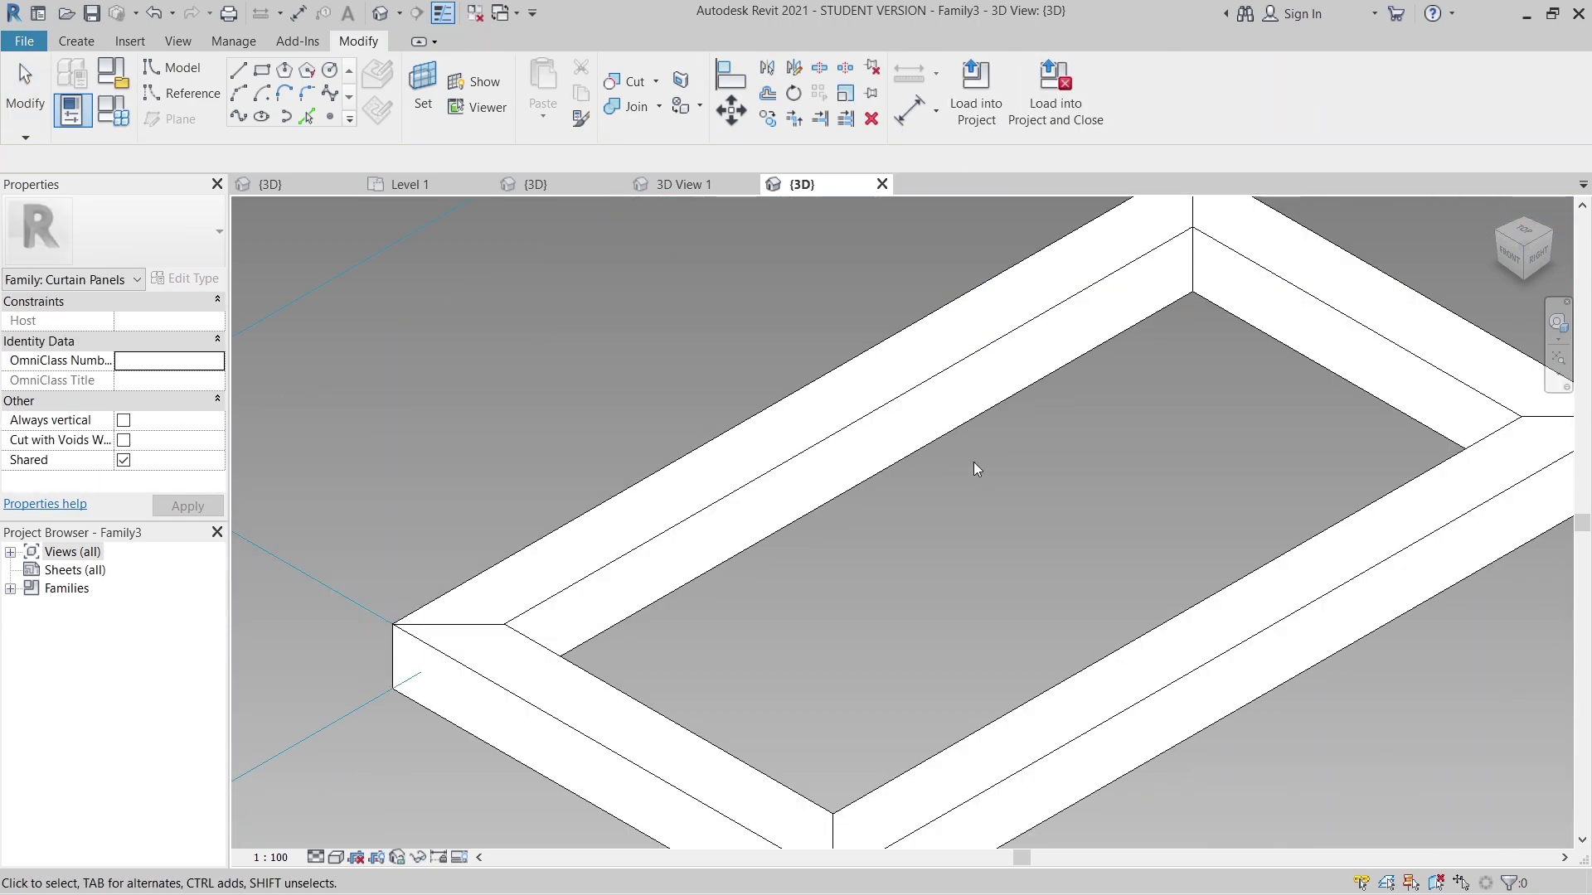
scroll(898, 439, down, 3)
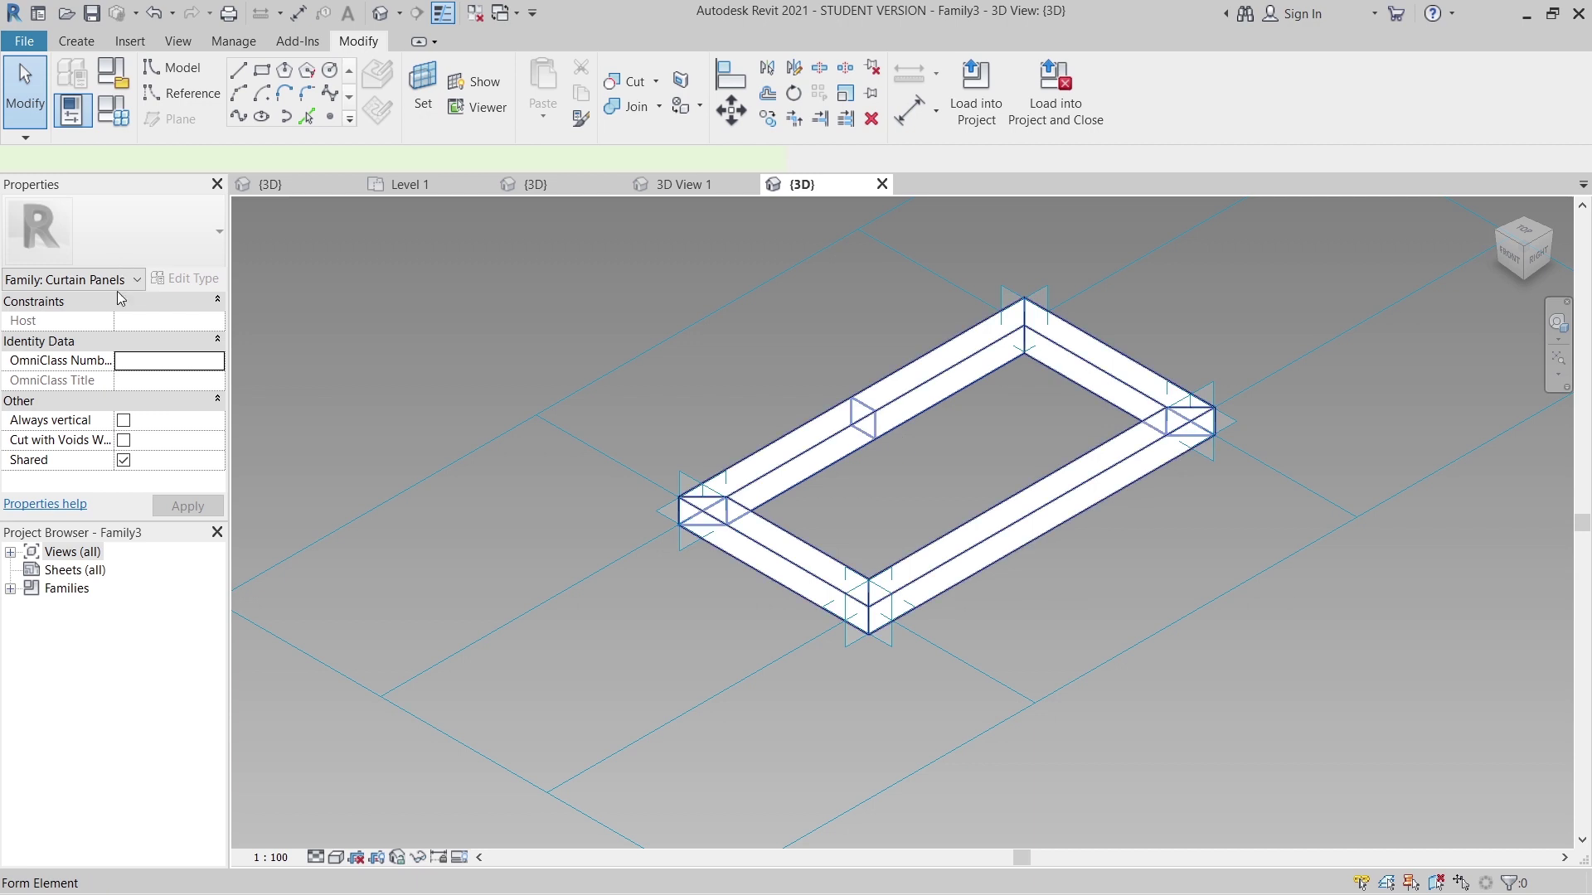
Create a new material for the frame form and name it Wood.
click(212, 383)
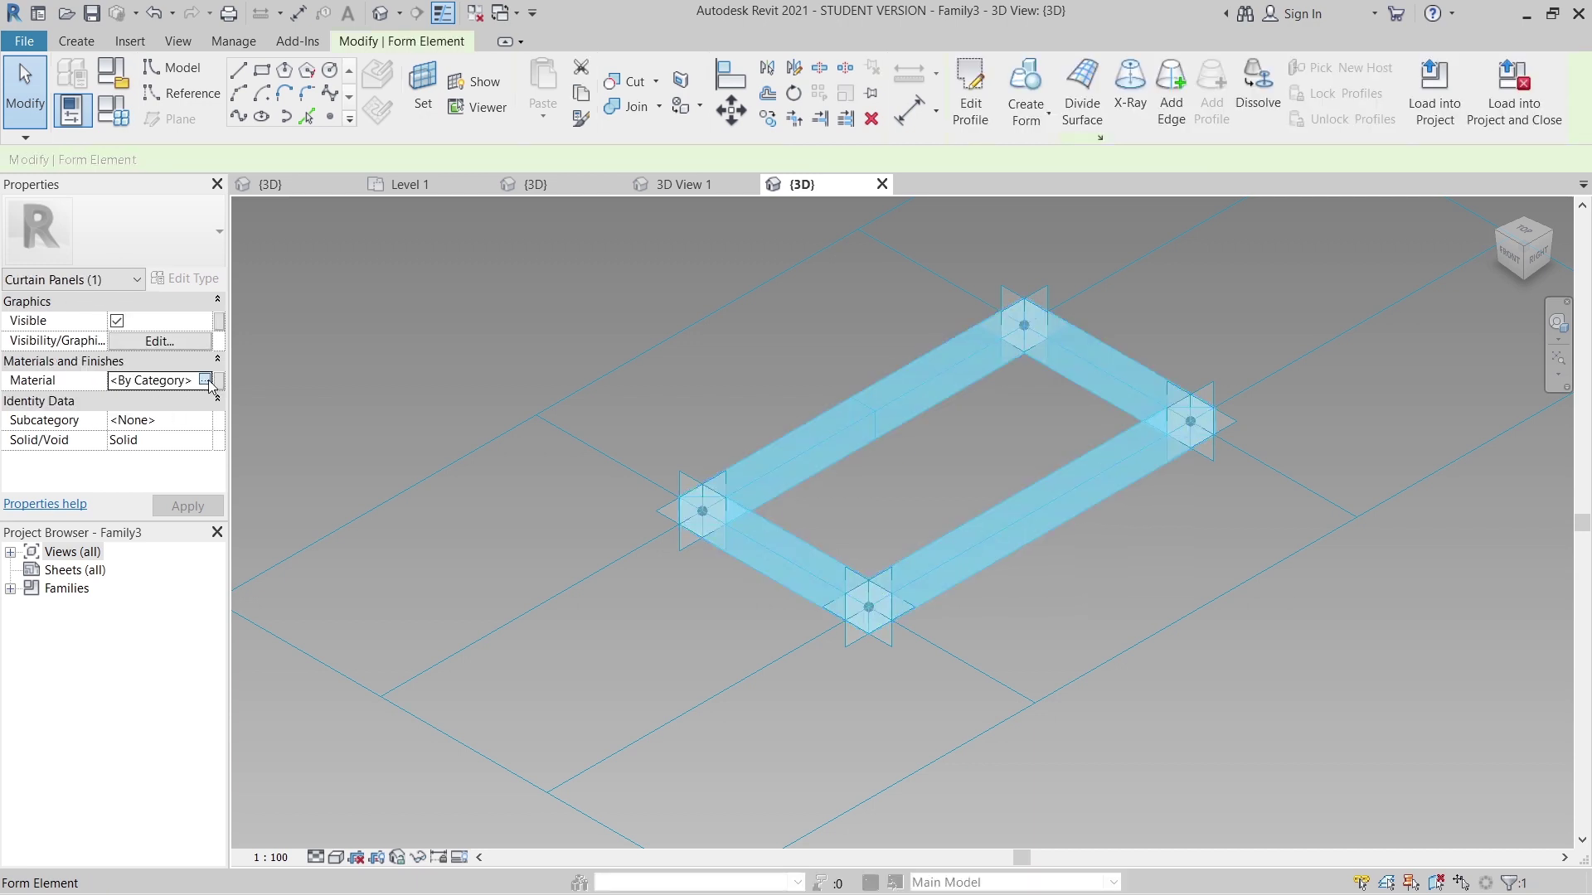
click(207, 379)
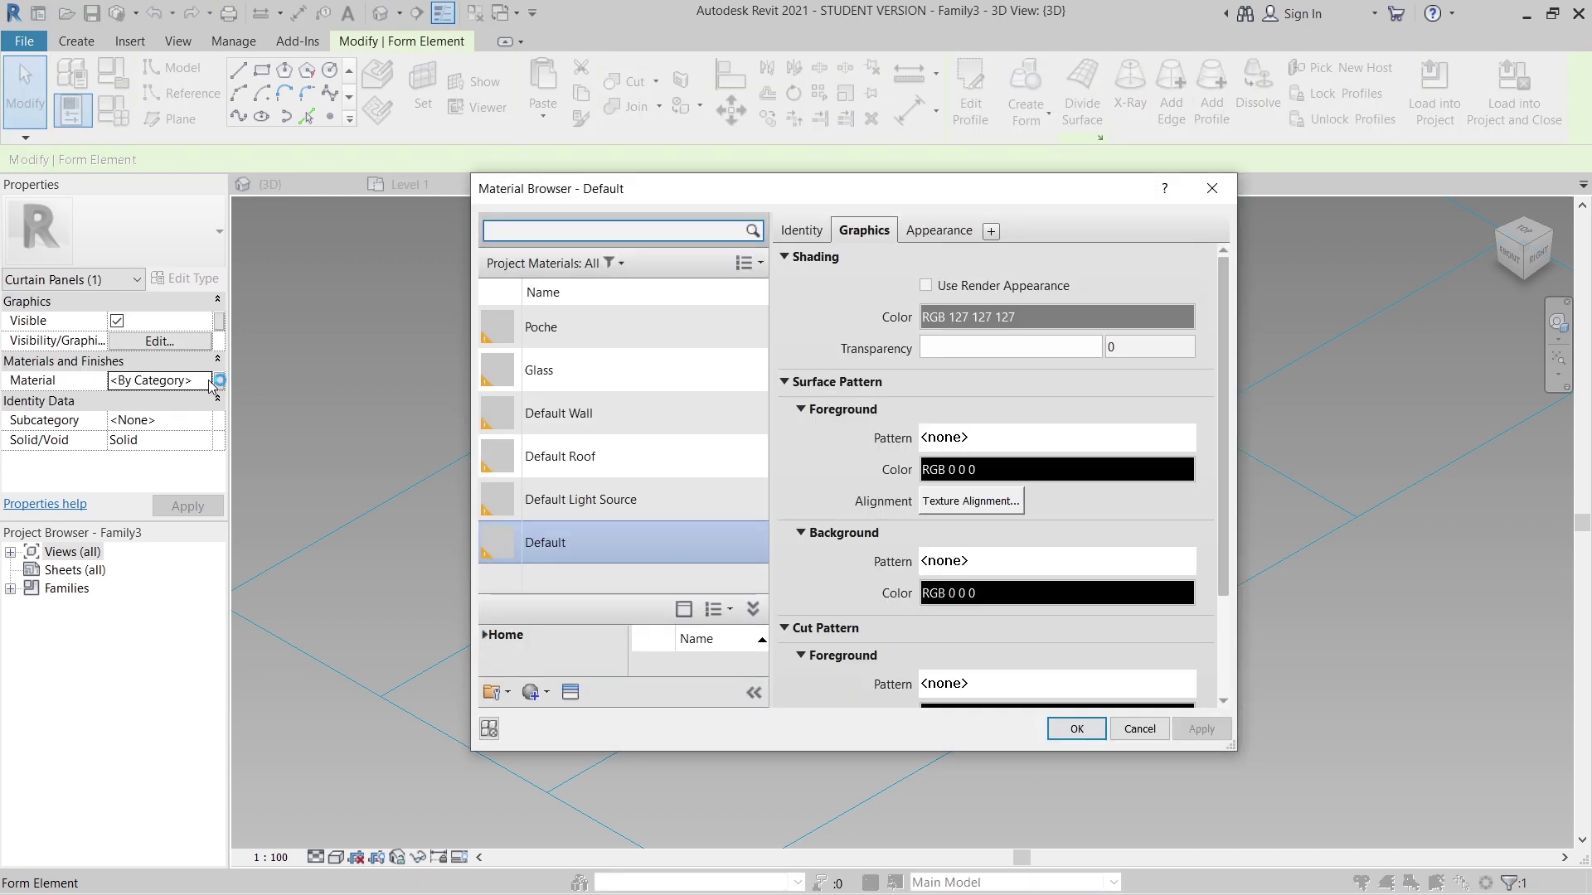
click(535, 694)
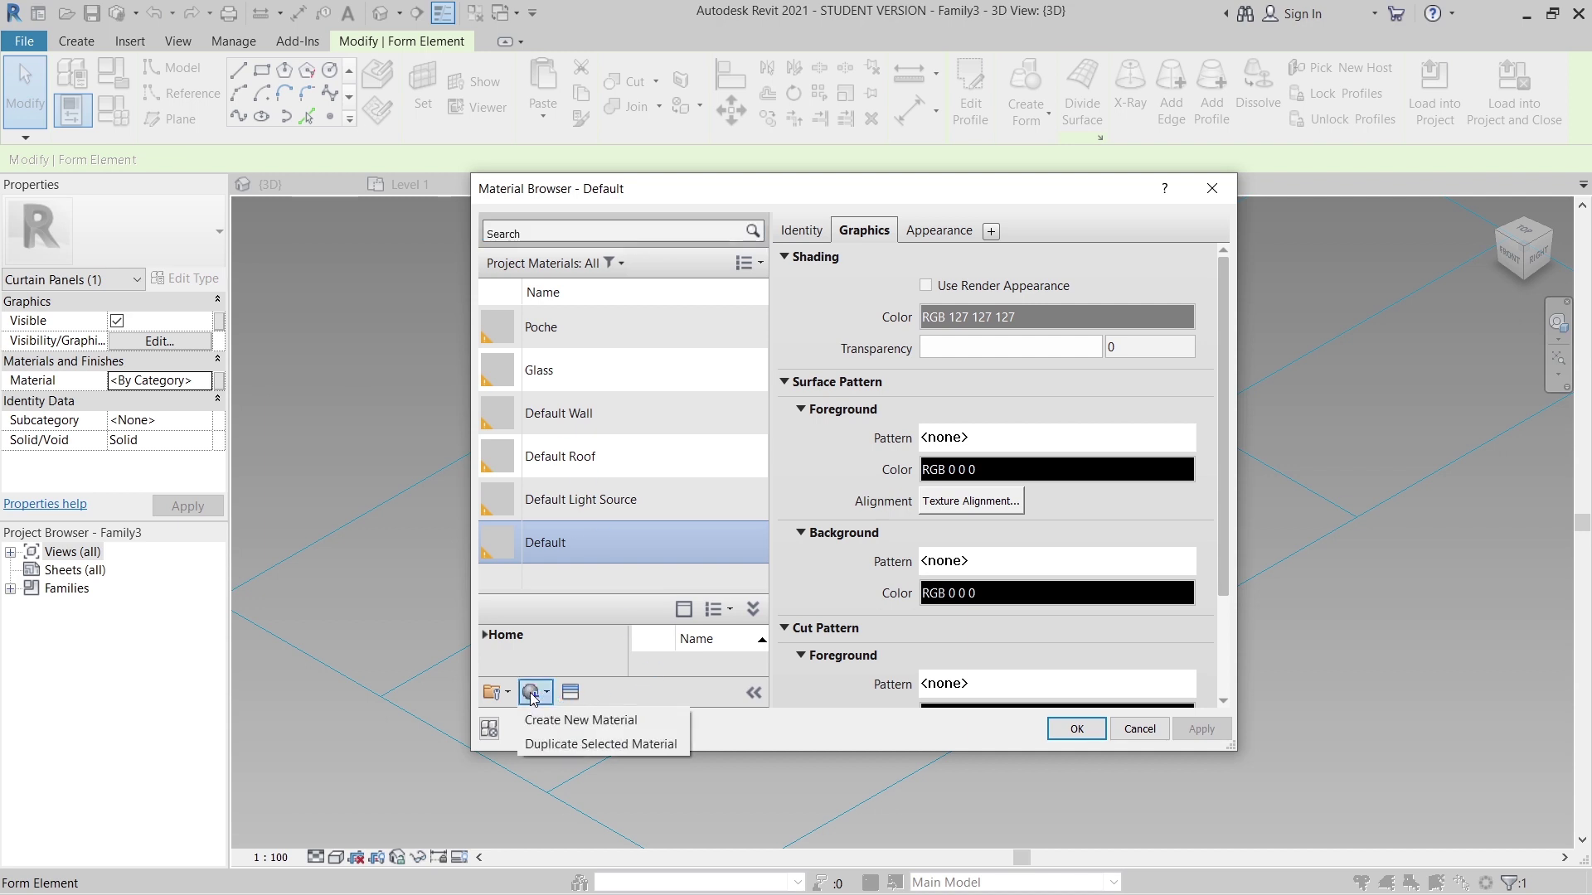
click(551, 720)
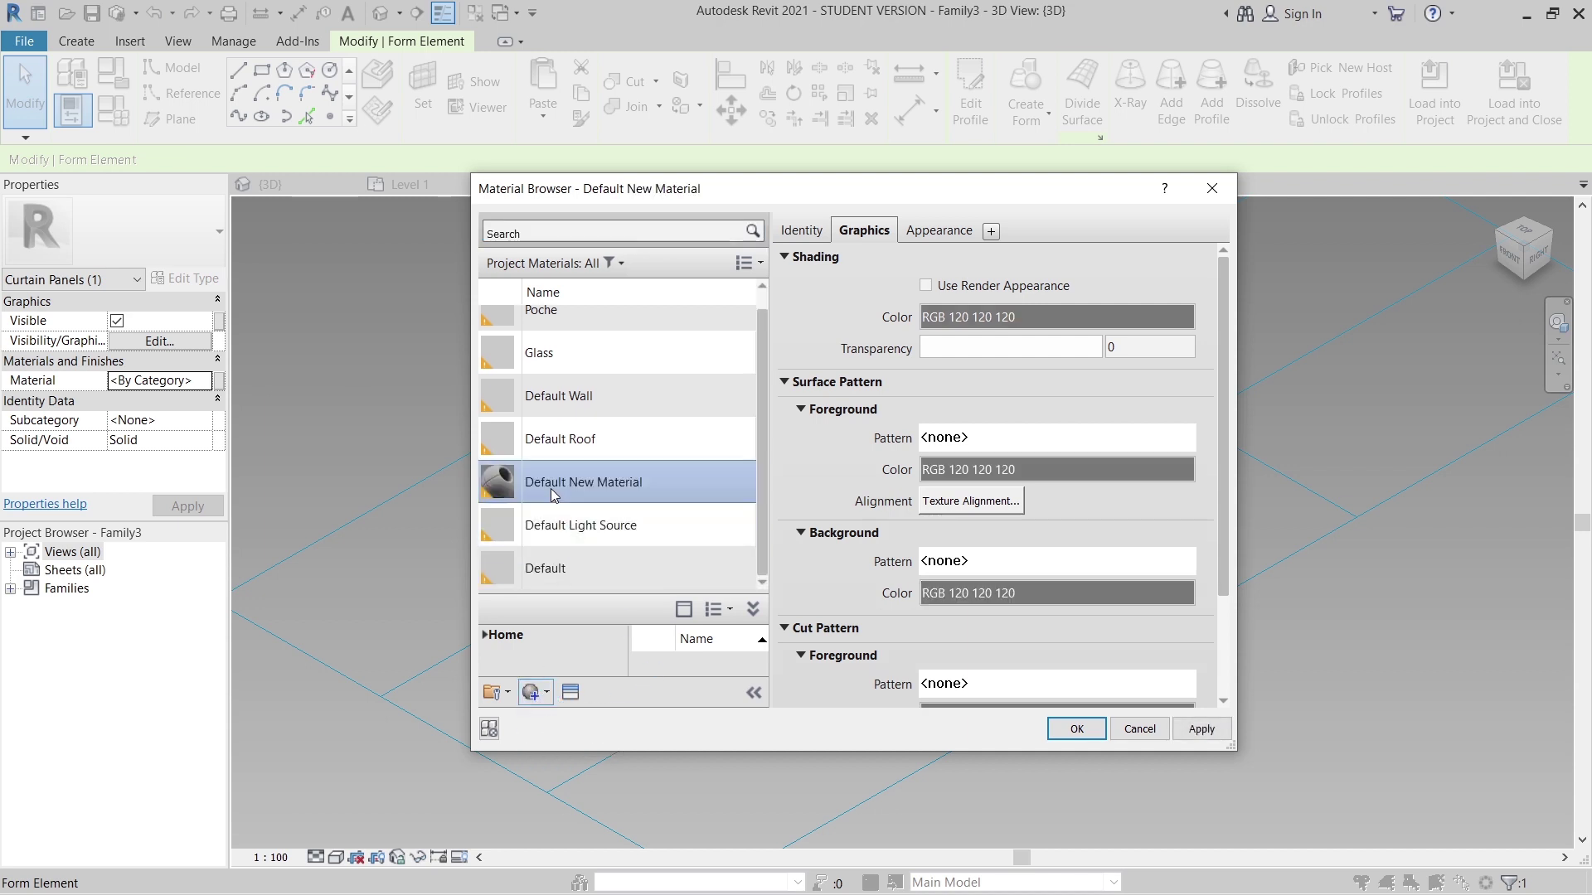
right_click(551, 489)
click(573, 547)
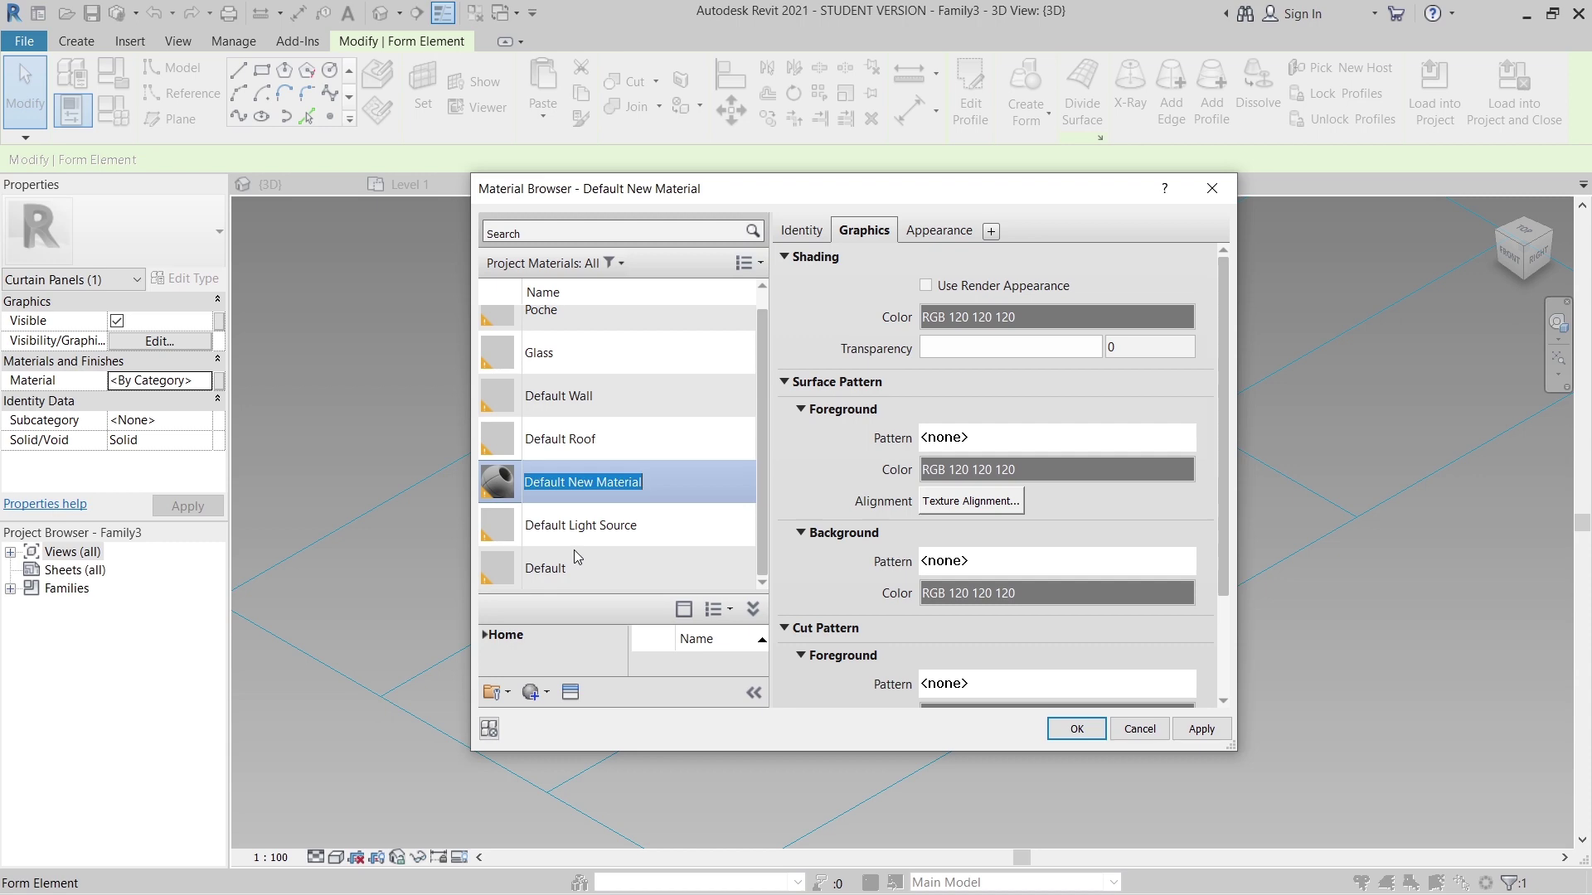
text(Wood)
key(Return)
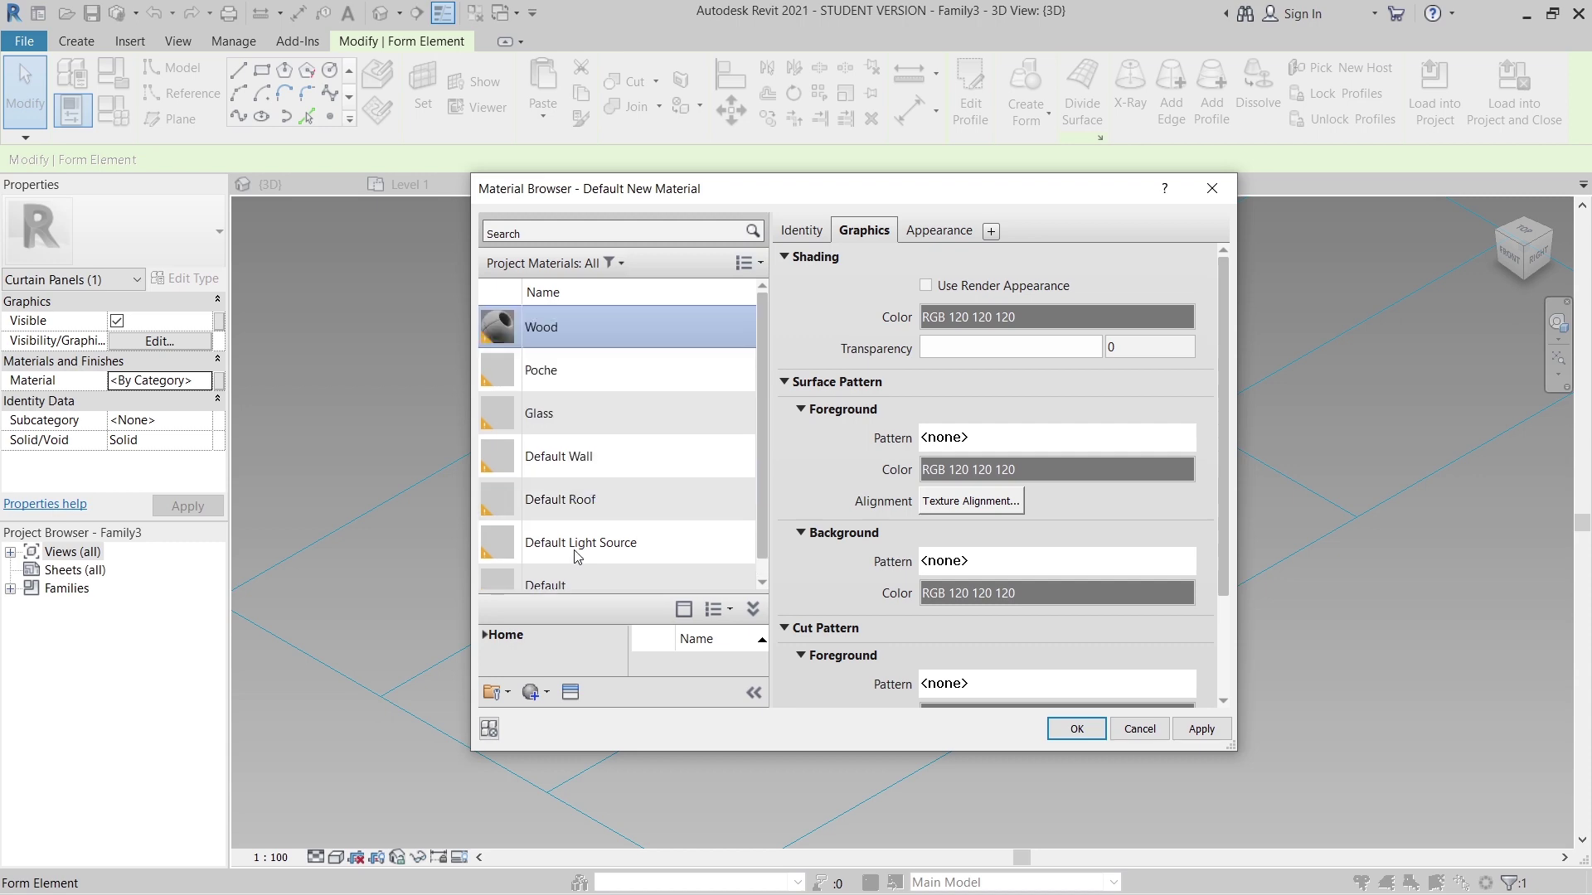
Give the Wood material the Birch - Semigloss appearance from the library's Wood category and assign it to the frame.
scroll(580, 572, down, 1)
click(580, 694)
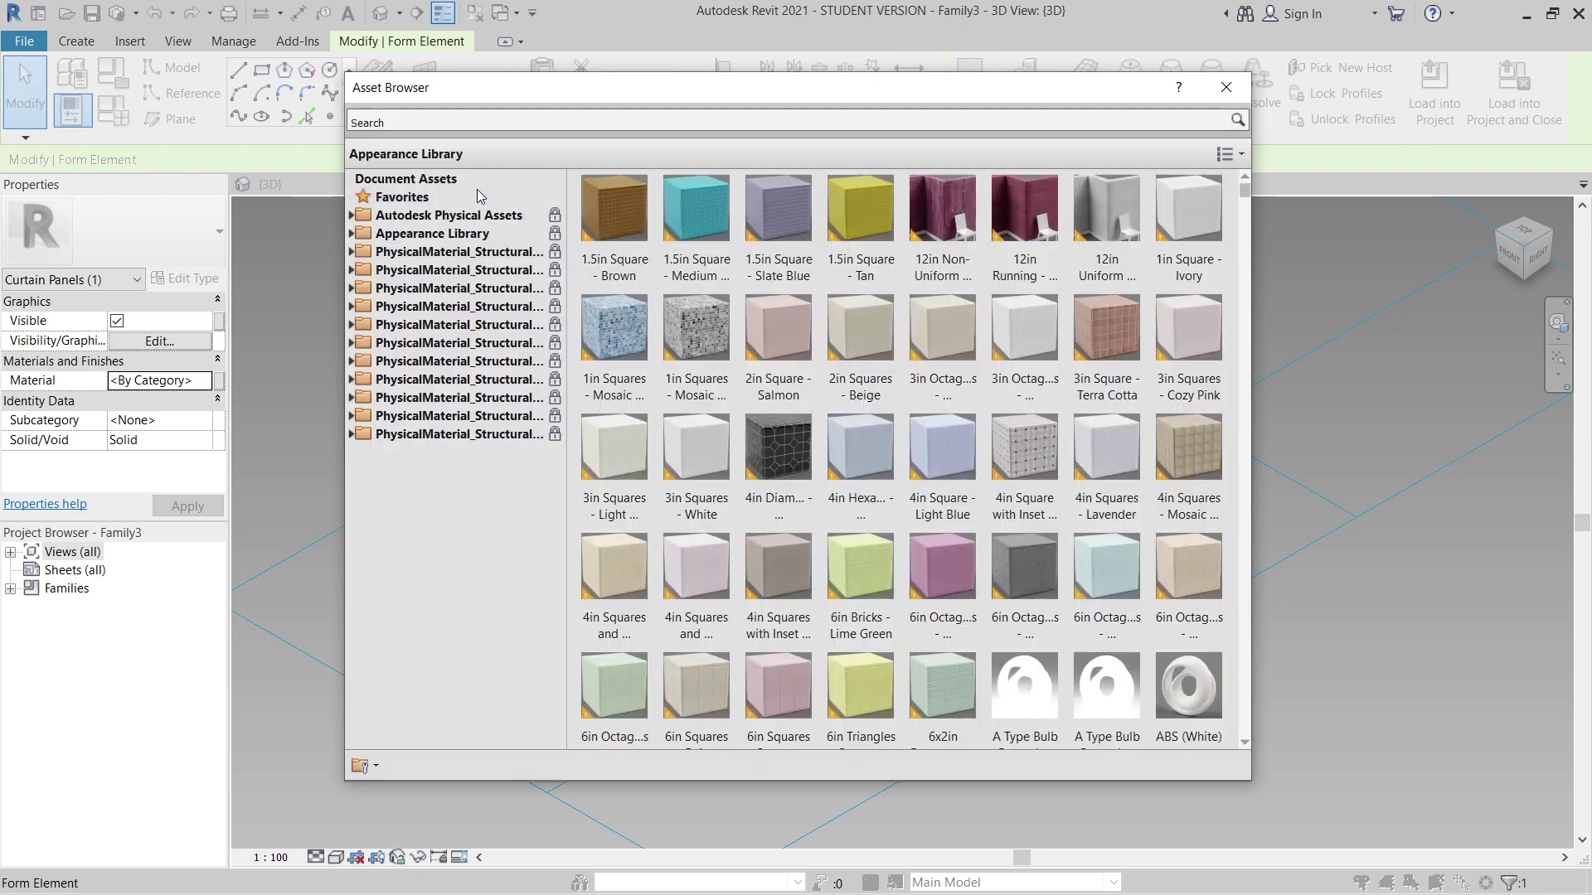
double_click(454, 232)
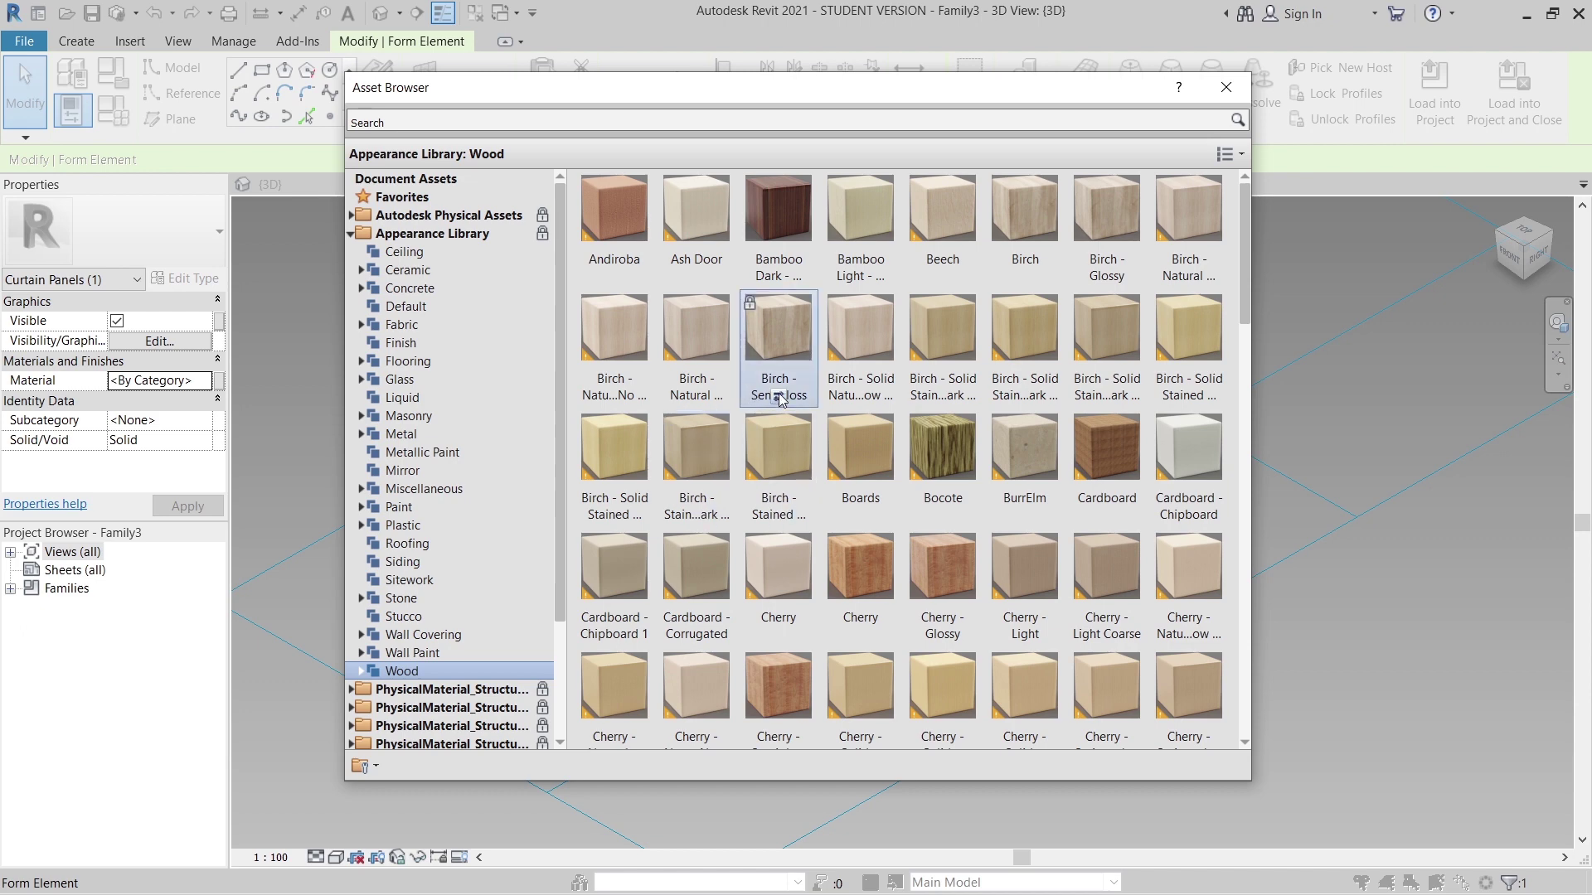
click(1226, 87)
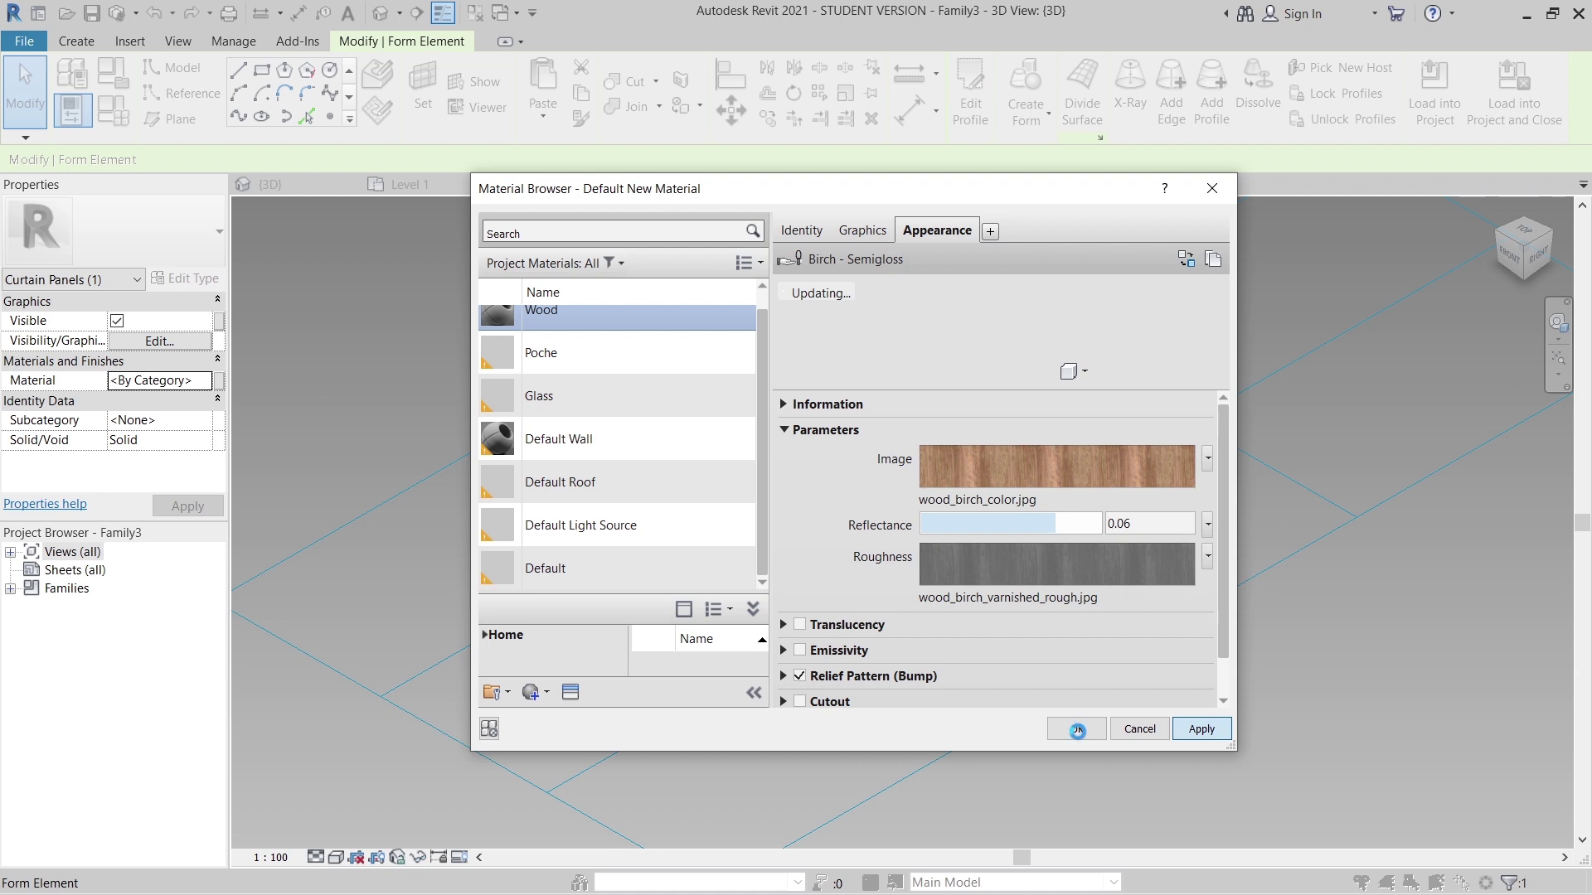
click(1077, 729)
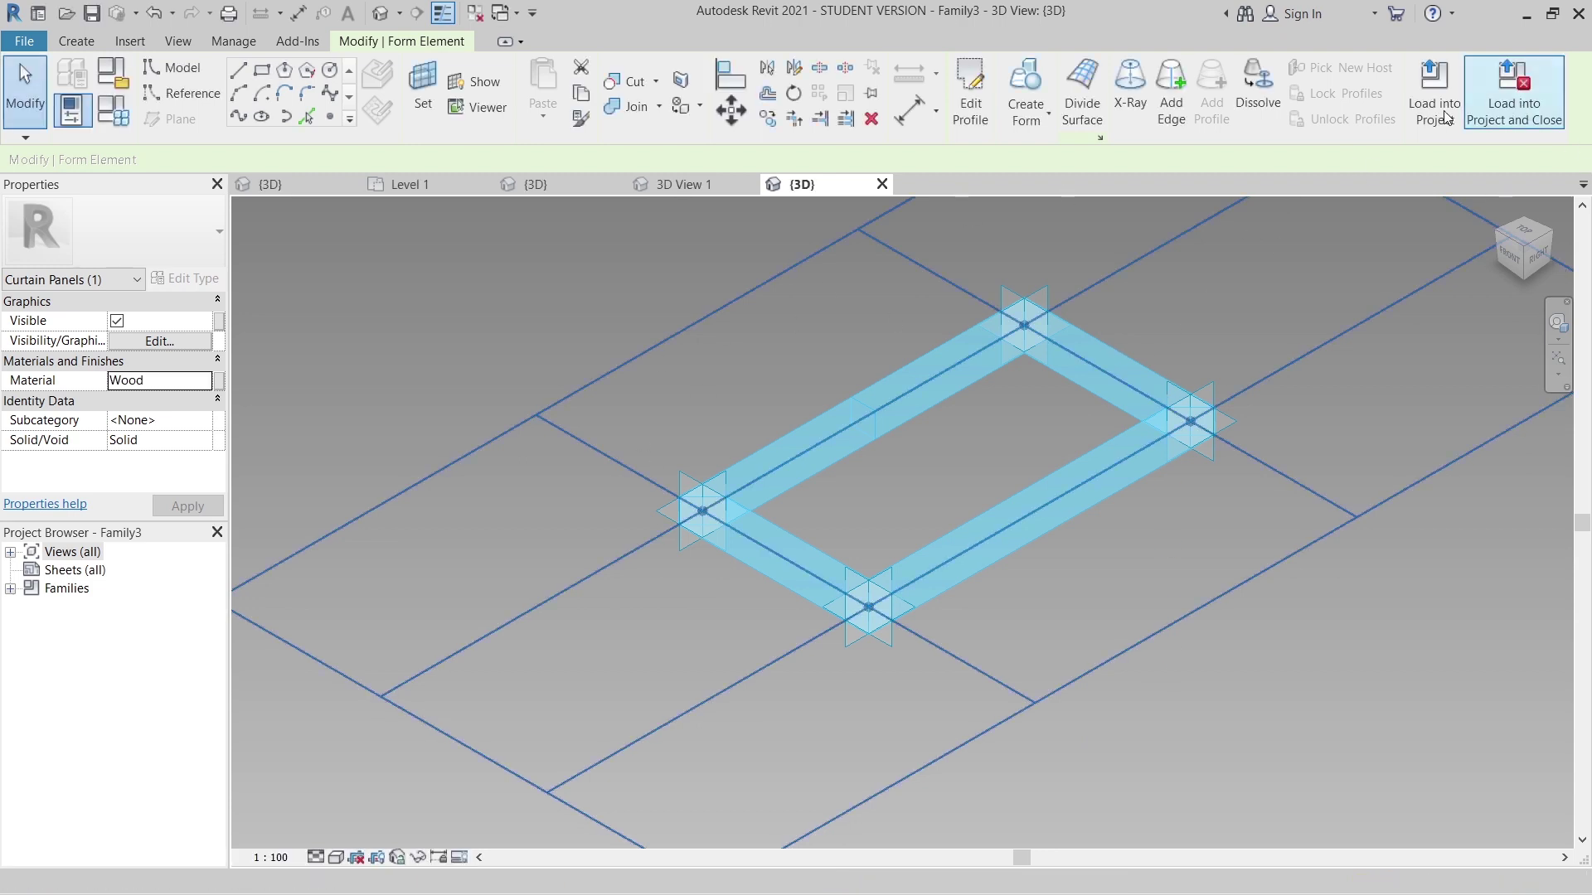
Load the panel family only into Conceptual profile 1_Devide Surface.rfa, leaving Project2 out.
click(1443, 116)
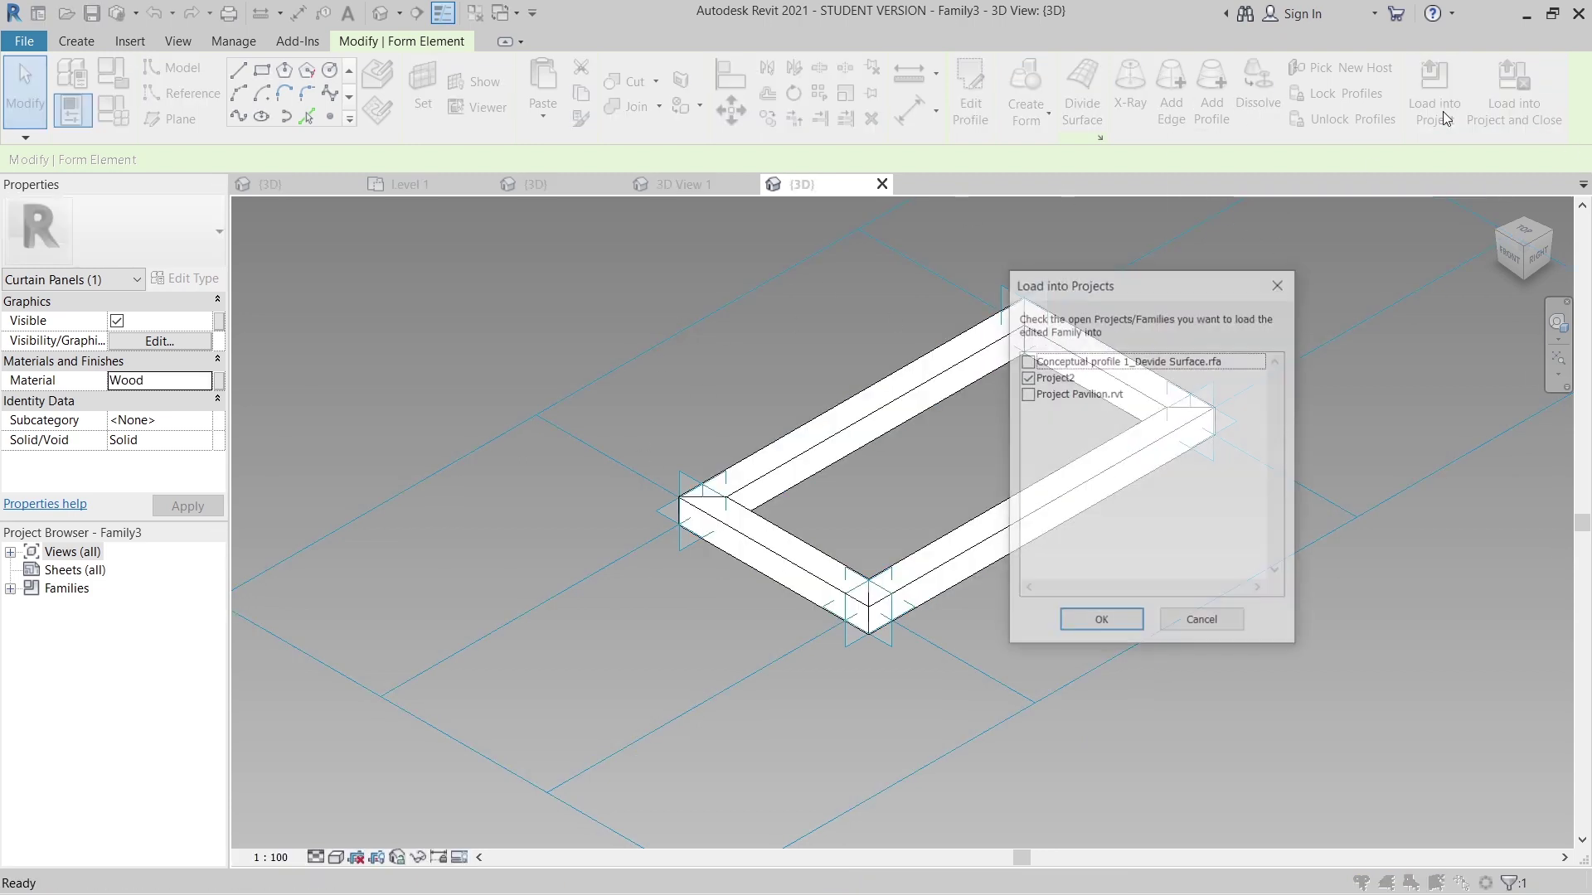
click(1026, 379)
click(1025, 361)
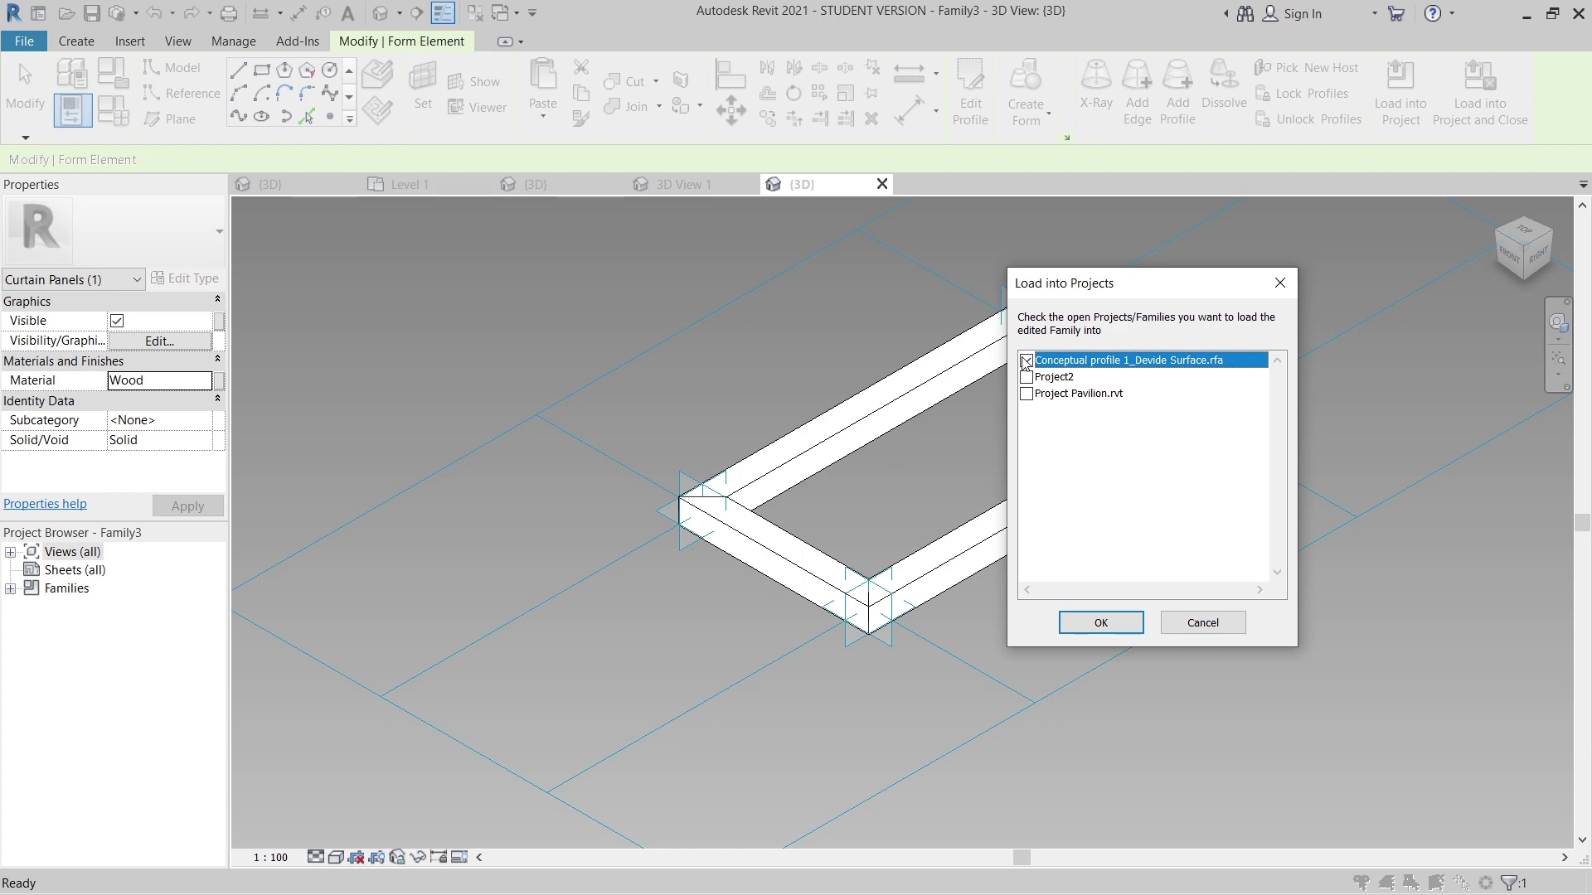
click(1101, 623)
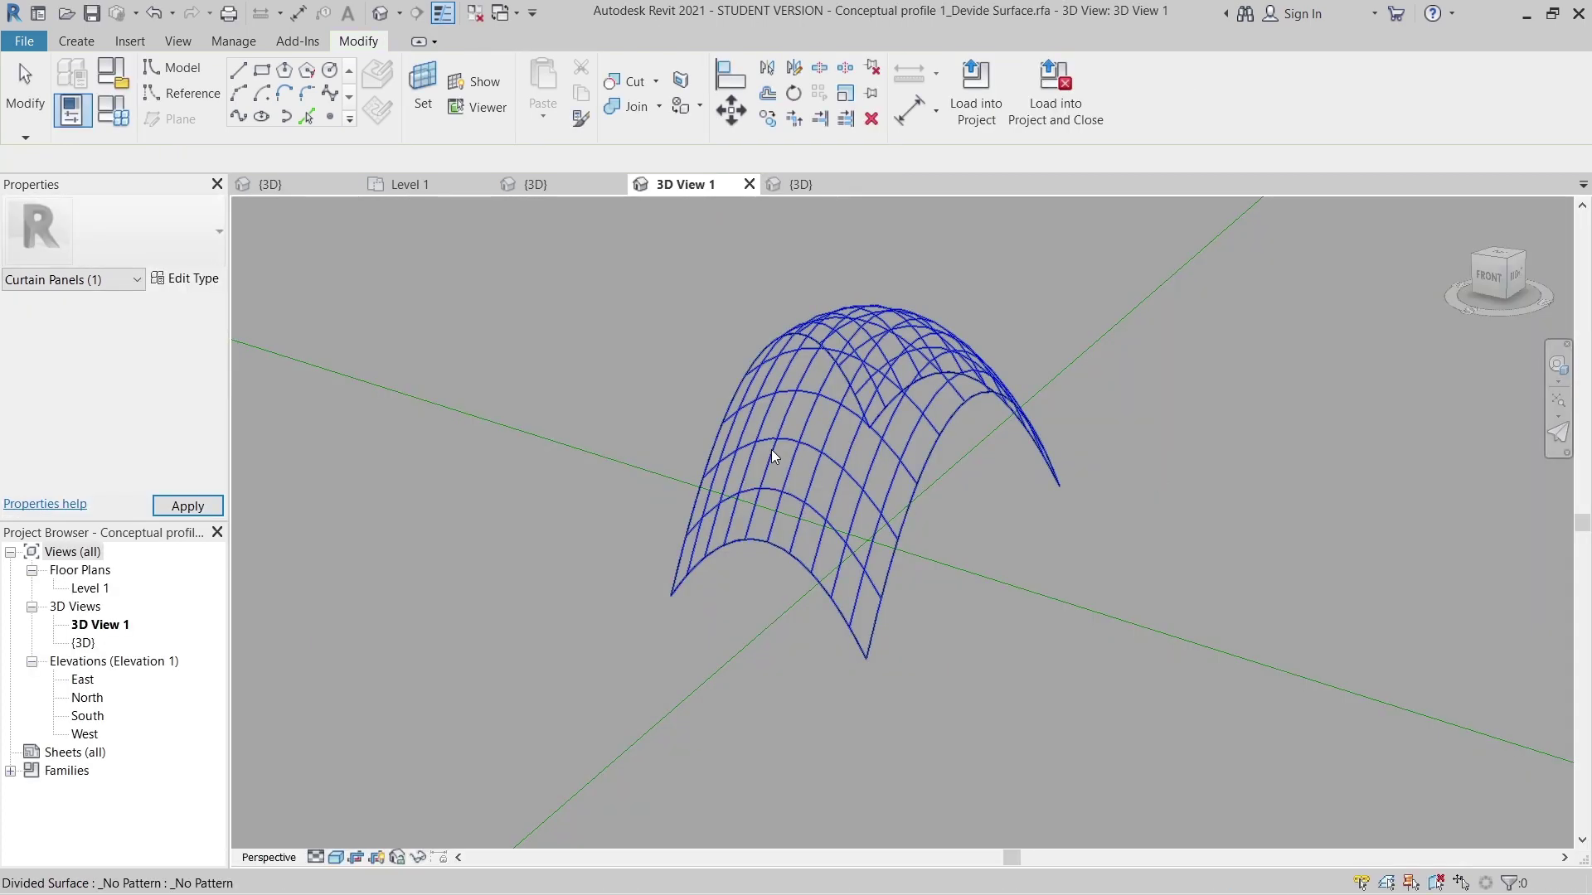
Apply the rectangle-patterned Family3 frame panel to the divided vault surface in place of its empty pattern.
click(771, 450)
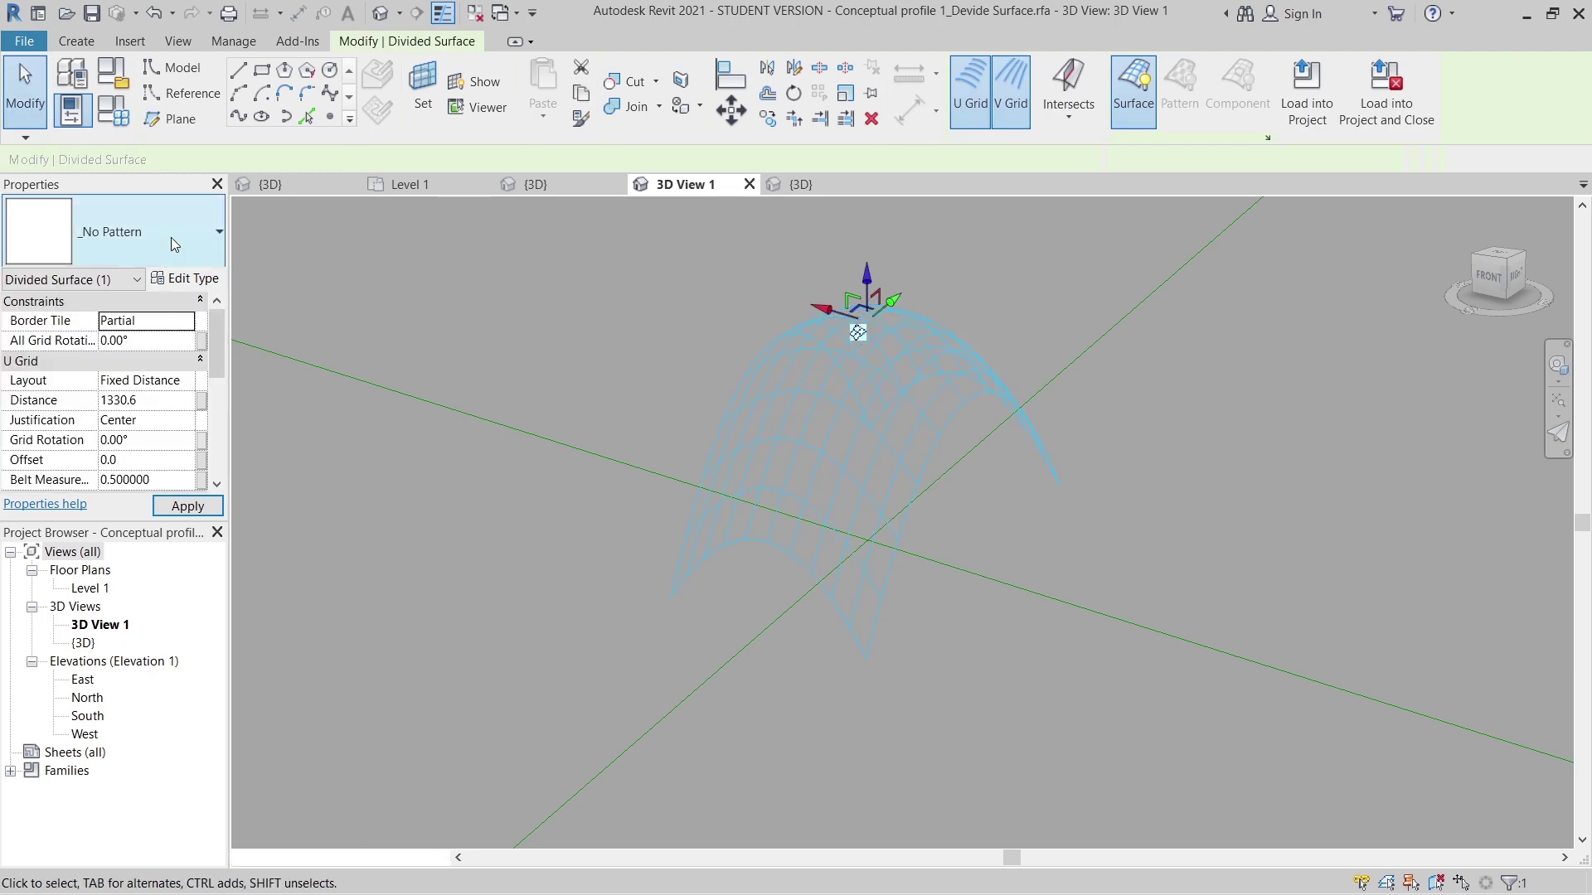
click(174, 243)
scroll(141, 663, down, 3)
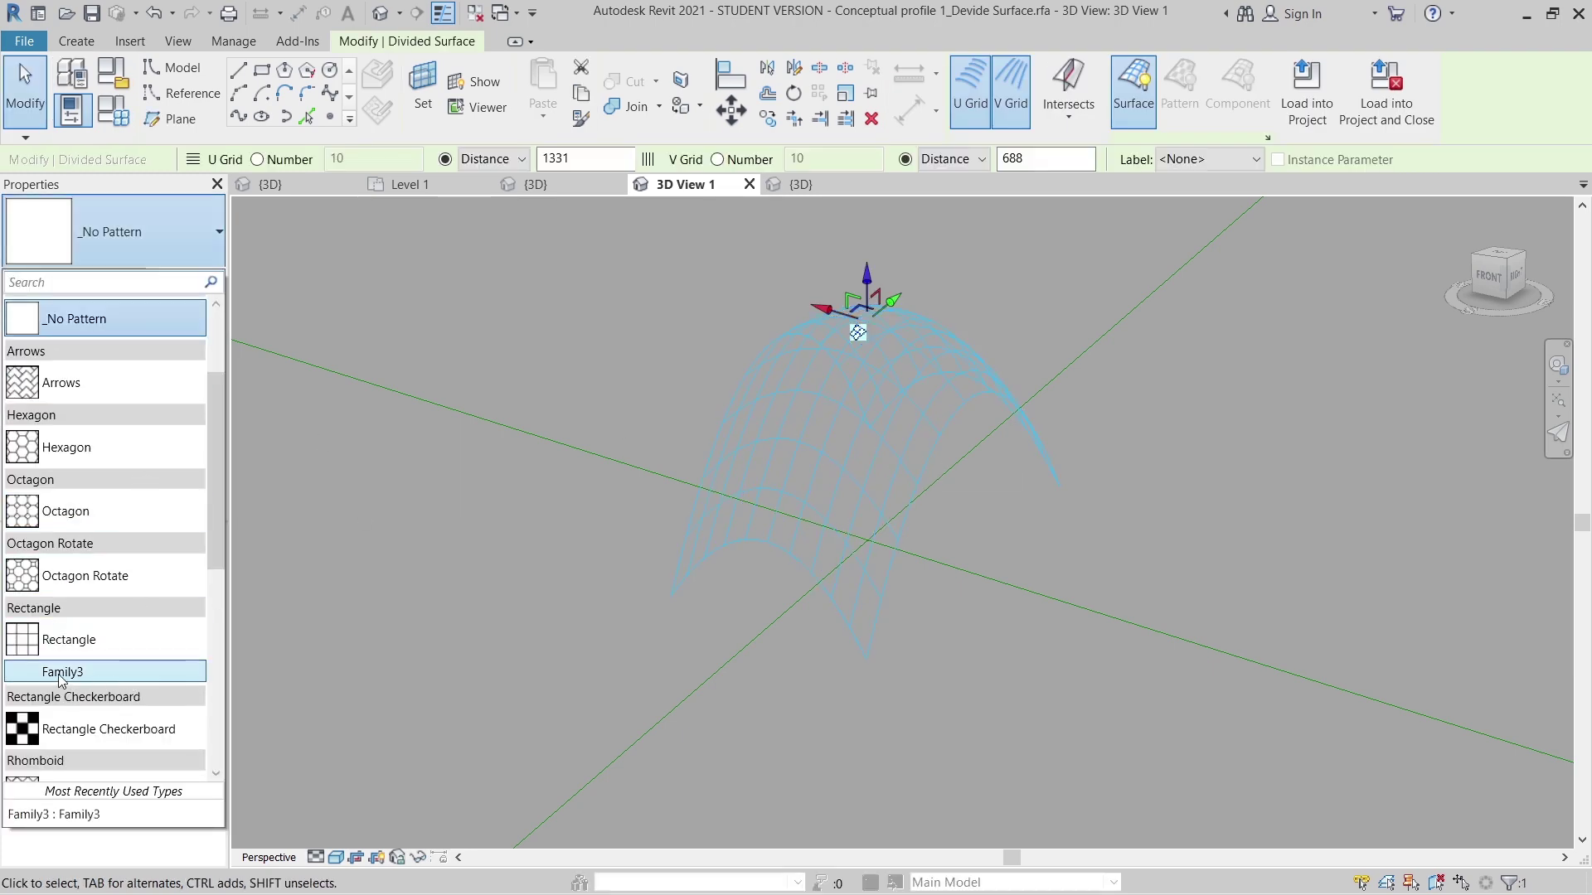
key(Escape)
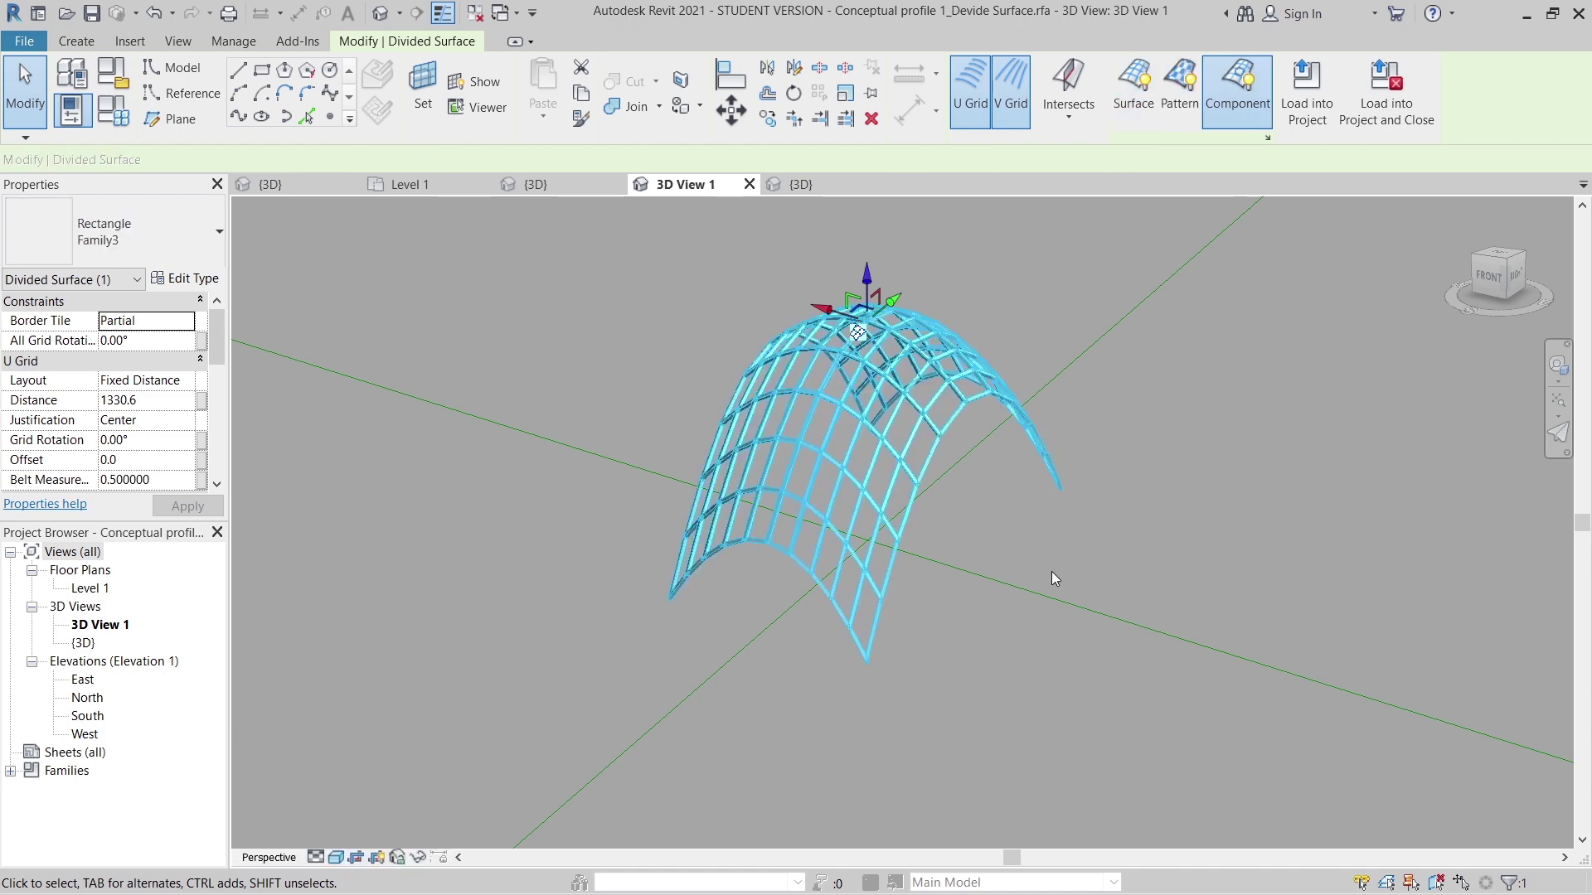
click(1185, 496)
mouse_move(1185, 495)
shift+middle_down()
mouse_move(1062, 629)
mouse_move(1185, 480)
shift+middle_up()
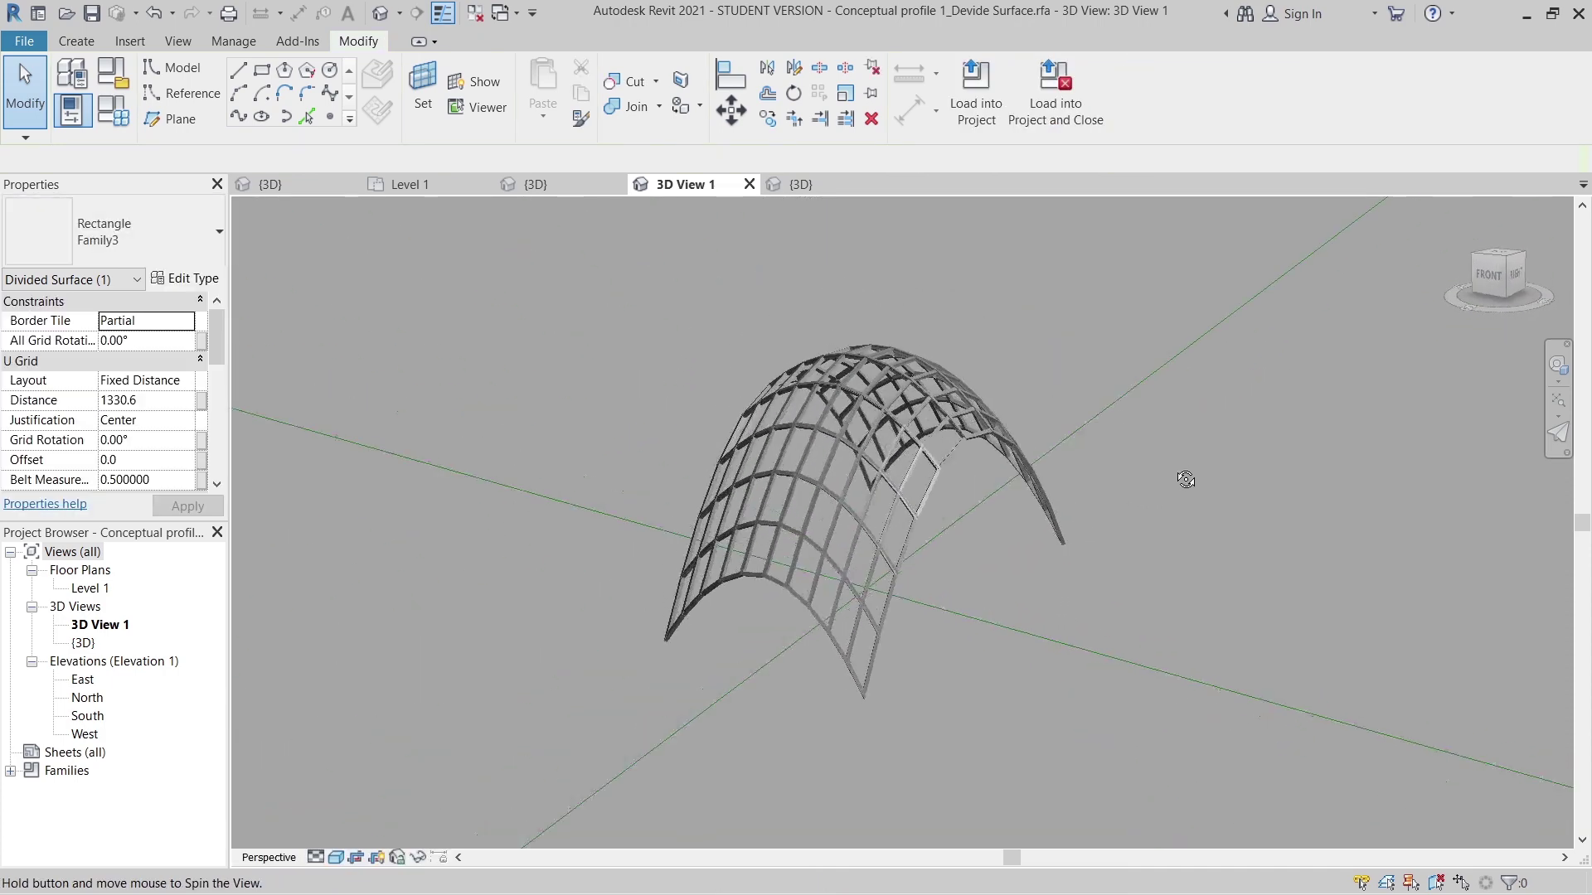
shift+middle_drag(1009, 555, 987, 152)
Load the updated vault family into Project2, overwriting the existing version and its parameter values.
click(976, 91)
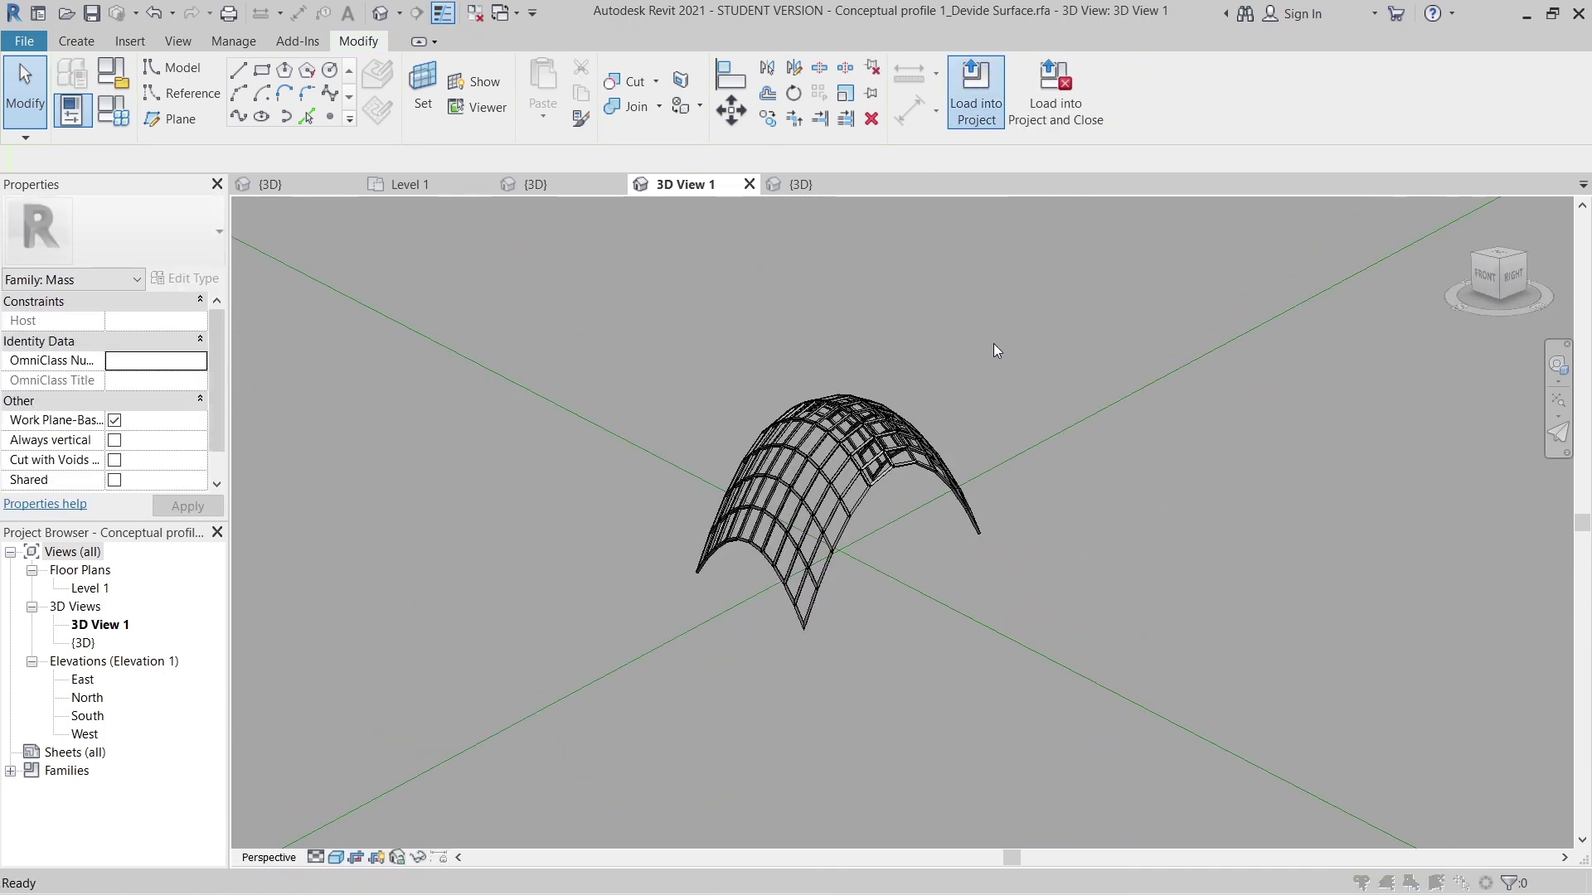
click(1027, 377)
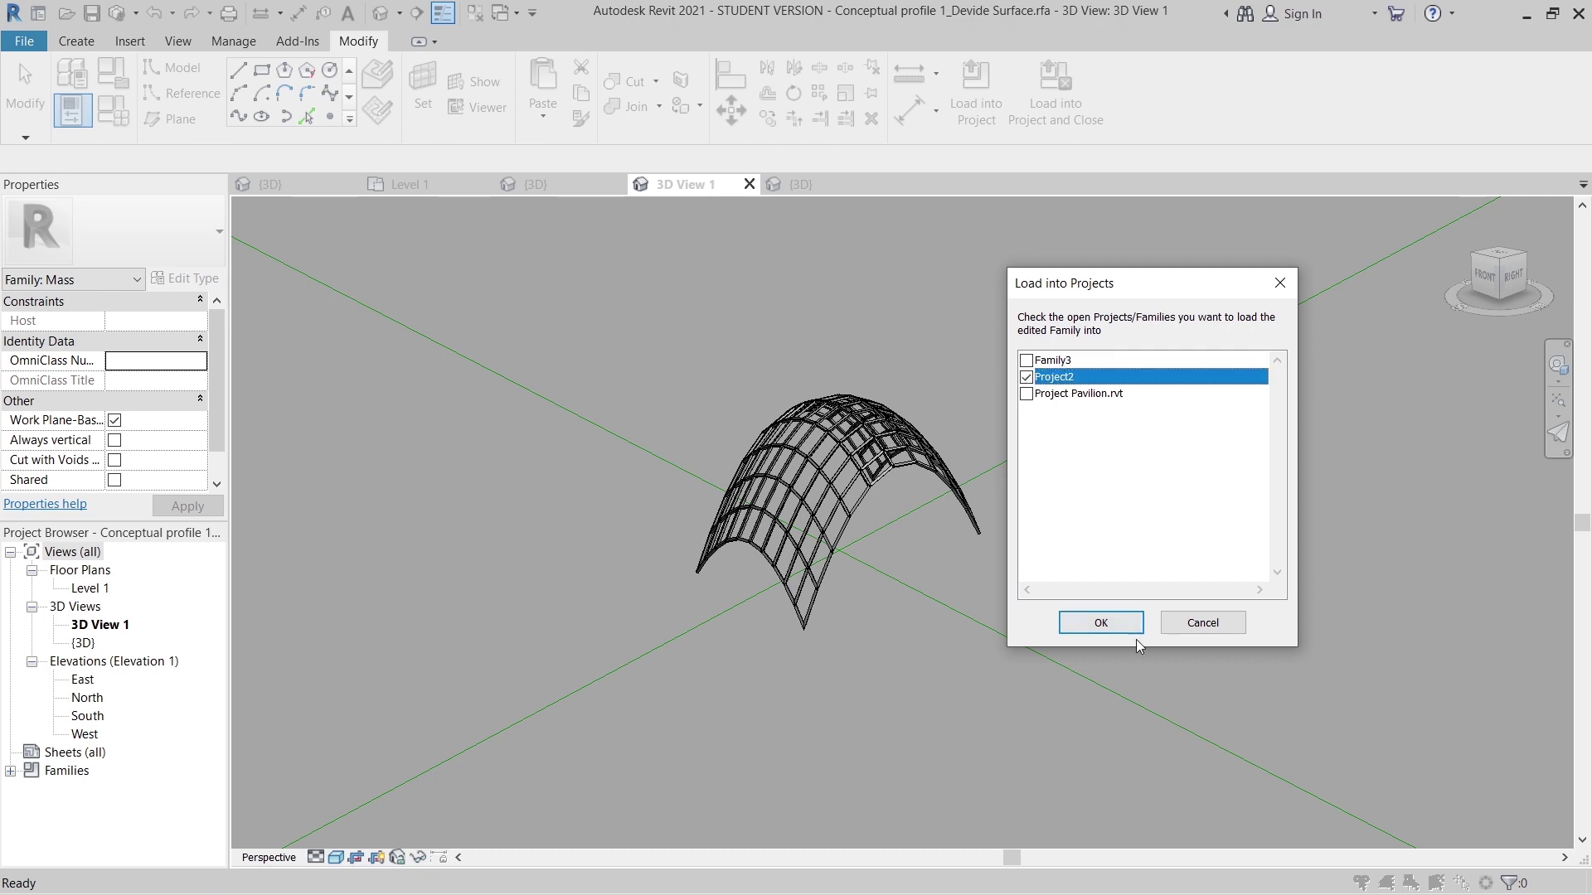
click(1100, 623)
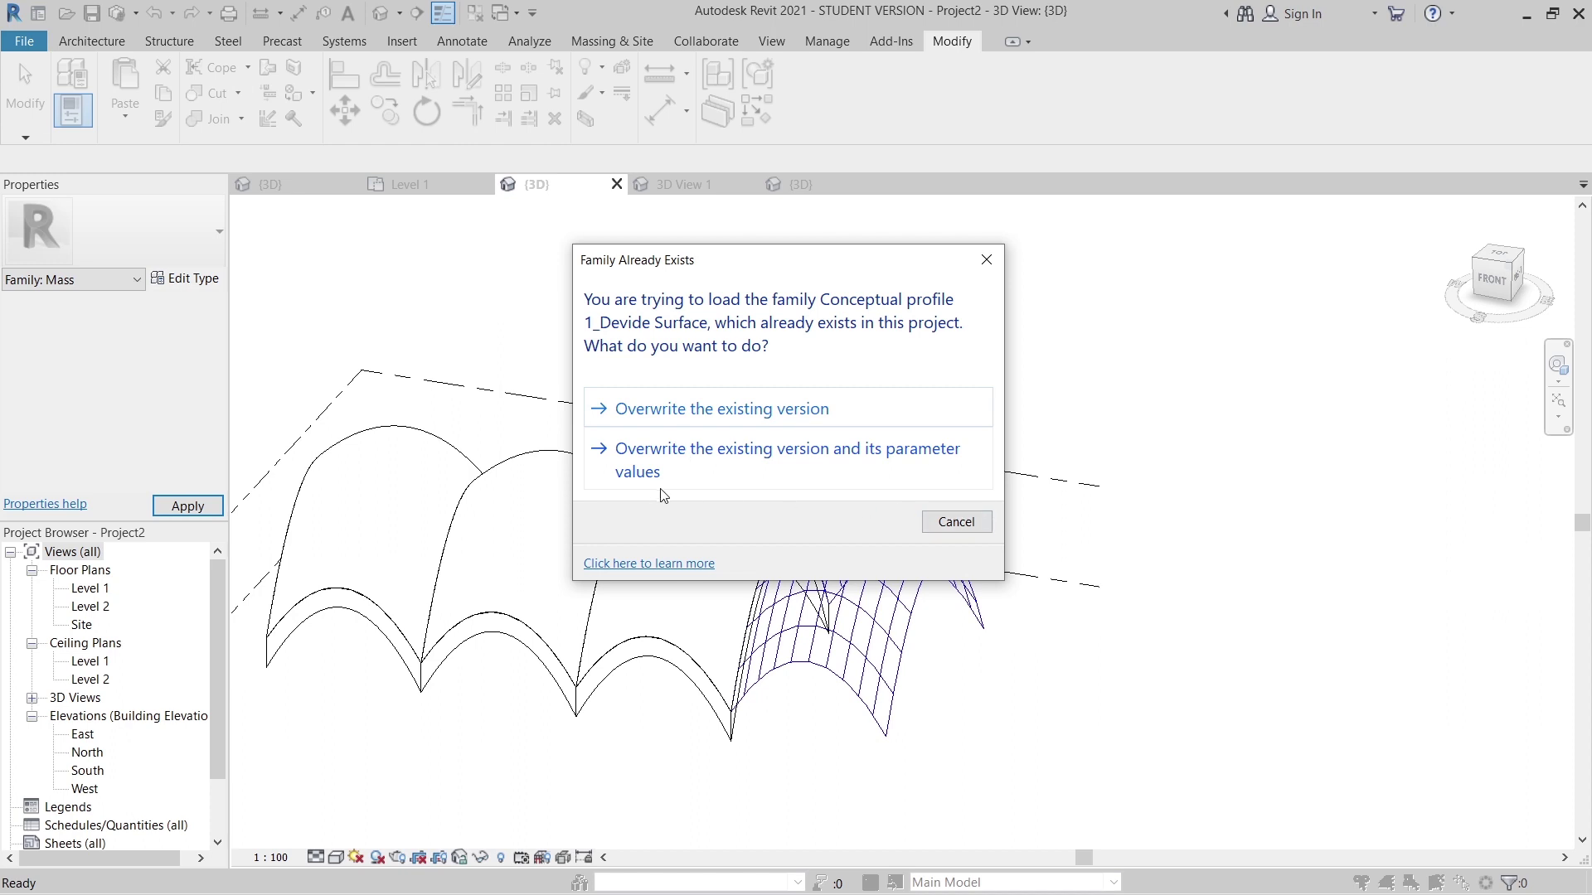
click(693, 461)
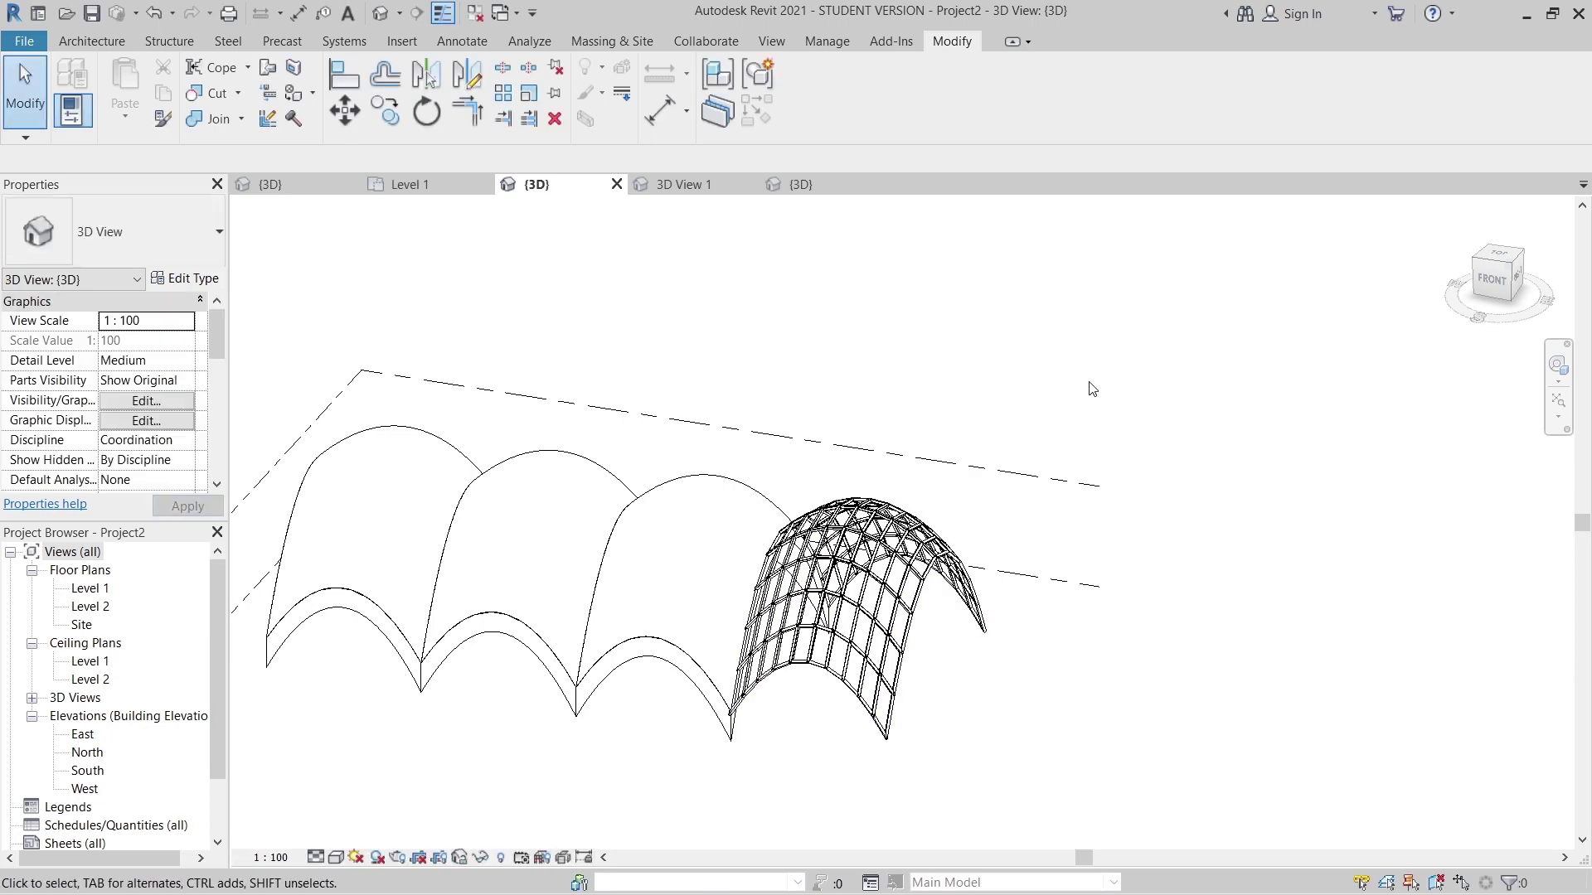
Create a new material named Roof for the structure layer of the vault roofs' Generic - 400mm type.
shift+middle_drag(1091, 389, 718, 745)
click(776, 539)
click(718, 744)
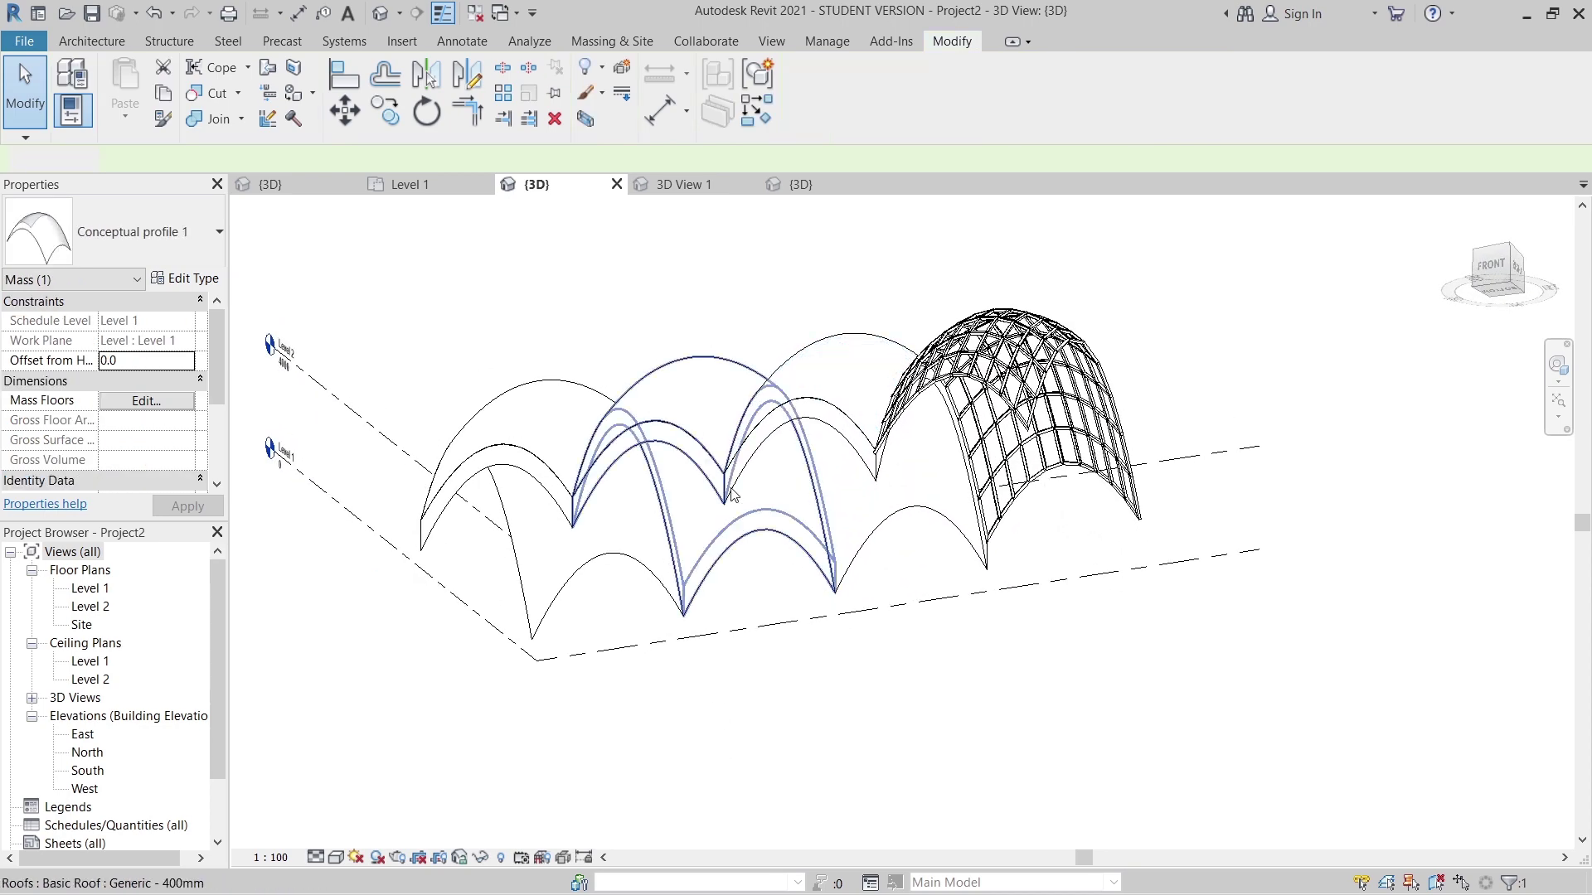
click(728, 498)
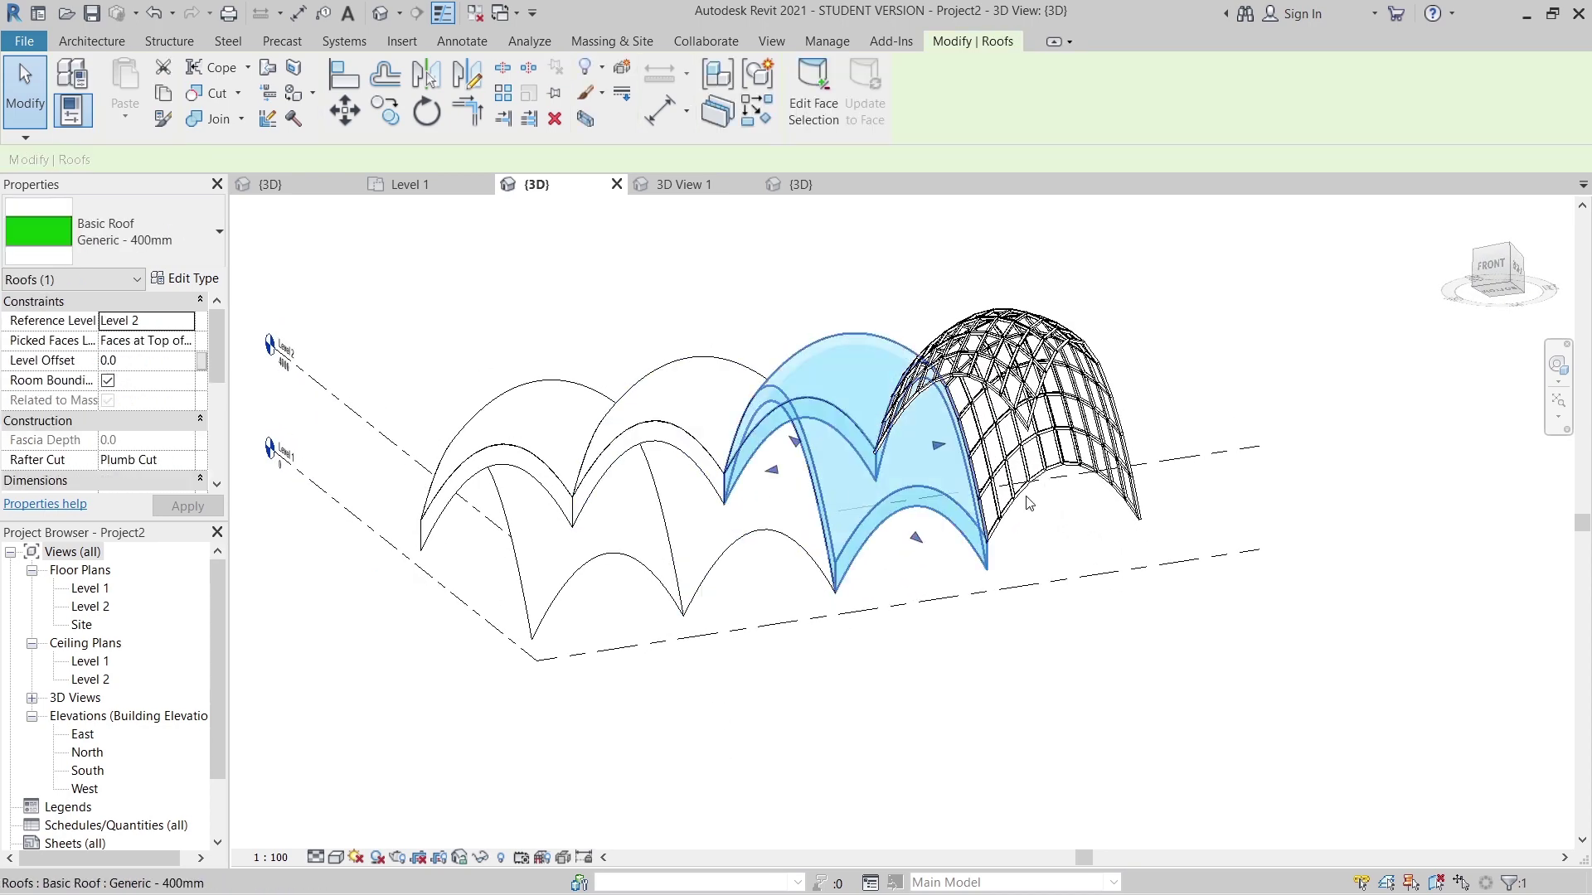
click(218, 283)
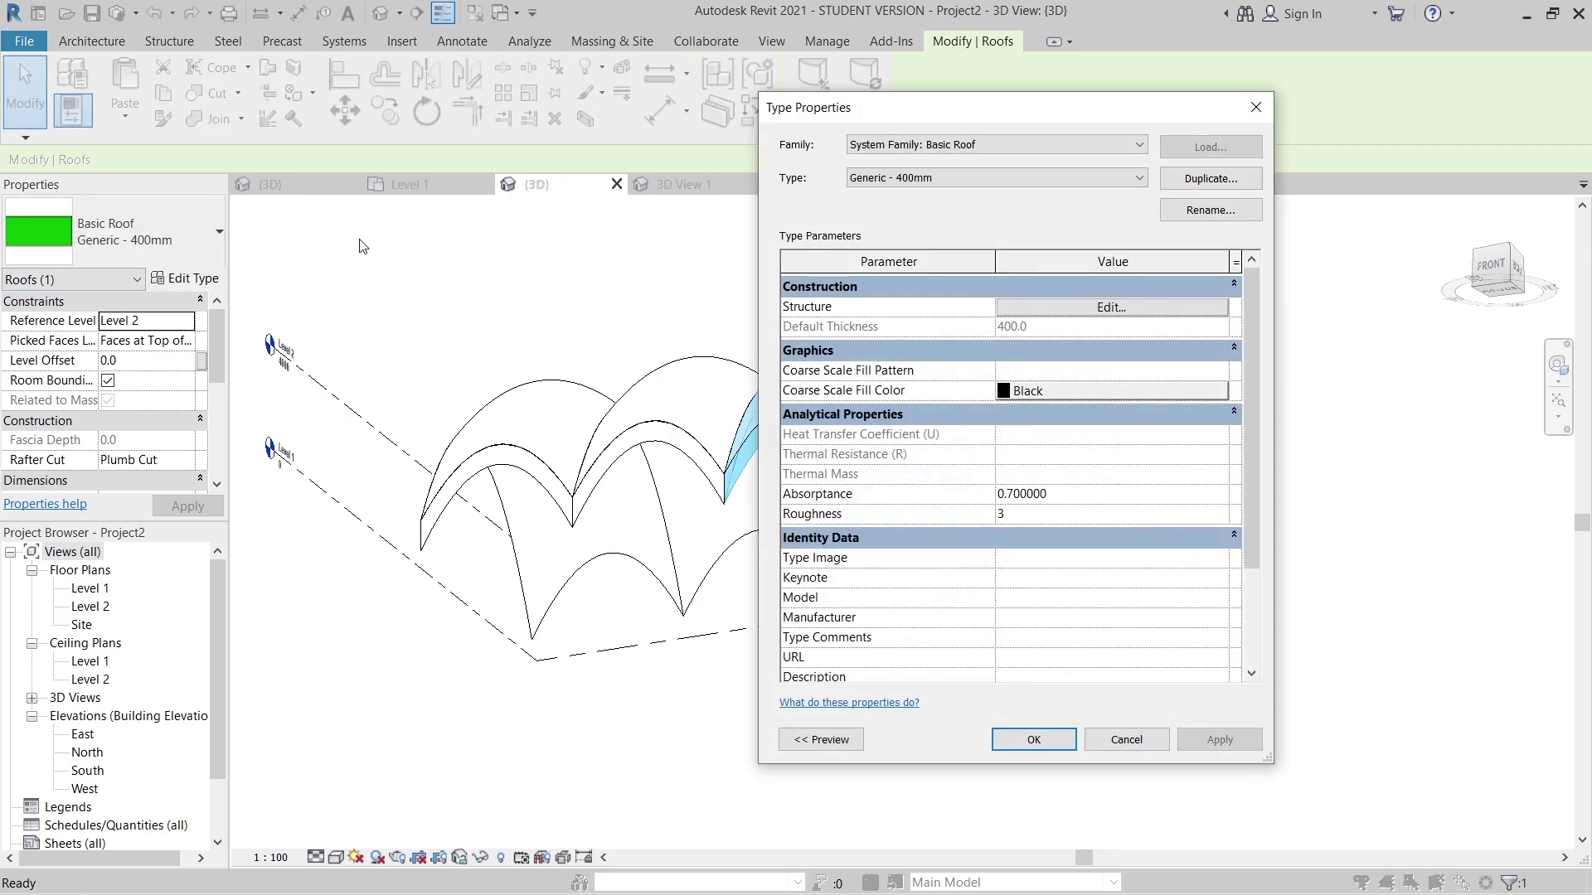
click(1111, 308)
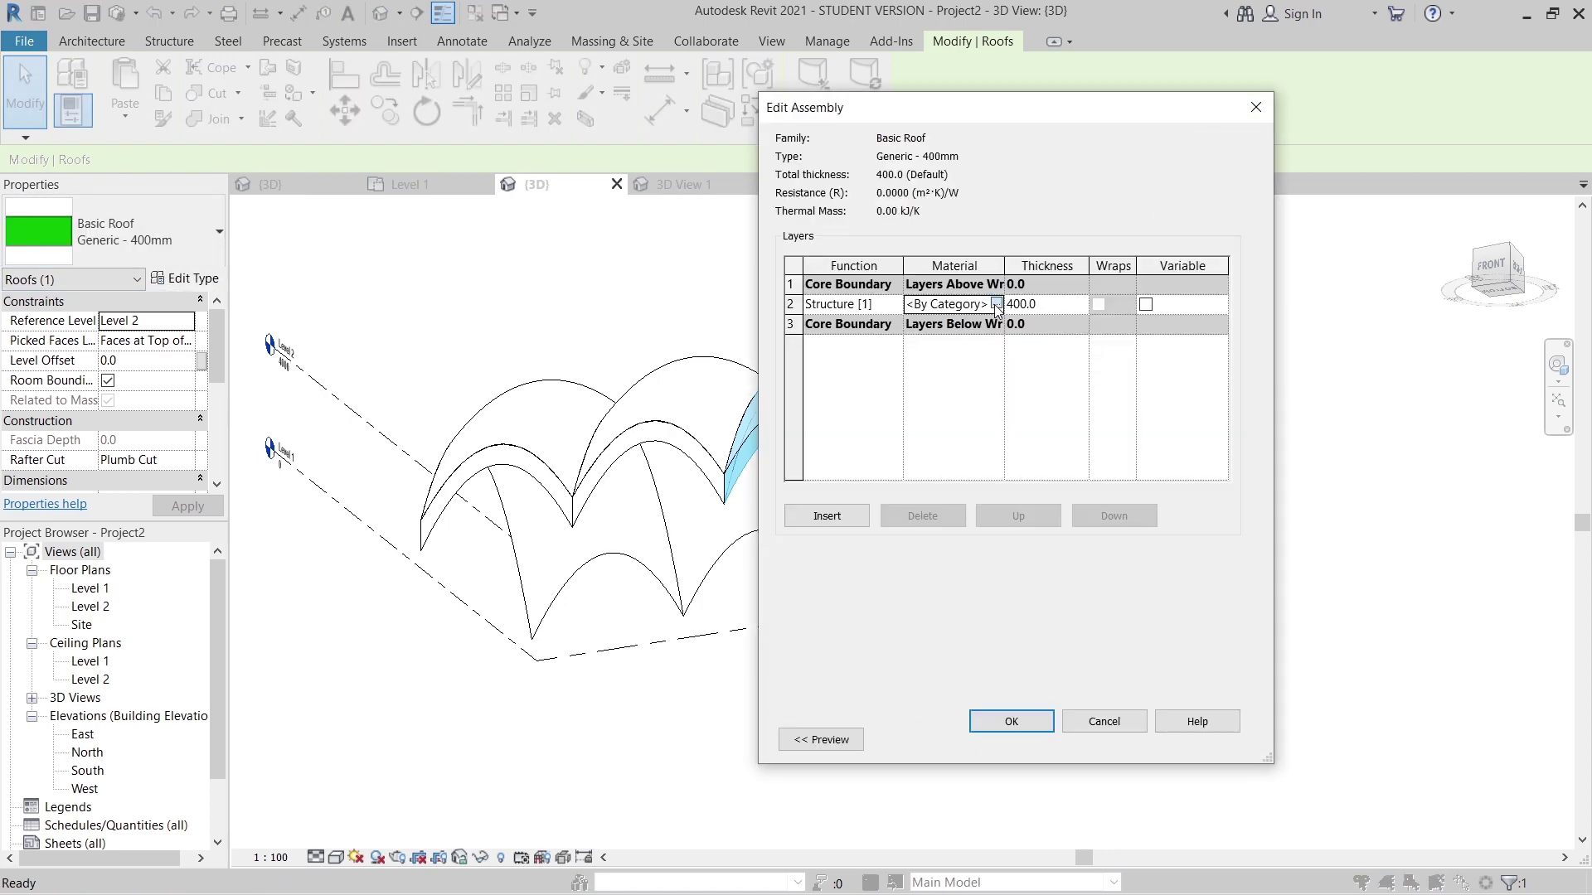
click(994, 304)
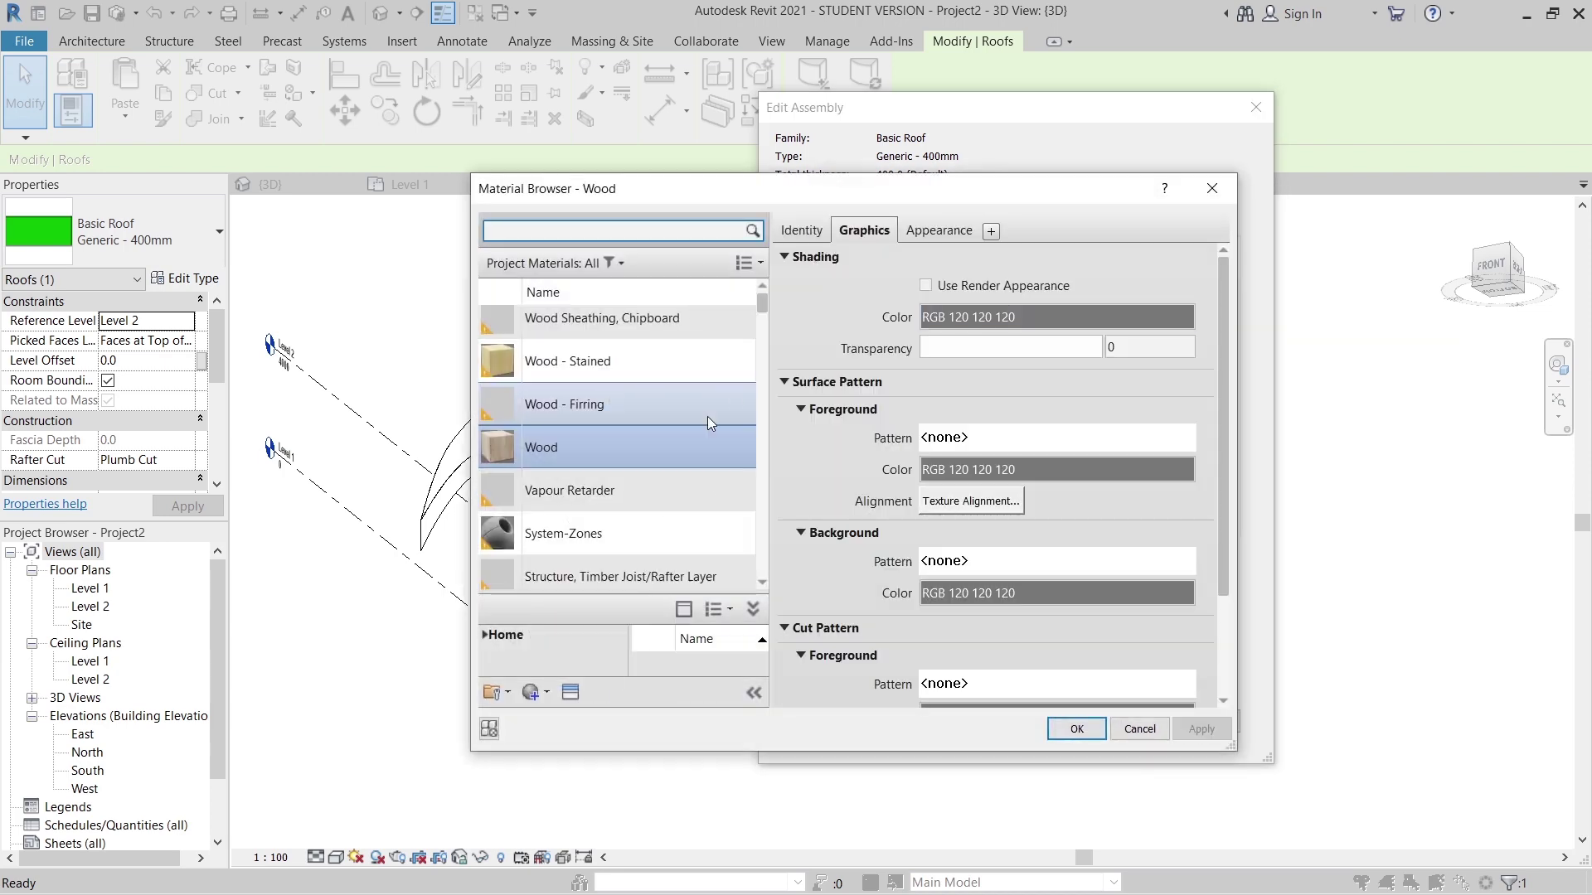
click(535, 701)
click(551, 723)
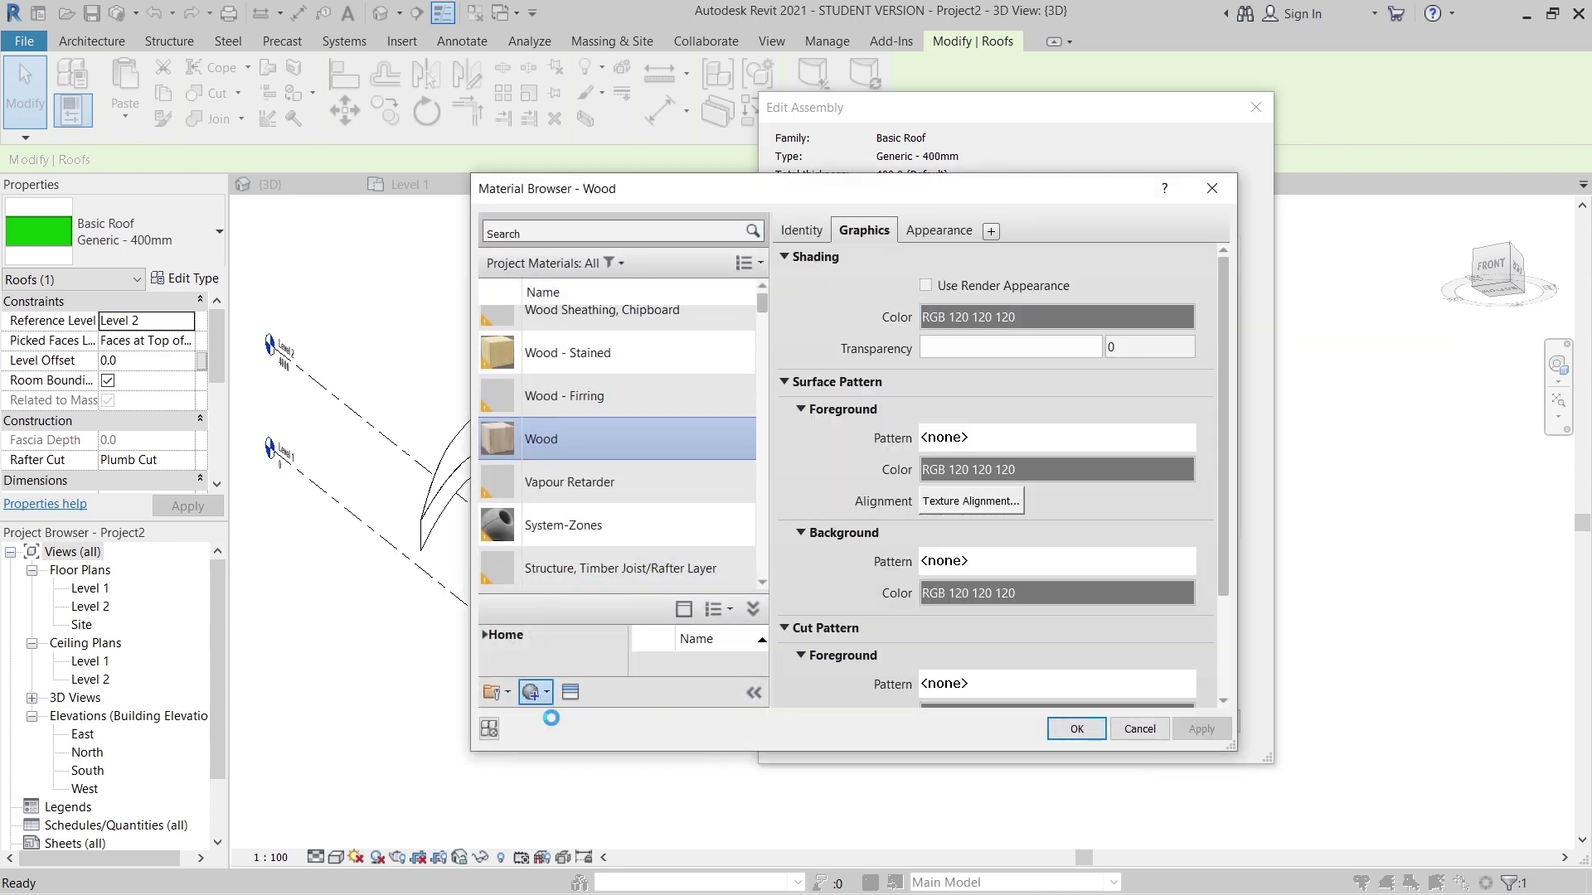
right_click(610, 442)
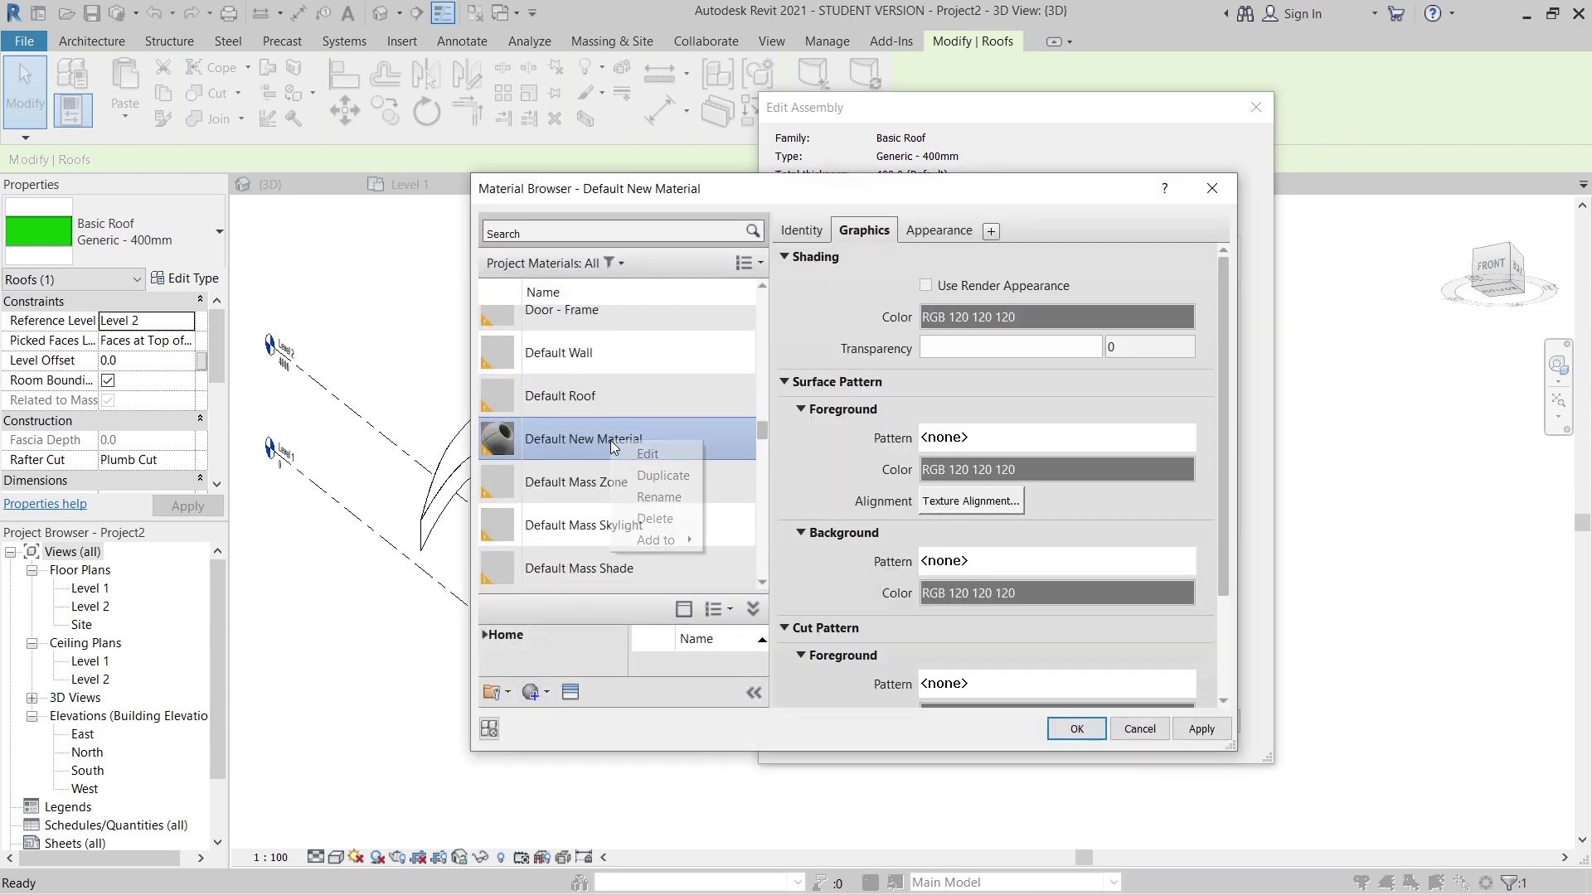
click(657, 497)
text(Roof)
key(Return)
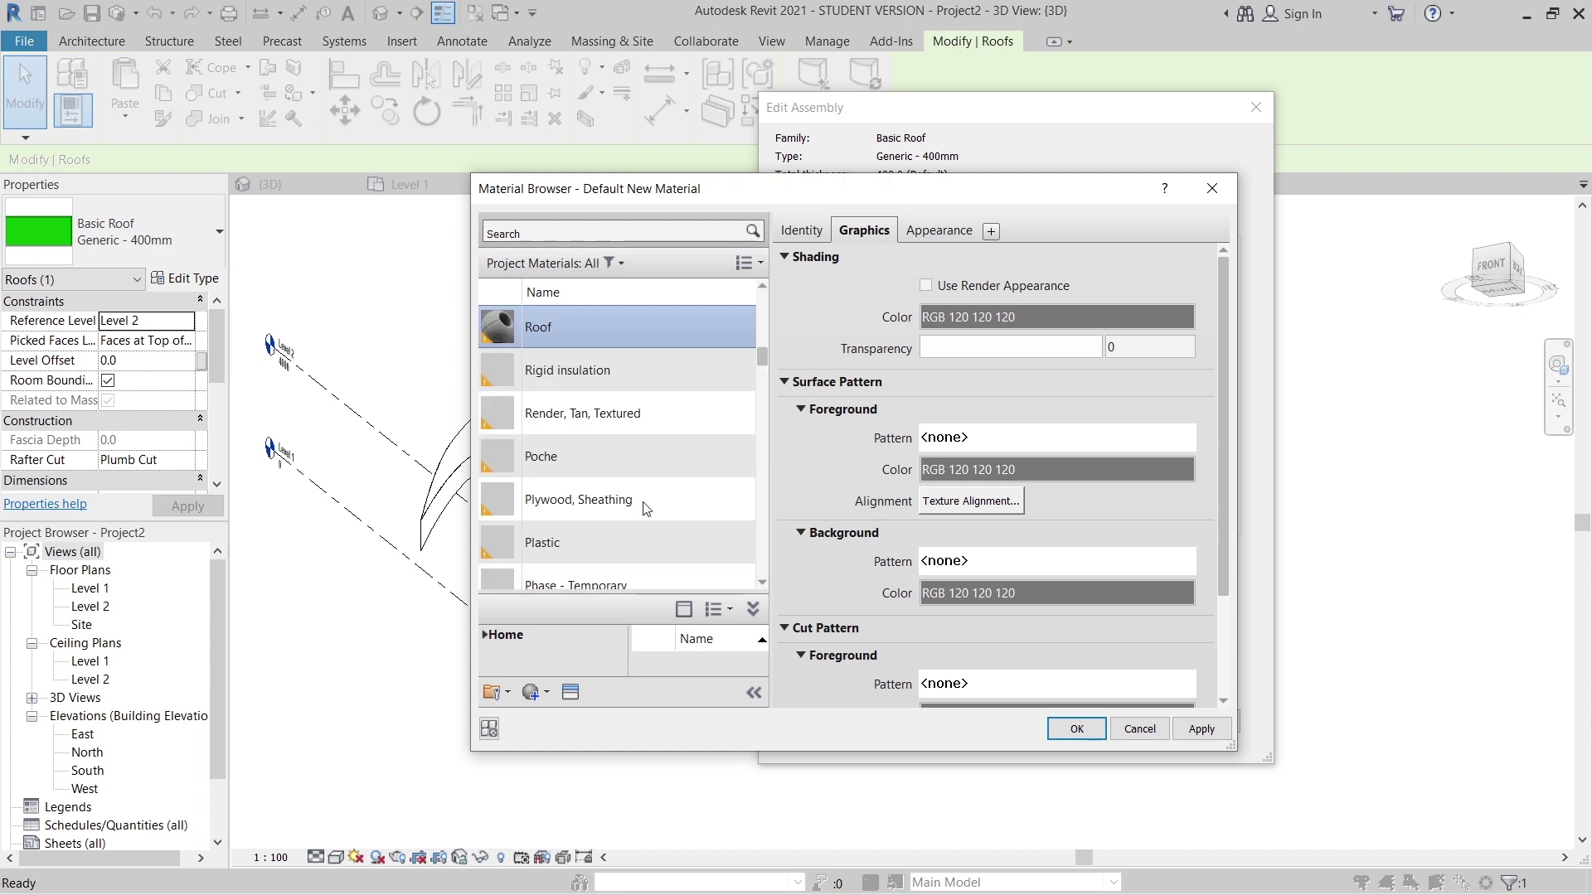
Set the Roof material's appearance color to orange RGB 255 98 21 and assign it to the roof structure layer.
click(930, 232)
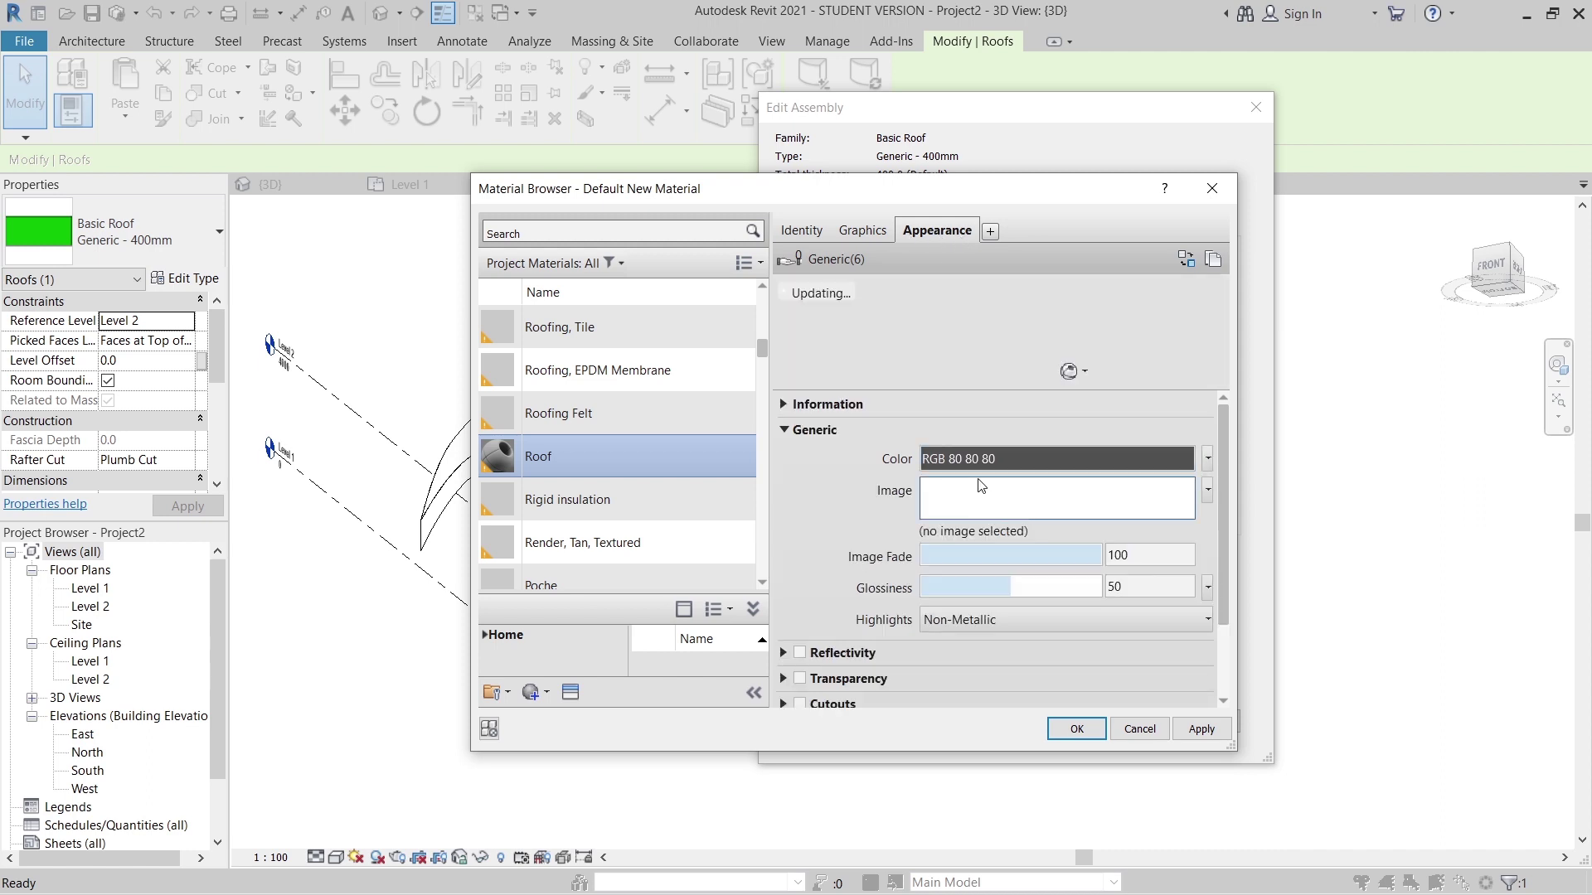
click(967, 462)
click(678, 368)
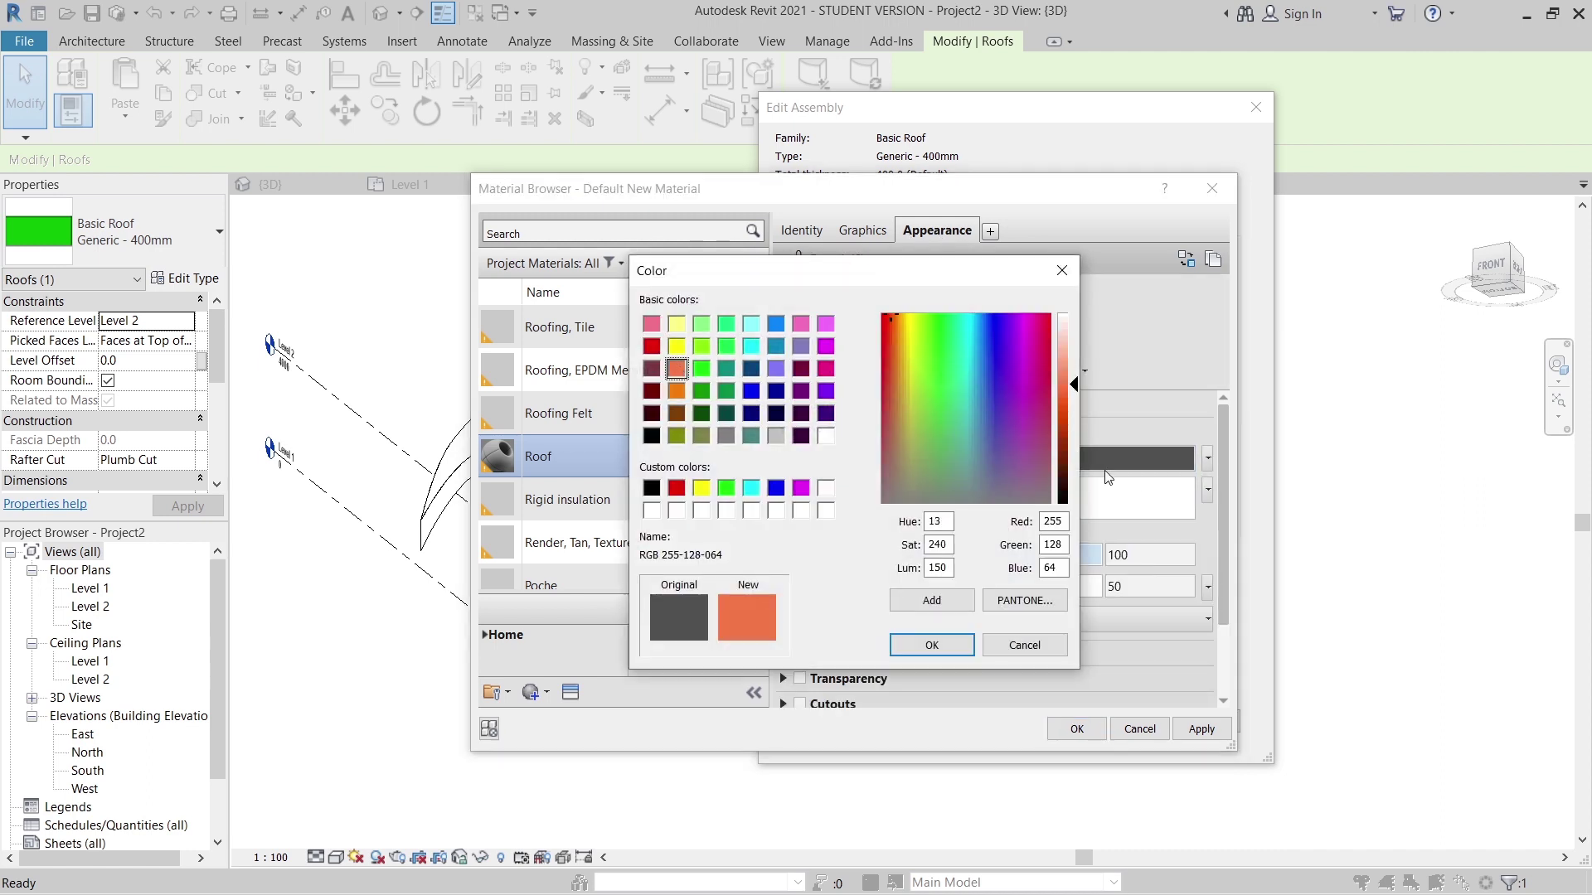
drag(1075, 390, 1075, 406)
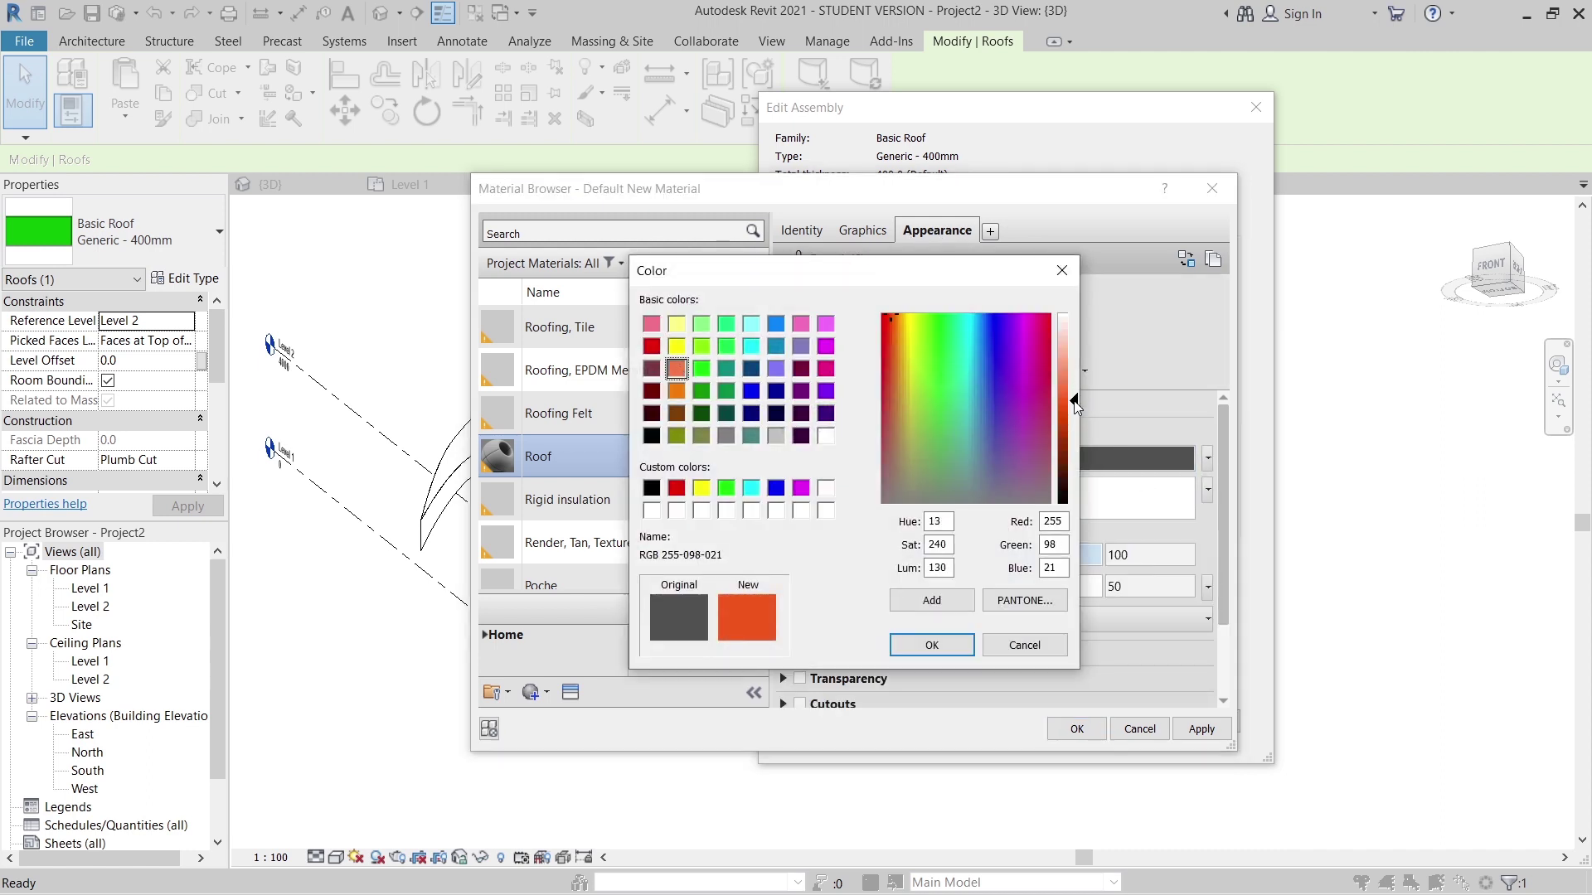
click(973, 651)
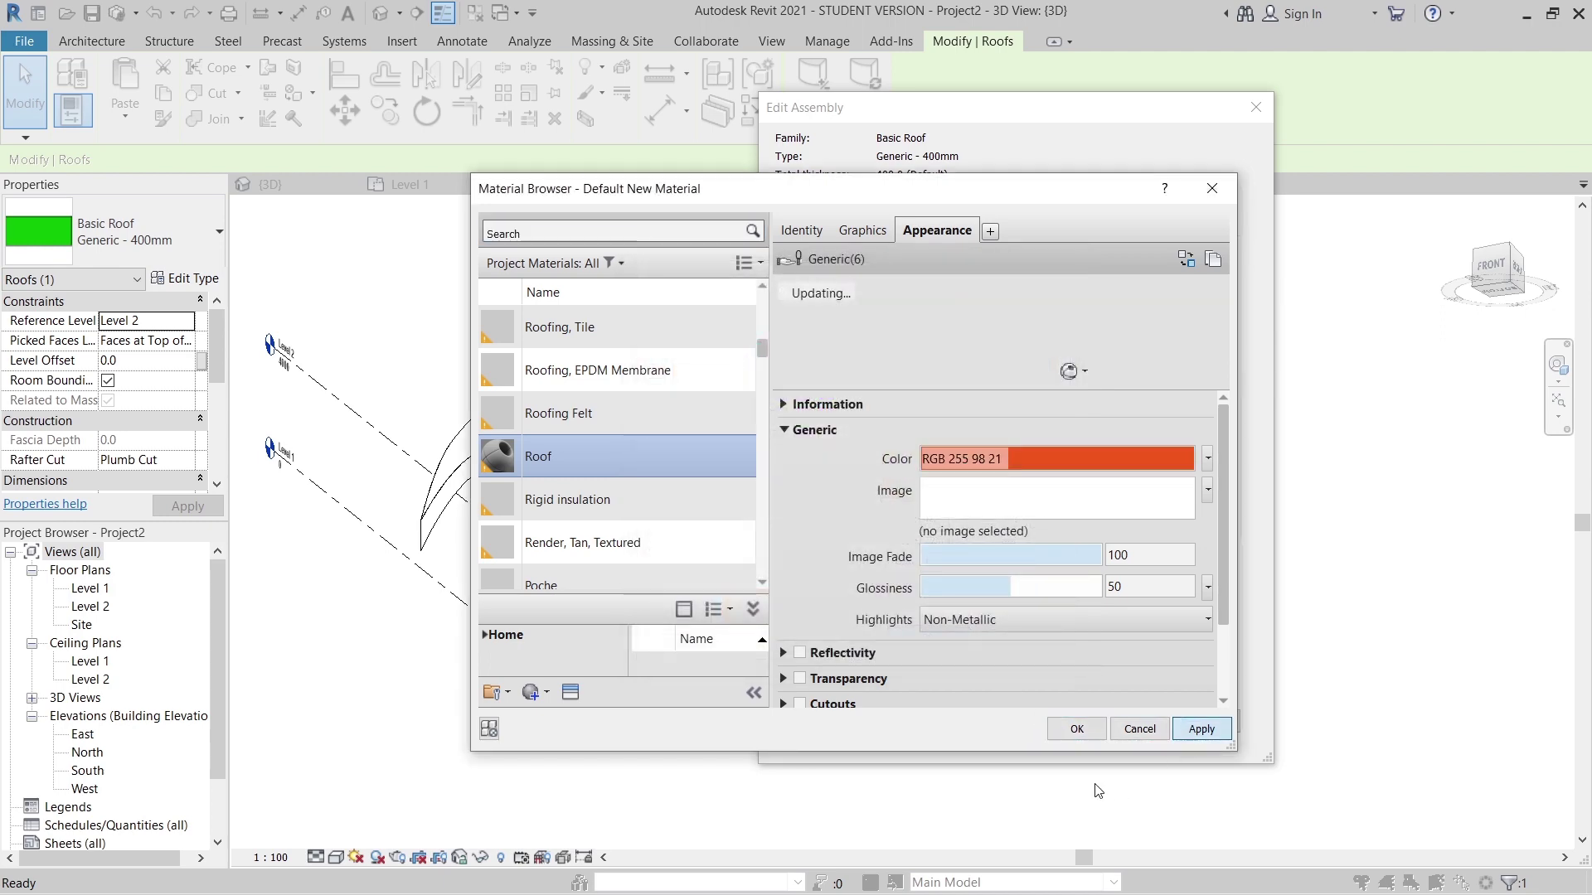
click(1076, 729)
click(1014, 718)
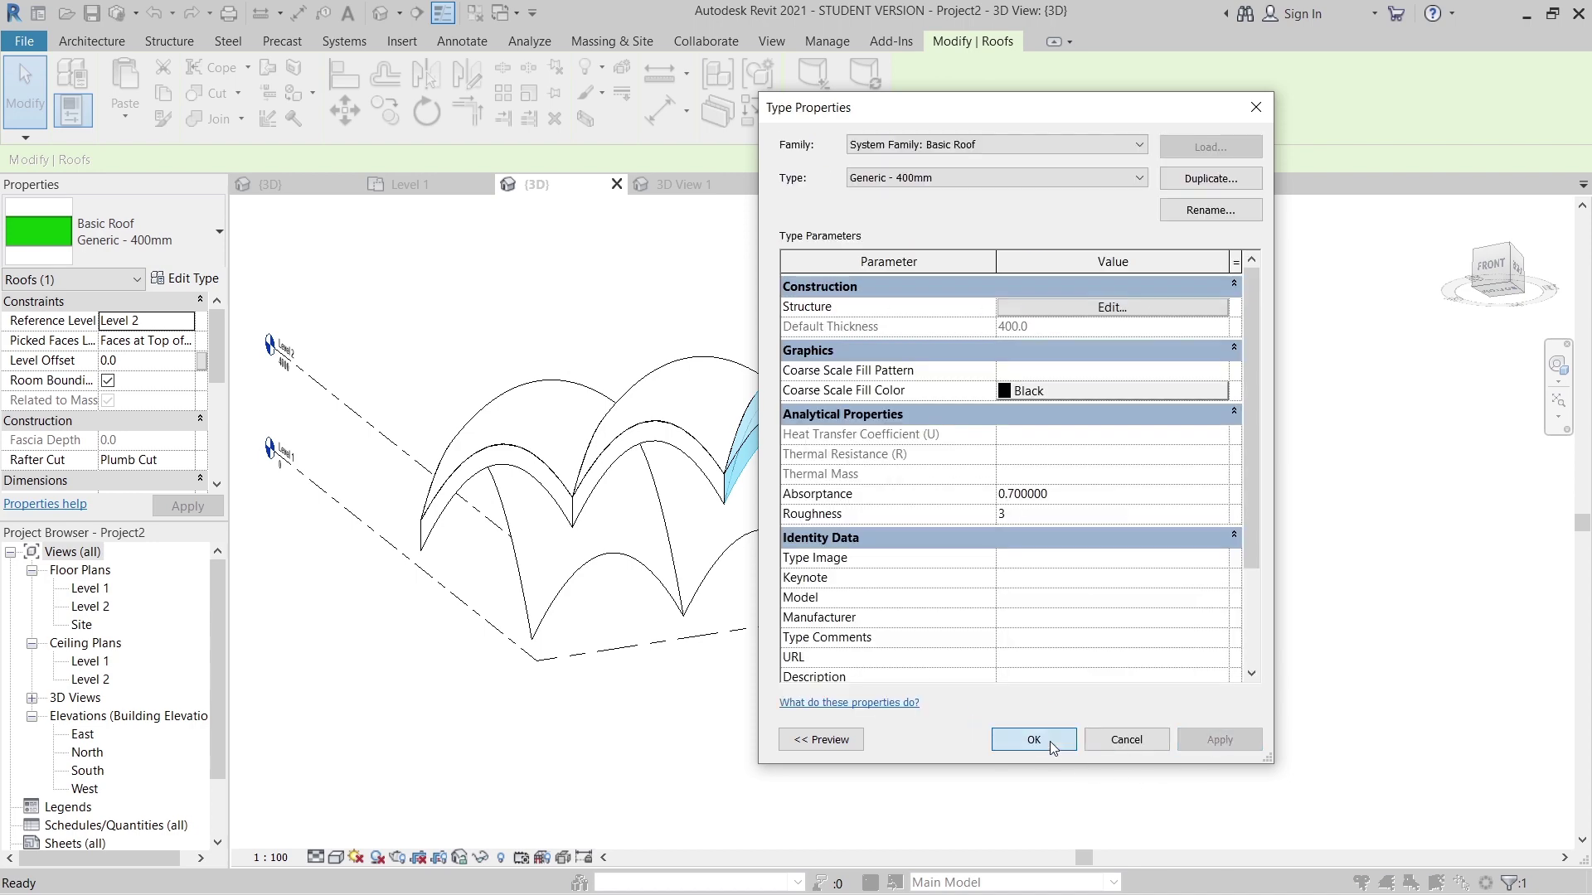
click(1049, 744)
Set the 3D view's display style to Consistent Colors and enable ambient shadows in the graphic display options.
click(337, 858)
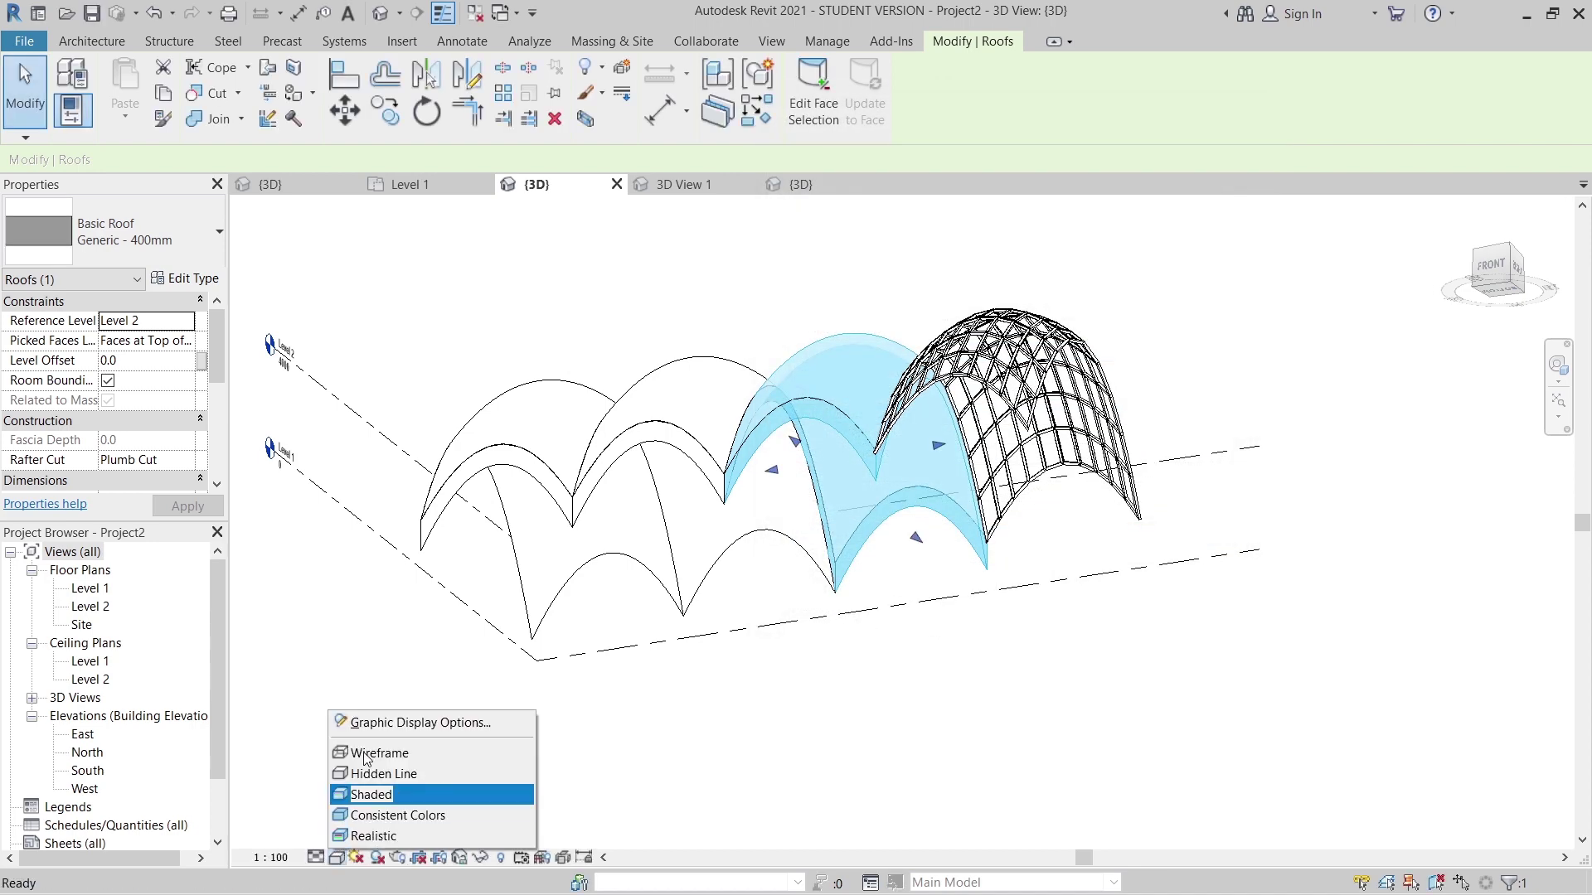
click(373, 722)
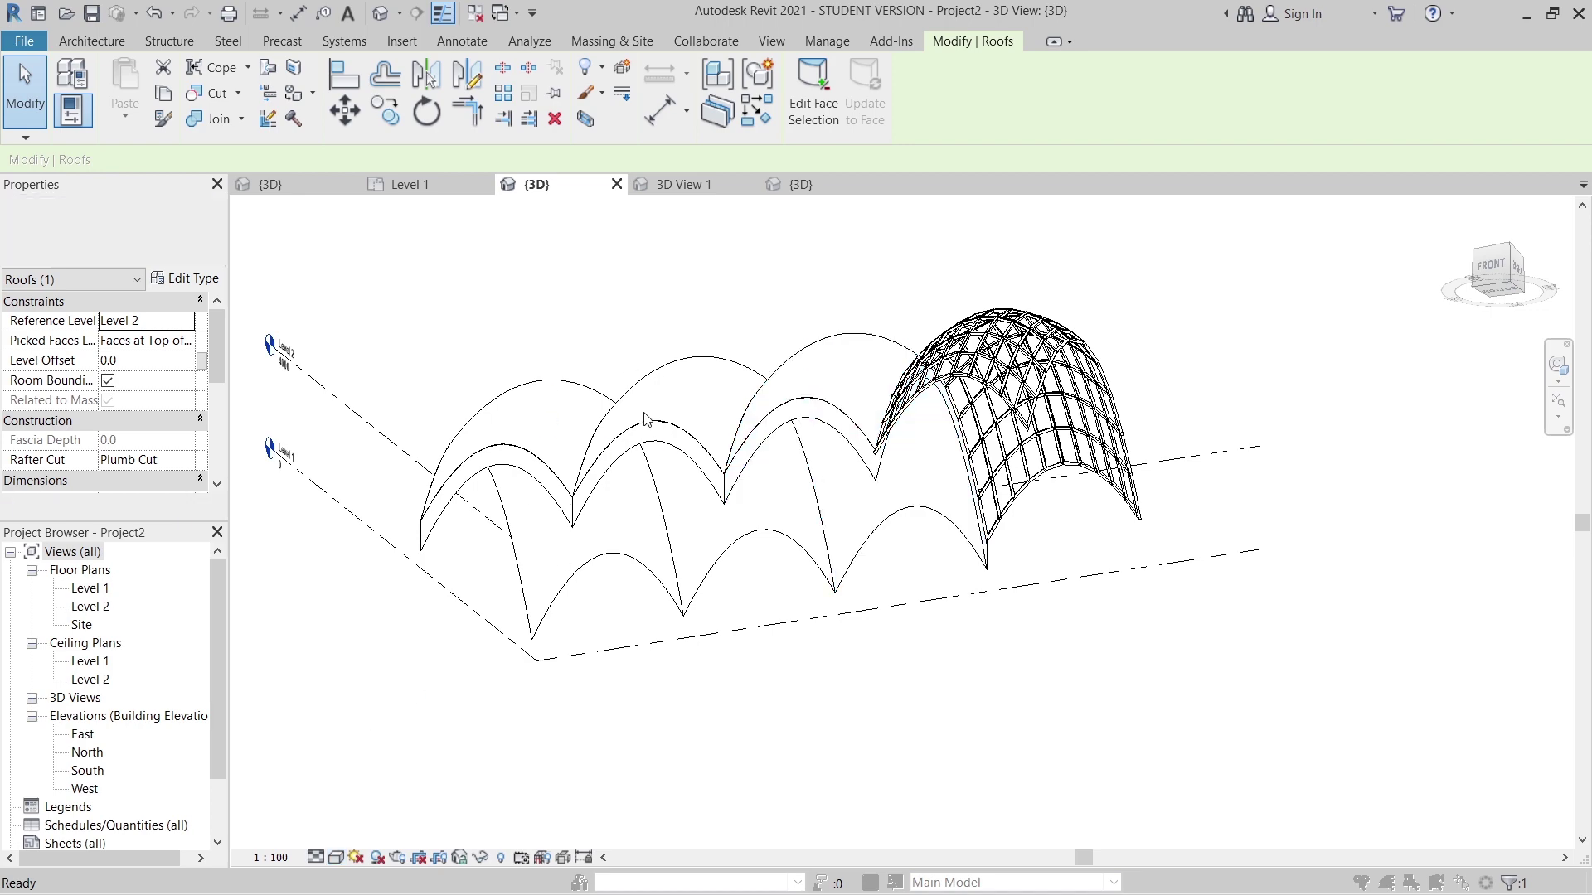
click(876, 271)
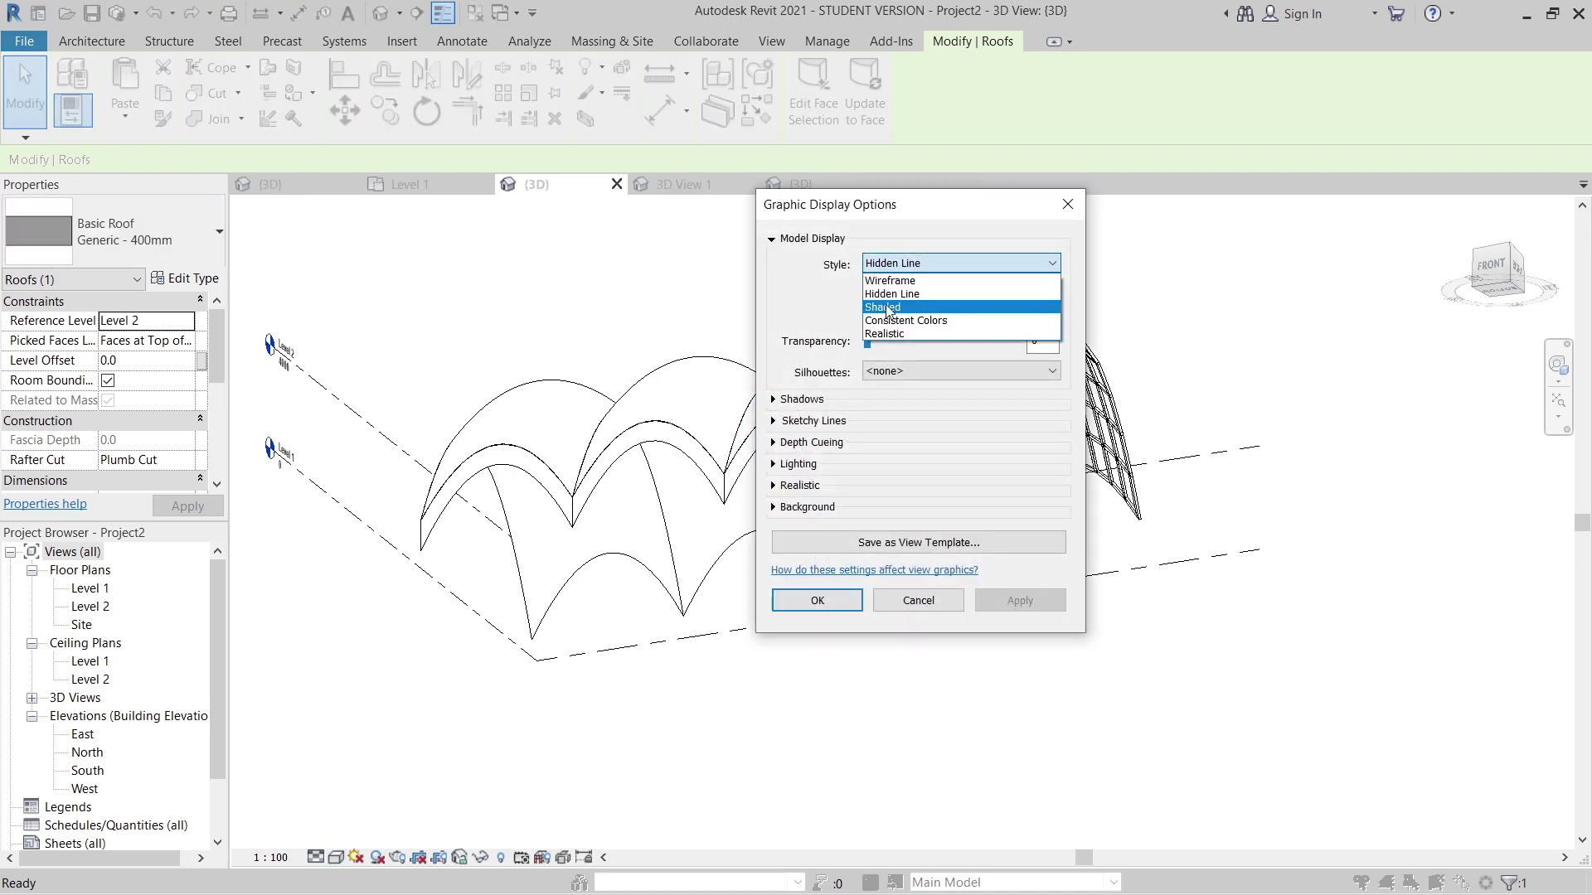
click(887, 321)
click(789, 400)
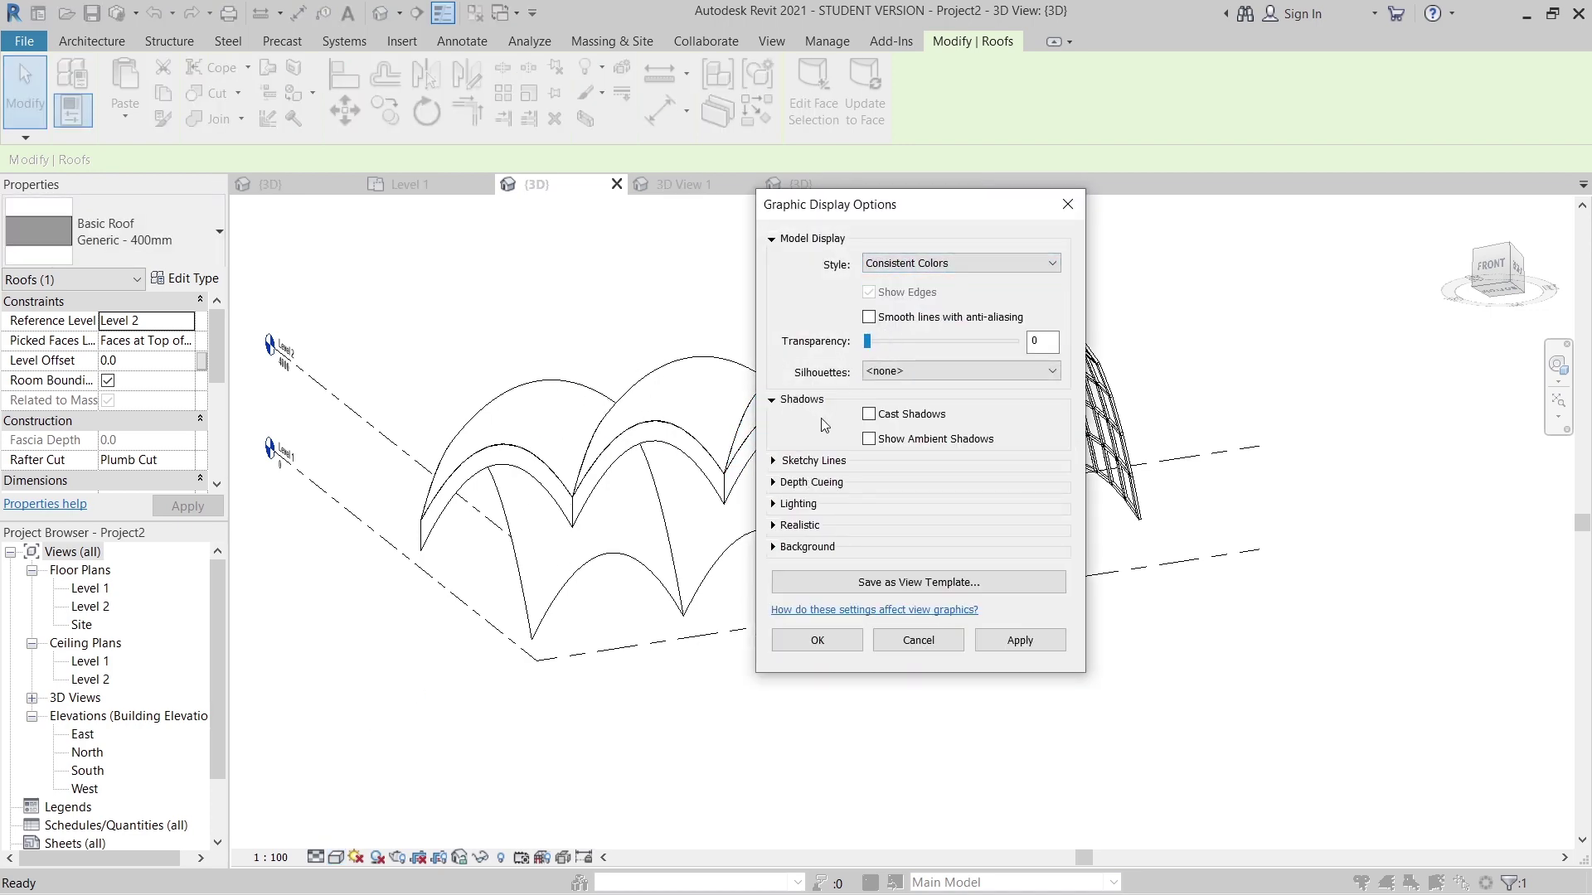
click(881, 443)
click(1018, 642)
click(836, 643)
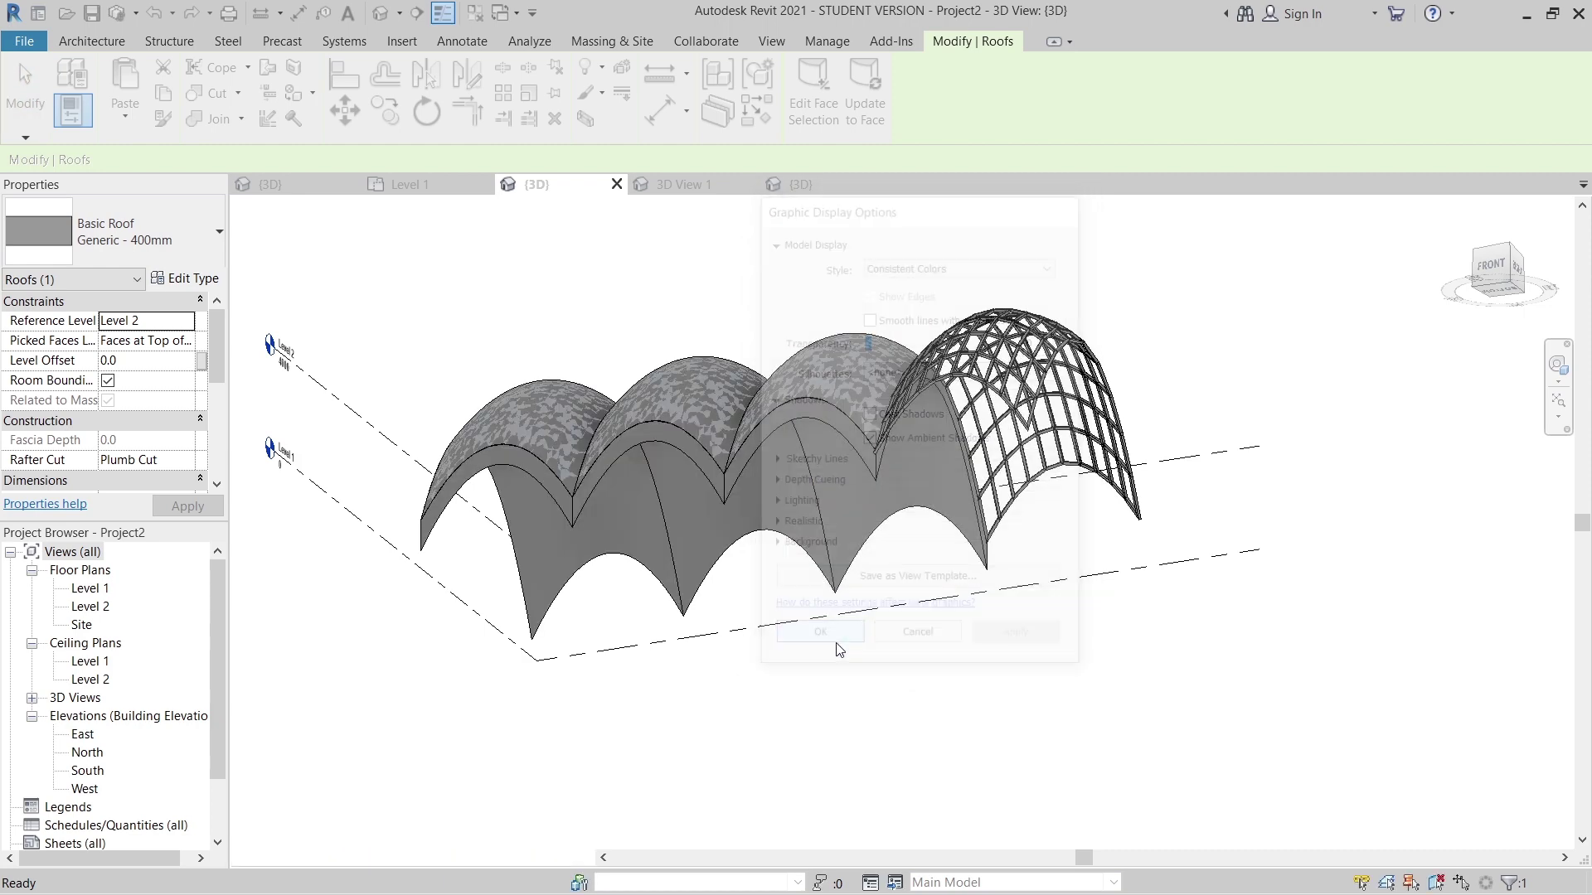
Deselect the roof and switch the 3D view's visual style to Realistic.
click(718, 774)
scroll(596, 726, down, 2)
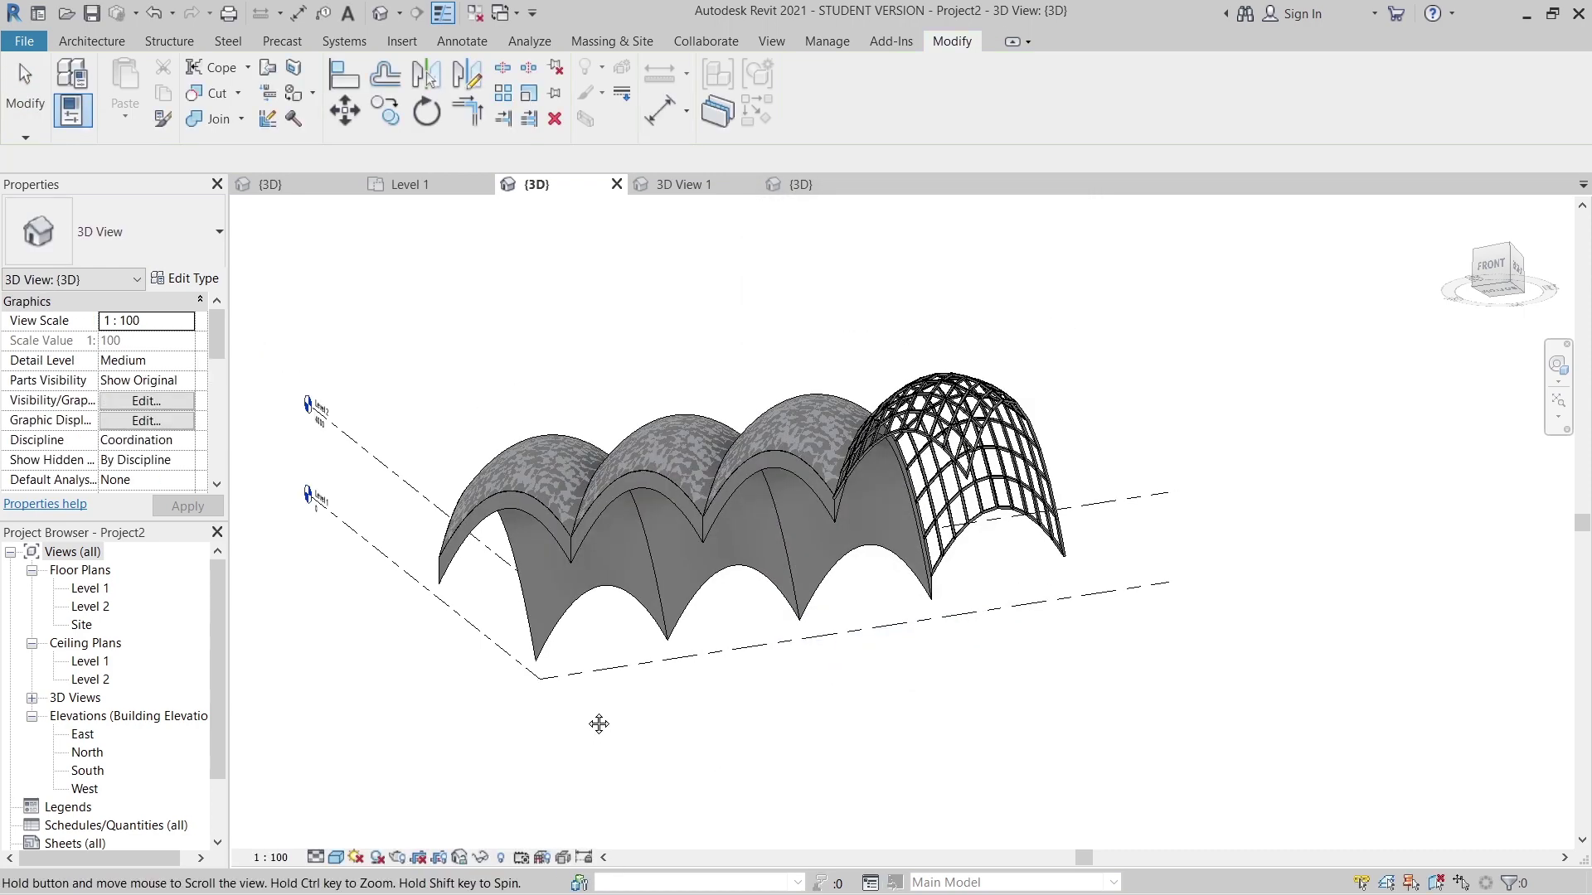
click(343, 863)
click(500, 832)
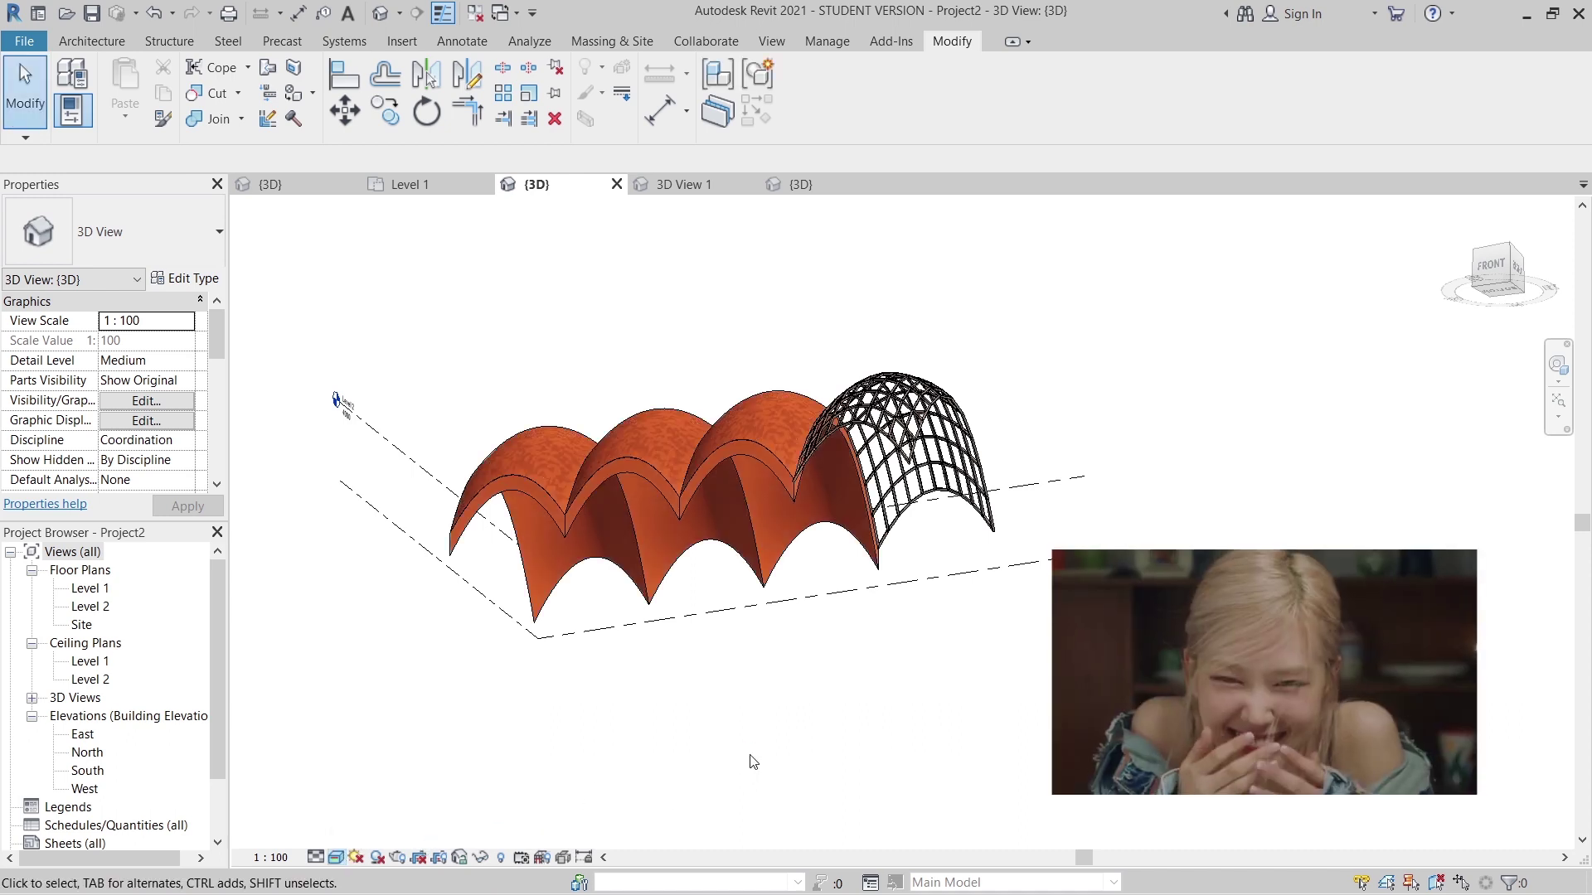
Examine the roof vaults and the wooden frame vault from several sides, including where they meet at the base.
shift+middle_drag(753, 761, 899, 760)
scroll(674, 617, up, 6)
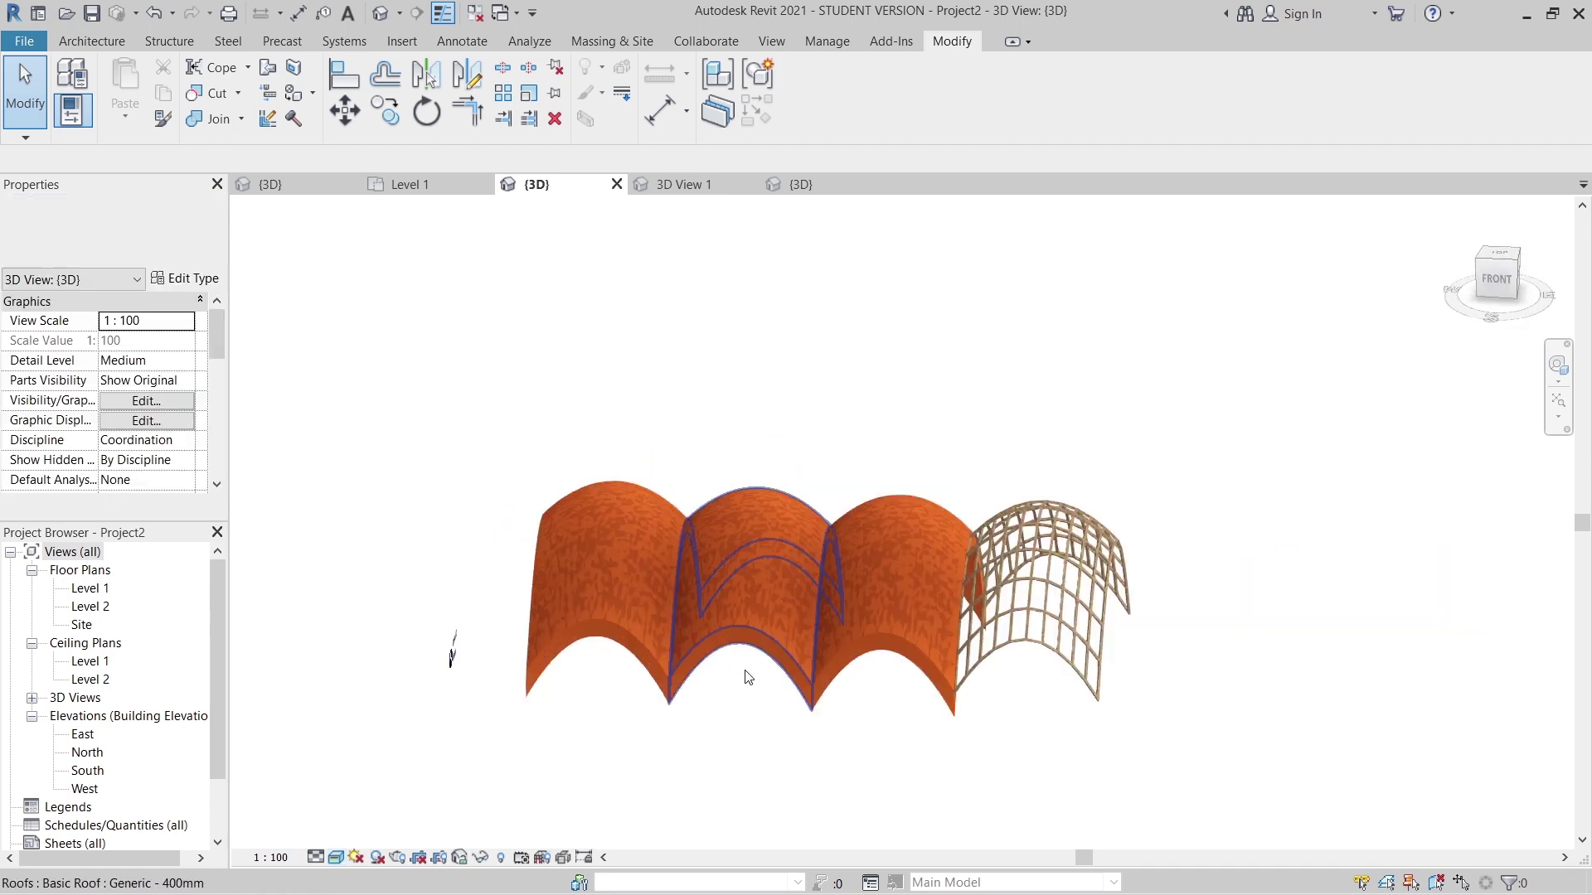
shift+middle_drag(1154, 804, 992, 726)
scroll(721, 415, down, 3)
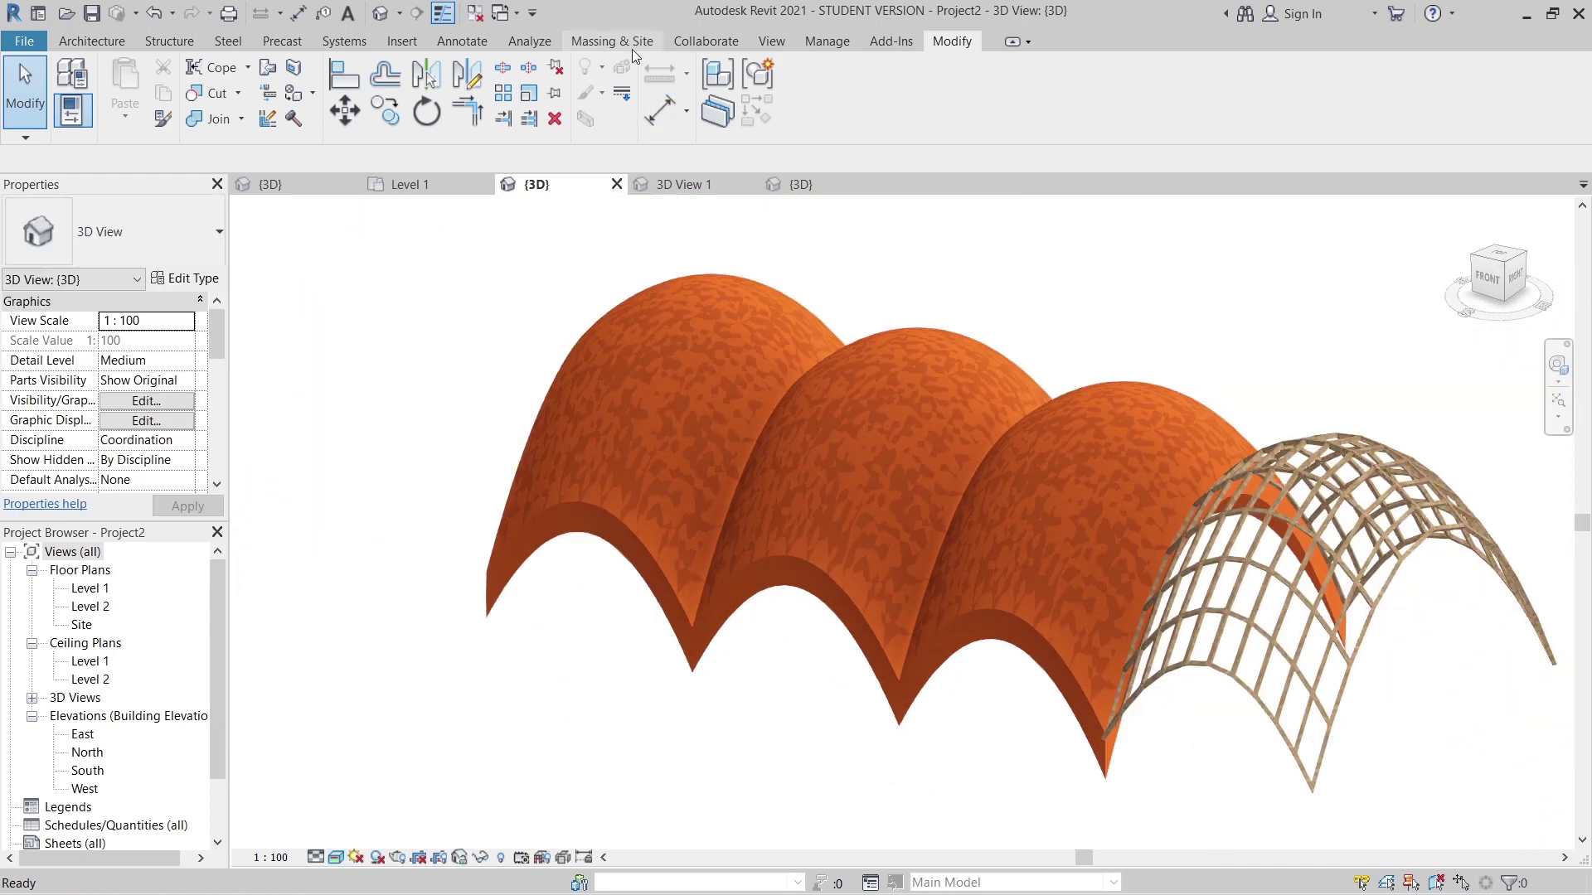
click(615, 41)
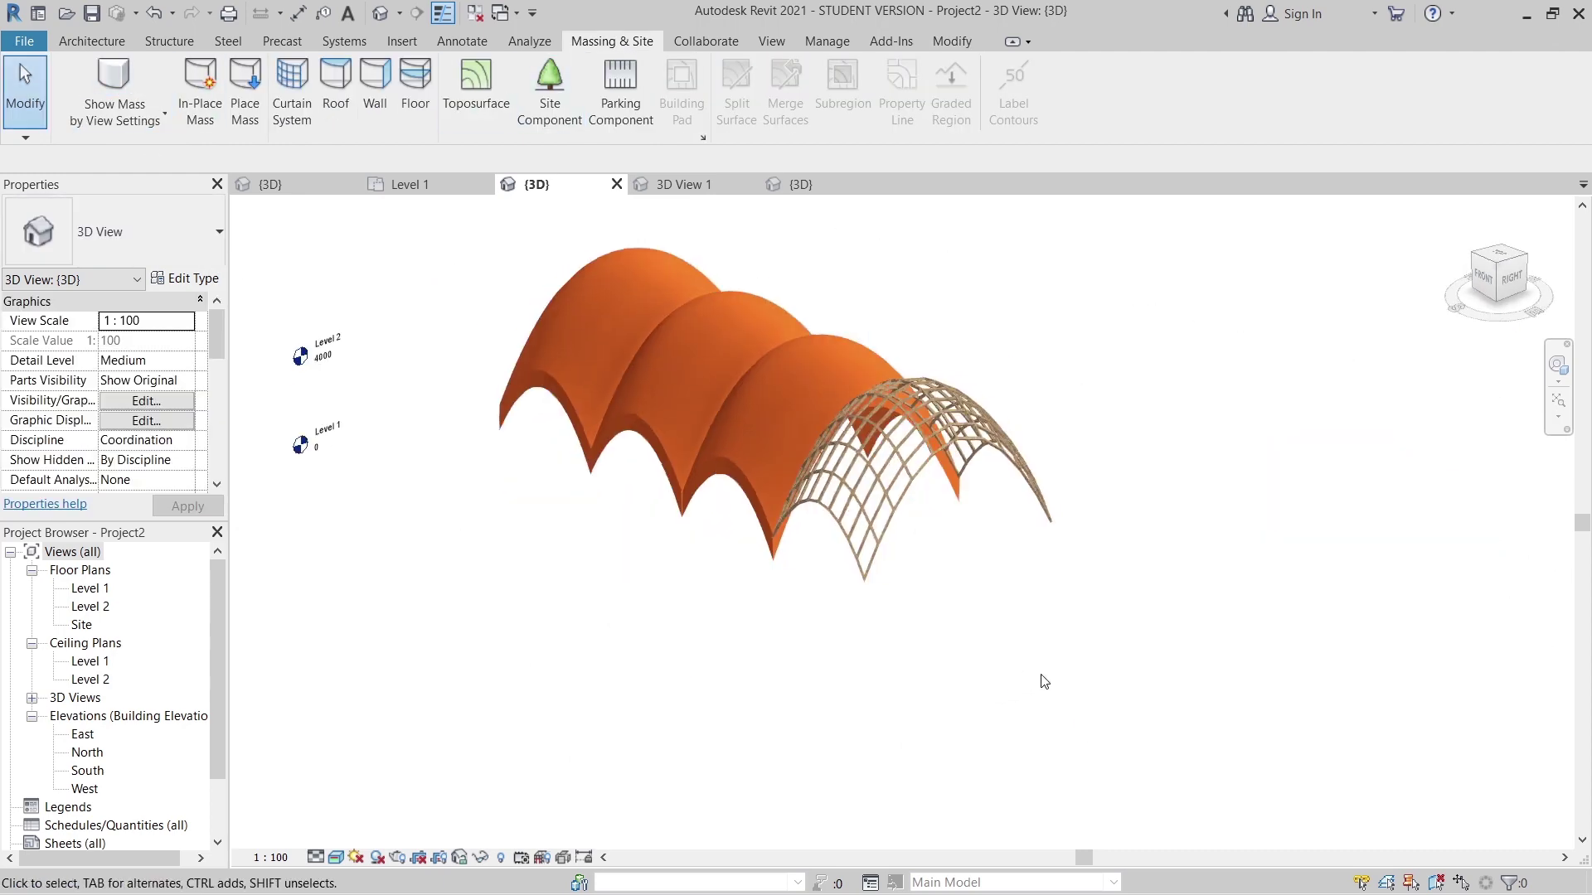
shift+middle_drag(1044, 681, 829, 419)
scroll(917, 526, up, 5)
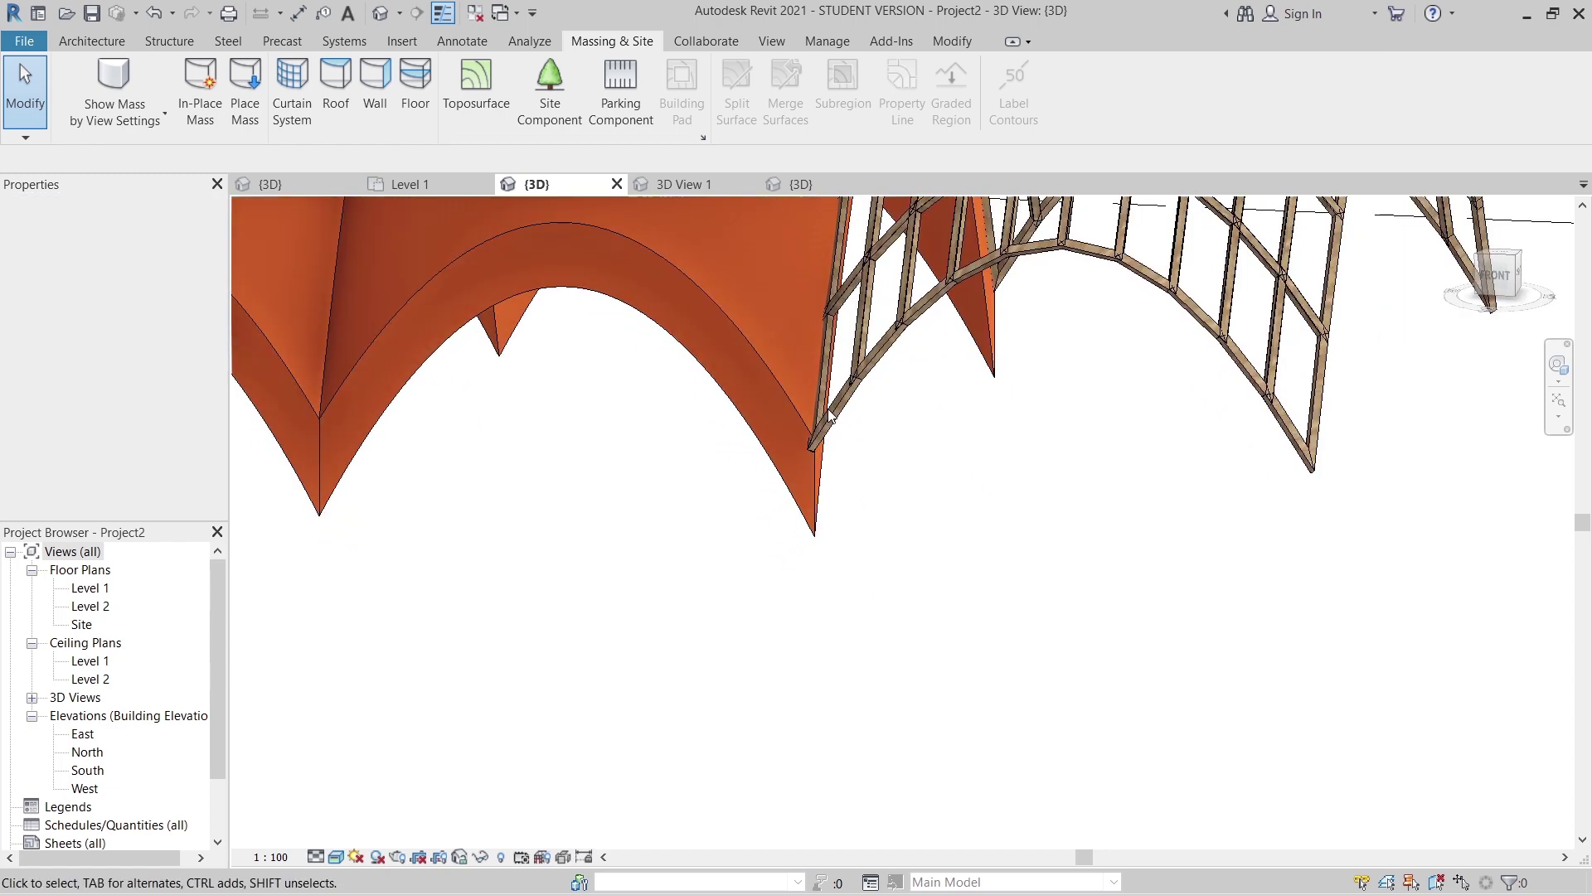
Open the South elevation view of the project.
scroll(106, 792, down, 1)
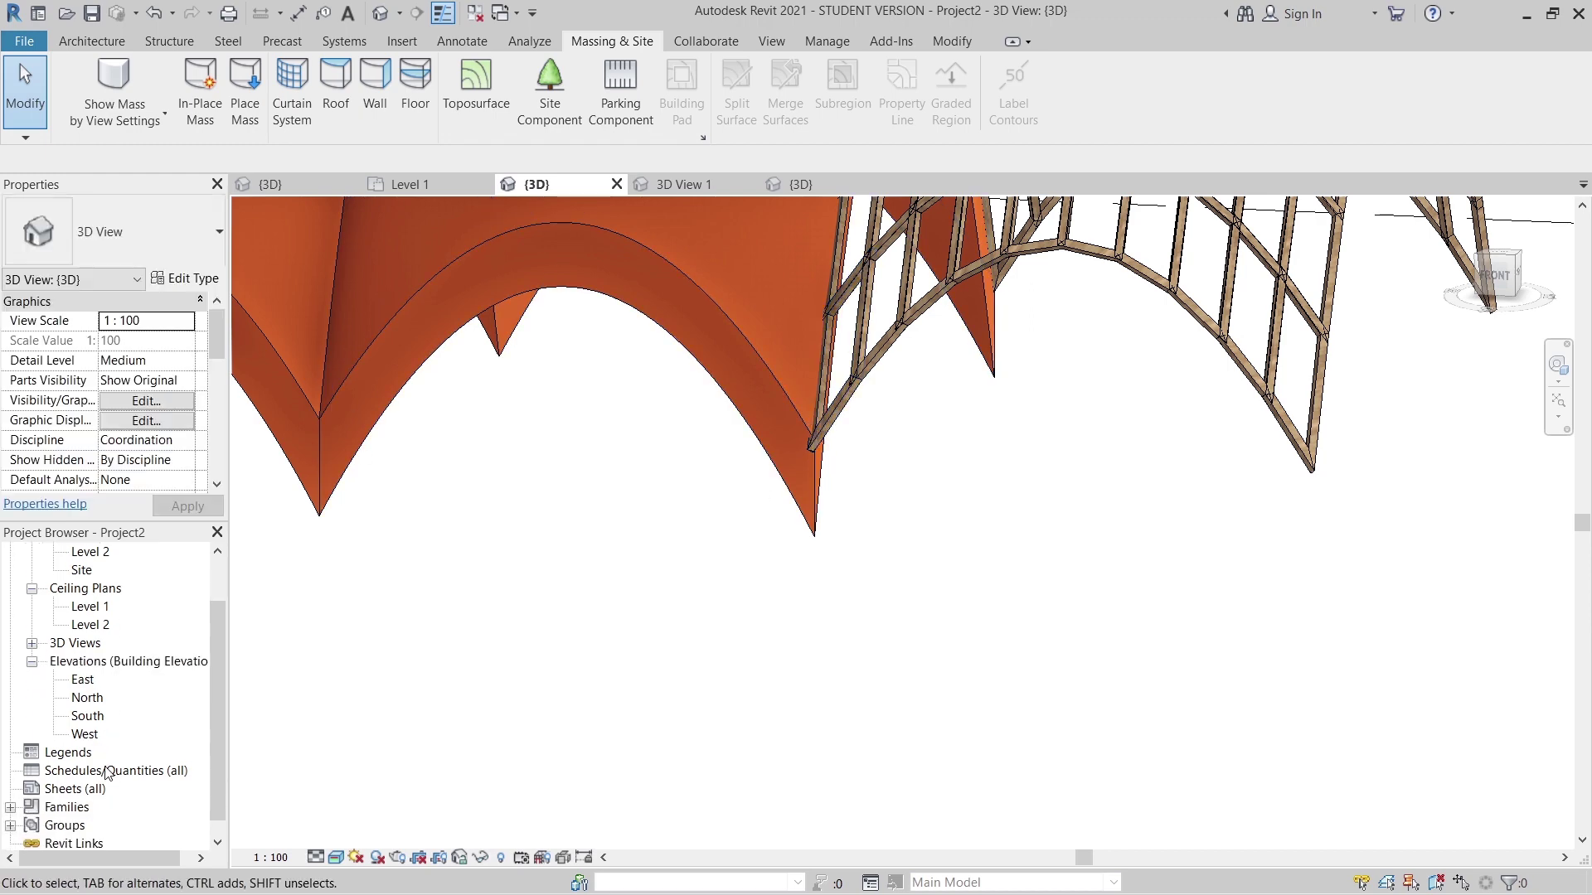
click(87, 717)
double_click(87, 717)
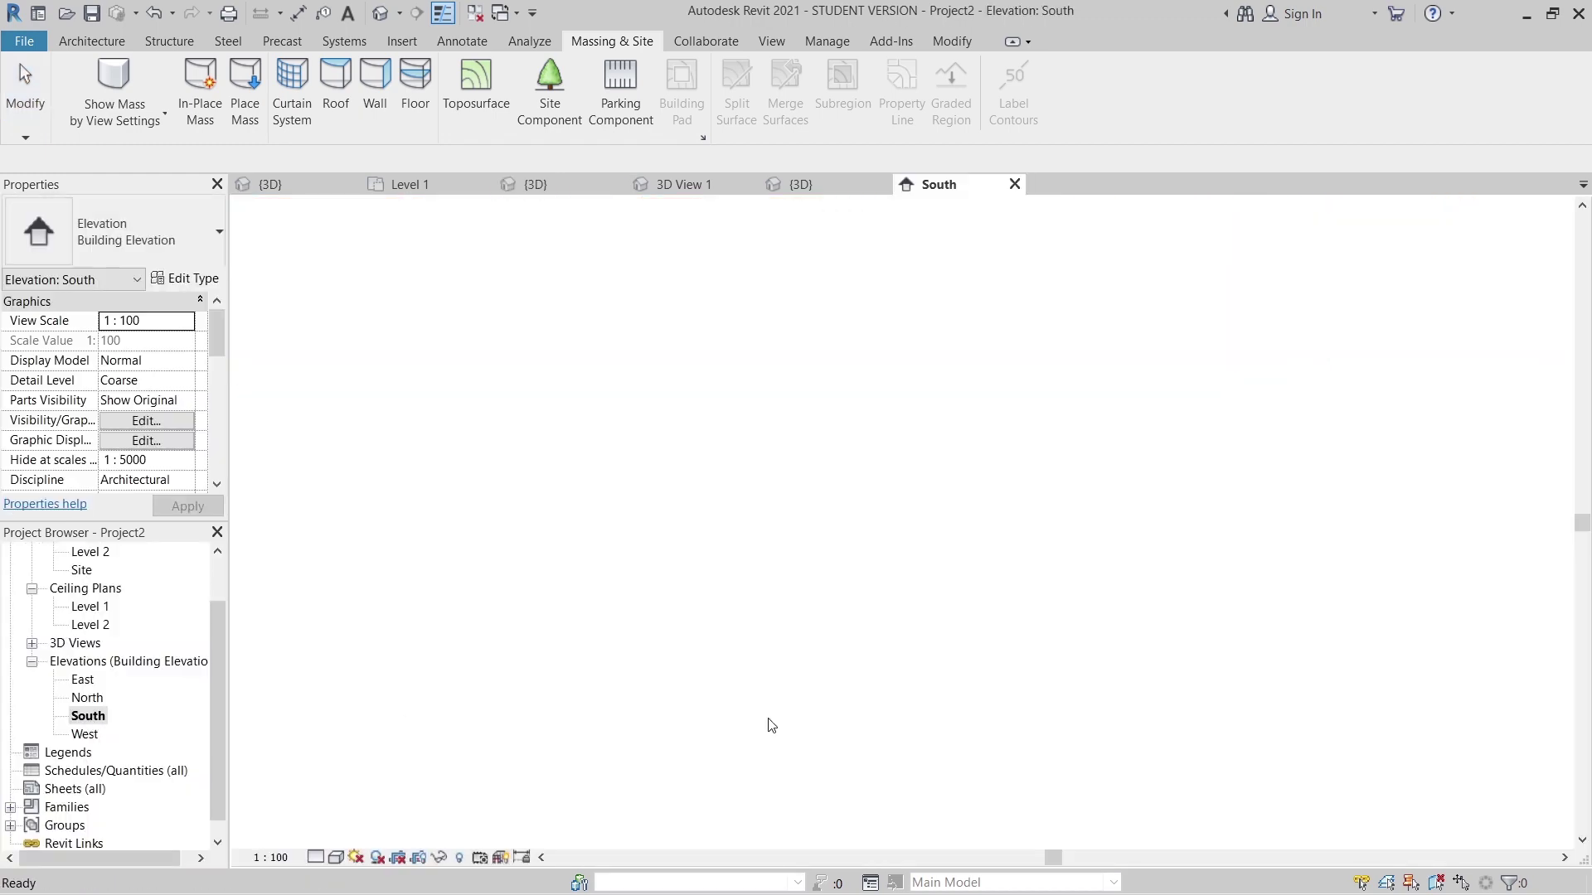
Try to move the three roof vaults vertically 1100 mm from their lowest corner to the foot of the wooden frame vault.
click(1013, 605)
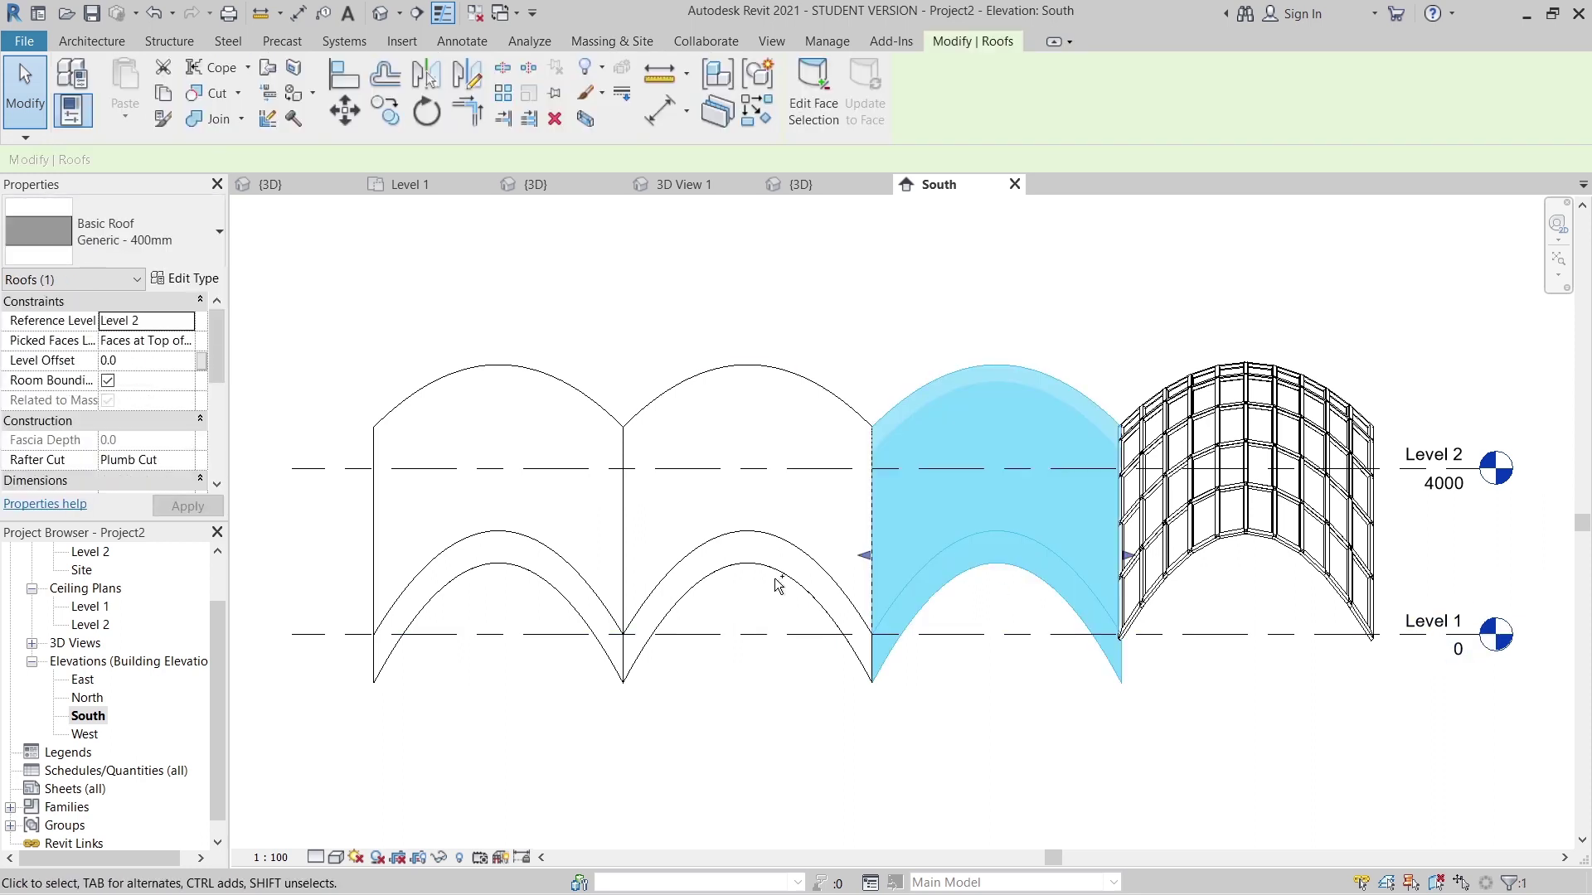
ctrl+click(710, 568)
ctrl+click(507, 543)
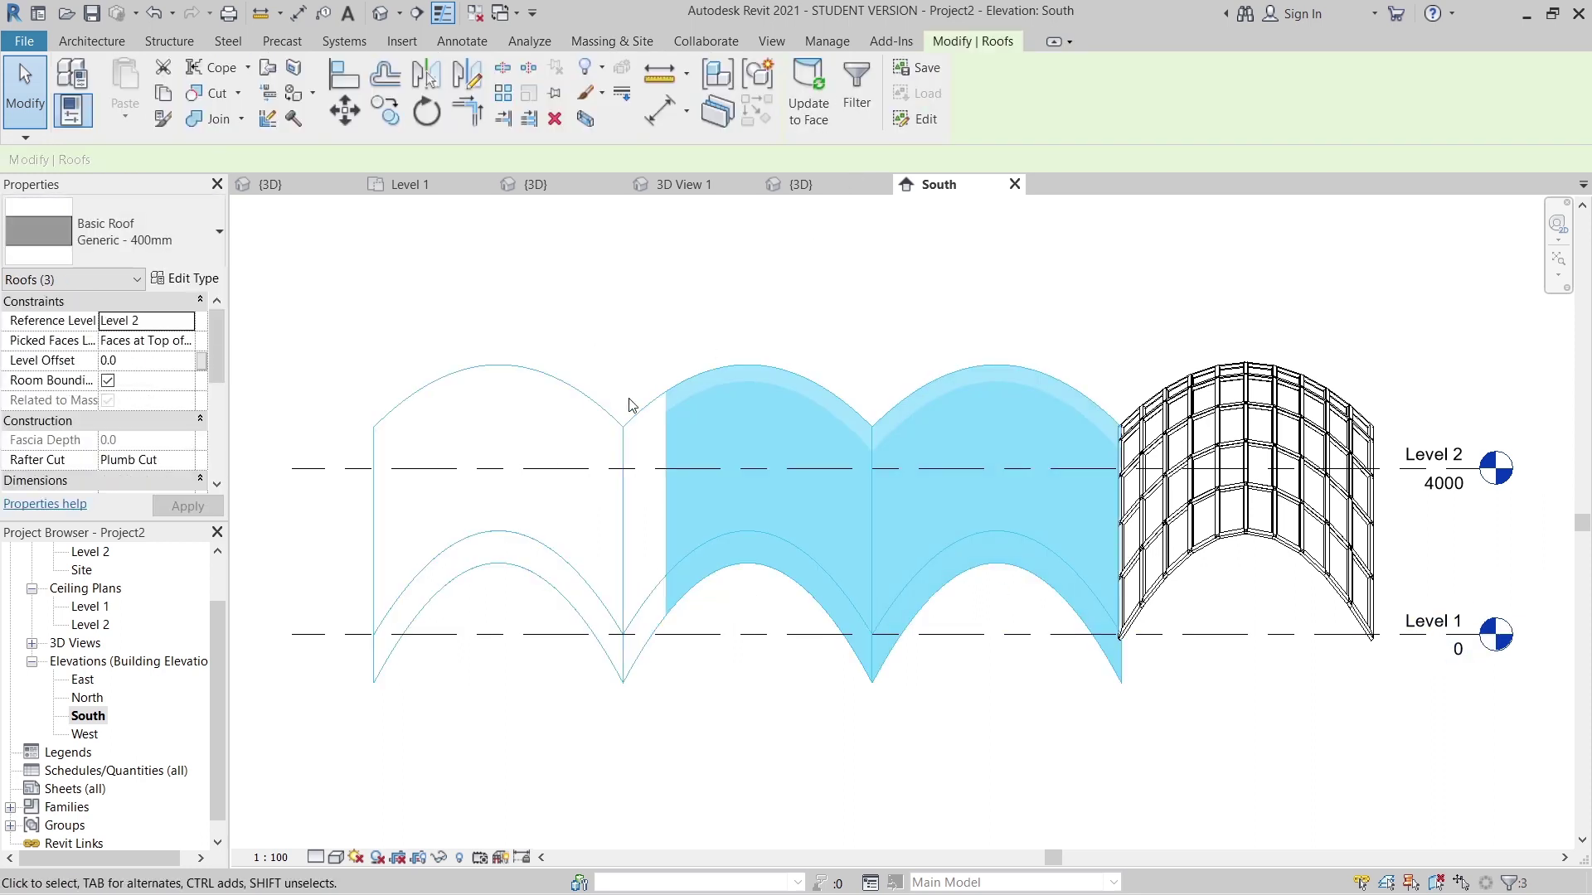
click(345, 110)
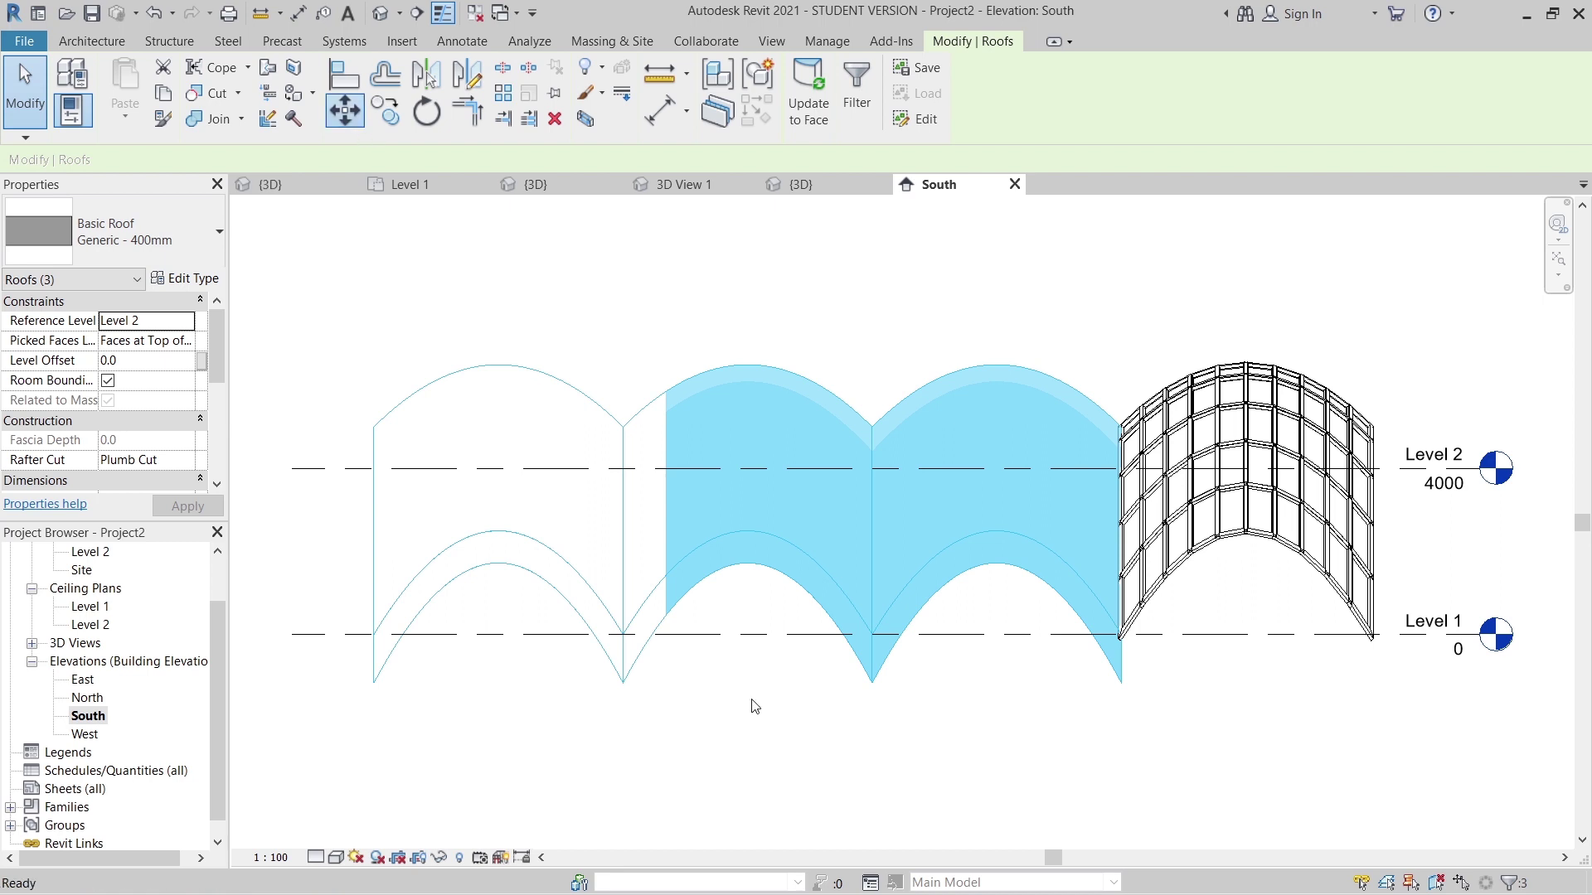
click(1120, 682)
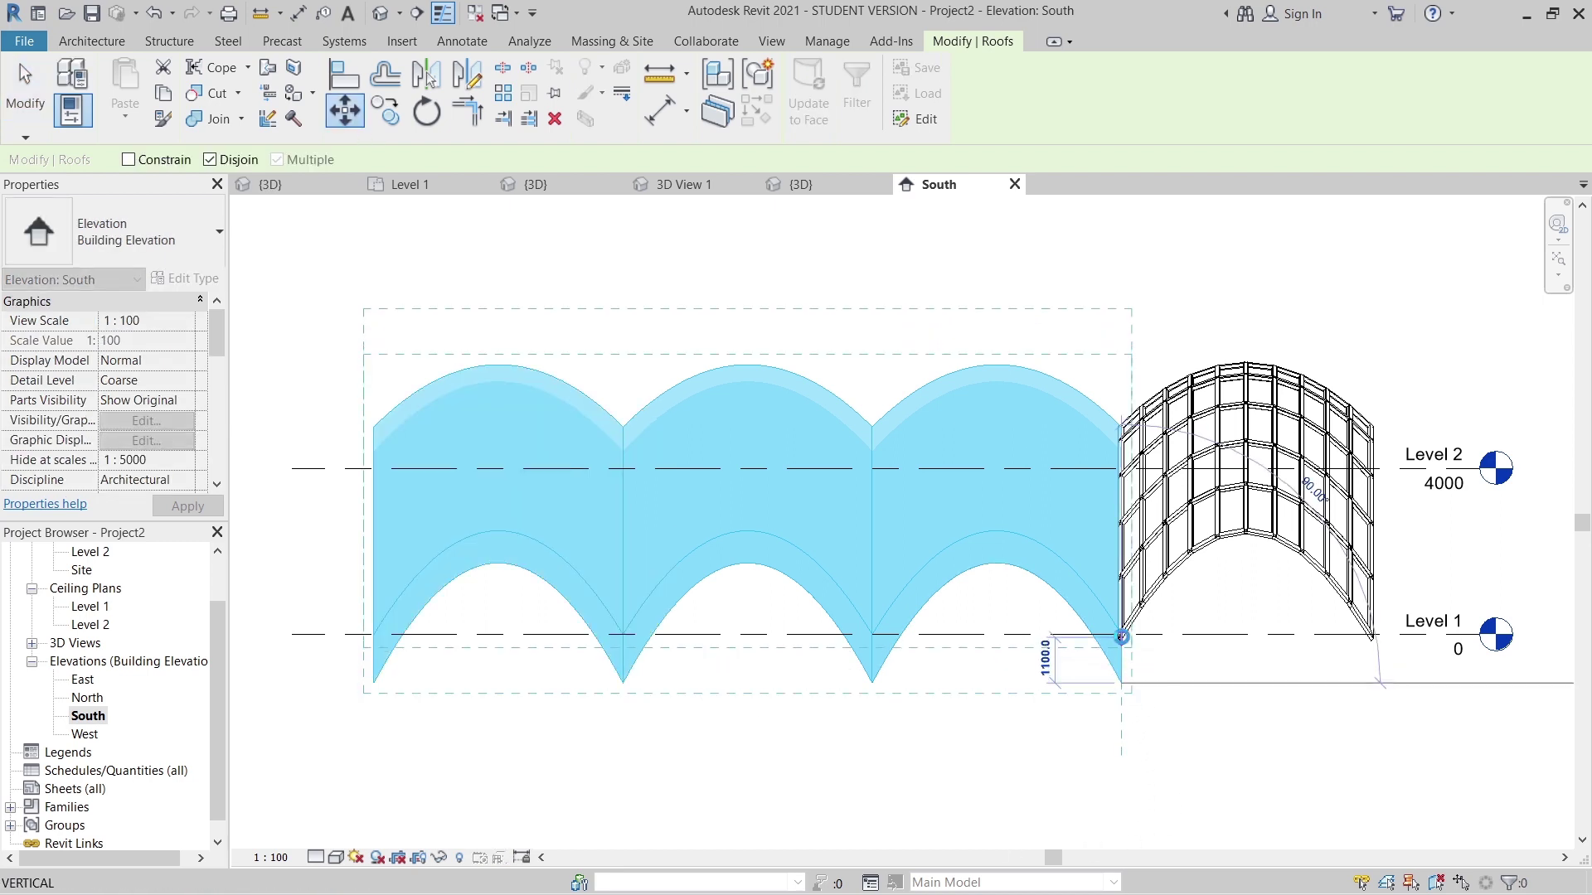
click(1121, 637)
key(ctrl+z)
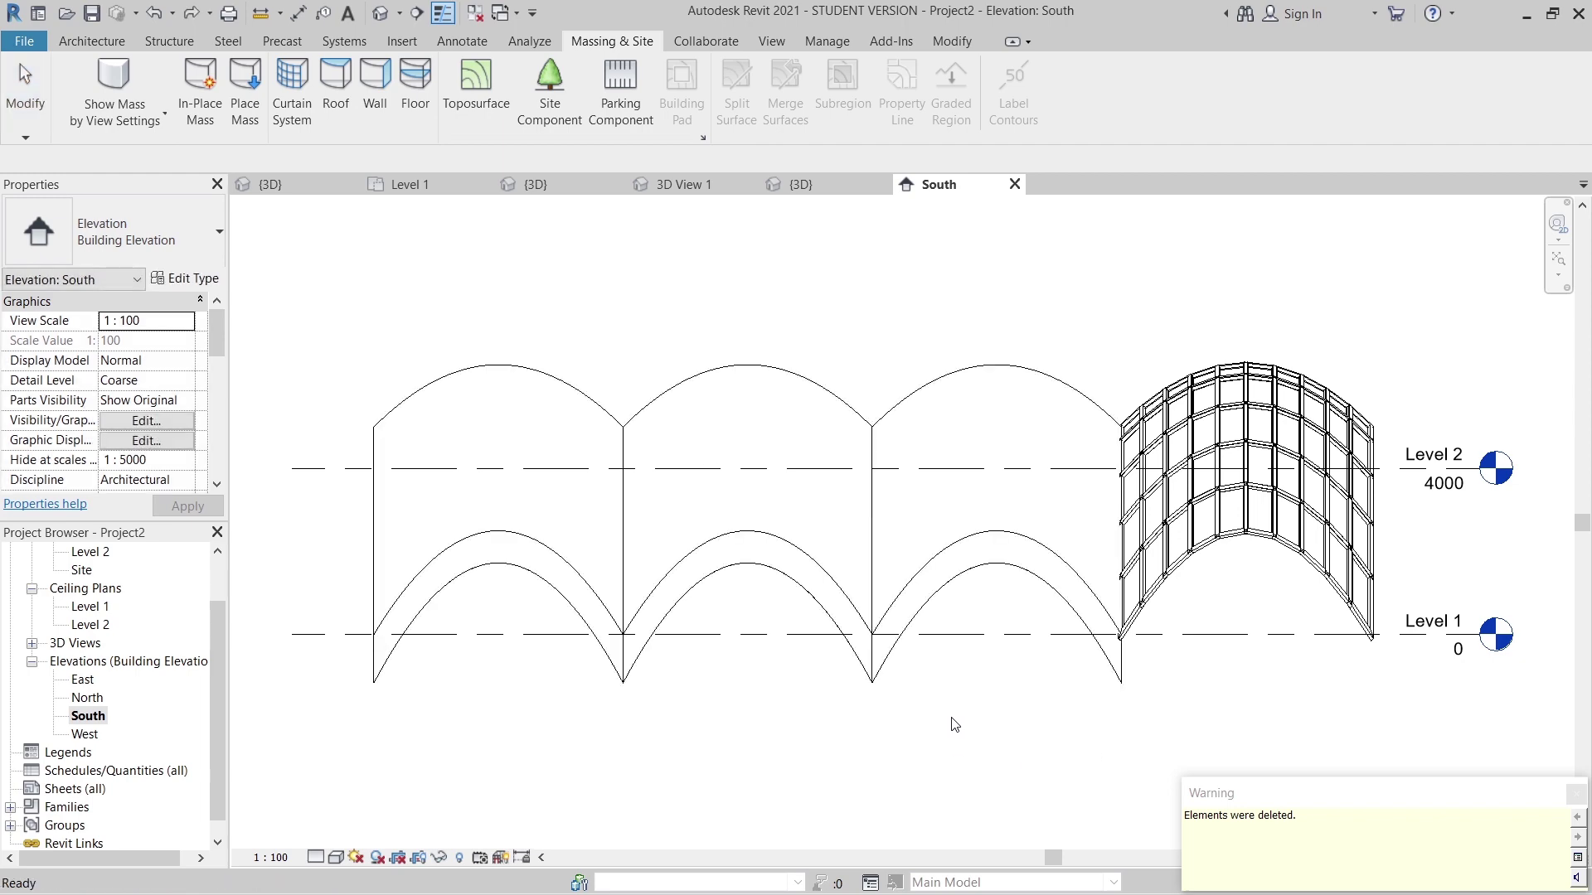
Nudge the three roof vaults upward and slightly away from the wooden frame vault, aligning their base points with the frame's foot.
drag(522, 589, 951, 660)
scroll(952, 659, up, 2)
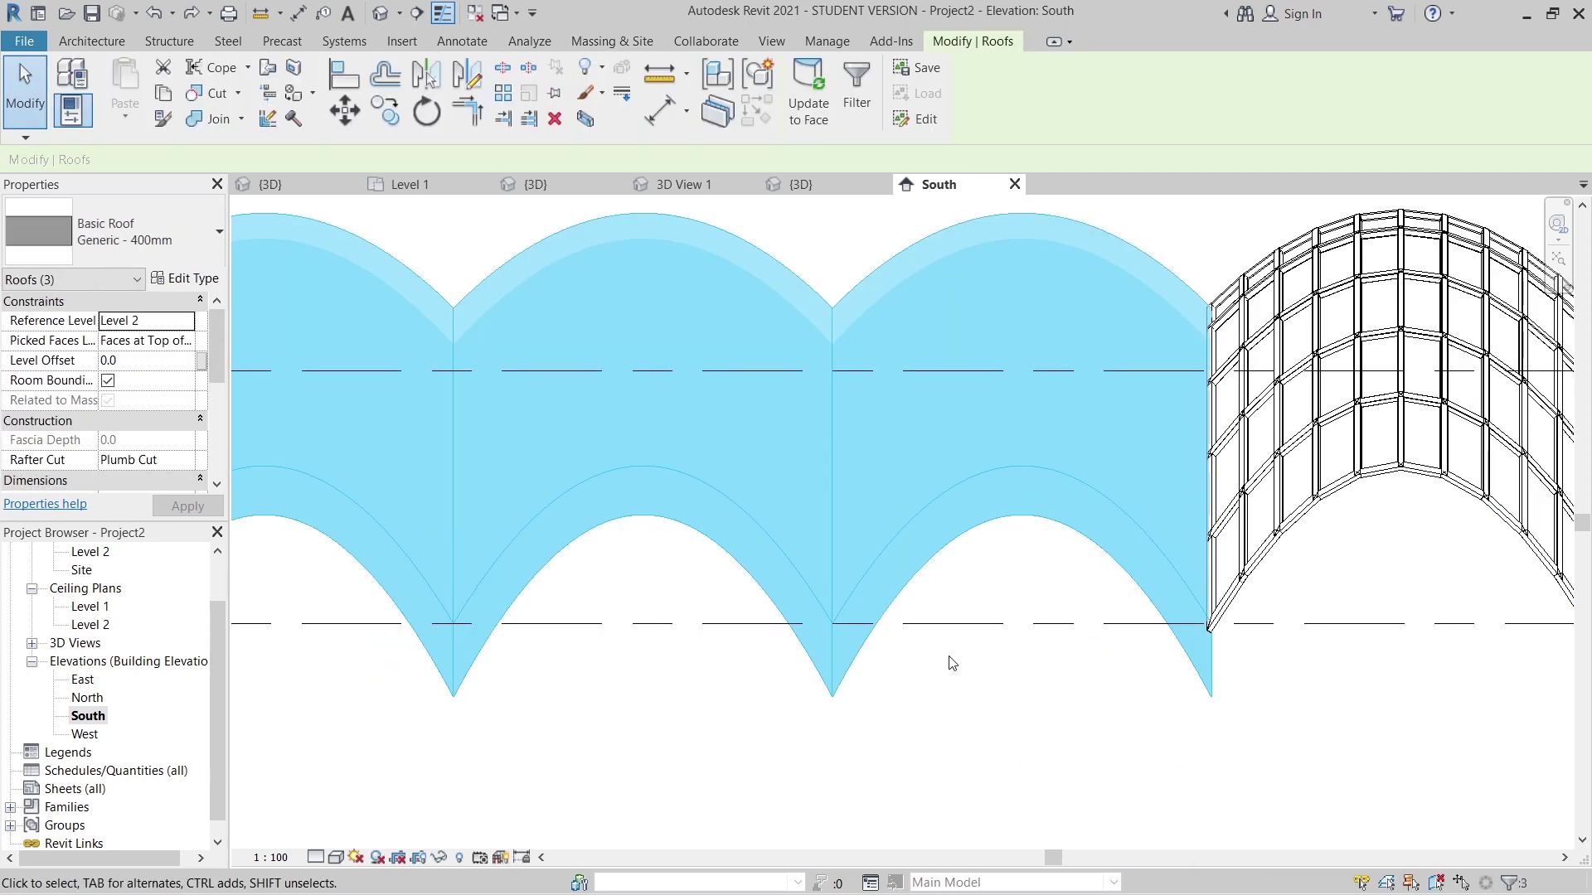
key(Up)
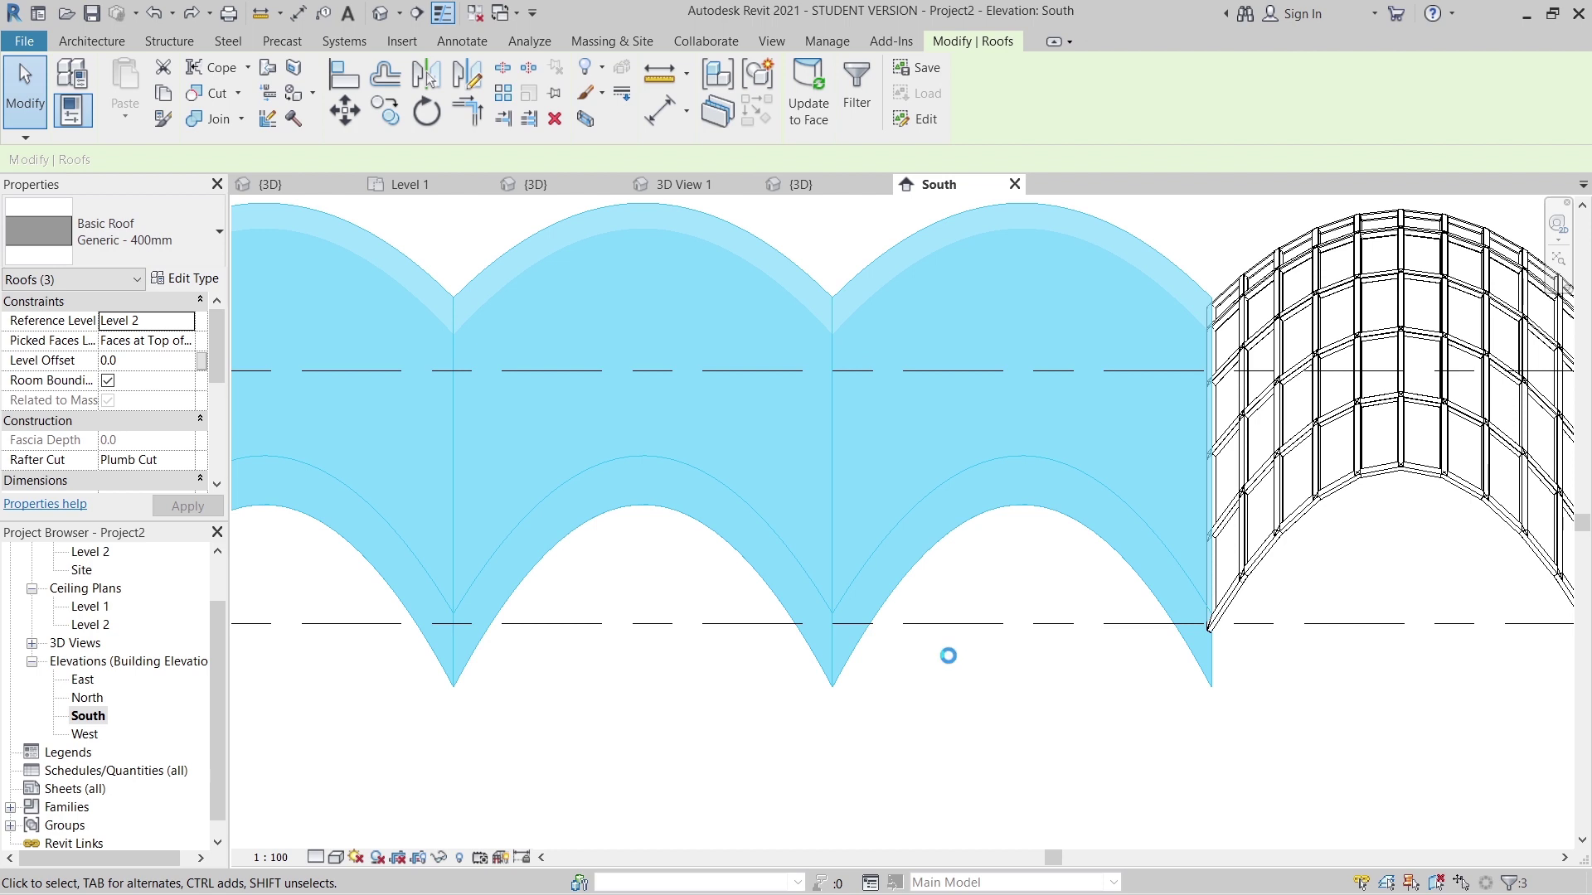
key(Up)
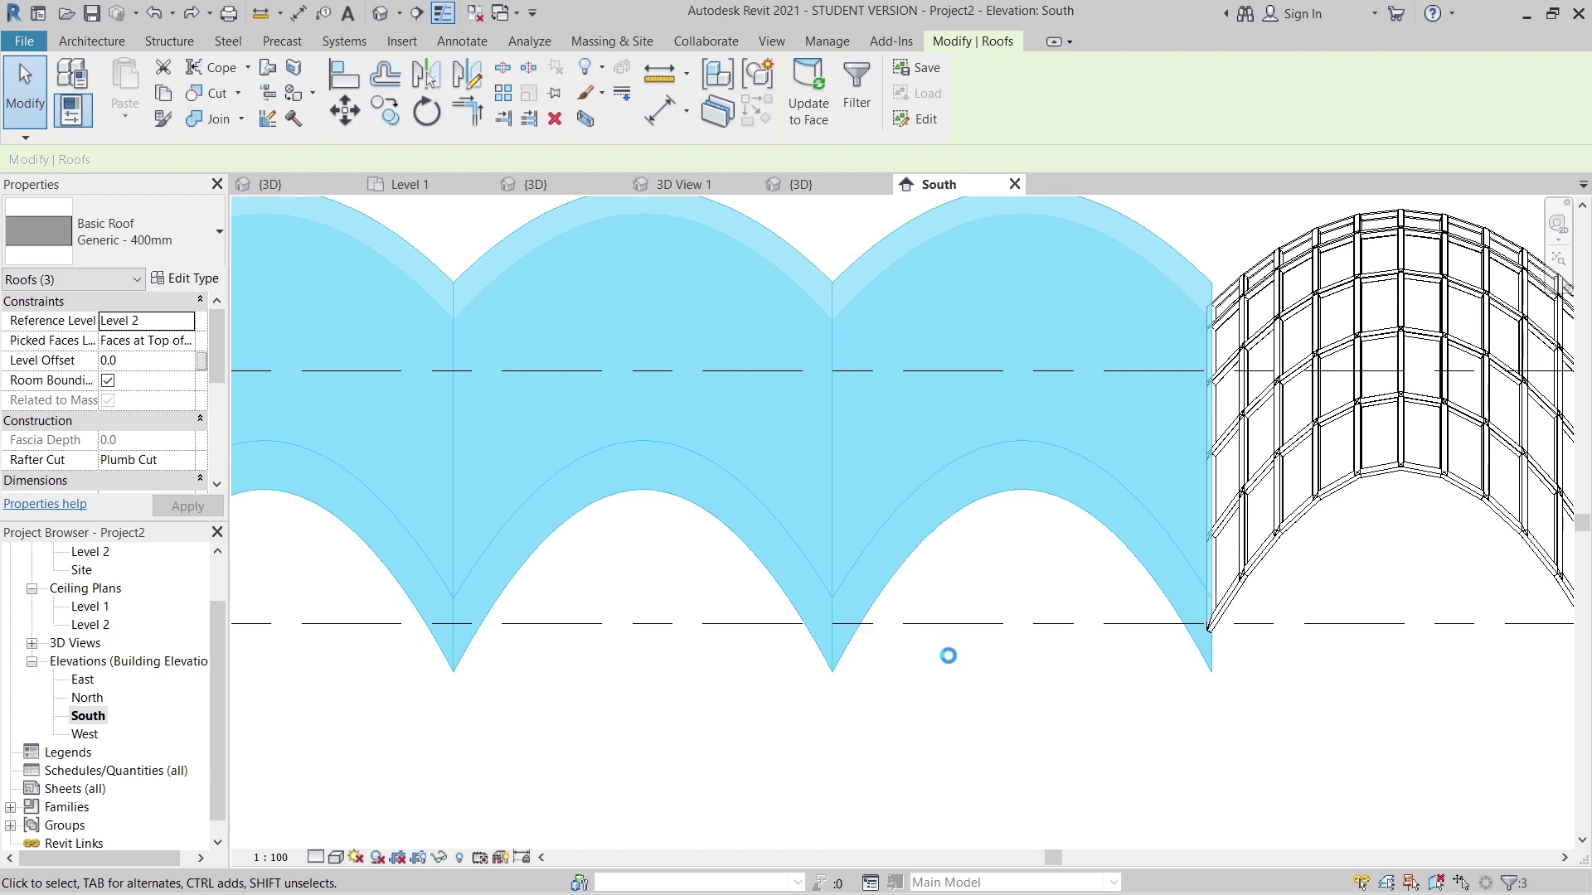
key(Up)
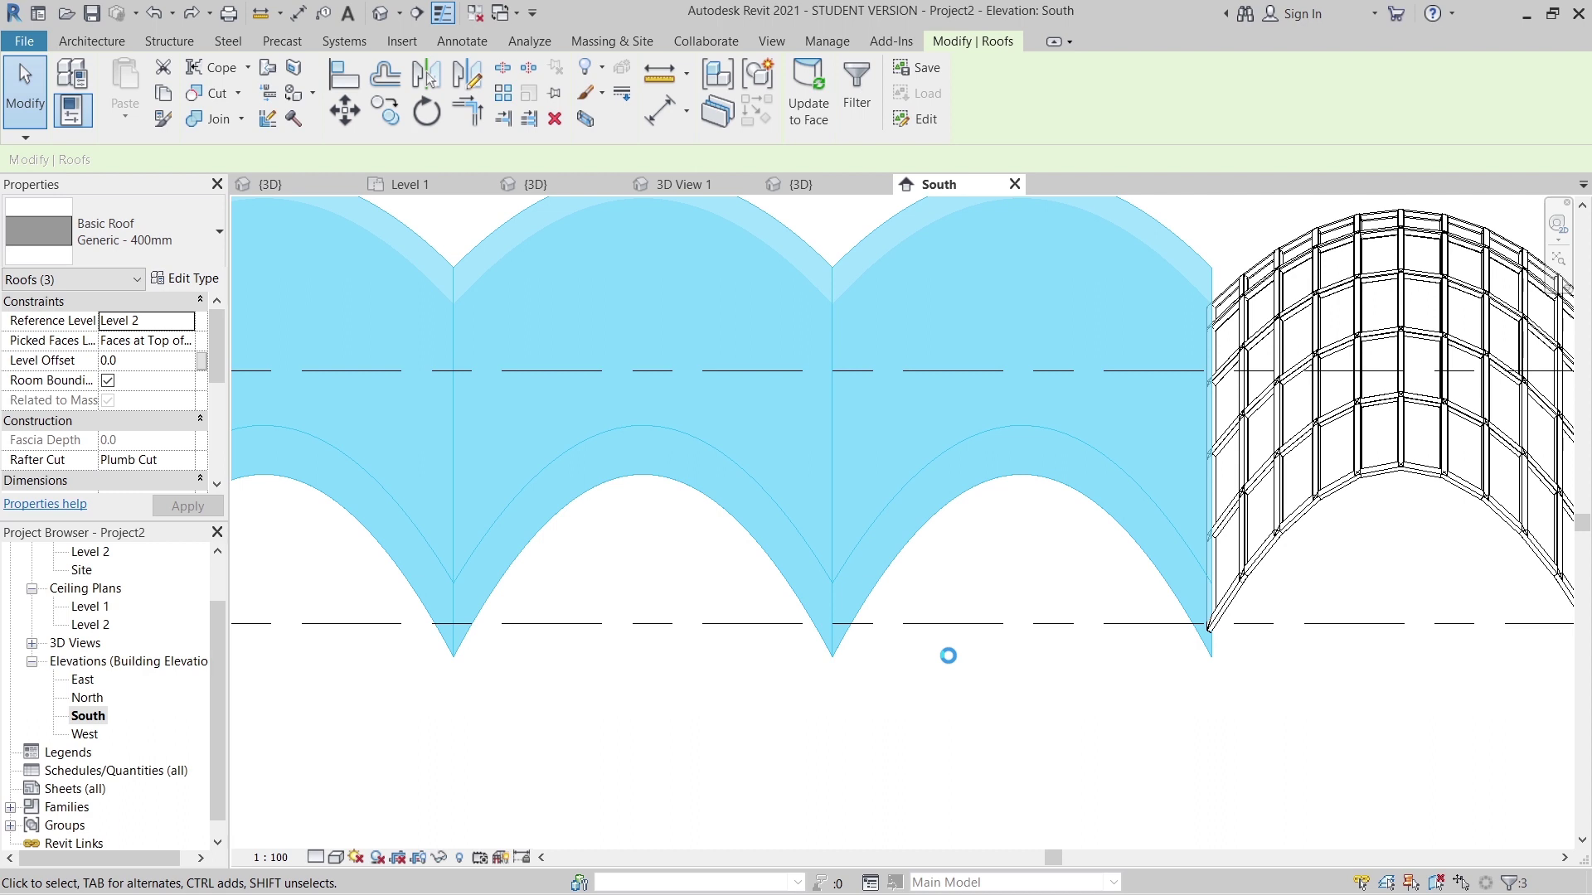
key(Up)
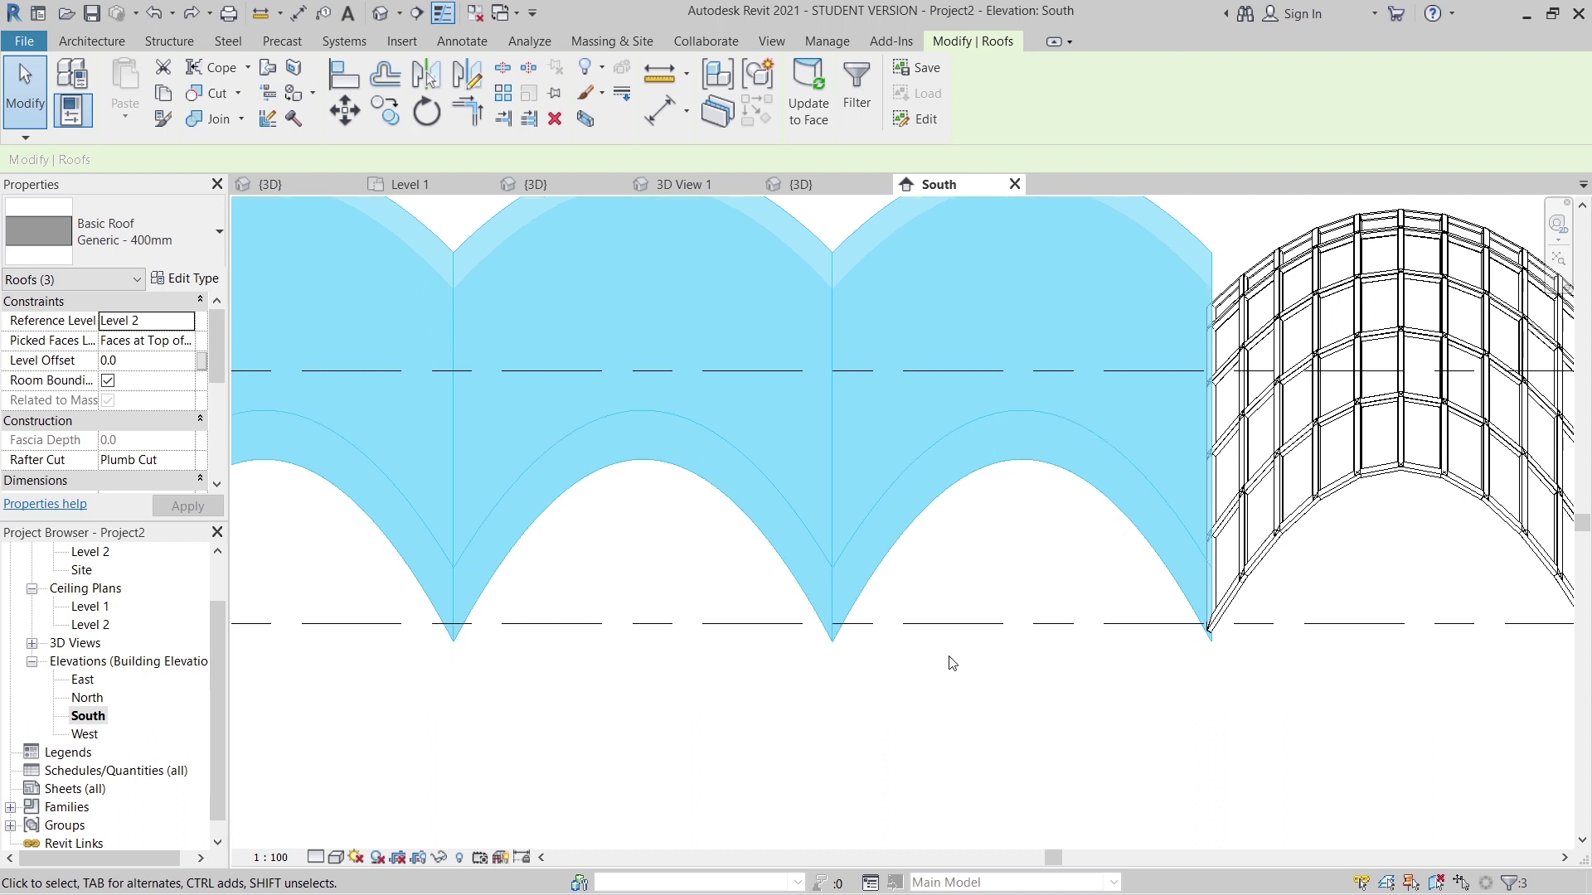
key(Up)
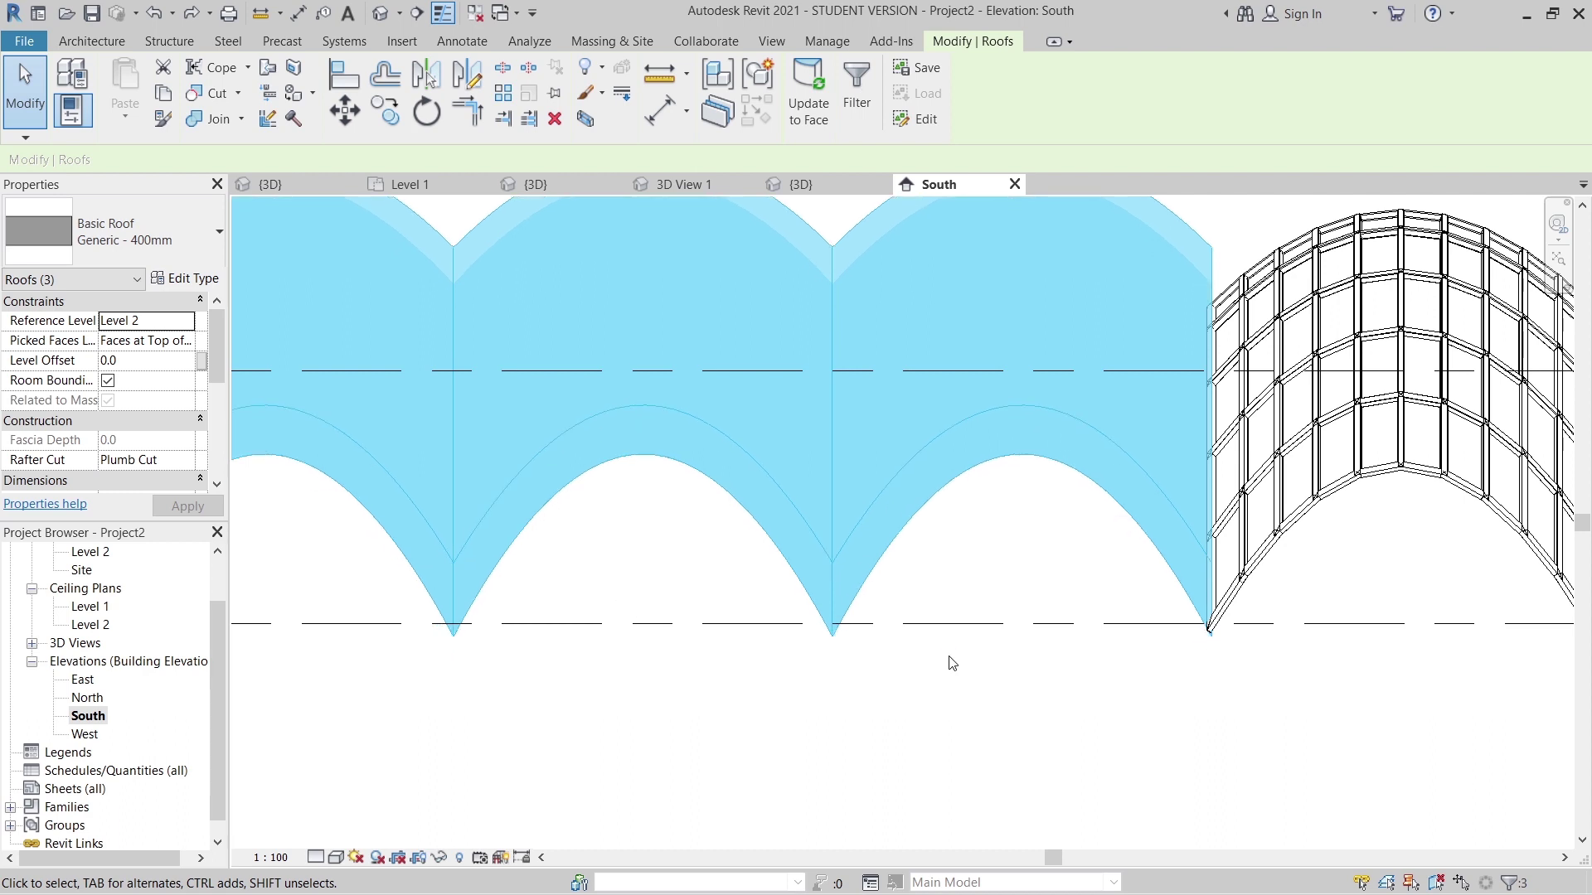
key(Up)
key(Left)
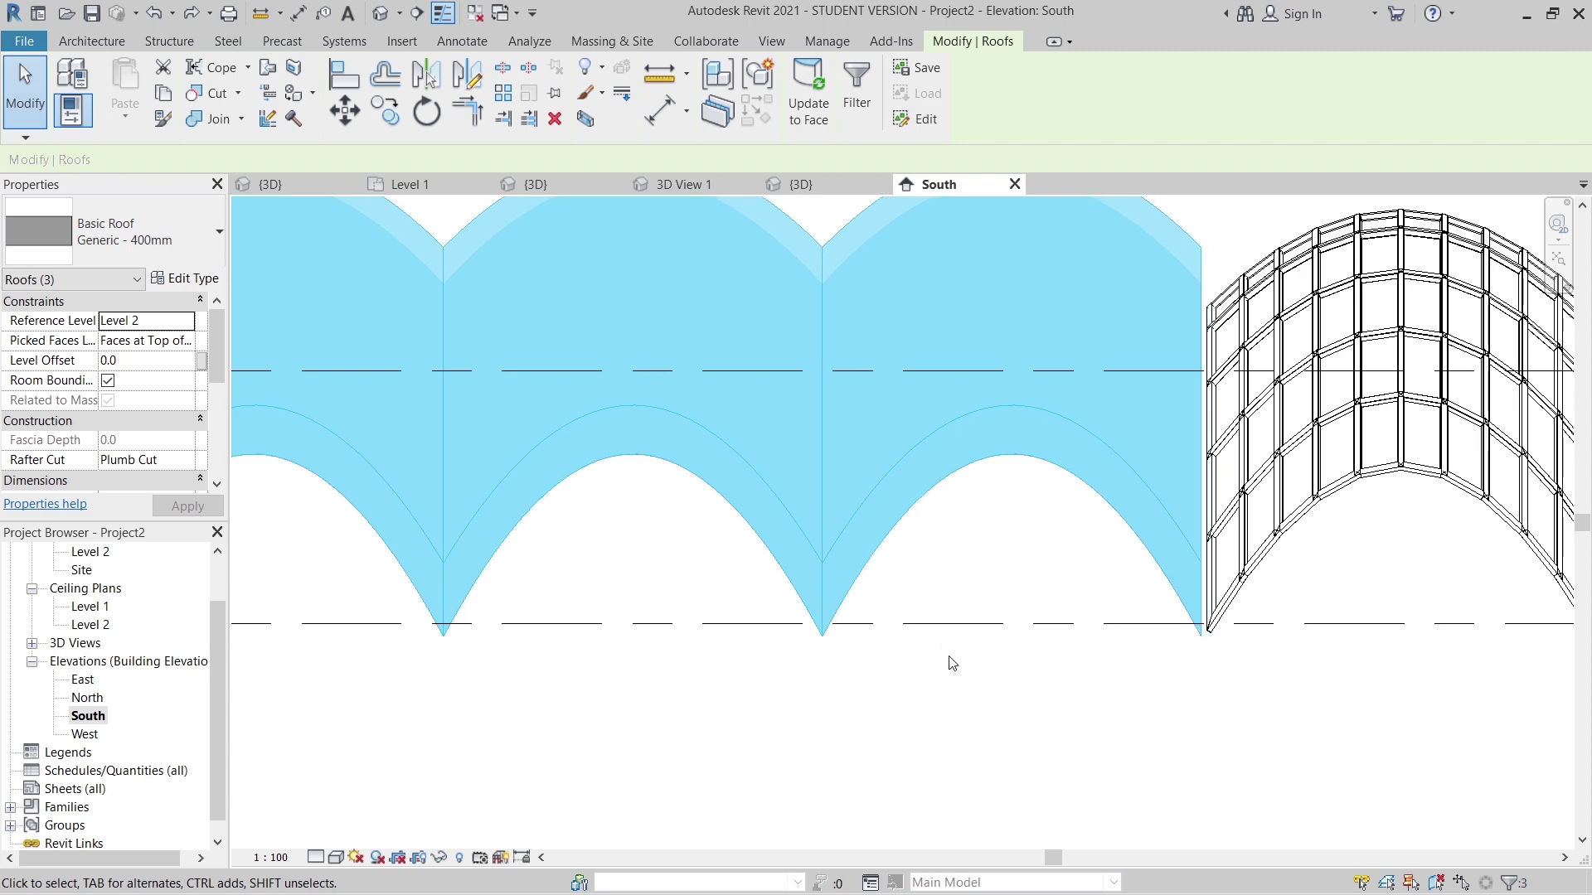
key(Escape)
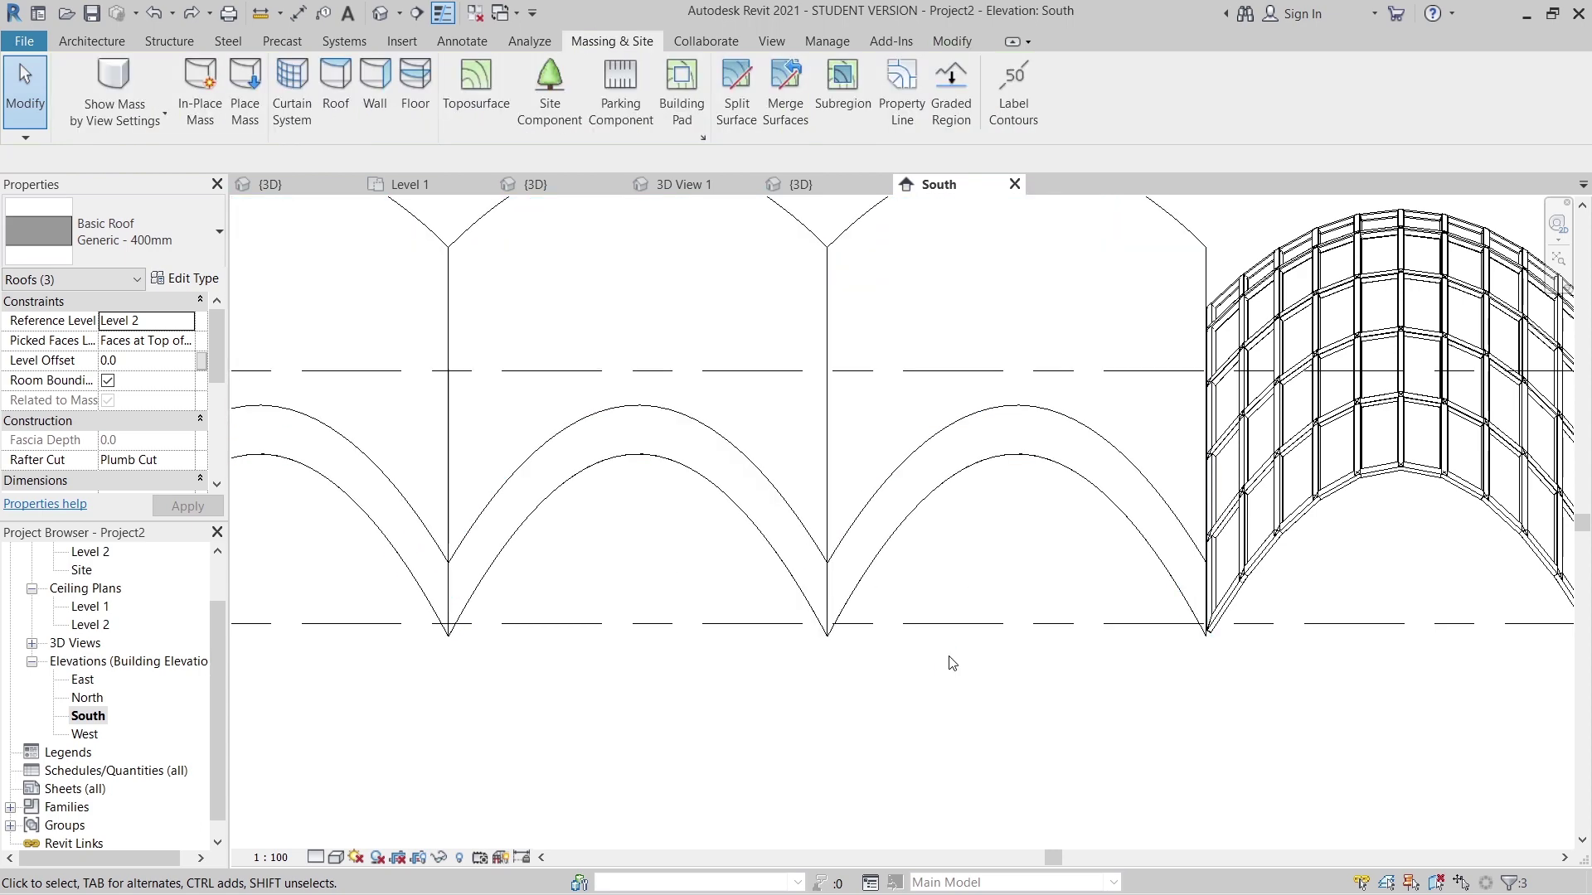
Return to the project's 3D view and examine how the raised roof vaults meet the wooden frame vault.
click(845, 182)
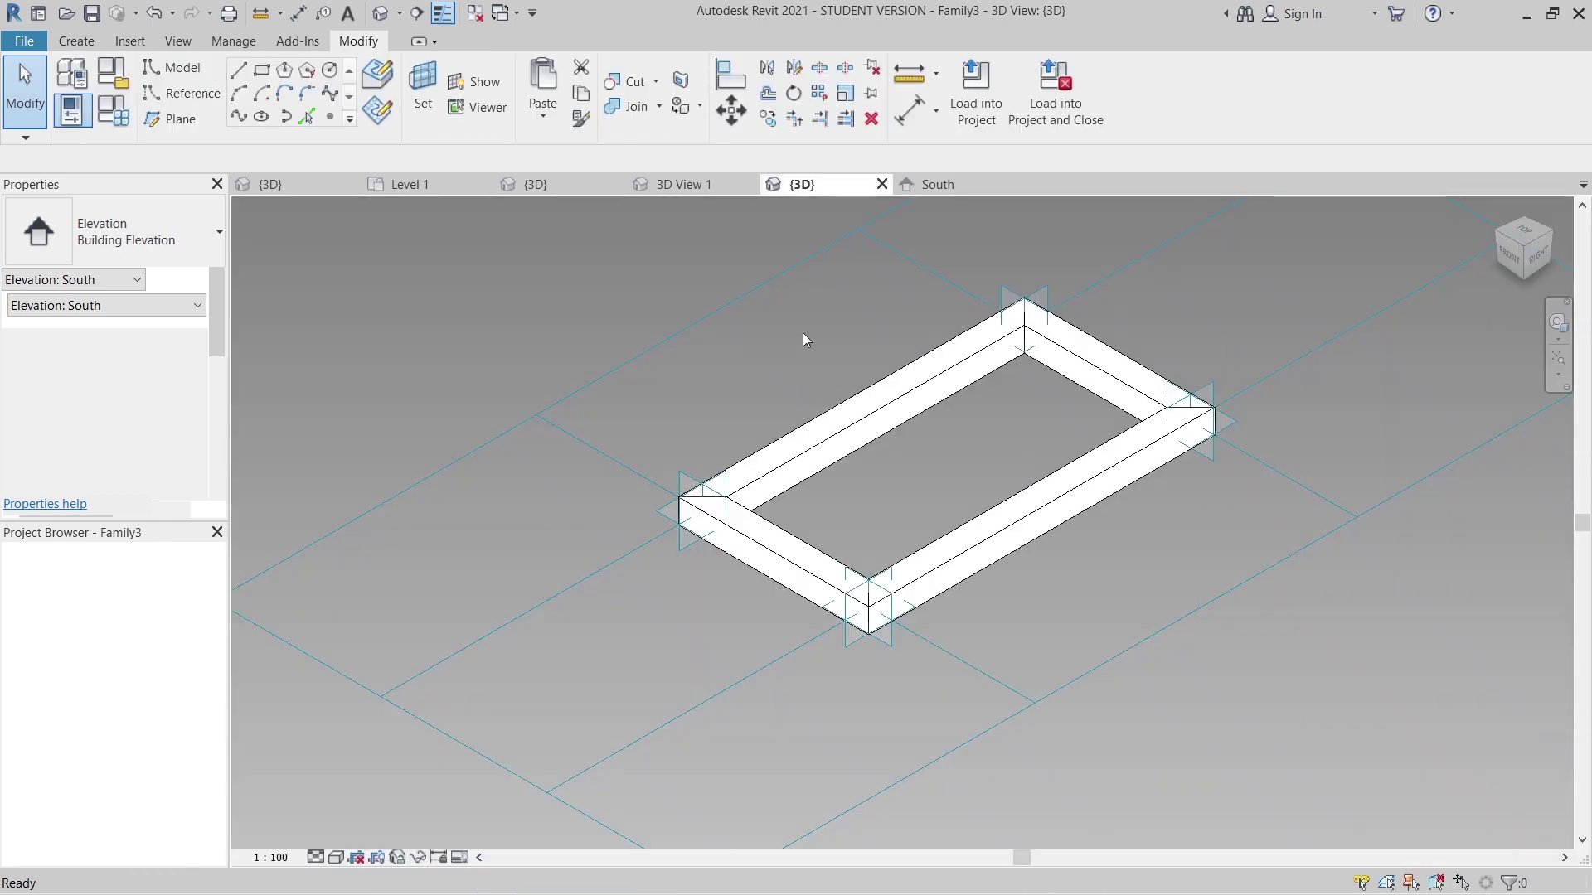
click(570, 183)
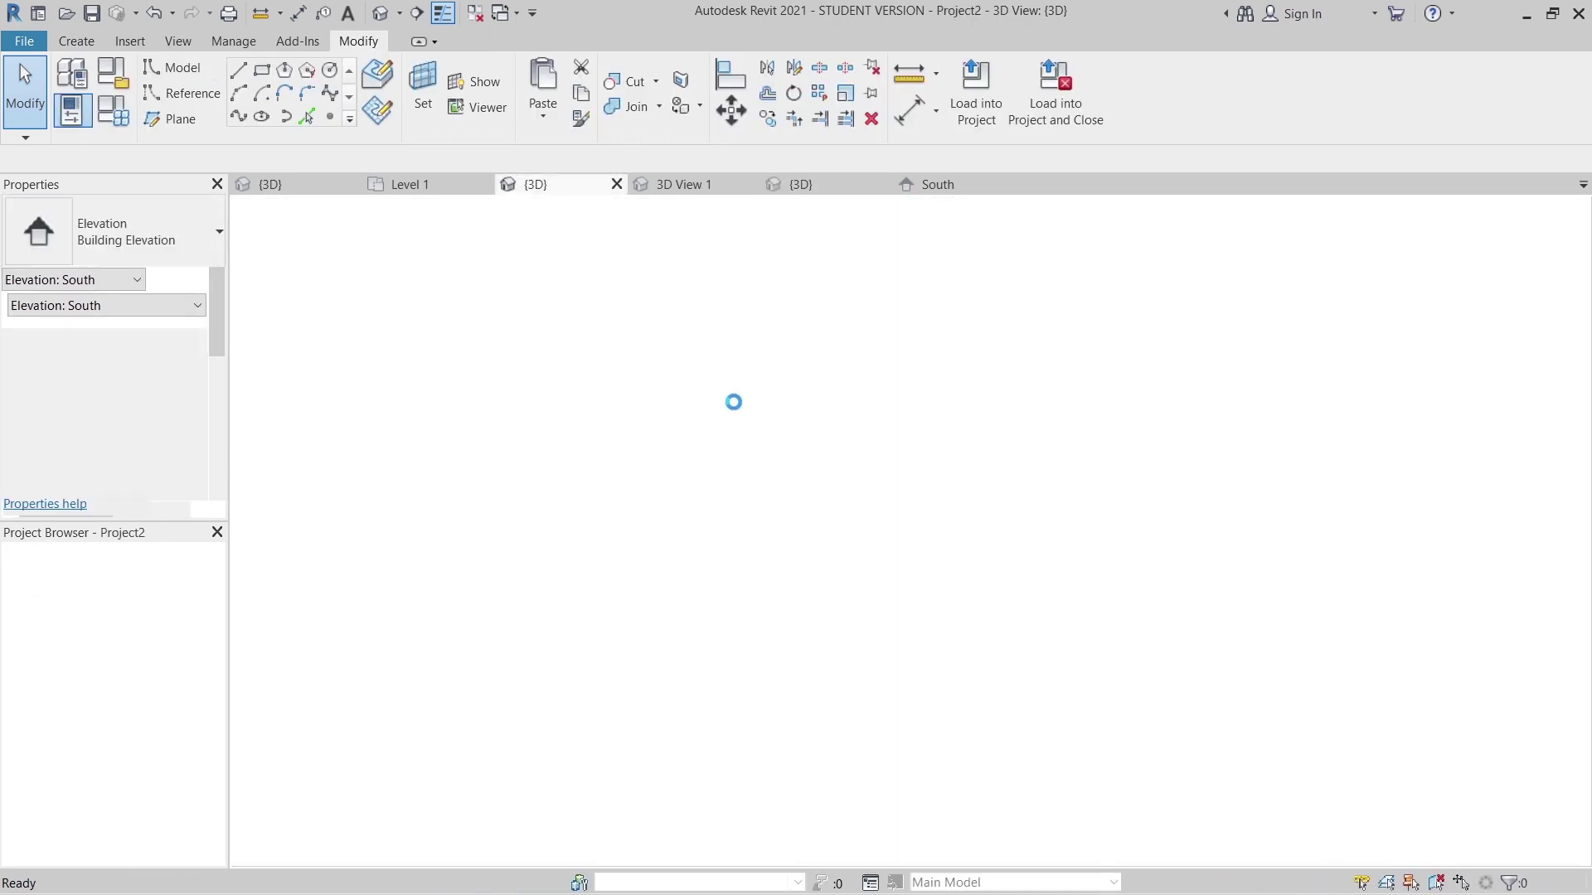
scroll(891, 551, down, 5)
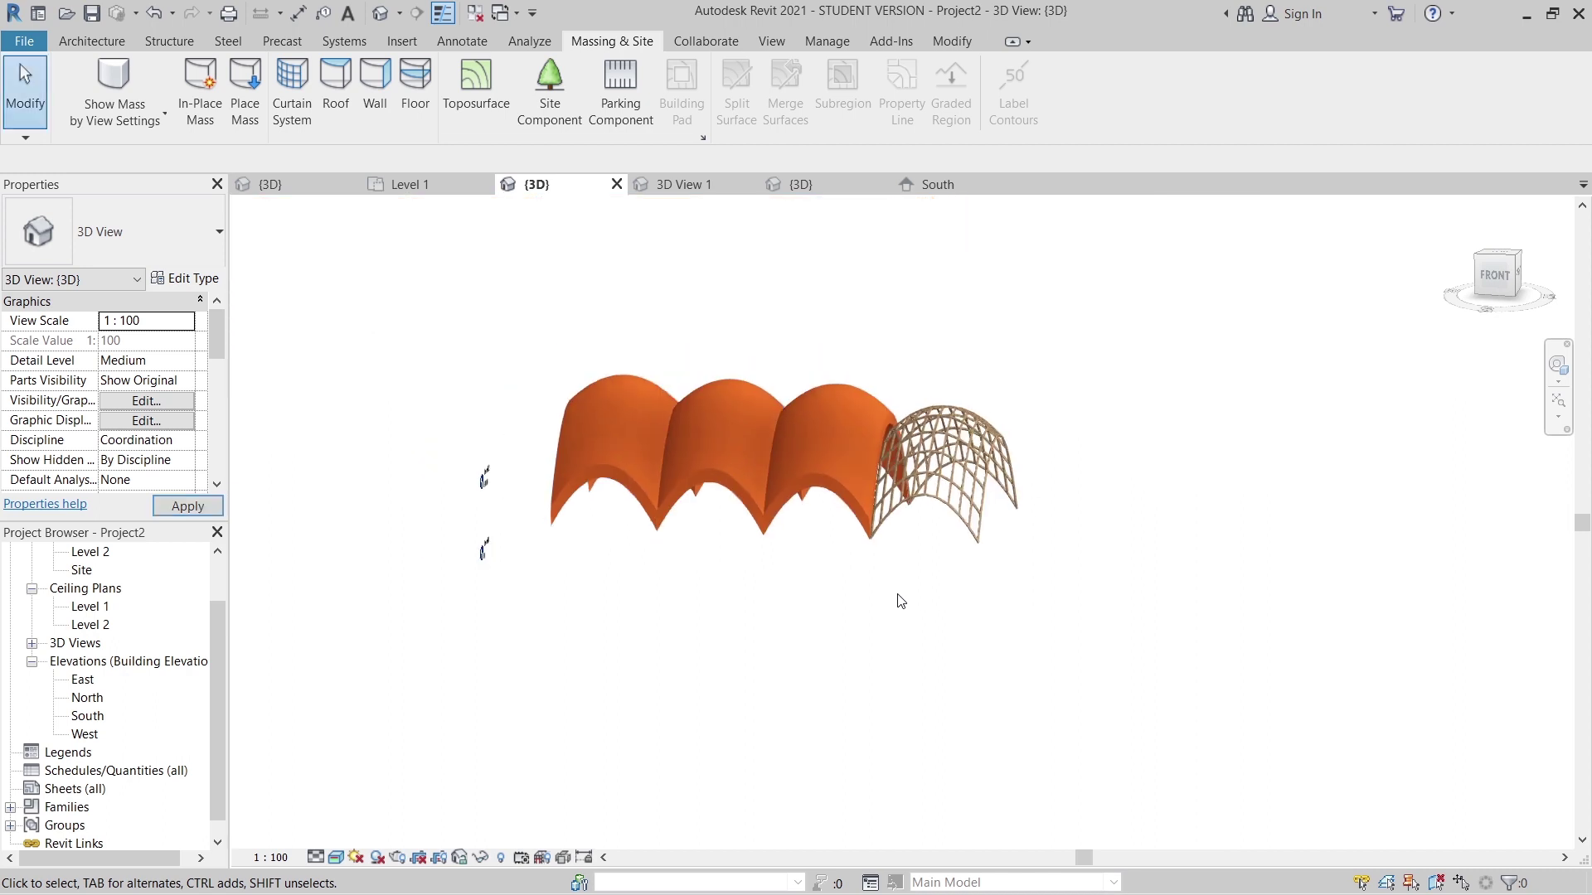
shift+middle_drag(901, 600, 959, 675)
middle_drag(810, 679, 748, 720)
scroll(693, 644, up, 5)
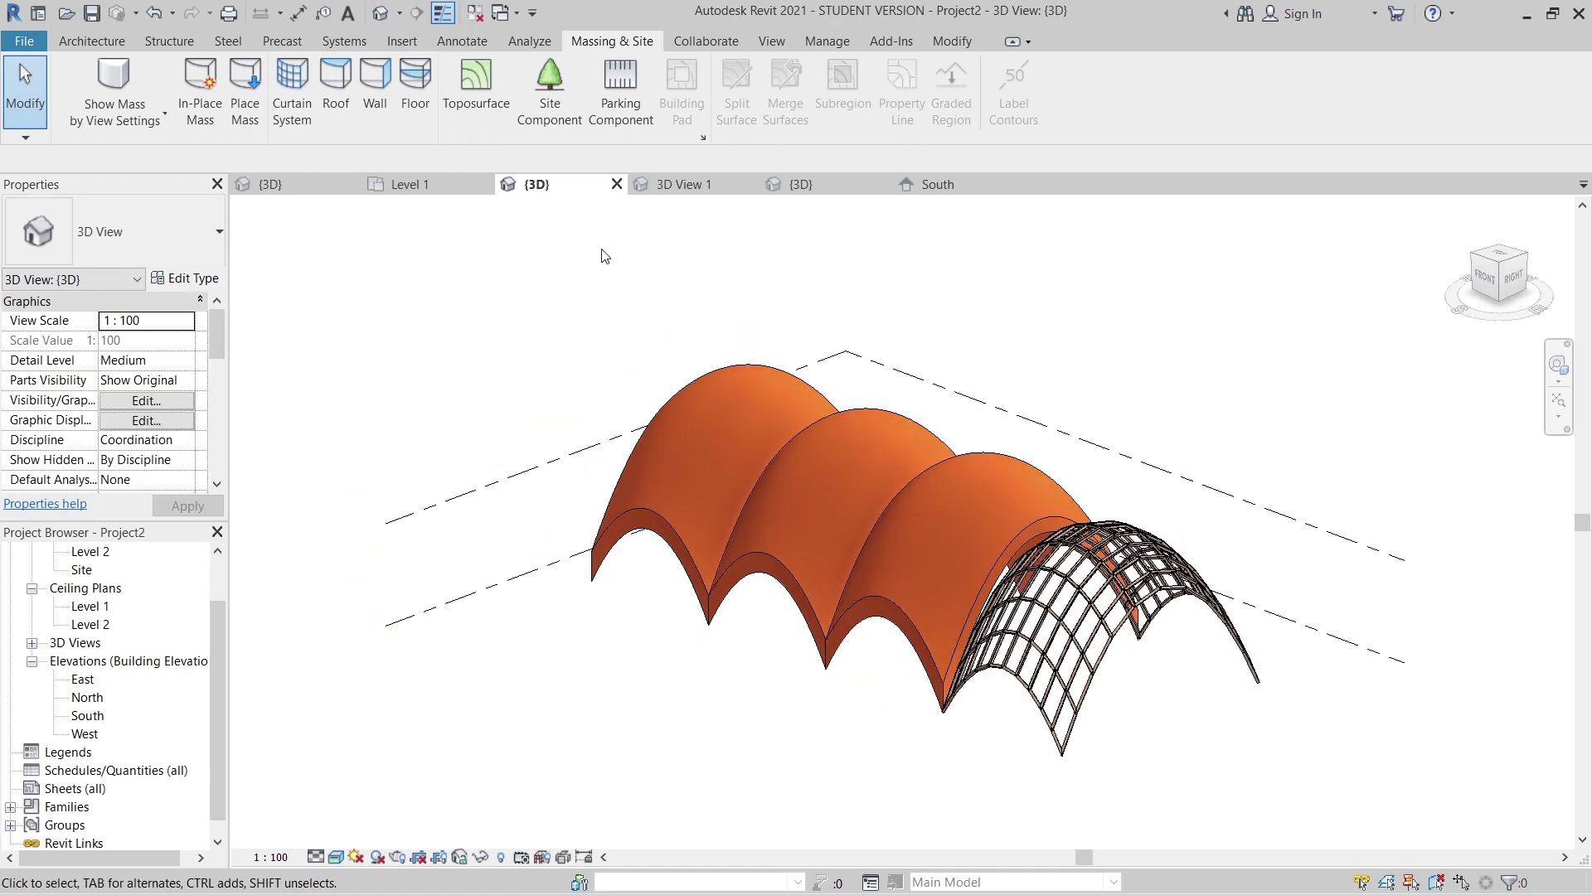
shift+middle_drag(670, 661, 799, 635)
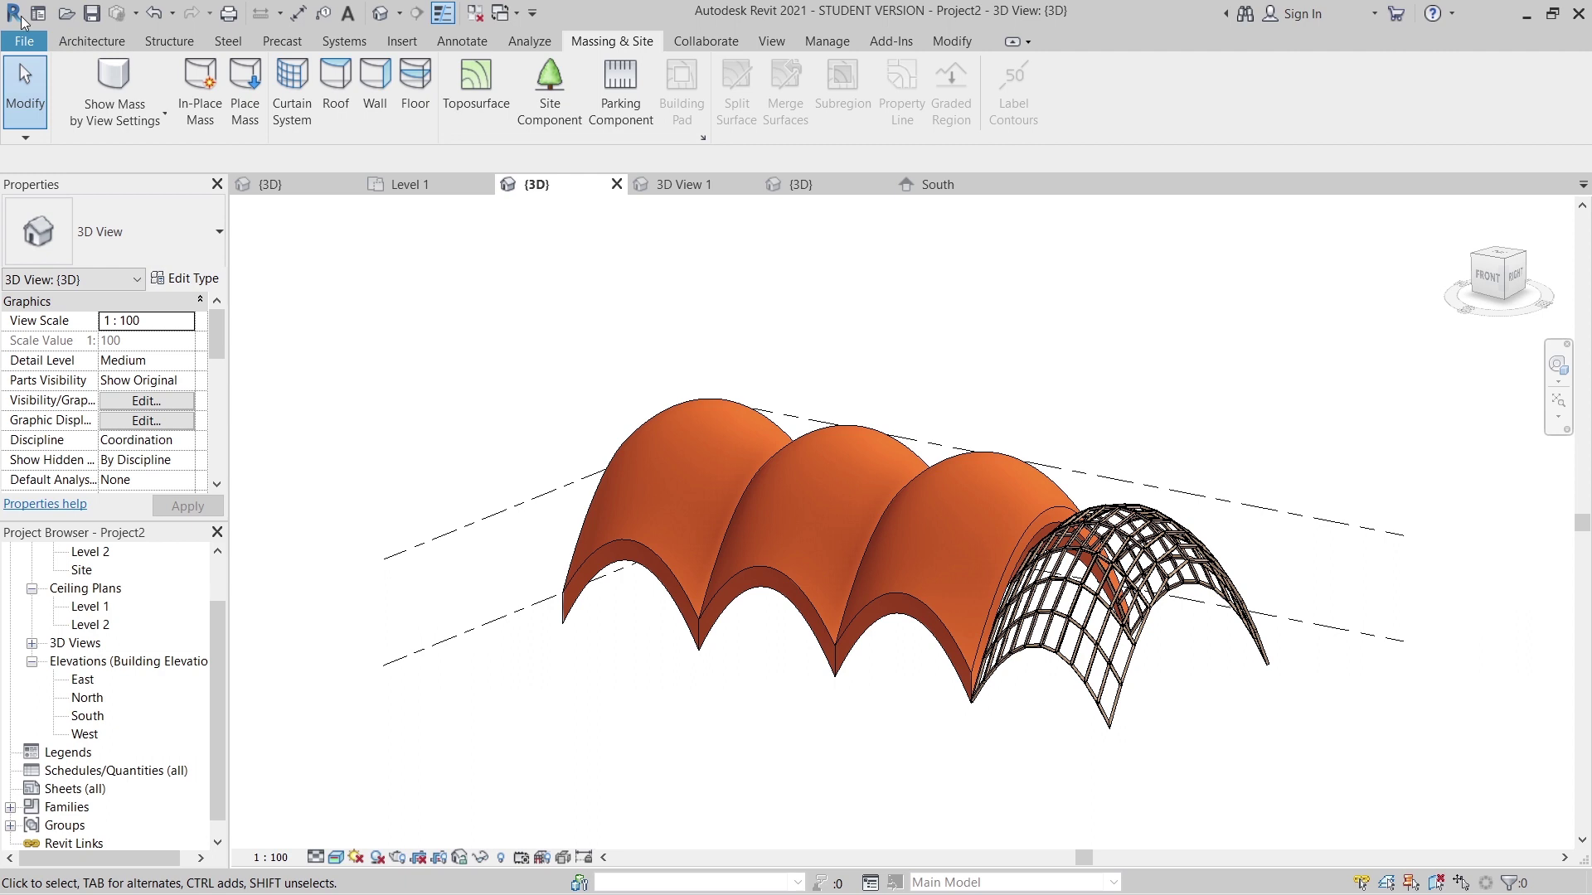
Open the image export settings for the current 3D view and check the output name and fit-to pixel size.
click(24, 41)
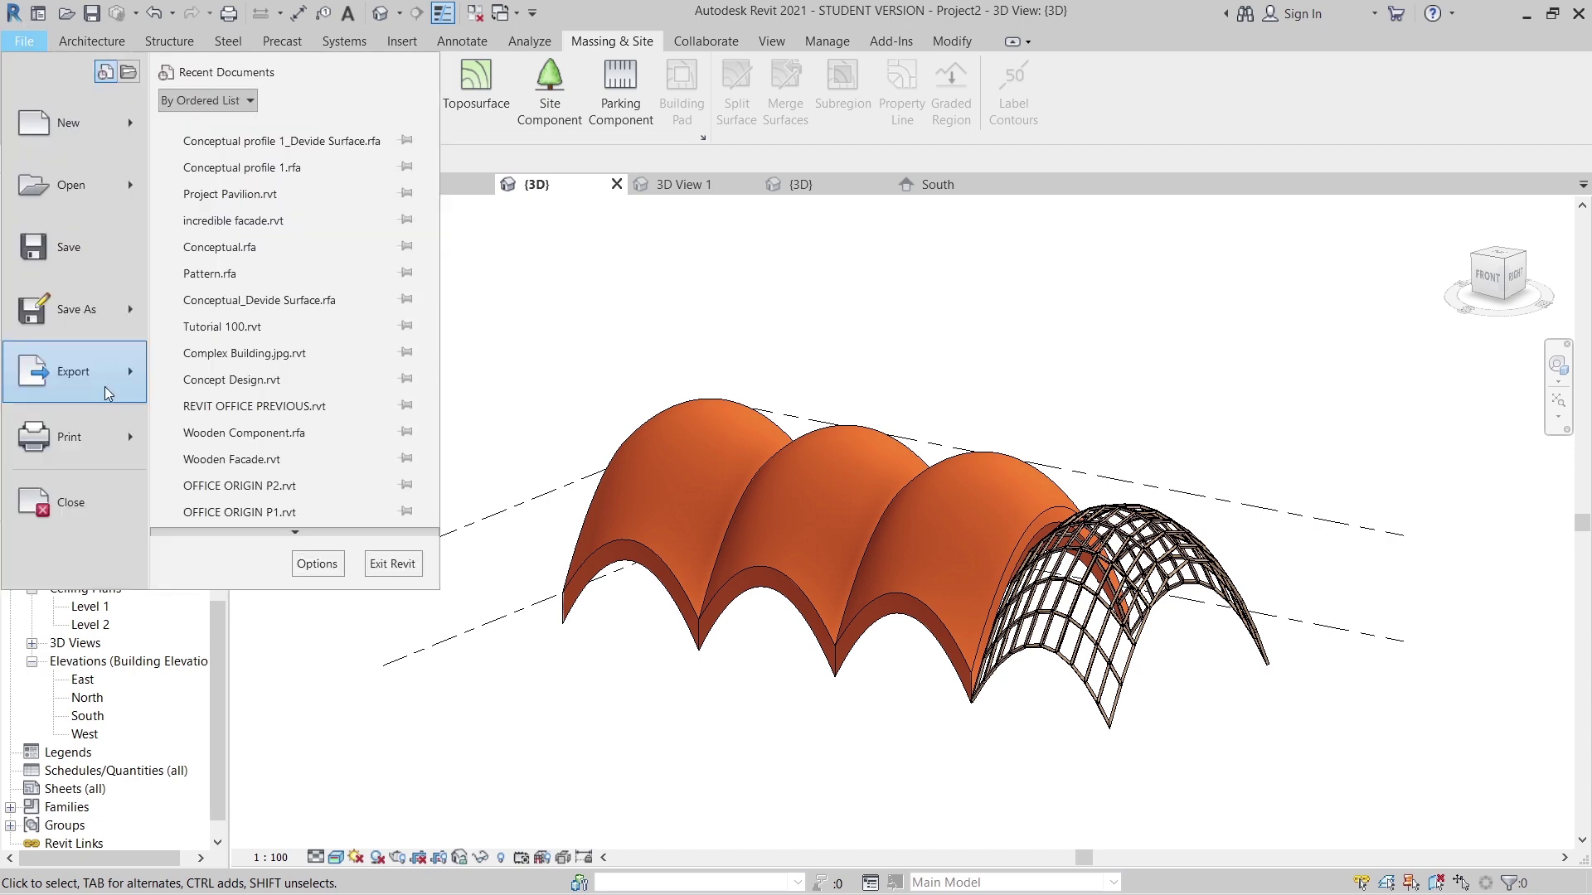
mouse_move(97, 379)
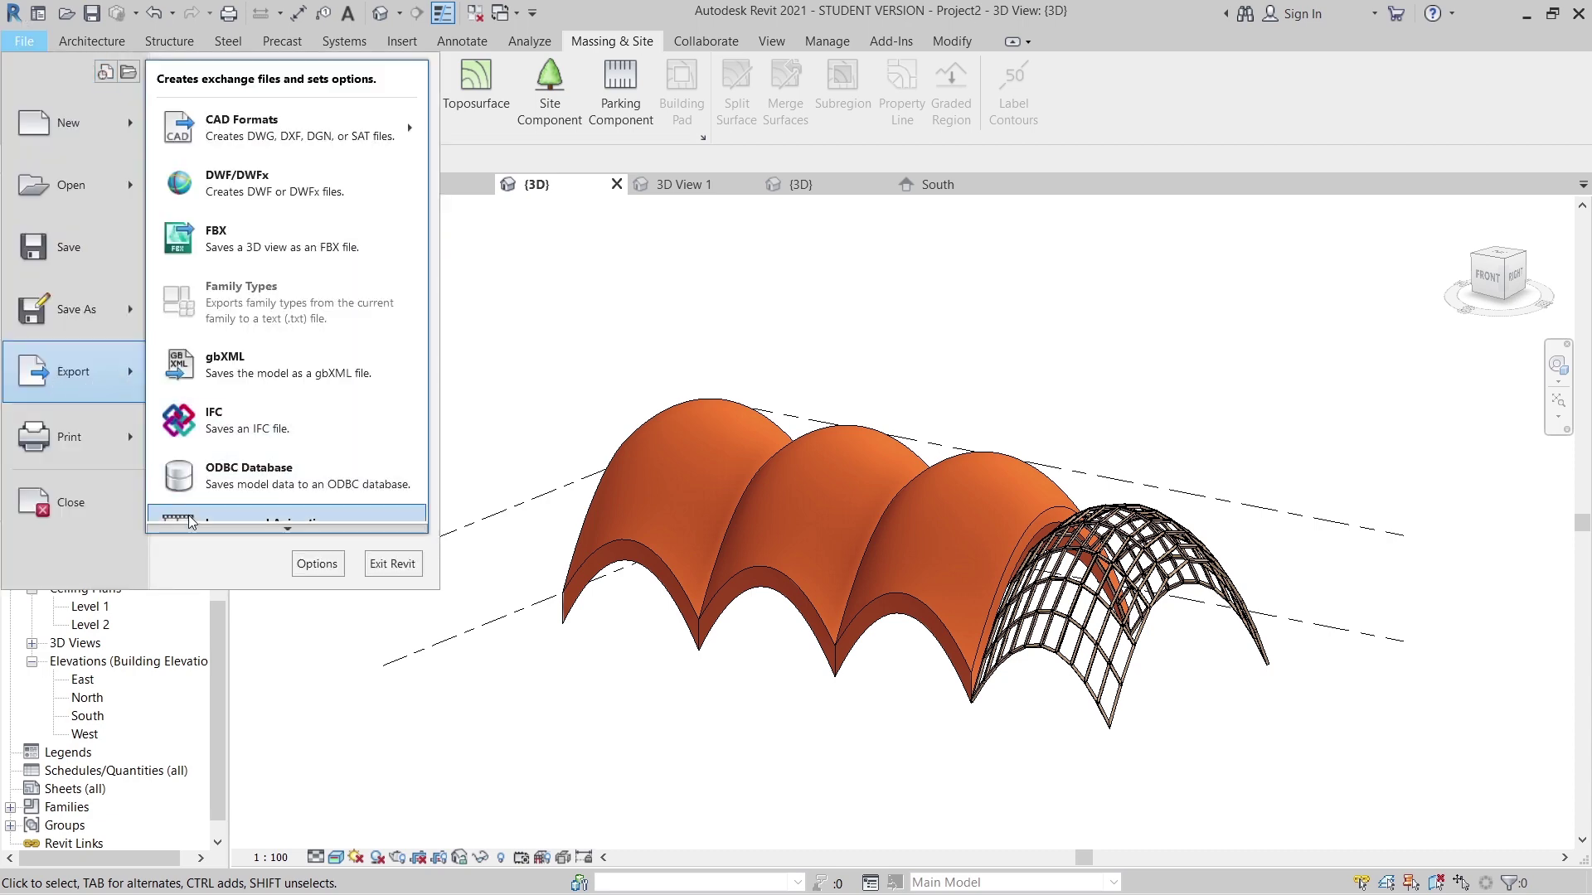
mouse_move(187, 515)
click(113, 580)
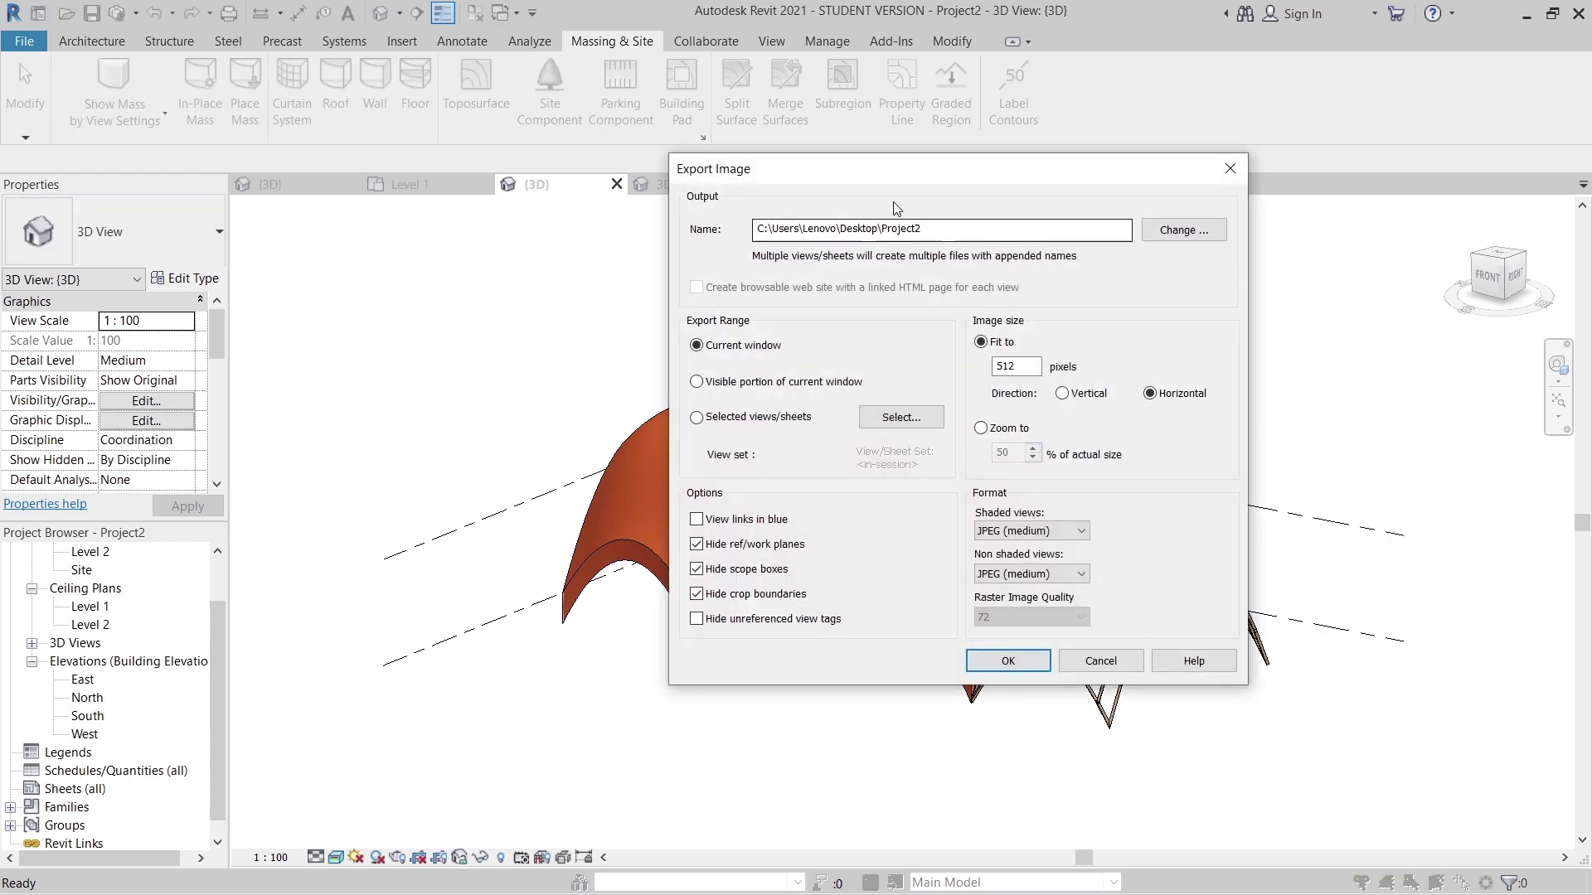
drag(936, 172, 787, 142)
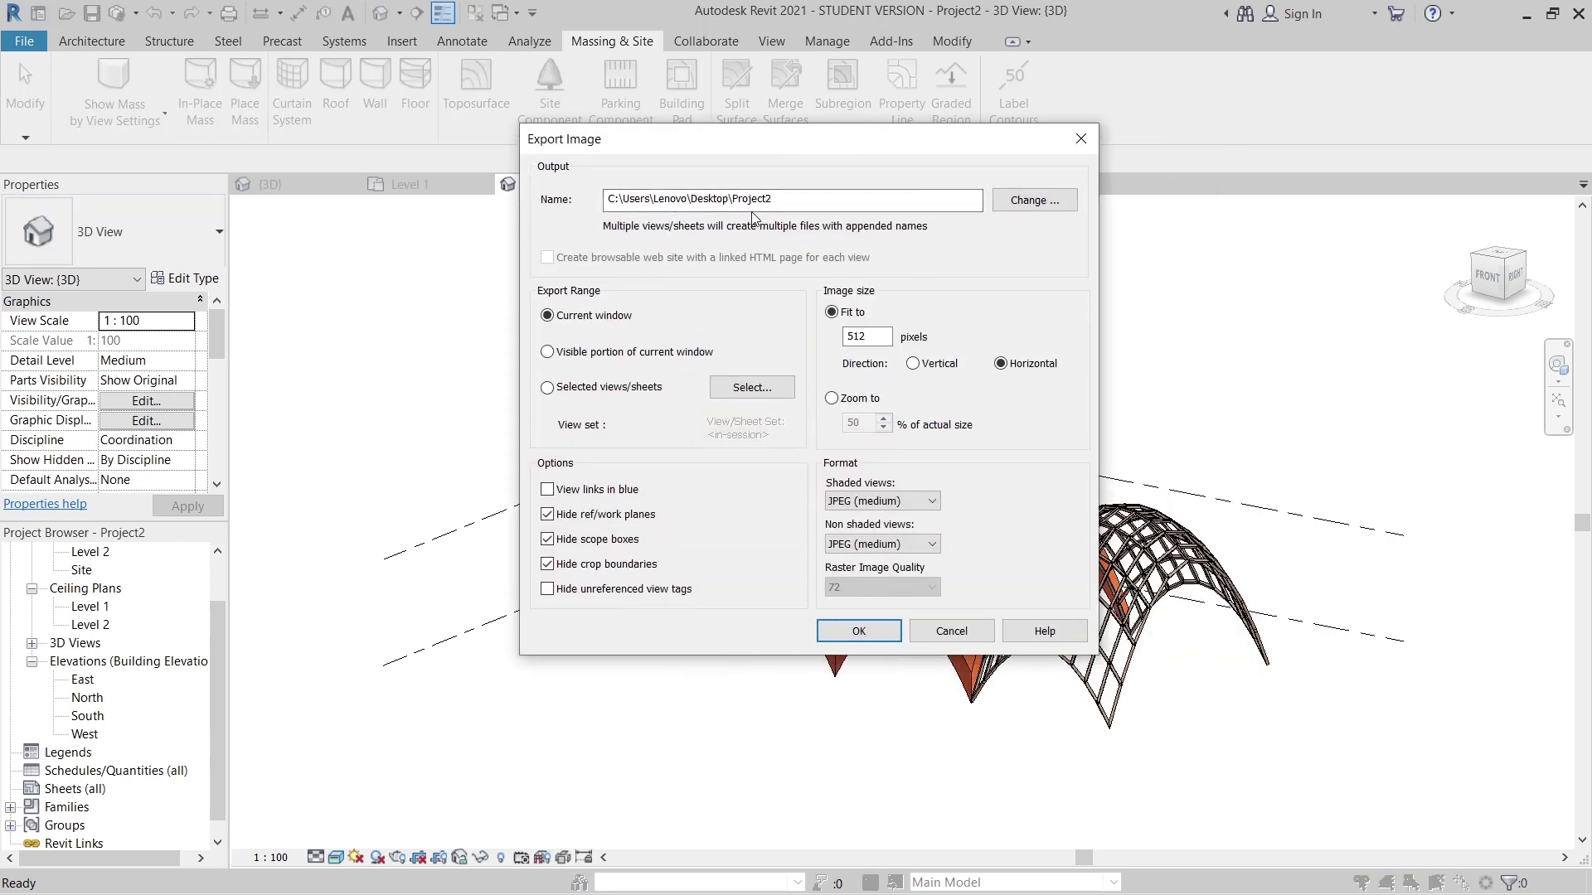
double_click(885, 330)
drag(925, 136, 763, 141)
click(915, 138)
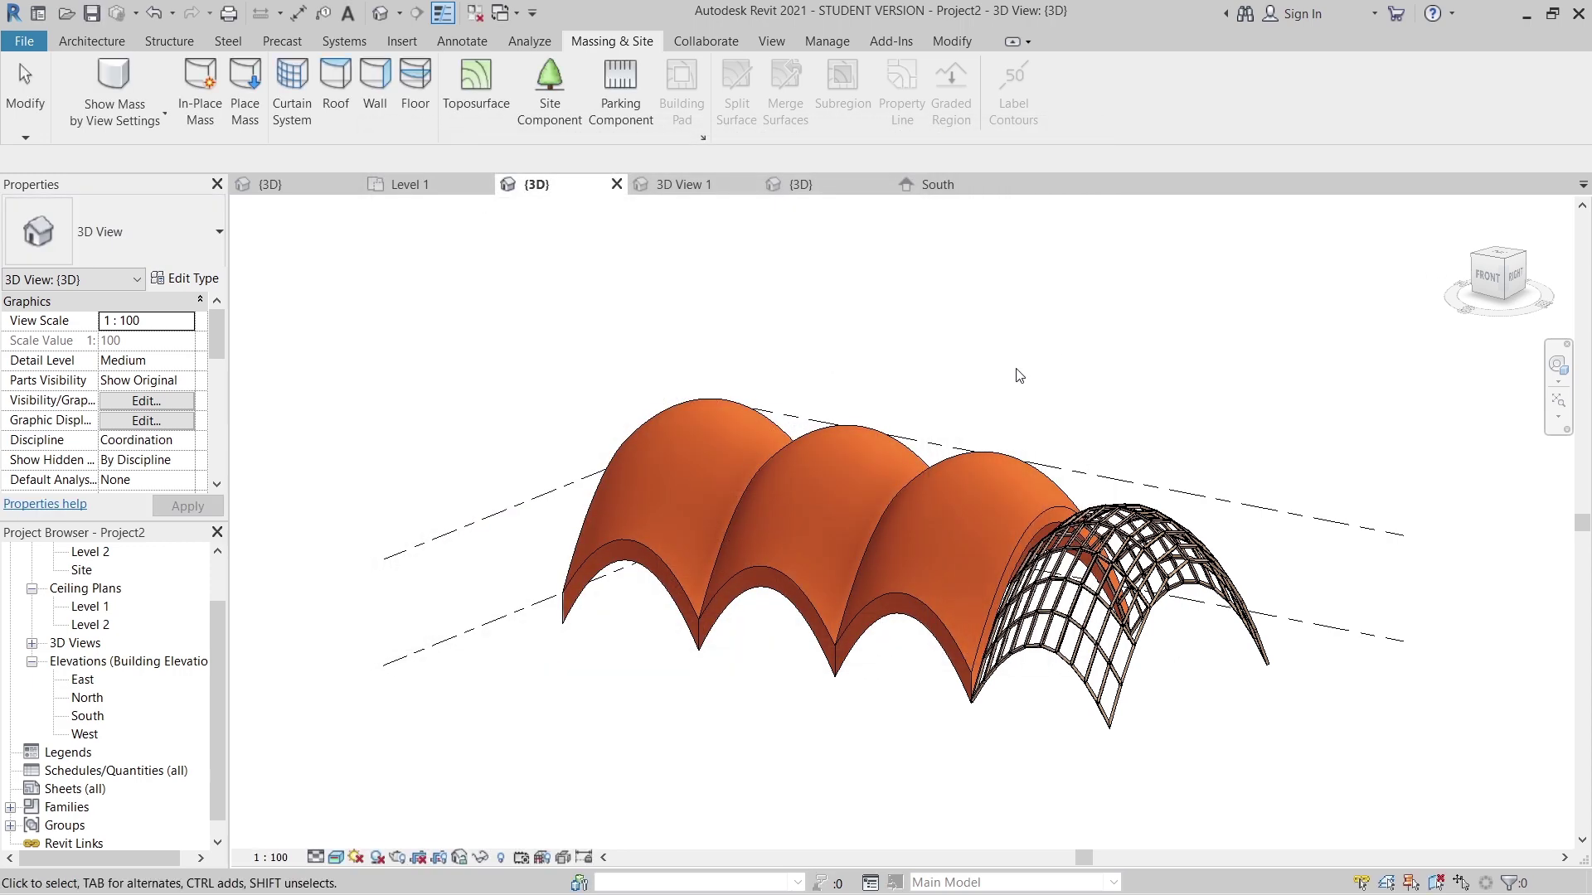